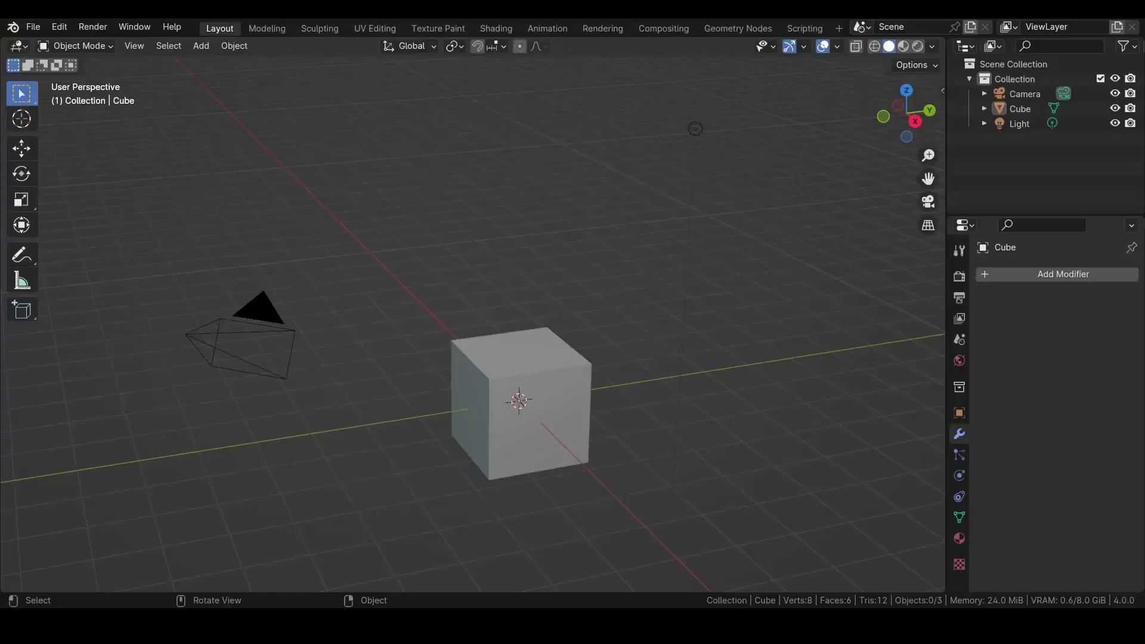
Delete the default camera and light, leaving the cube seen from the front
left_click(695, 130)
left_click(248, 310, "shift")
key("Delete")
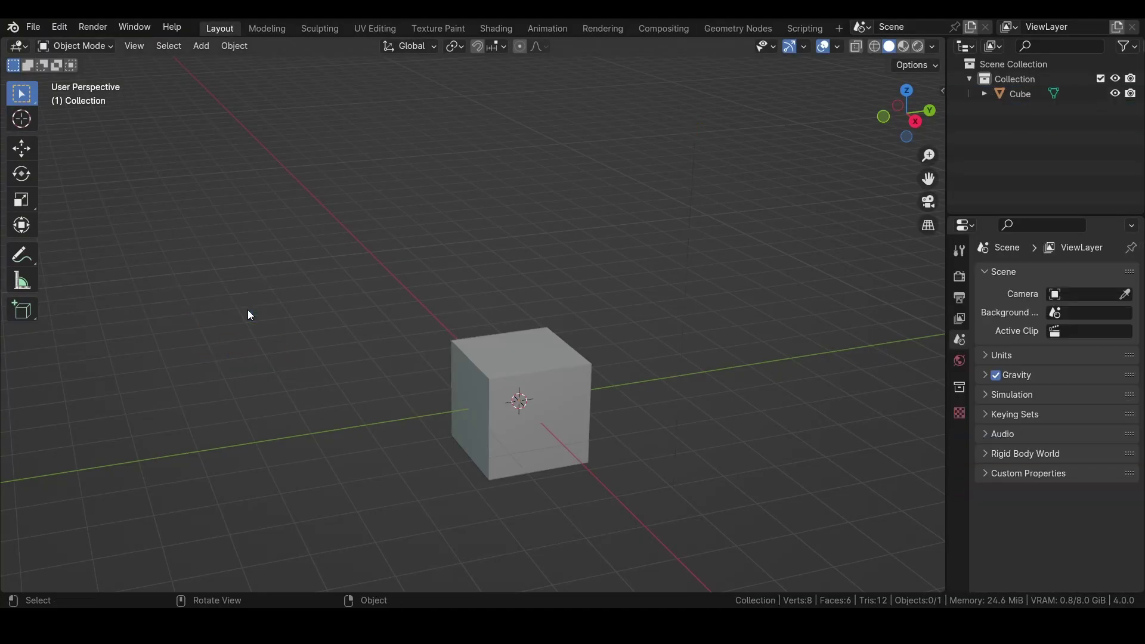
key("KP_1")
Turn the cube into an applied subdivided sphere, reposition it, and enter Sculpt Mode
left_click(435, 388)
key("ctrl+3")
key("ctrl+a")
key("g")
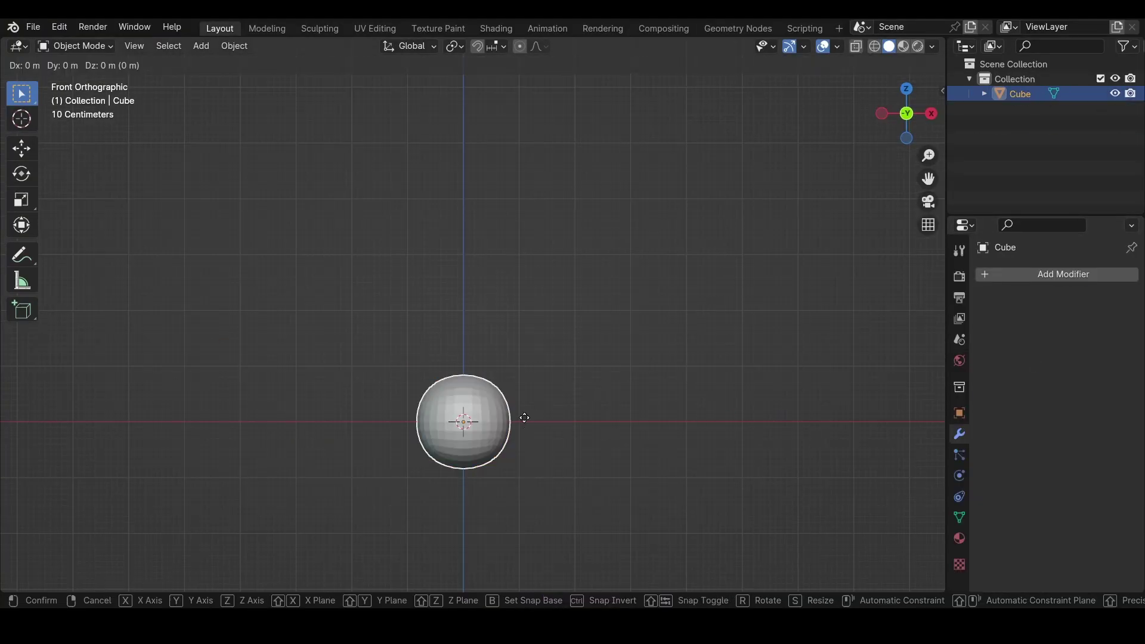
left_click(527, 331)
key("ctrl+Tab")
left_click(213, 357)
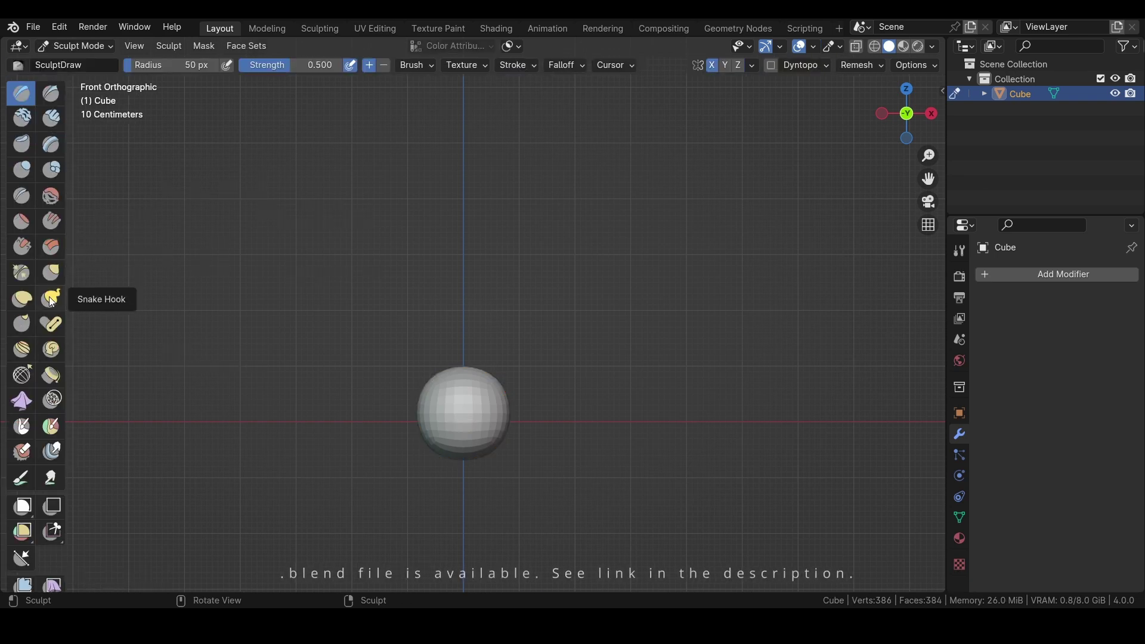
Stretch the sphere into a tapered egg shape with an enlarged Grab brush
left_click(51, 273)
scroll(418, 343, "up", 3)
key("f")
left_click(469, 294)
left_click_drag(460, 358, 460, 409)
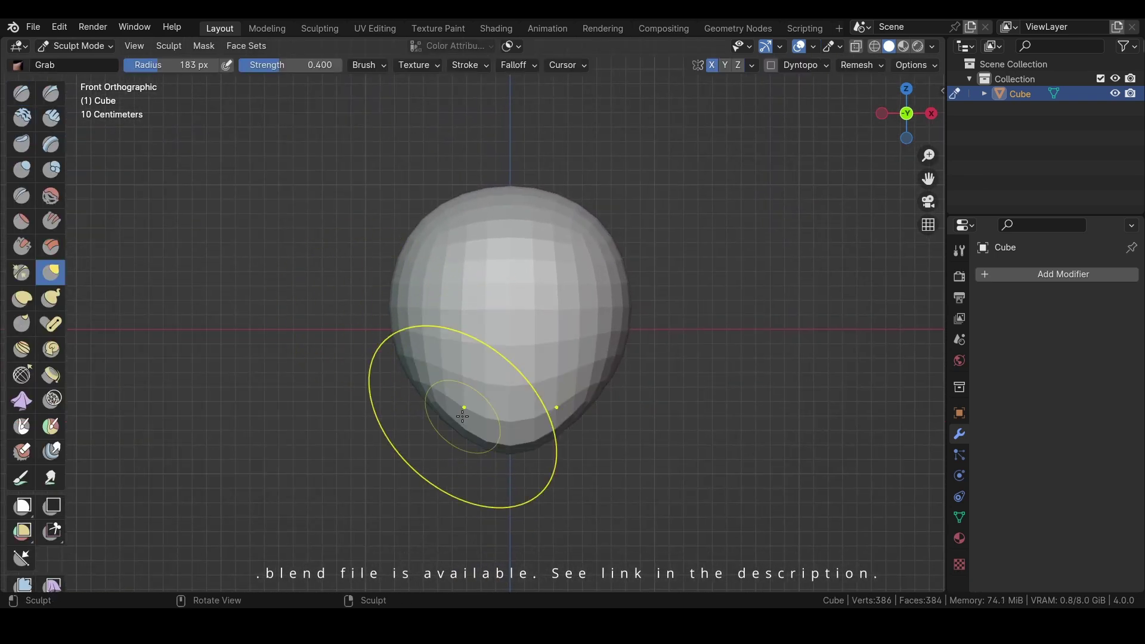
left_click_drag(422, 332, 410, 255)
middle_click_drag(411, 255, 560, 221, "alt")
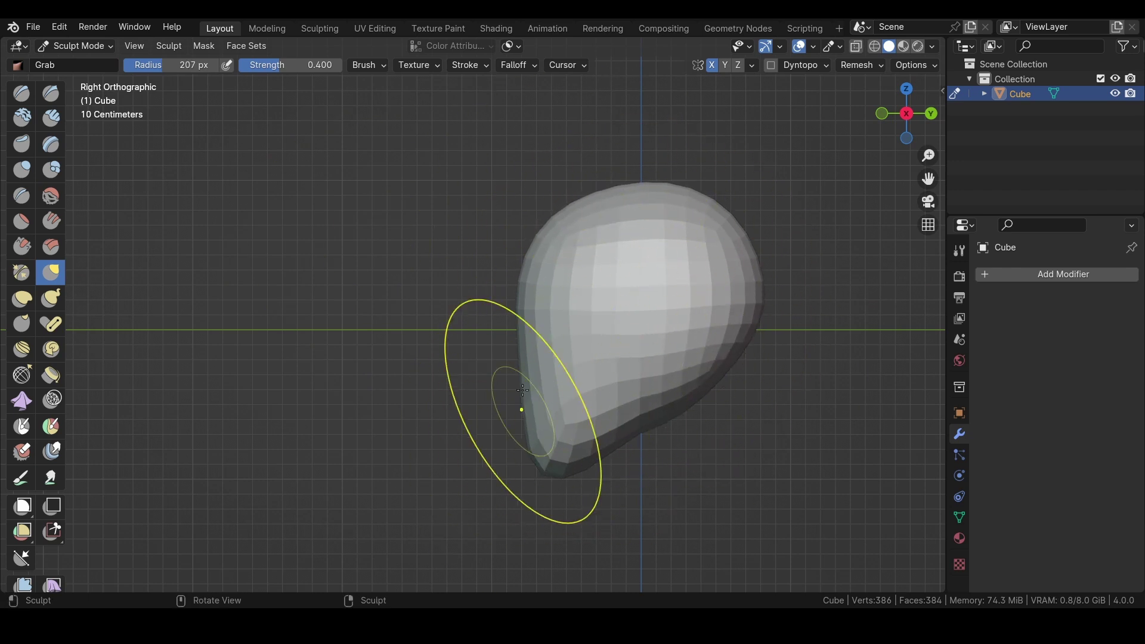
mouse_move(522, 390)
middle_mouse_down()
mouse_move(665, 391)
mouse_move(601, 302)
mouse_move(529, 388)
mouse_move(455, 346)
middle_mouse_up()
middle_click_drag(642, 404, 537, 441)
Paint a full-strength mask over the front of the face
key("q")
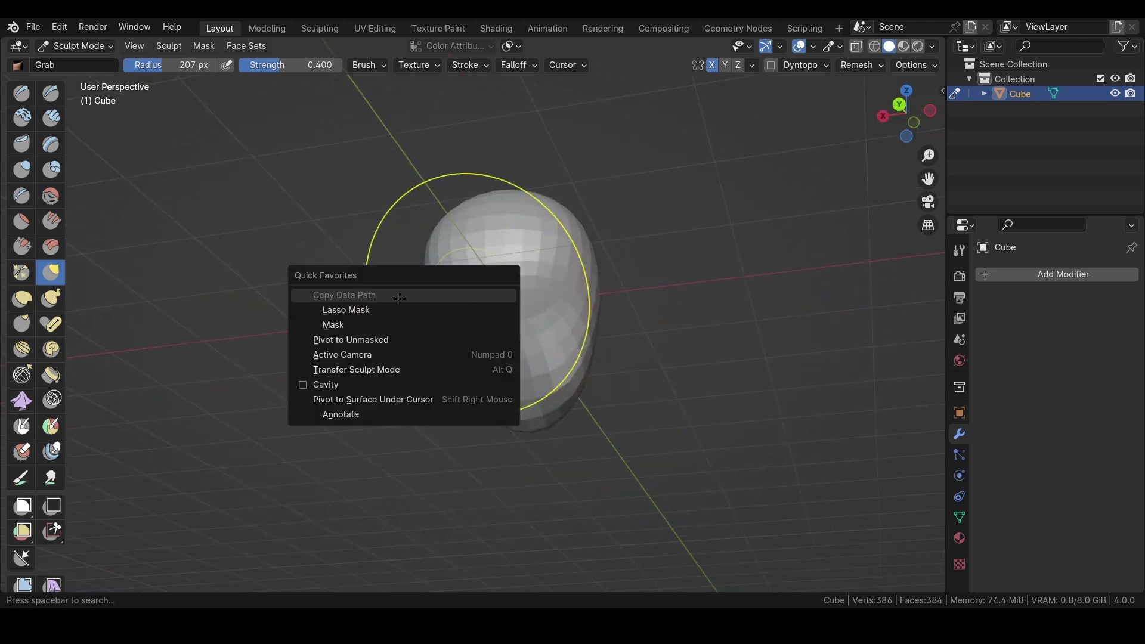
key("m")
key("f")
middle_click_drag(363, 340, 504, 355)
key("shift+f")
left_click_drag(505, 355, 523, 311)
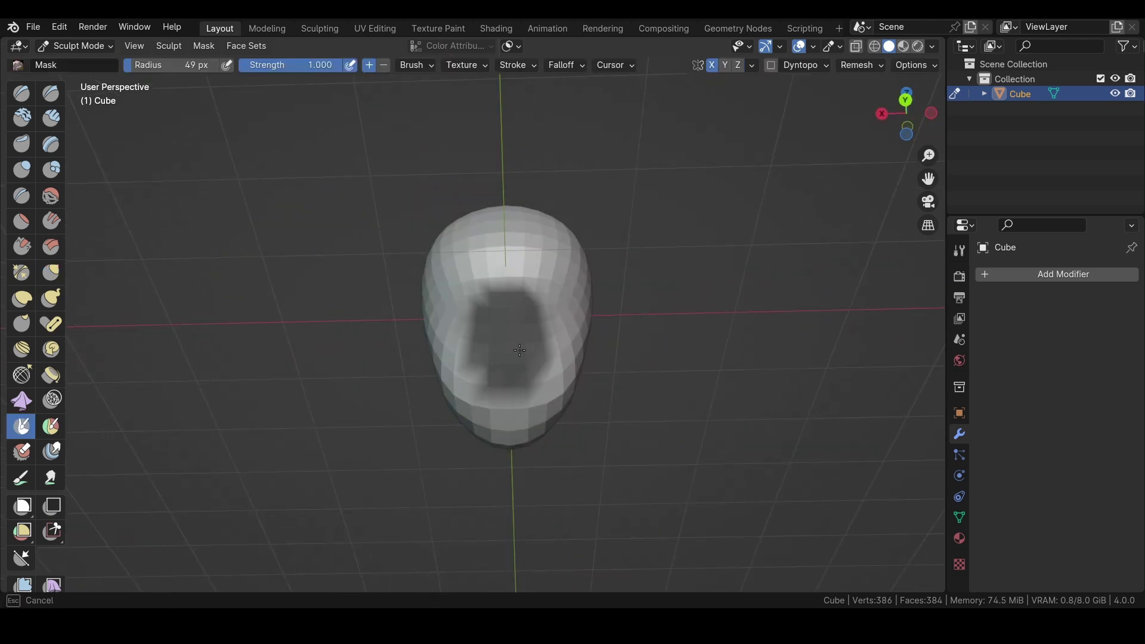
Pull the lower part of the head down into a neck with Grab
middle_click_drag(417, 334, 489, 358)
key("f")
left_click(489, 358)
left_click_drag(489, 393, 515, 454)
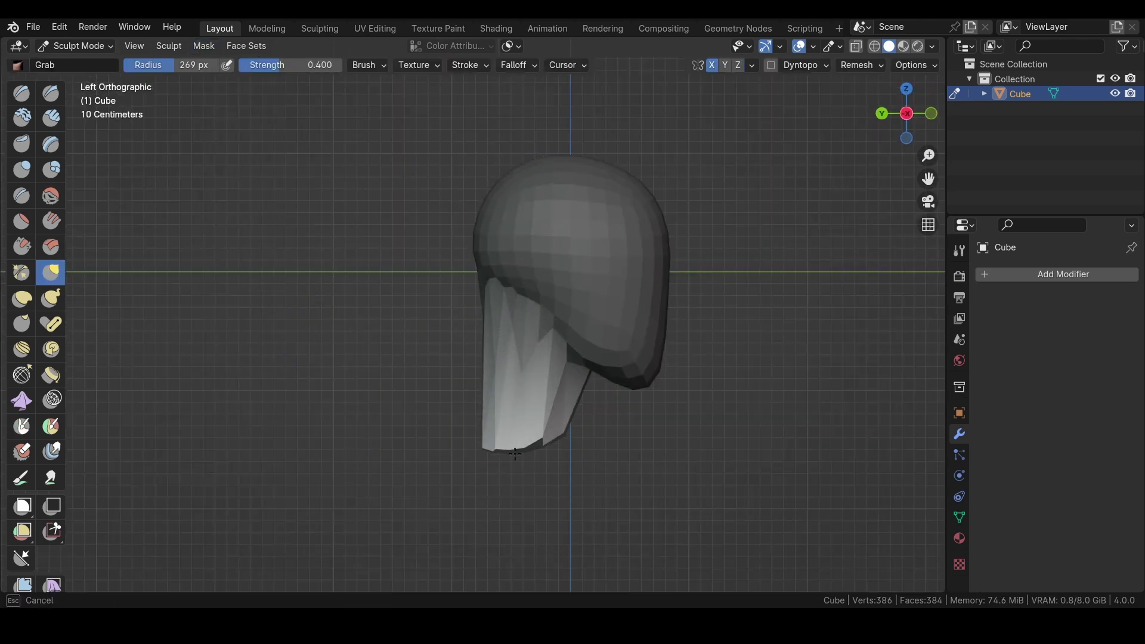
Remesh the head into a denser, smoother surface
left_click(862, 65)
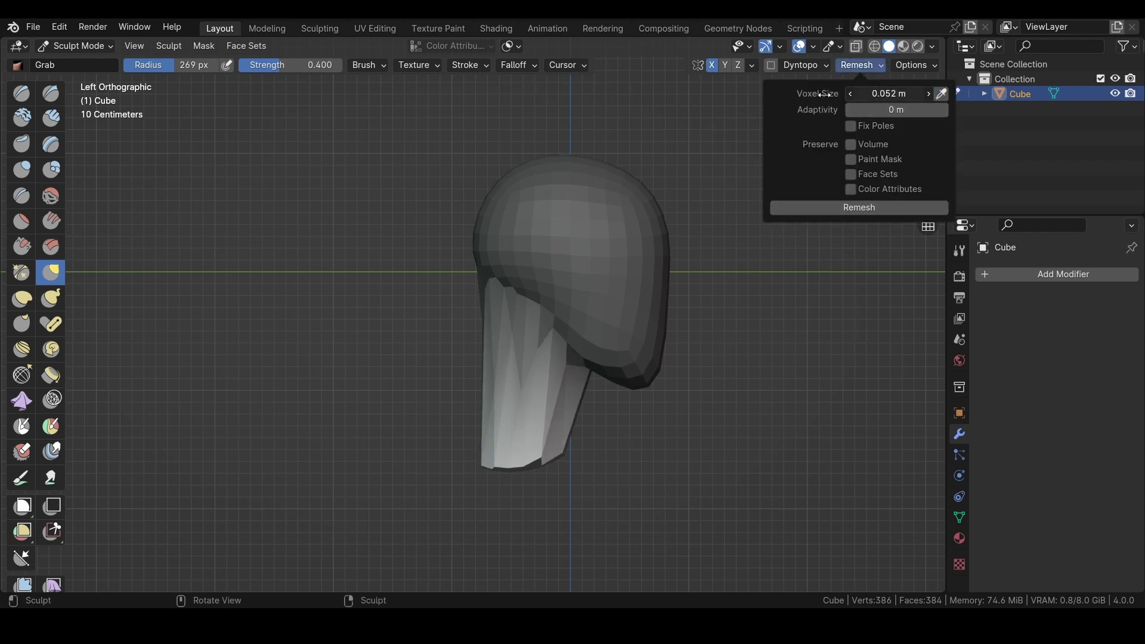
left_click(820, 207)
middle_click_drag(454, 287, 374, 316)
Pull the lower mesh outward into a neck and broad shoulders with Grab
middle_click_drag(343, 391, 413, 398)
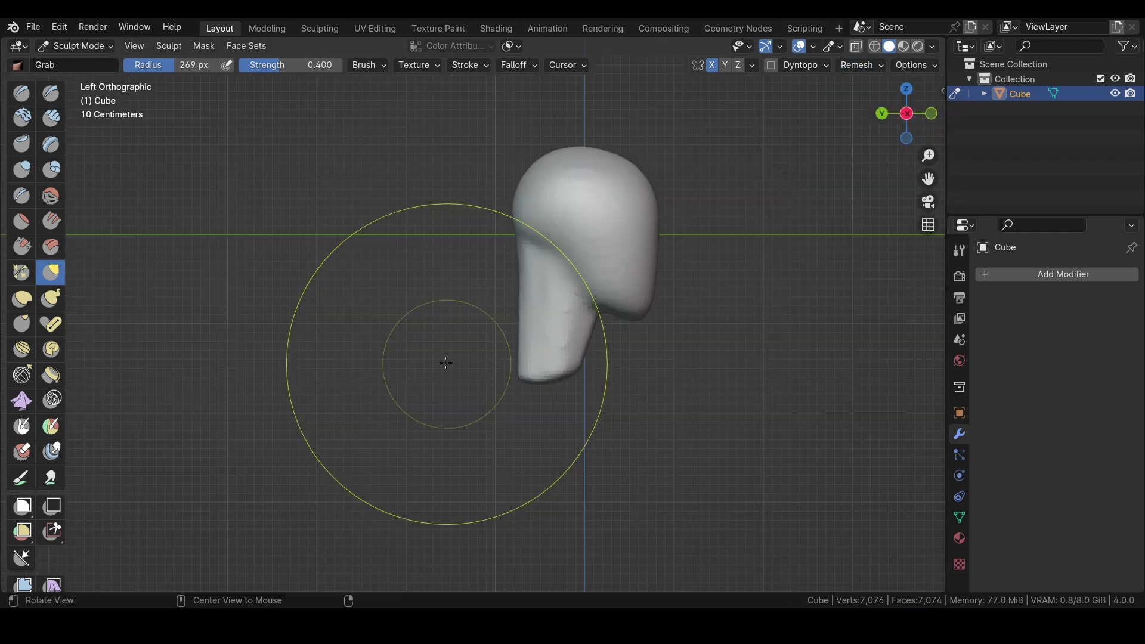
key("b")
key("g")
left_click(204, 46)
mouse_move(310, 286)
middle_mouse_down()
mouse_move(345, 332)
mouse_move(254, 387)
middle_mouse_up()
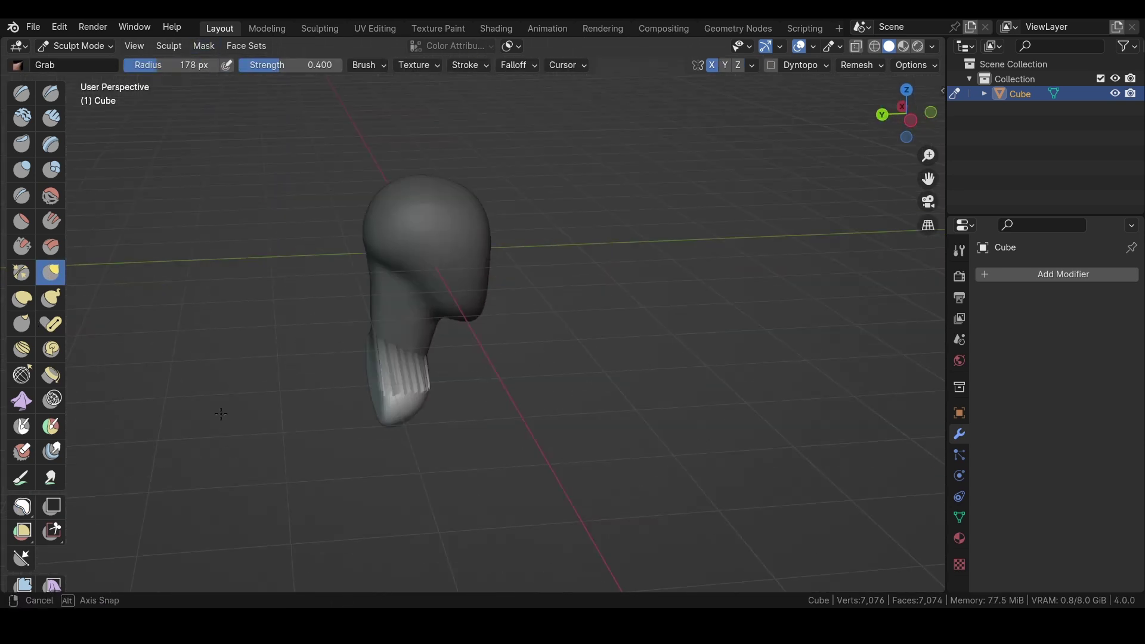
middle_click_drag(523, 435, 396, 346)
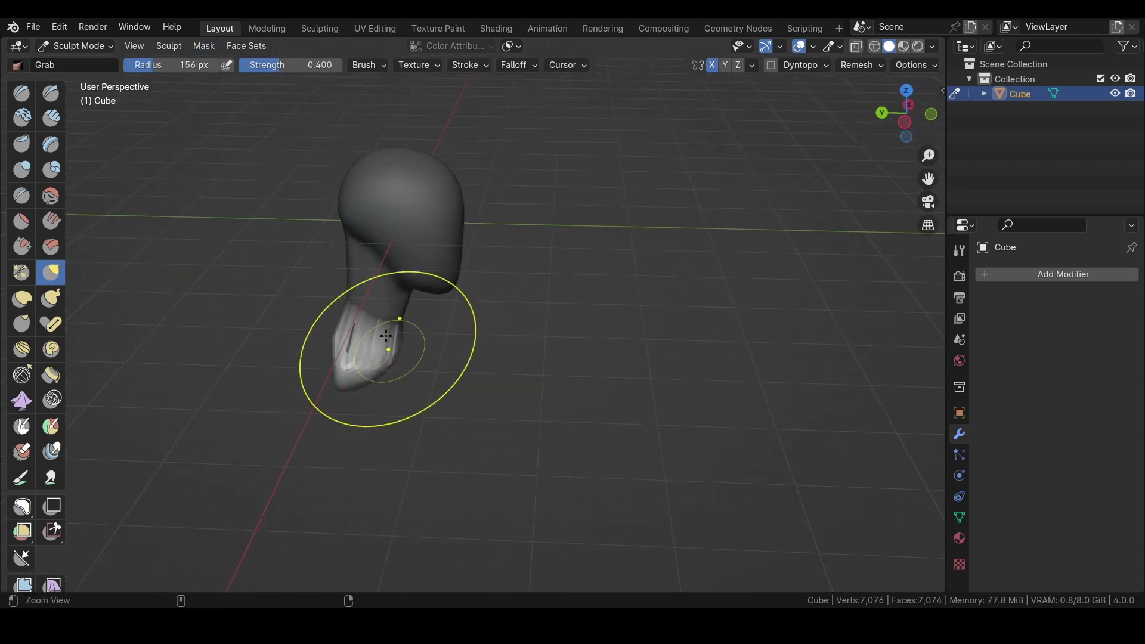
Clear the mask and remesh the bust again, viewed from the front
key("alt+m")
left_click(862, 65)
left_click(857, 204)
key("KP_1")
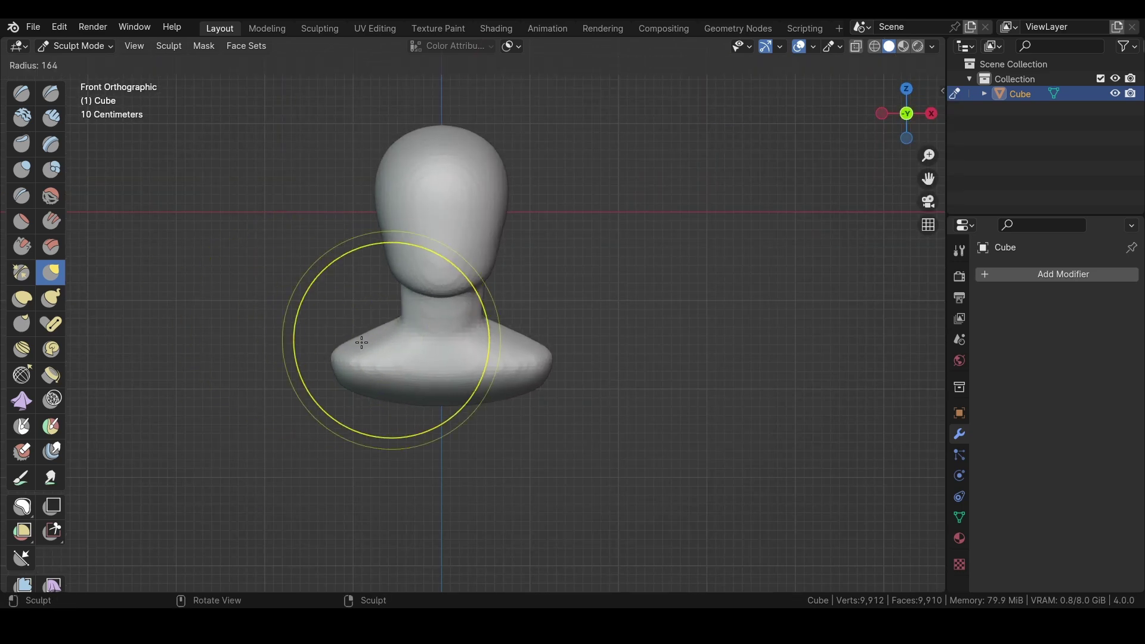
Check the bust from angled, right-side and front views
mouse_move(357, 340)
middle_mouse_down()
mouse_move(442, 353)
mouse_move(302, 358)
mouse_move(536, 336)
mouse_move(486, 251)
middle_mouse_up()
key("KP_3")
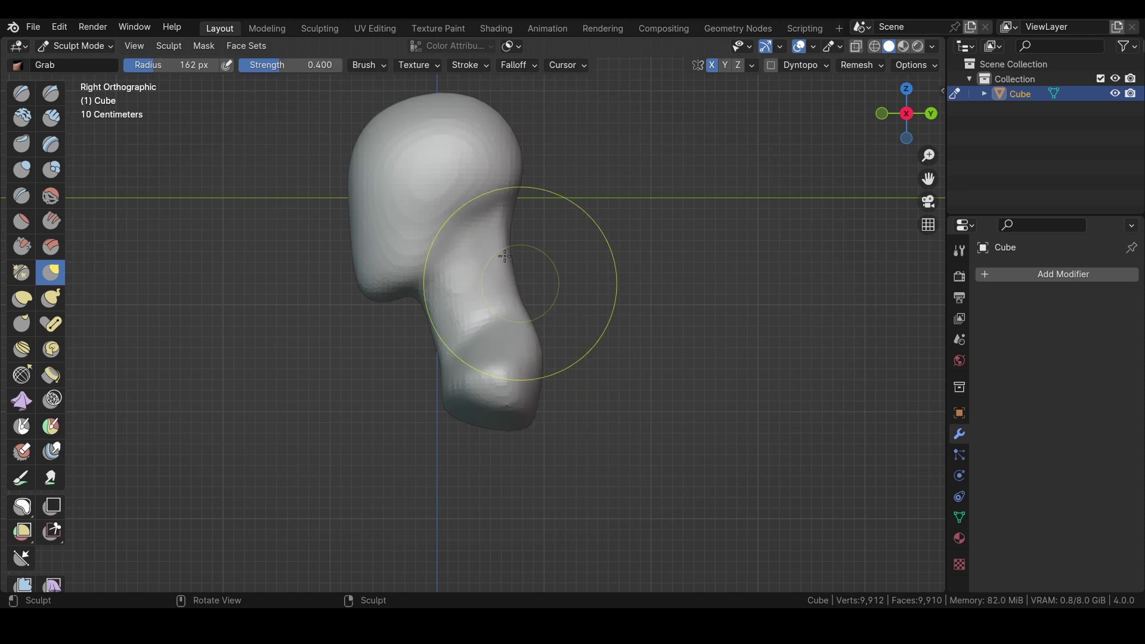
middle_click_drag(427, 382, 435, 384)
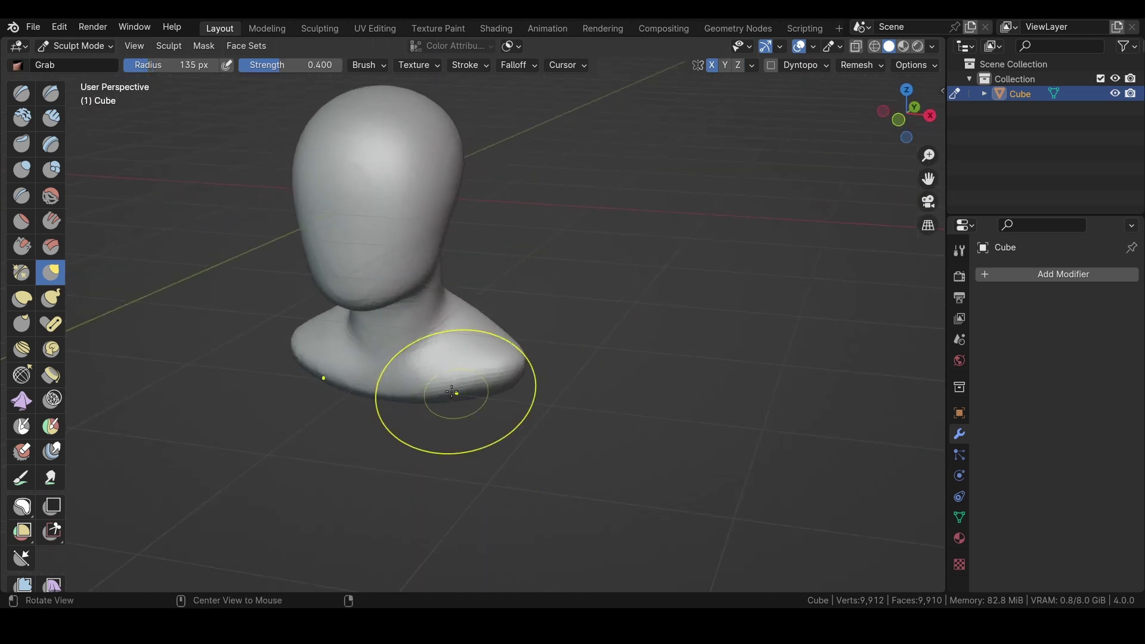
middle_click_drag(459, 422, 364, 330)
key("KP_1")
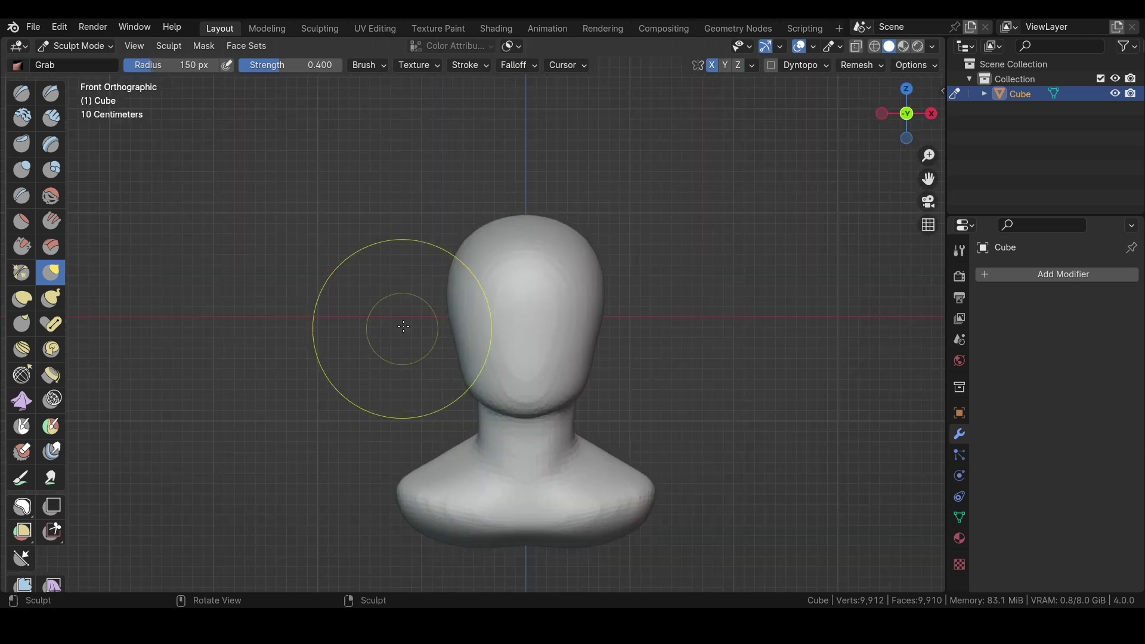
key("q")
left_click(316, 307)
Shrink the brush and start blocking in the face with Grab
scroll(429, 268, "up", 1)
key("f")
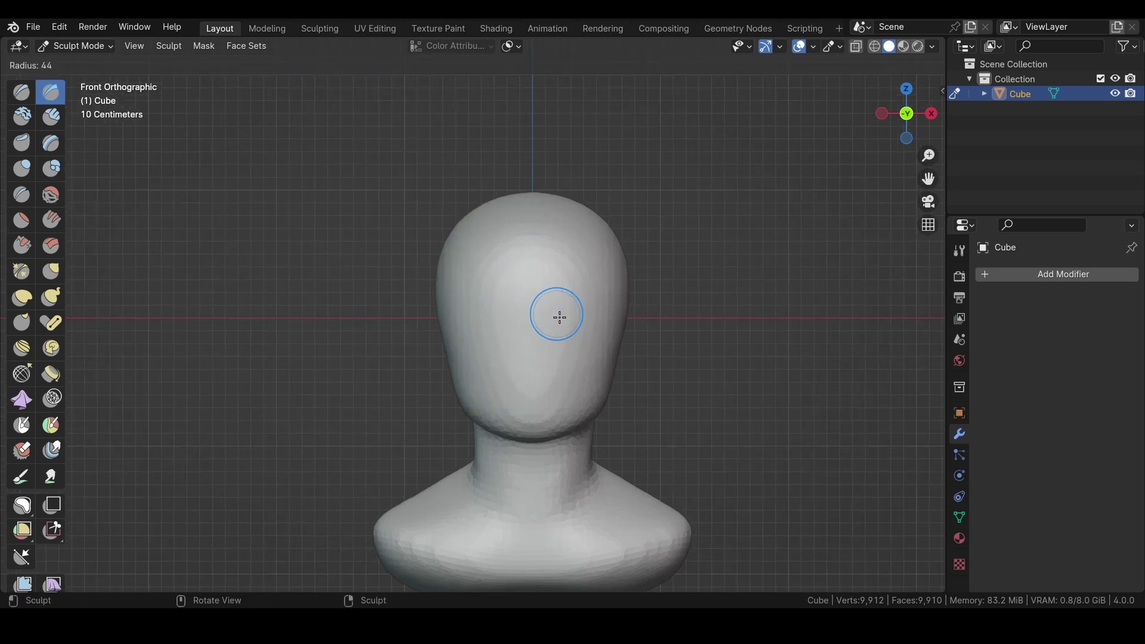
left_click(542, 318)
mouse_move(482, 326)
middle_mouse_down()
mouse_move(535, 360)
mouse_move(221, 331)
middle_mouse_up()
key("g")
scroll(541, 350, "up", 1)
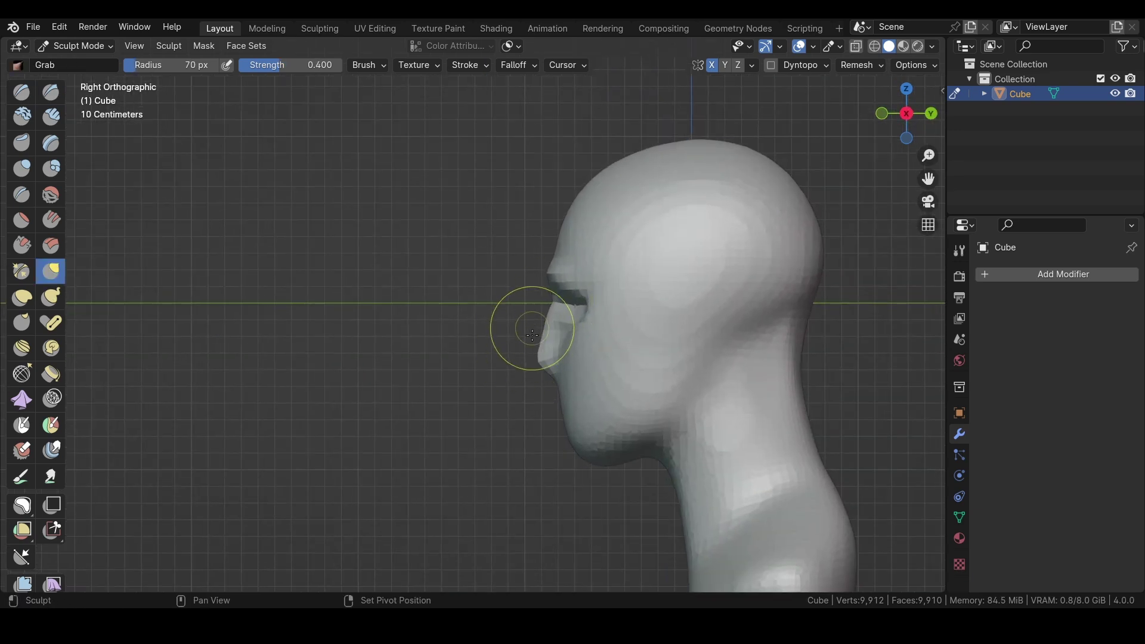
mouse_move(590, 345)
middle_mouse_down()
mouse_move(562, 243)
mouse_move(166, 153)
mouse_move(416, 229)
middle_mouse_up()
Block in brow, eye sockets and nose with Draw Sharp at adjusted size and strength
key("shift+x")
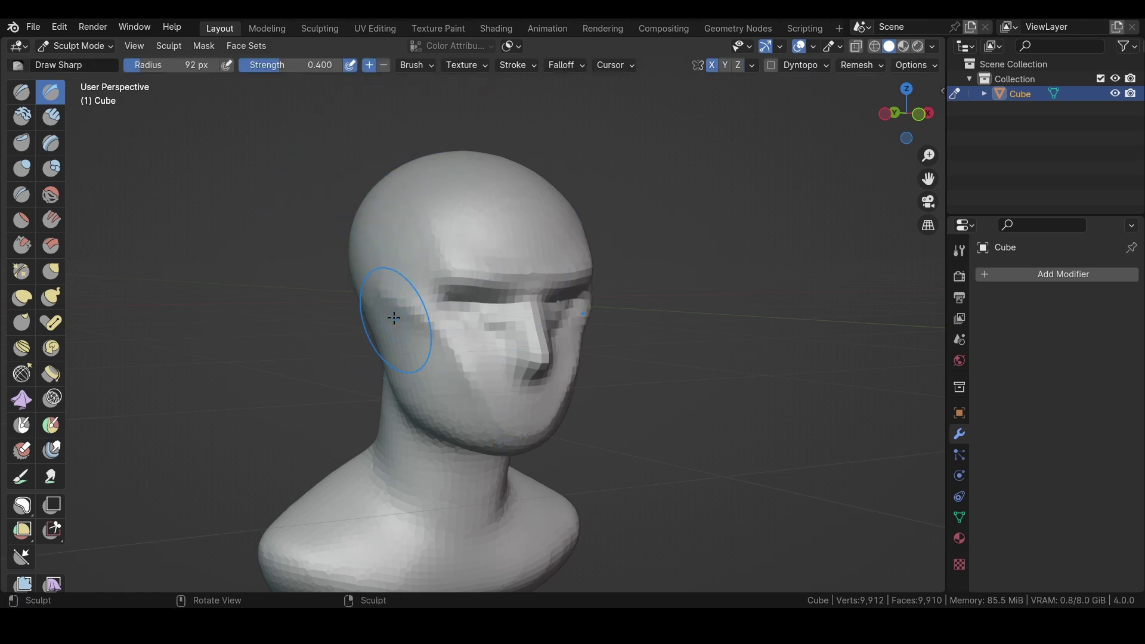
key("f")
left_click(391, 318)
key("shift+f")
key("g")
middle_click_drag(402, 322, 148, 282)
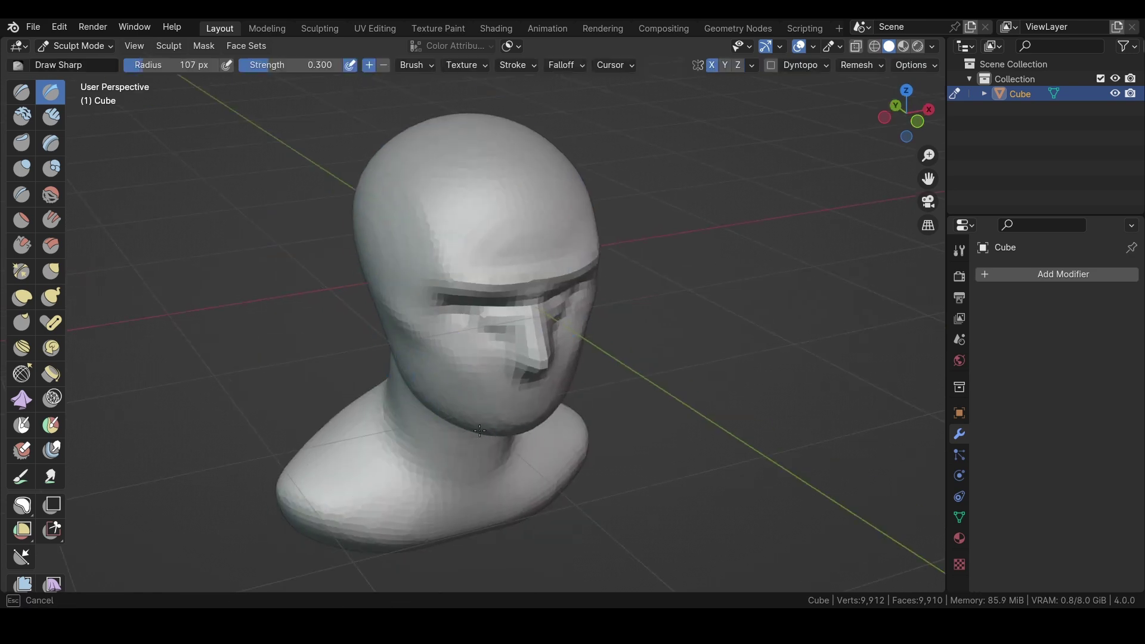
middle_click_drag(408, 353, 613, 374)
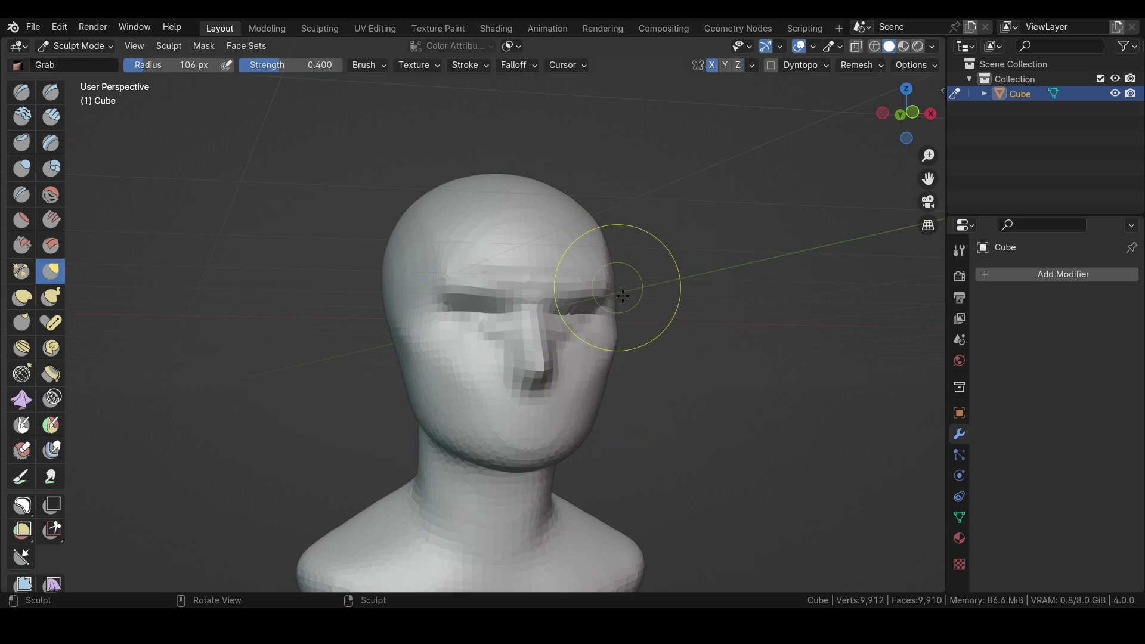
mouse_move(542, 247)
middle_mouse_down()
mouse_move(592, 282)
mouse_move(561, 191)
middle_mouse_up()
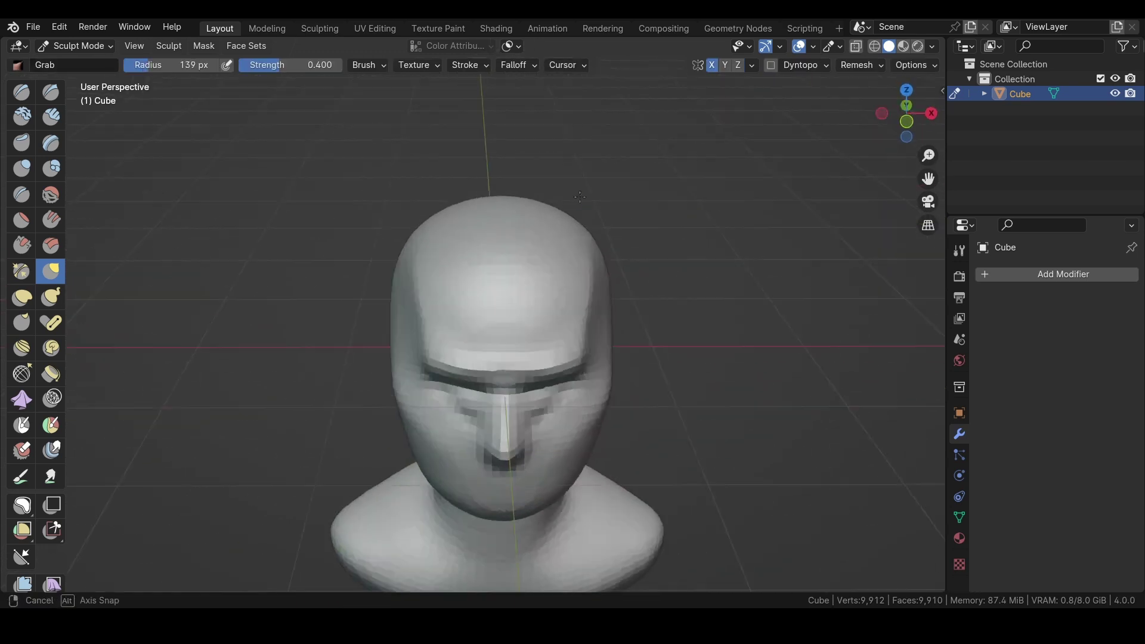
mouse_move(580, 369)
middle_mouse_down()
mouse_move(569, 402)
mouse_move(581, 402)
middle_mouse_up()
mouse_move(611, 366)
middle_mouse_down()
mouse_move(358, 246)
mouse_move(573, 358)
middle_mouse_up()
Refine the lips and jaw with Draw Sharp from frontal, profile and side views
left_click(51, 91)
middle_click_drag(298, 269, 477, 453)
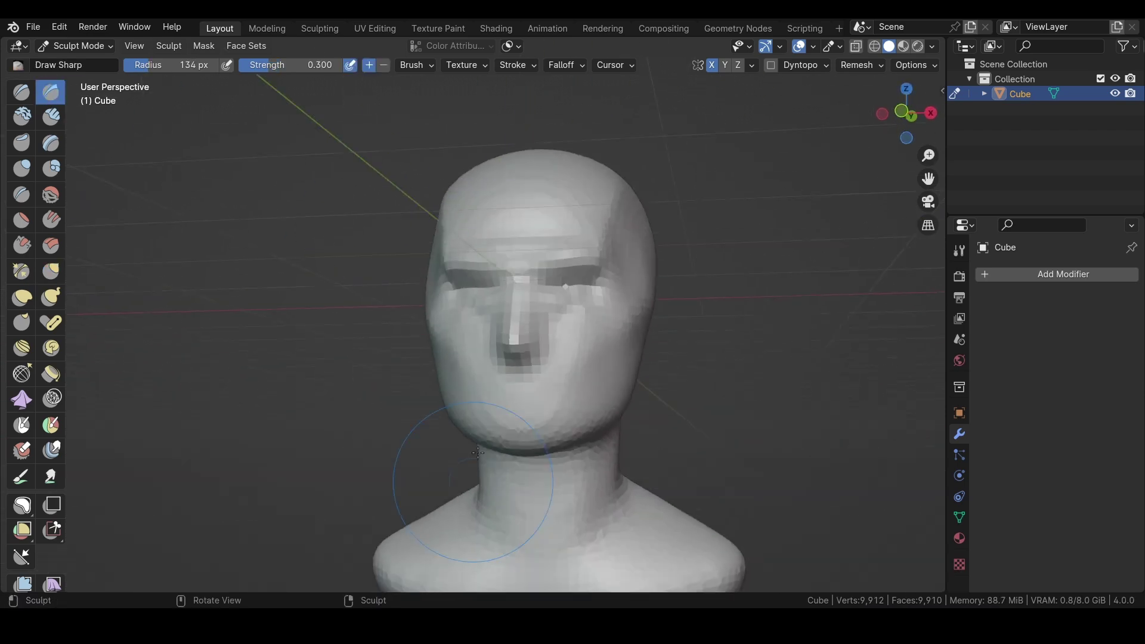
middle_click_drag(600, 410, 500, 362)
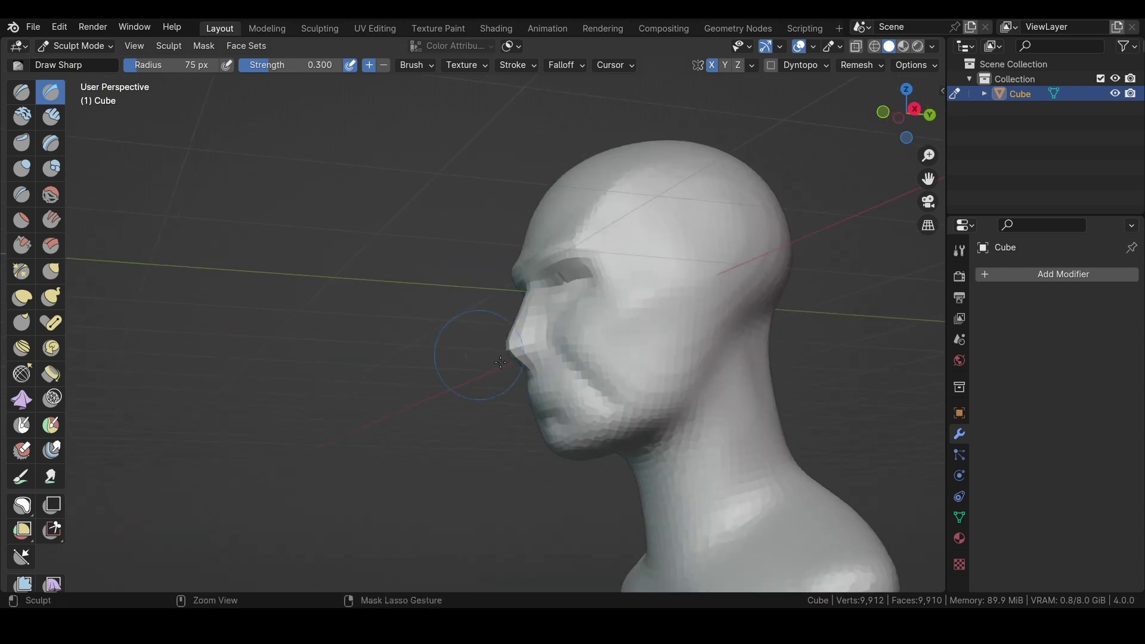
mouse_move(614, 387)
middle_mouse_down()
mouse_move(595, 378)
mouse_move(561, 305)
middle_mouse_up()
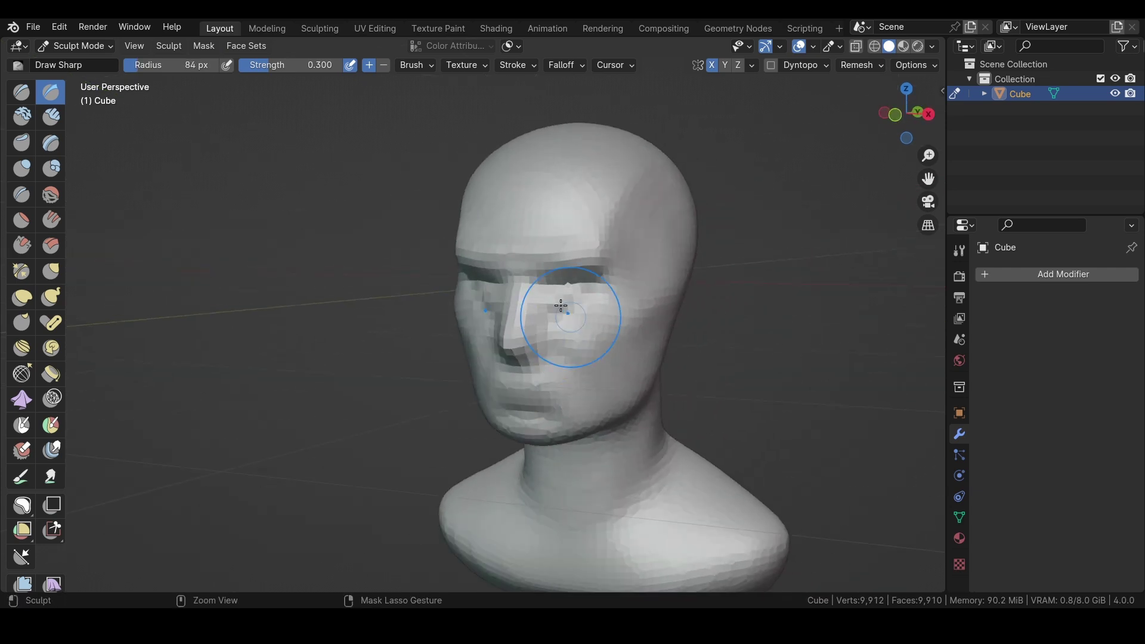
middle_click_drag(650, 351, 333, 331, "alt")
key("g")
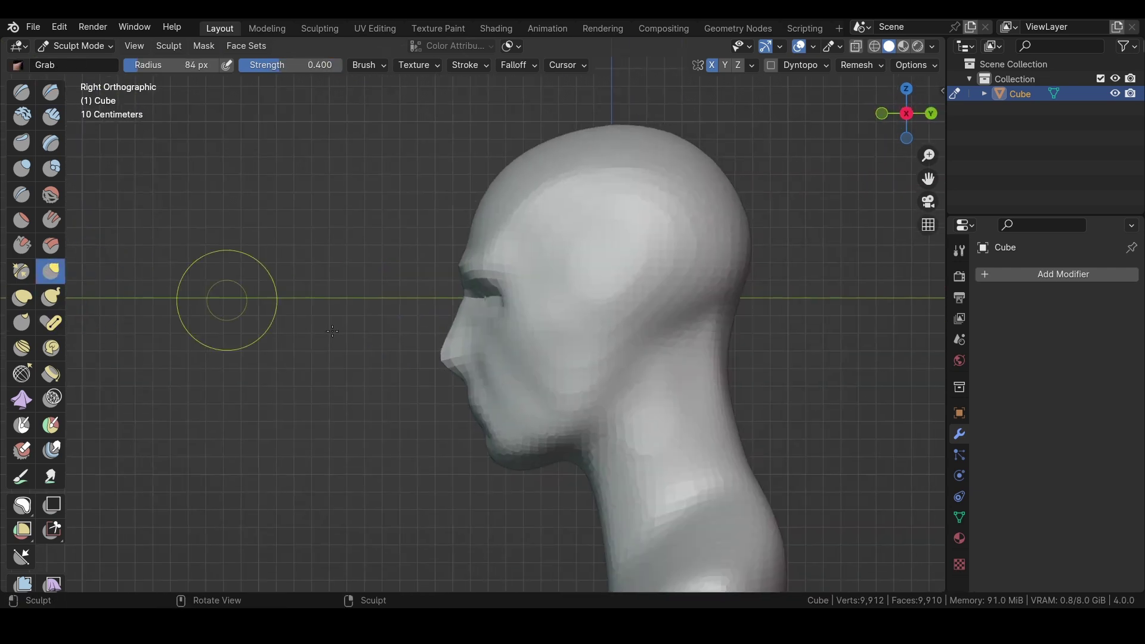
Invert the mask and pull the ear outward with Grab, checking it in profile
key("q")
left_click(191, 309)
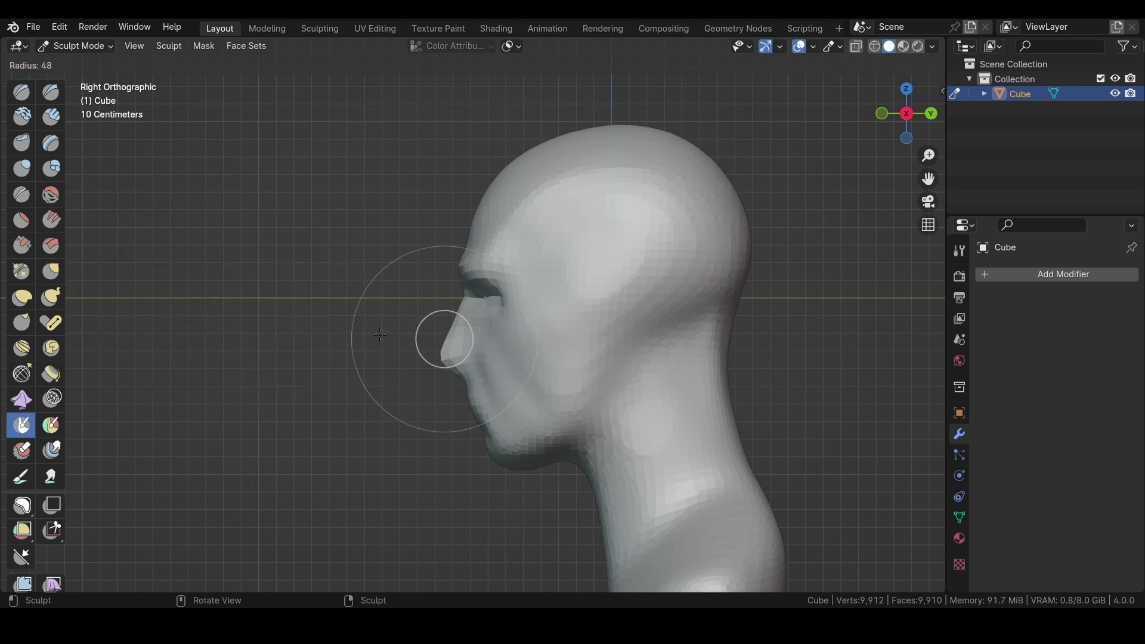
key("ctrl+i")
key("g")
middle_click_drag(417, 334, 537, 334)
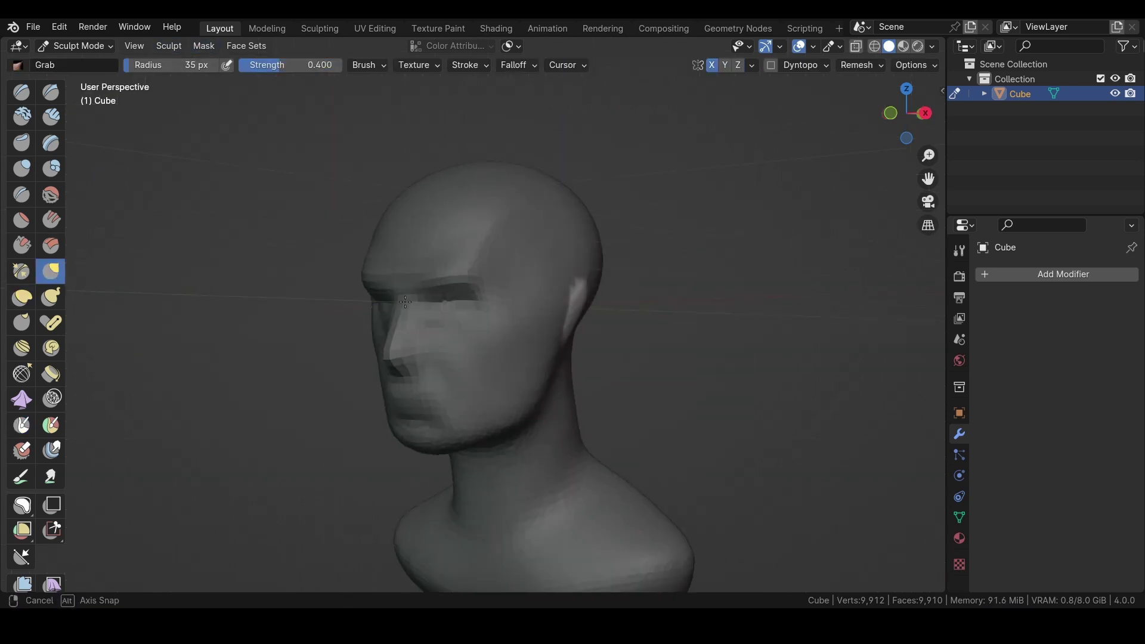
left_click_drag(511, 350, 546, 348)
scroll(545, 349, "up", 2)
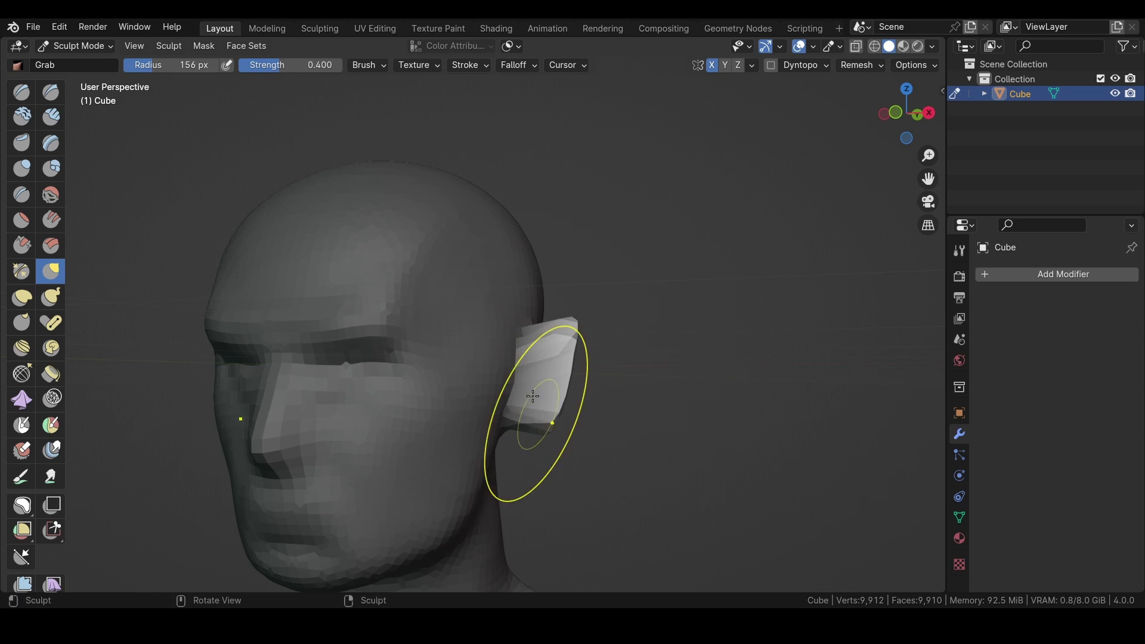
middle_click_drag(533, 396, 570, 366, "alt")
mouse_move(490, 346)
middle_mouse_down()
mouse_move(460, 294)
mouse_move(197, 353)
middle_mouse_up()
Pin the reference photos on top and resize the brush in front and side views
key("ctrl+shift+a")
key("KP_1")
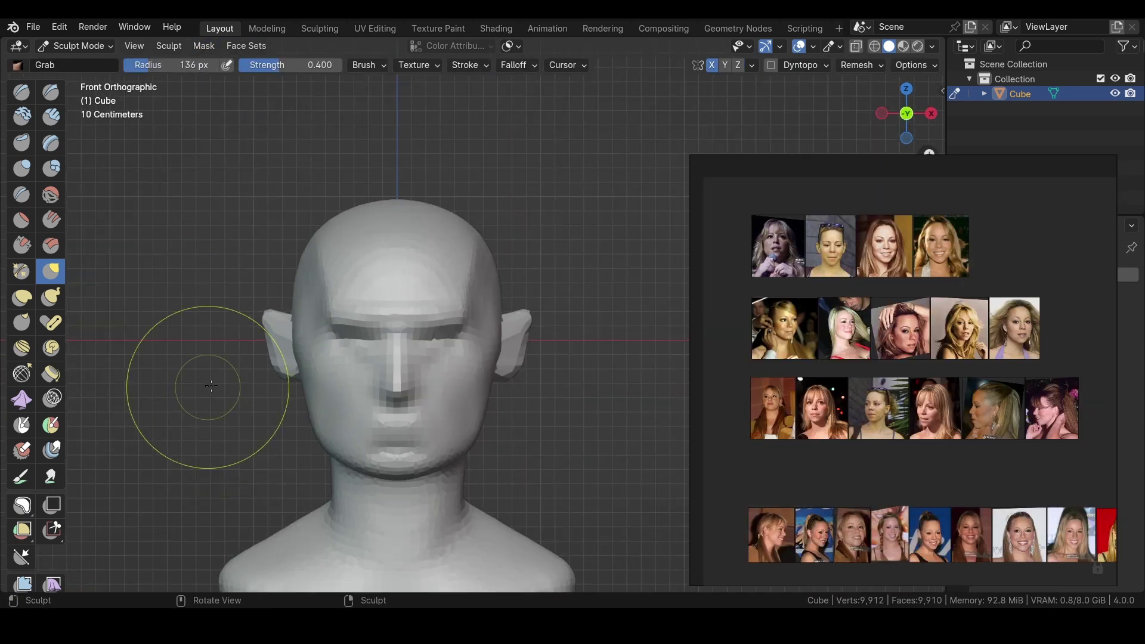
key("f")
left_click(537, 316)
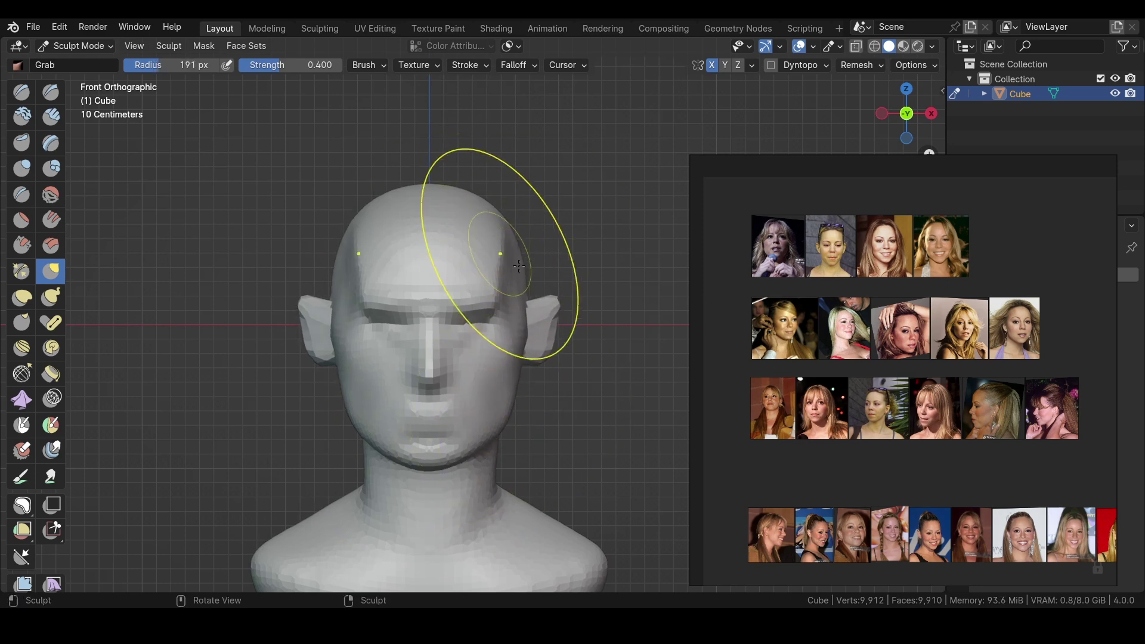
scroll(295, 308, "up", 1)
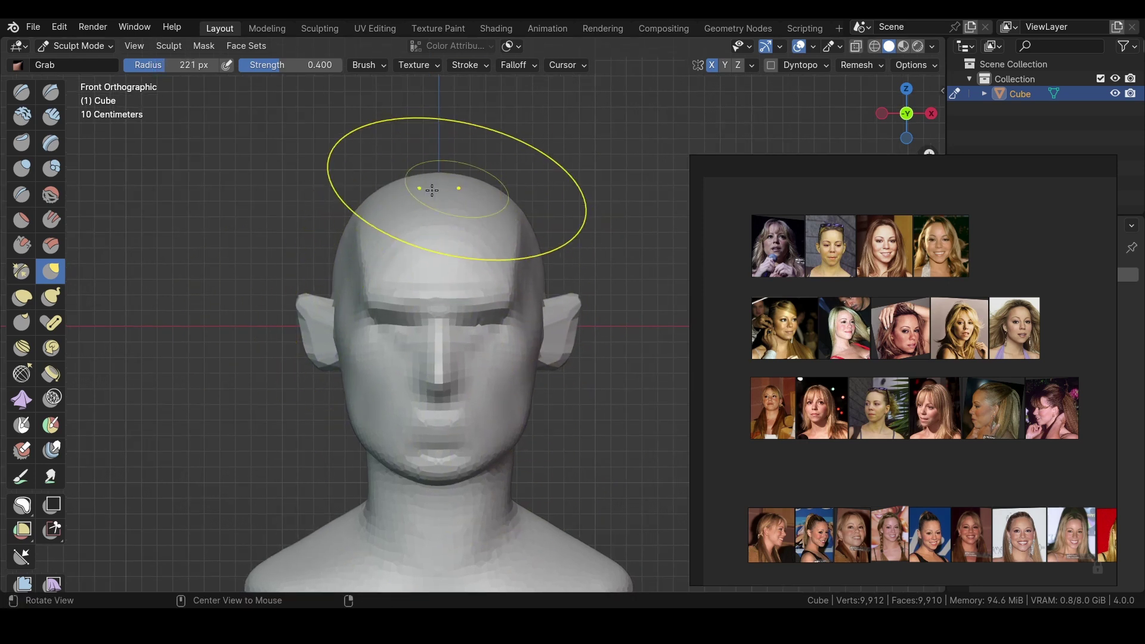
key("KP_3")
key("f")
left_click(357, 490)
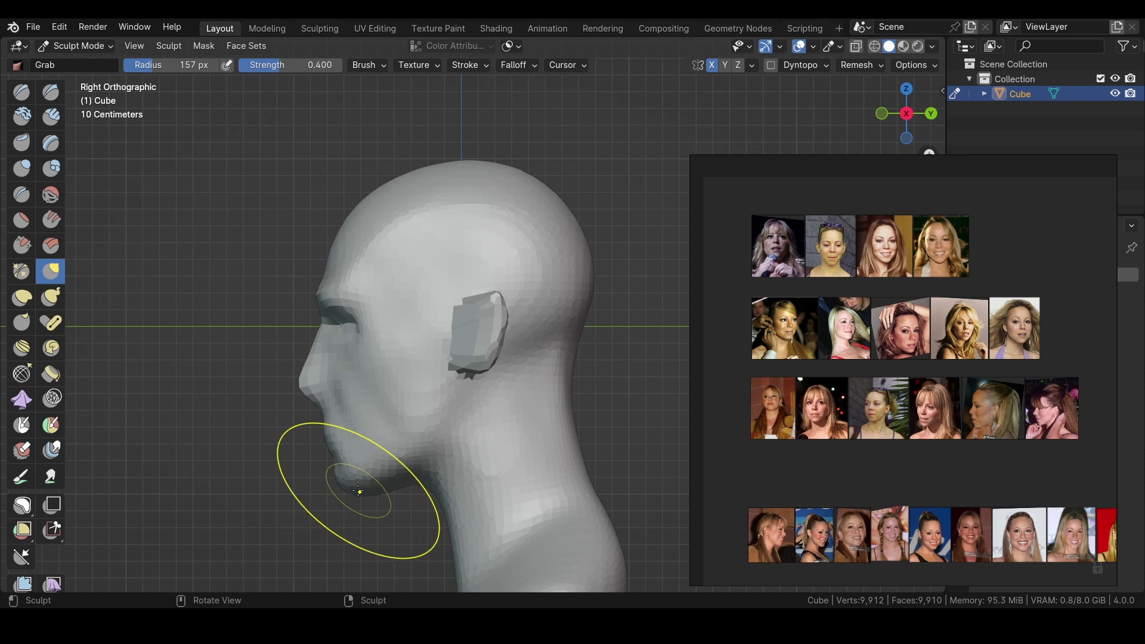
Shape the skull, temples and chin with Grab, then enlarge a three-quarter reference photo
middle_click_drag(284, 392, 377, 350)
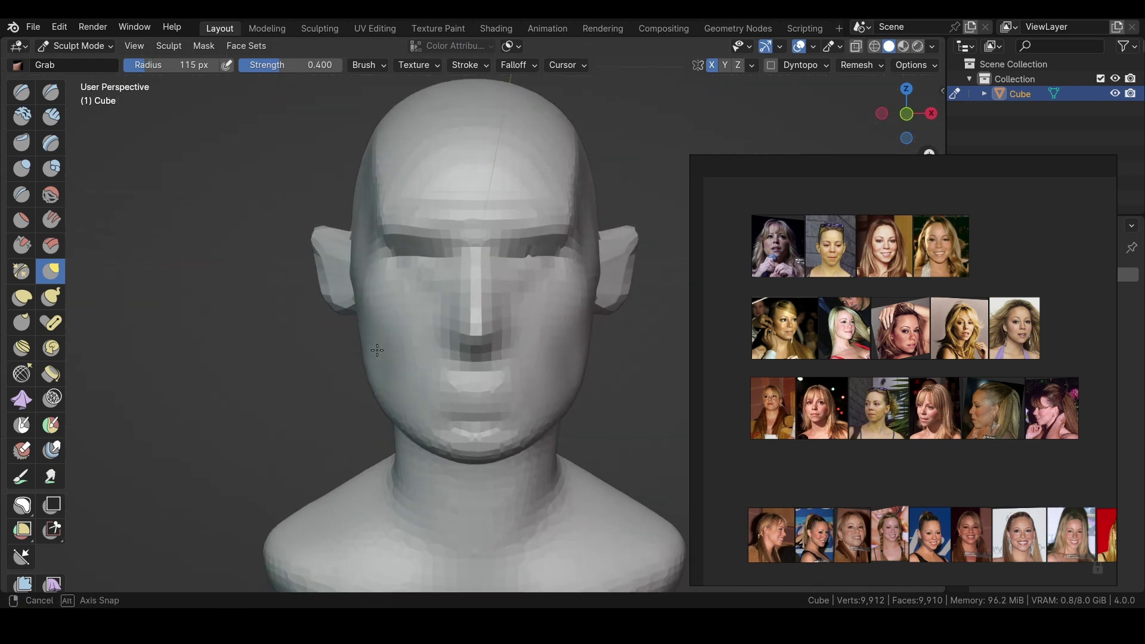
middle_click_drag(388, 245, 471, 144)
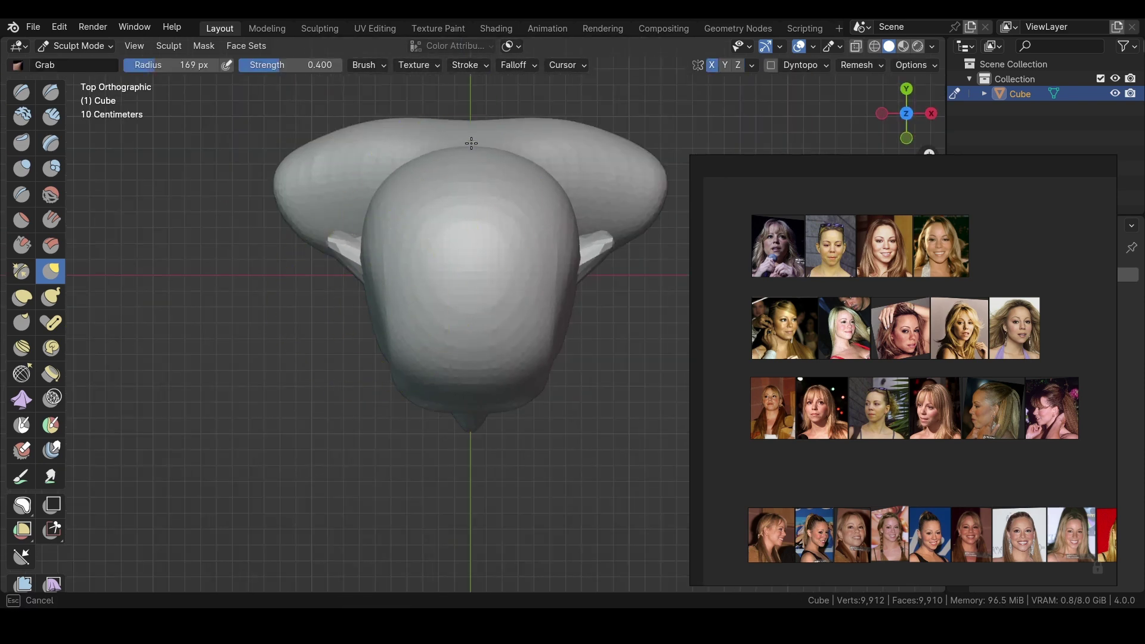
mouse_move(532, 368)
middle_mouse_down()
mouse_move(498, 268)
mouse_move(512, 394)
middle_mouse_up()
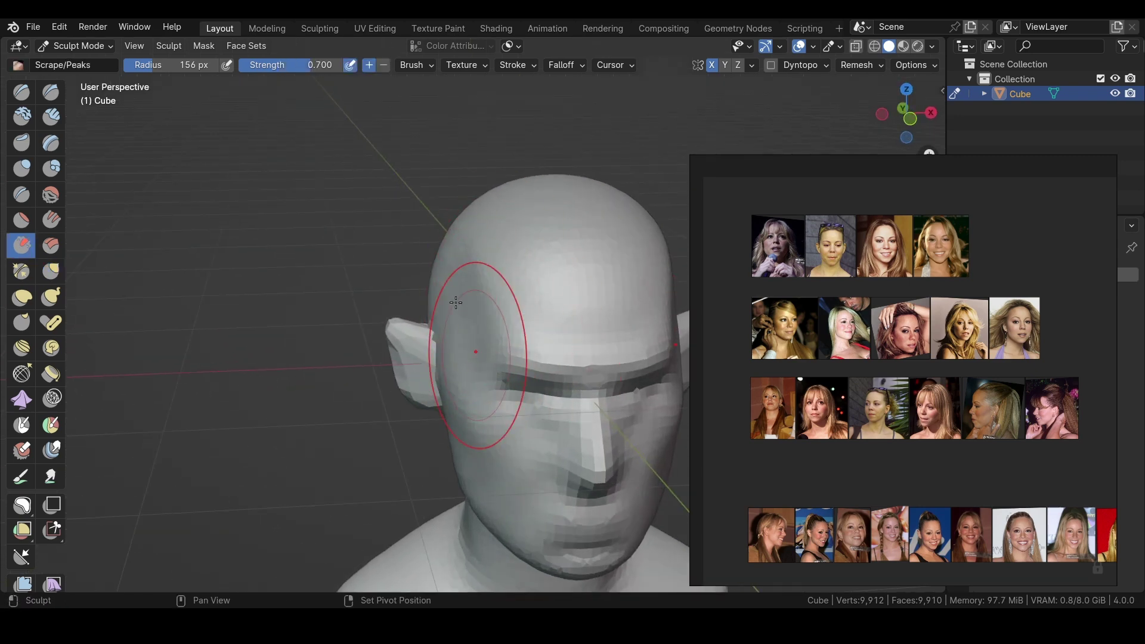
middle_click_drag(456, 302, 298, 268)
key("g")
middle_click_drag(381, 252, 411, 286)
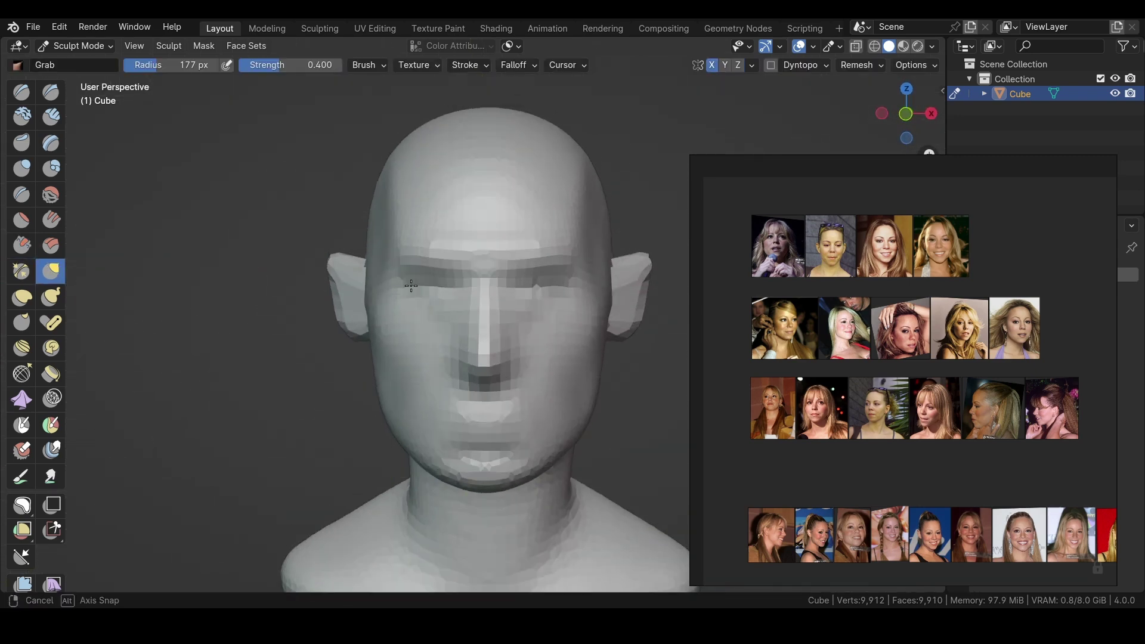
middle_click_drag(381, 400, 353, 349)
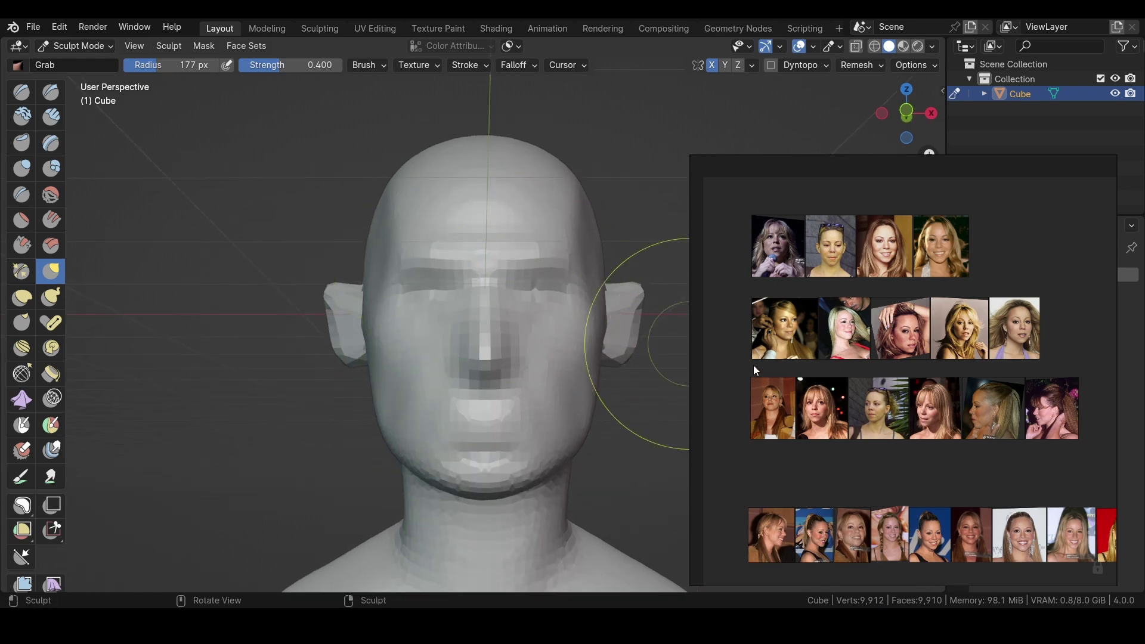
left_click(767, 352)
mouse_move(230, 307)
middle_mouse_down()
mouse_move(149, 250)
mouse_move(22, 96)
middle_mouse_up()
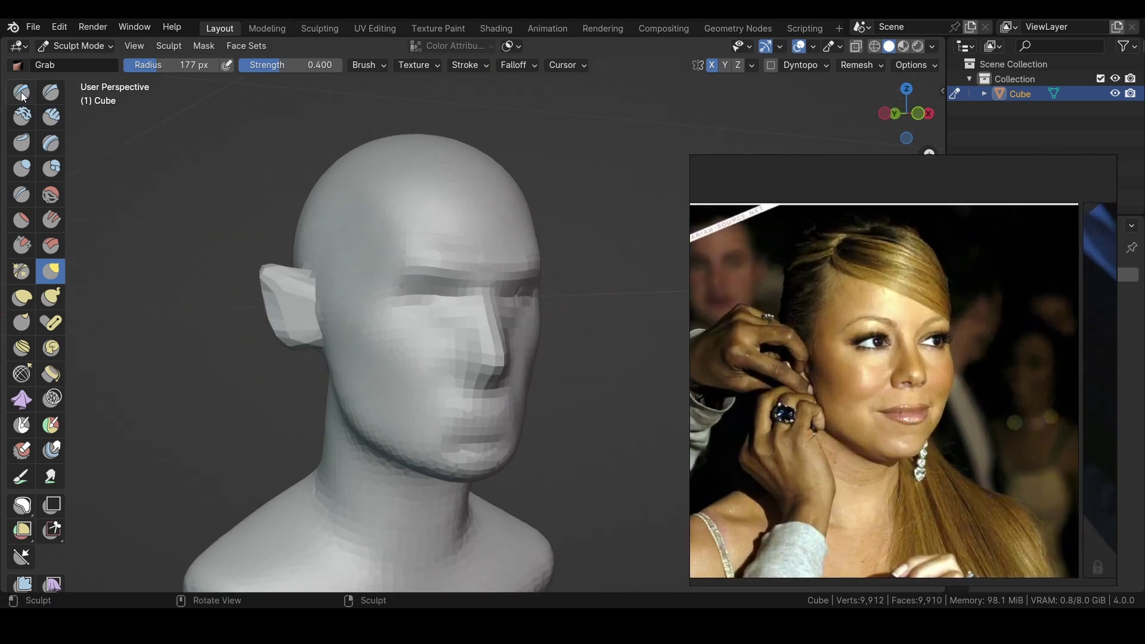
Build up volume on the cheek with the Draw brush
left_click(22, 92)
middle_click_drag(322, 334, 359, 345)
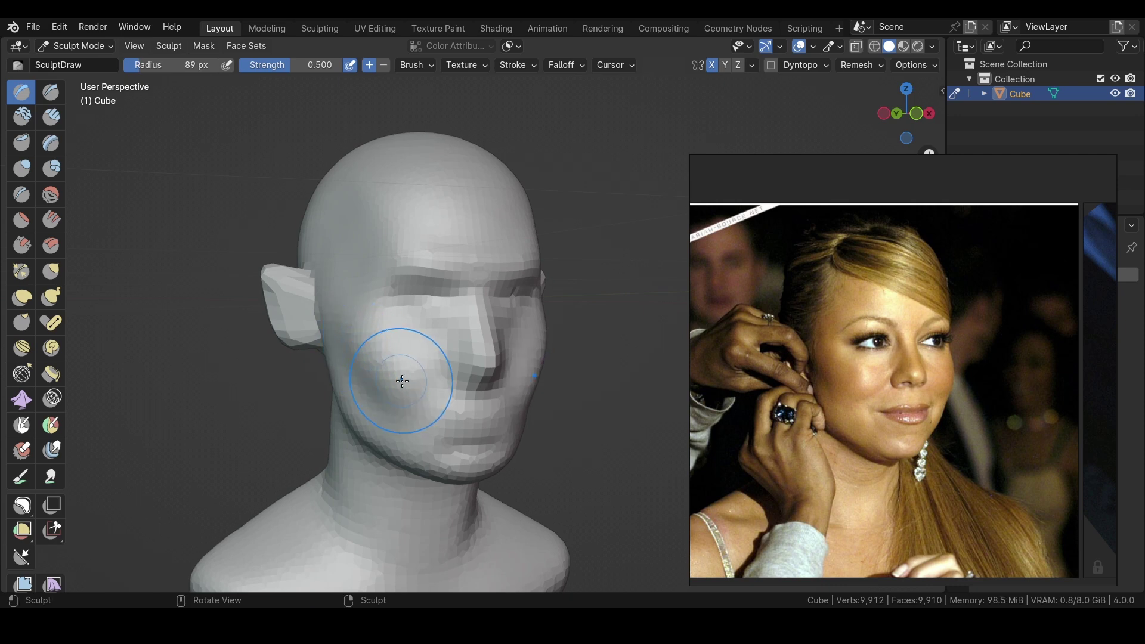
key("g")
middle_click_drag(285, 270, 401, 308)
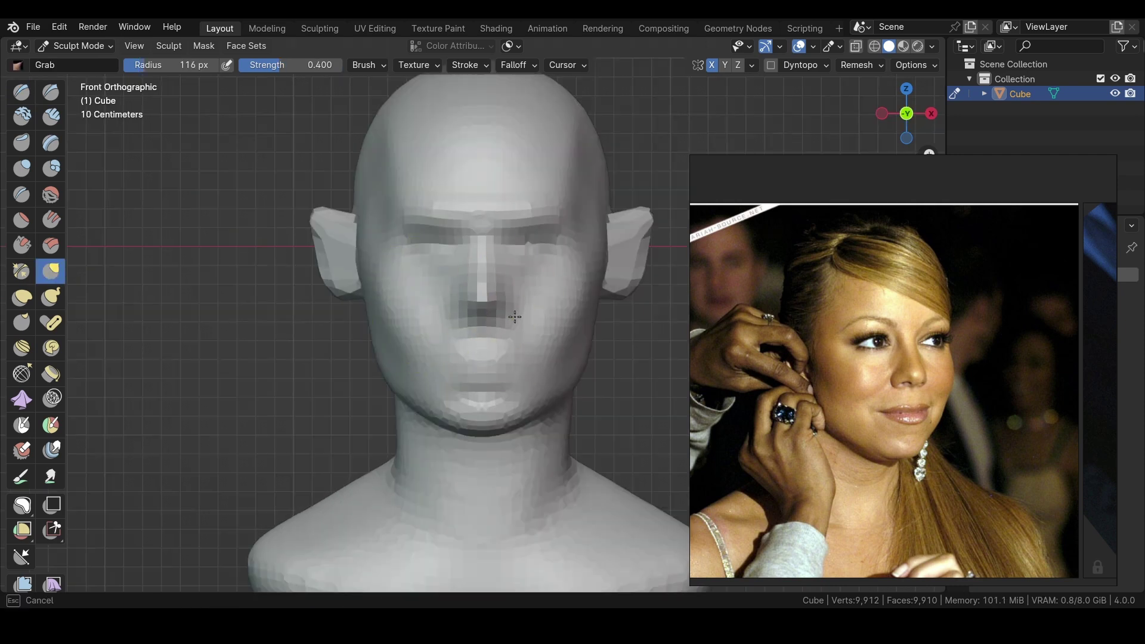
mouse_move(515, 316)
middle_mouse_down()
mouse_move(473, 345)
mouse_move(388, 322)
middle_mouse_up()
Carve the brow above the eye deeper with Draw Sharp
left_click(51, 91)
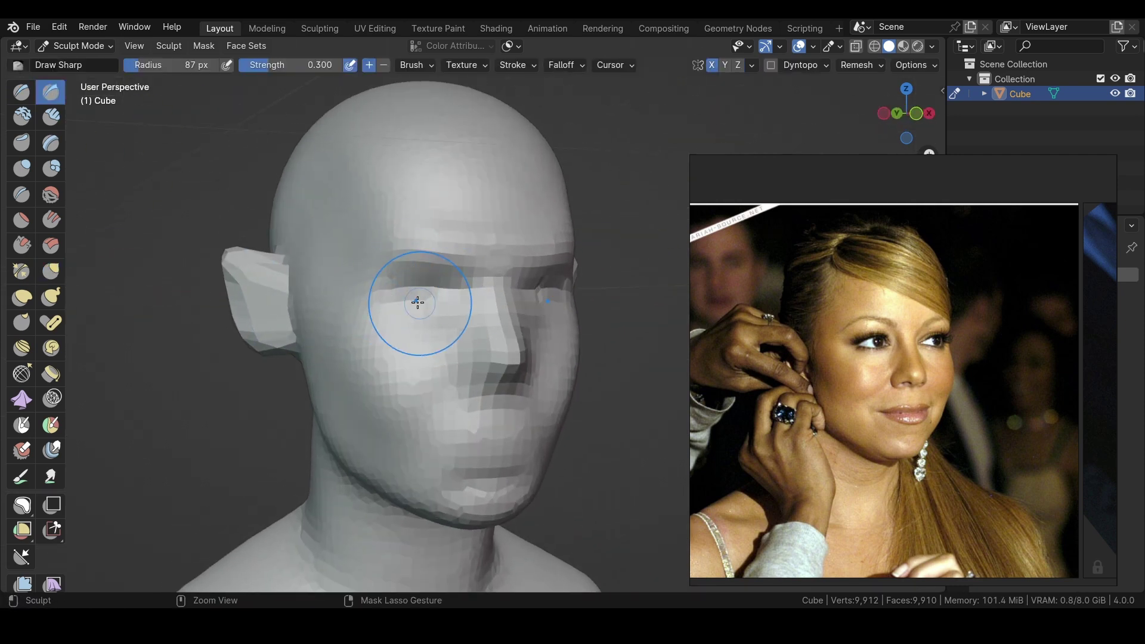
left_click_drag(418, 302, 374, 288, "ctrl")
mouse_move(387, 303)
middle_mouse_down()
mouse_move(376, 312)
mouse_move(354, 297)
mouse_move(383, 334)
middle_mouse_up()
mouse_move(400, 423)
middle_mouse_down()
mouse_move(441, 332)
mouse_move(473, 340)
mouse_move(471, 357)
mouse_move(466, 330)
mouse_move(406, 338)
mouse_move(415, 230)
middle_mouse_up()
Set the Draw brush to a lower strength and larger radius
key("x")
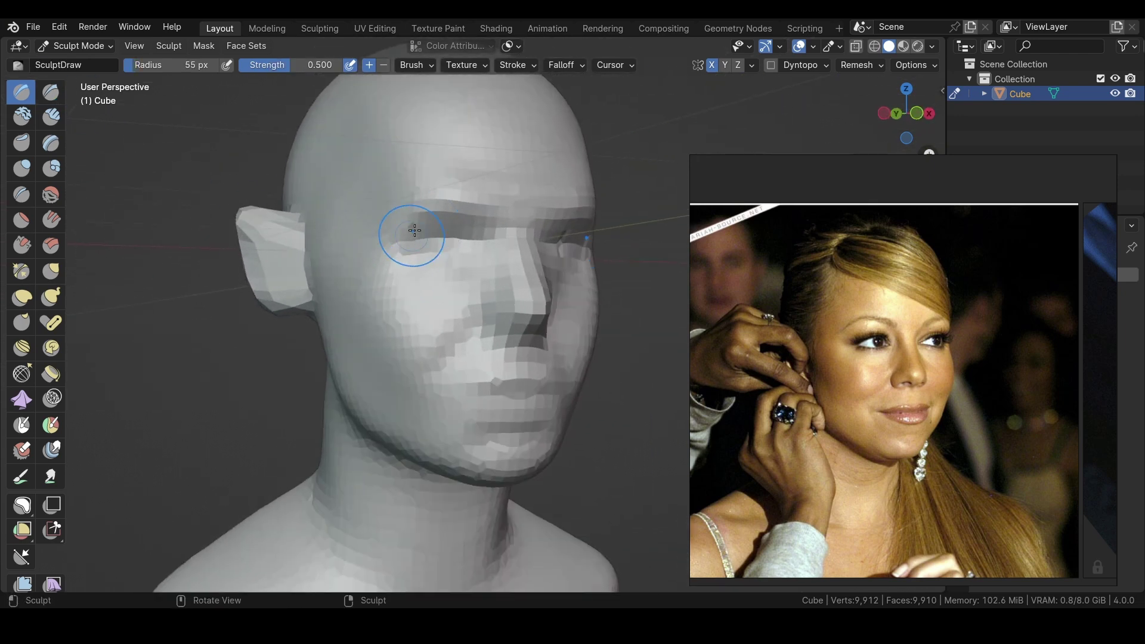
key("shift+f")
left_click(433, 212)
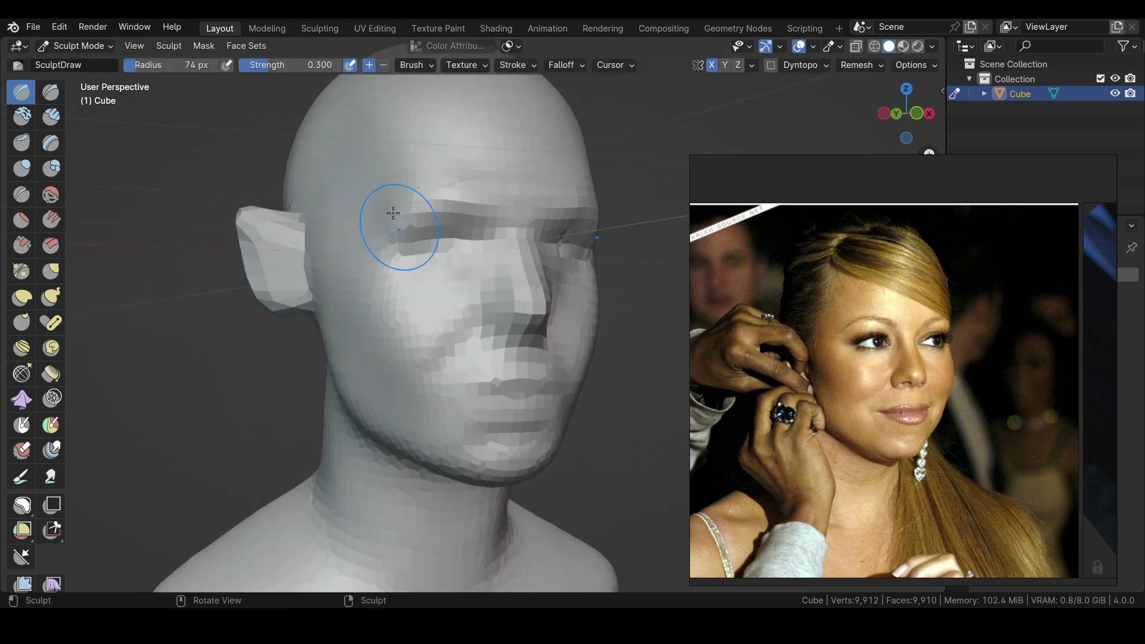
key("f")
left_click(418, 281)
mouse_move(418, 280)
middle_mouse_down()
mouse_move(304, 297)
mouse_move(418, 286)
mouse_move(382, 280)
mouse_move(297, 179)
middle_mouse_up()
Adjust the eye area with Grab against the profile reference
key("g")
mouse_move(638, 307)
middle_mouse_down()
mouse_move(250, 341)
mouse_move(255, 269)
mouse_move(365, 210)
mouse_move(310, 293)
mouse_move(371, 166)
mouse_move(263, 279)
mouse_move(351, 307)
mouse_move(345, 294)
mouse_move(444, 262)
middle_mouse_up()
scroll(365, 210, "up", 2)
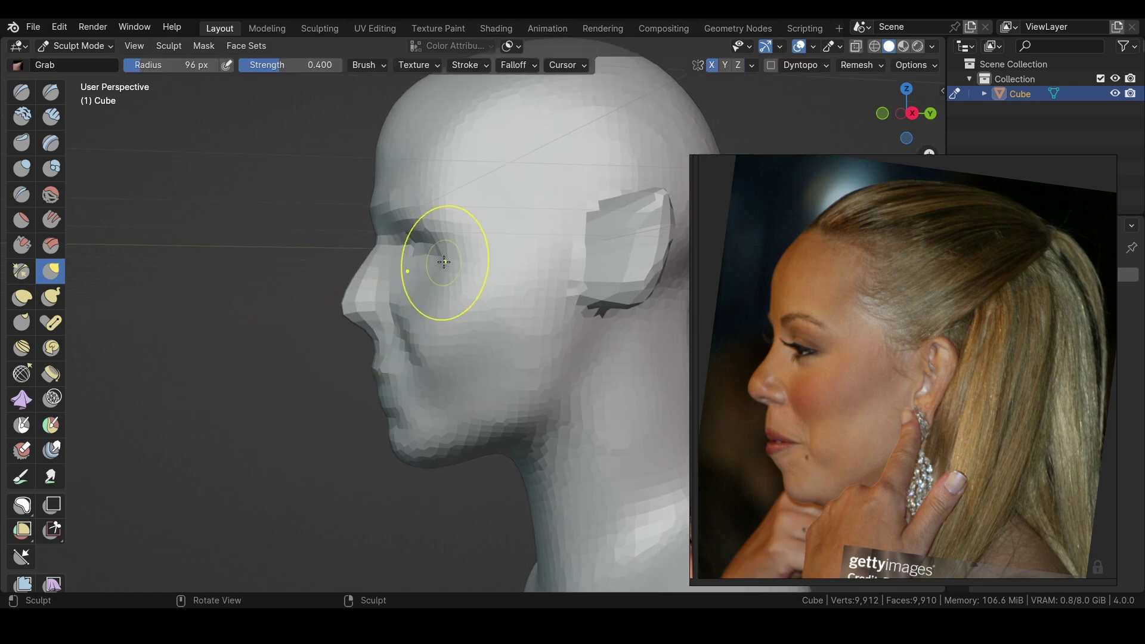
mouse_move(341, 325)
middle_mouse_down()
mouse_move(401, 413)
mouse_move(448, 332)
mouse_move(380, 365)
middle_mouse_up()
mouse_move(593, 232)
middle_mouse_down()
mouse_move(269, 283)
mouse_move(290, 242)
middle_mouse_up()
scroll(255, 298, "down", 5)
middle_click_drag(255, 298, 352, 295)
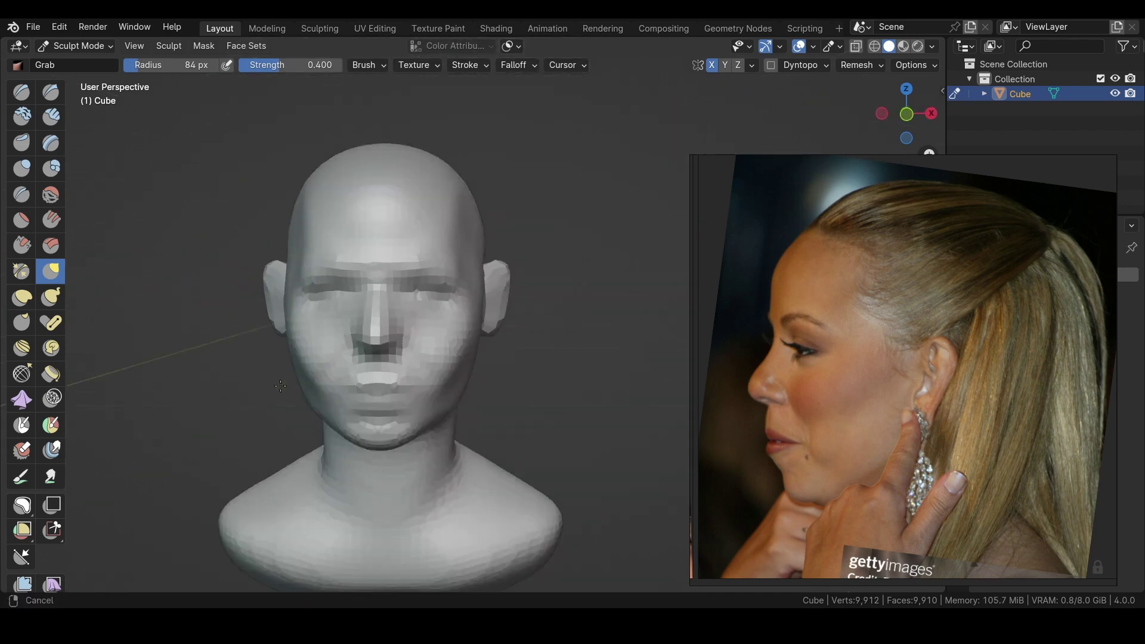
mouse_move(484, 320)
middle_mouse_down()
mouse_move(468, 370)
mouse_move(388, 330)
middle_mouse_up()
Browse the reference board to bring up a front-facing photo
middle_click_drag(388, 389, 394, 382)
scroll(743, 348, "down", 3)
scroll(743, 348, "down", 2)
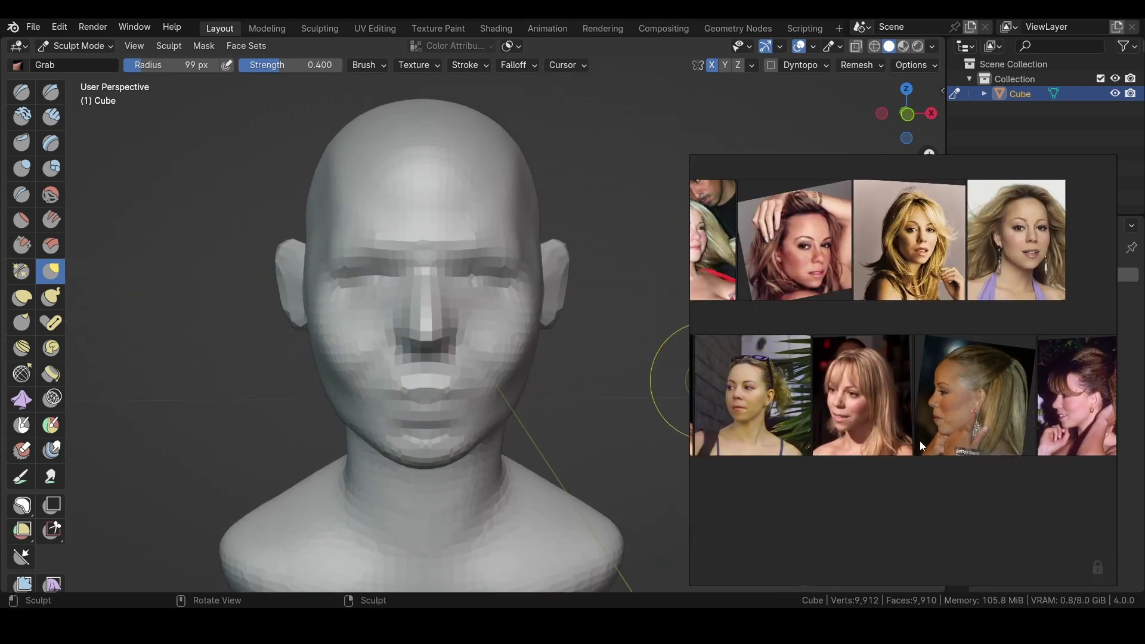
scroll(969, 477, "down", 2)
scroll(885, 453, "up", 5)
Remesh the head to about 20,000 vertices and inspect the nose from front, below and side
left_click(859, 64)
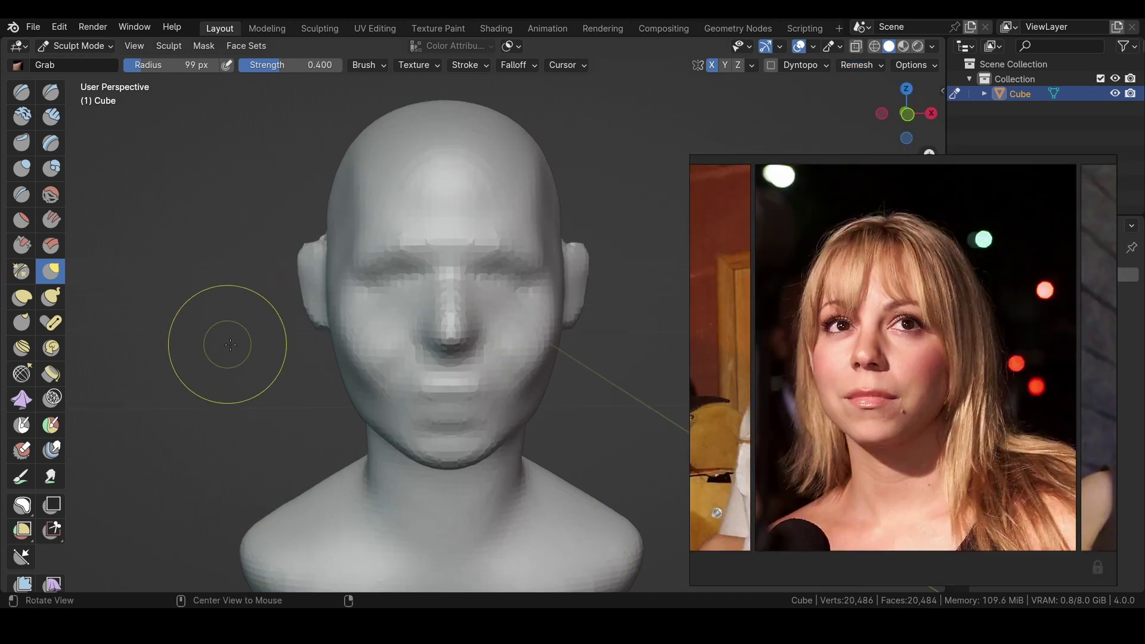
middle_click_drag(224, 346, 196, 344)
key("KP_1")
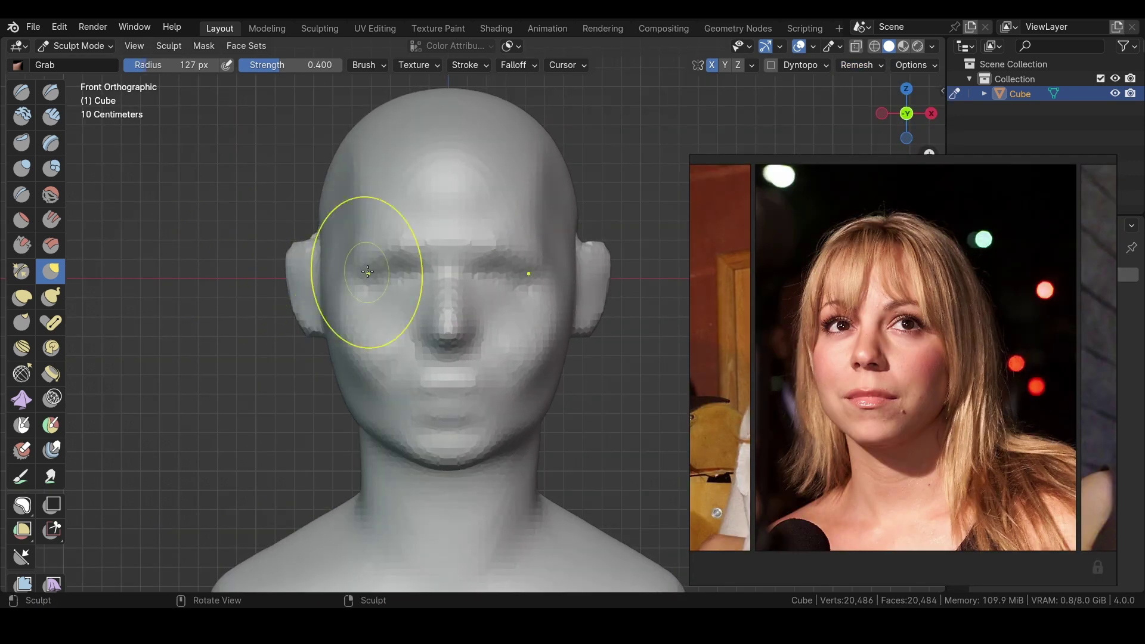
mouse_move(388, 284)
middle_mouse_down()
mouse_move(307, 289)
mouse_move(477, 318)
middle_mouse_up()
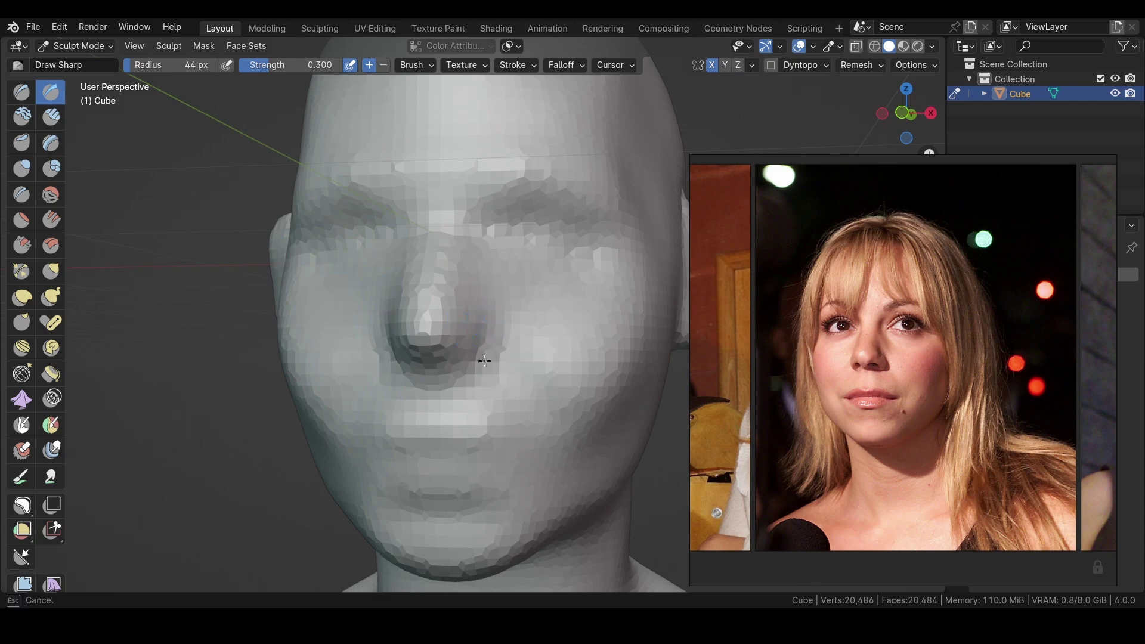
middle_click_drag(484, 361, 459, 331)
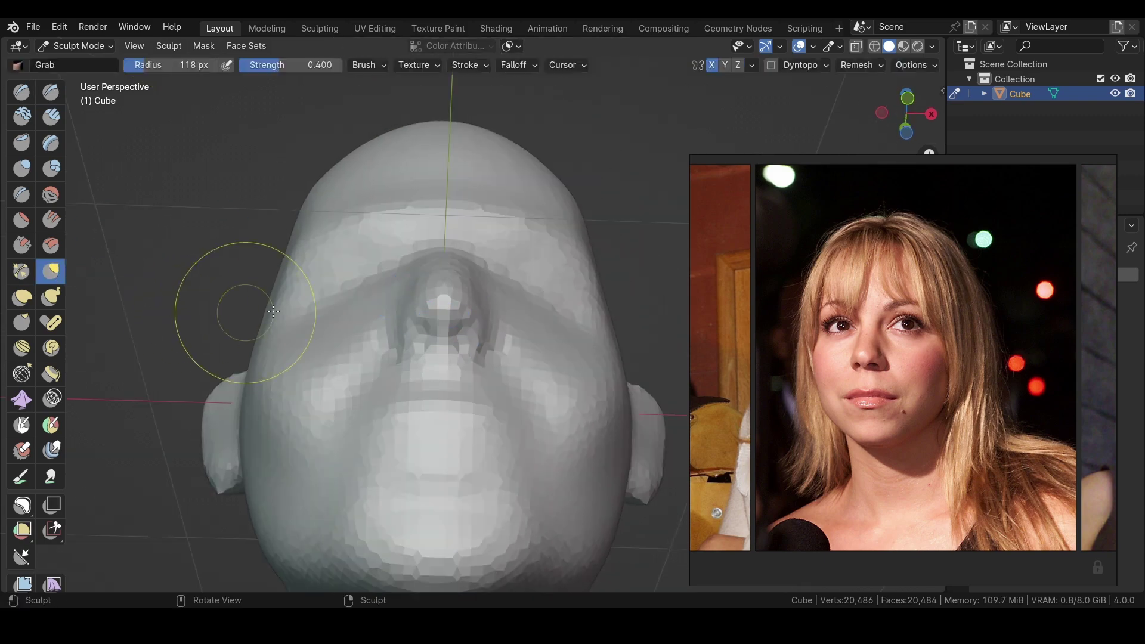
mouse_move(274, 311)
middle_mouse_down()
mouse_move(179, 250)
mouse_move(409, 312)
mouse_move(477, 364)
mouse_move(265, 289)
mouse_move(262, 226)
middle_mouse_up()
Define the nostrils using Crease, Grab and Draw Sharp brushes against the frontal reference
key("shift+c")
left_click(51, 271)
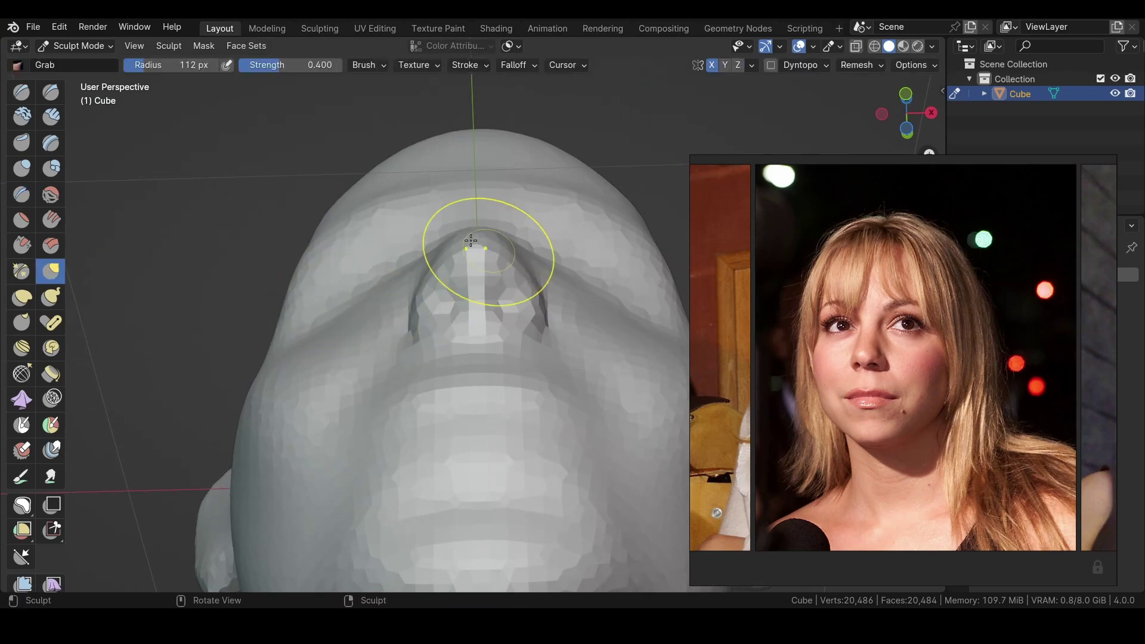
middle_click_drag(470, 240, 440, 334)
scroll(482, 254, "down", 5)
middle_click_drag(482, 254, 448, 302)
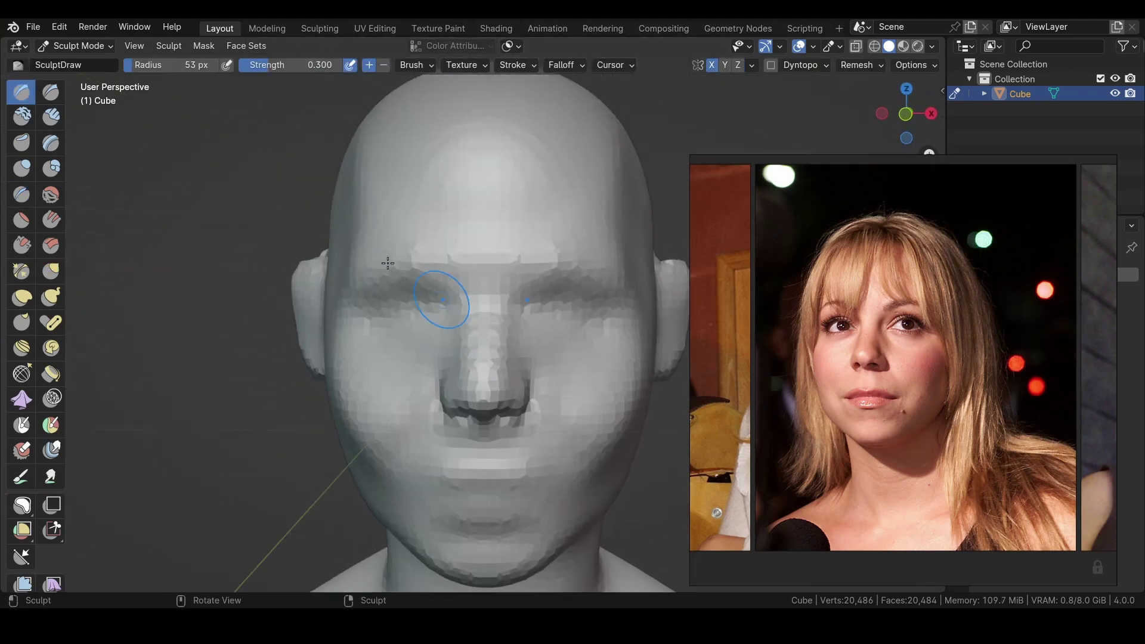
key("g")
key("shift+x")
scroll(448, 302, "up", 3)
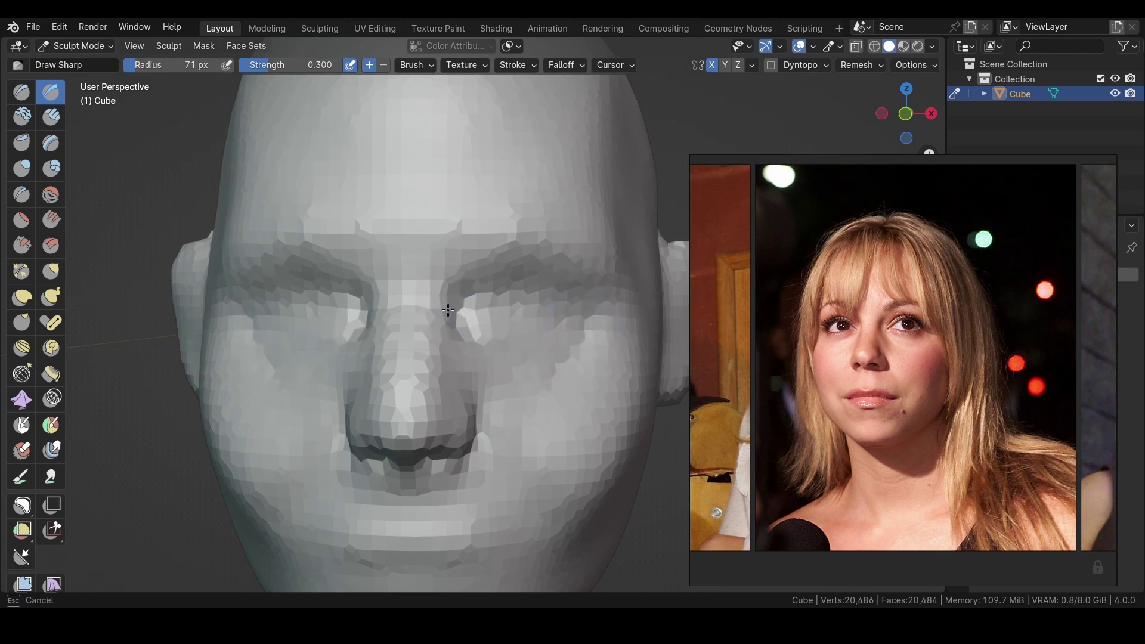
Shape the eye sockets and lips, checking the head from front, above and profile
middle_click_drag(448, 311, 480, 285)
scroll(583, 319, "down", 3)
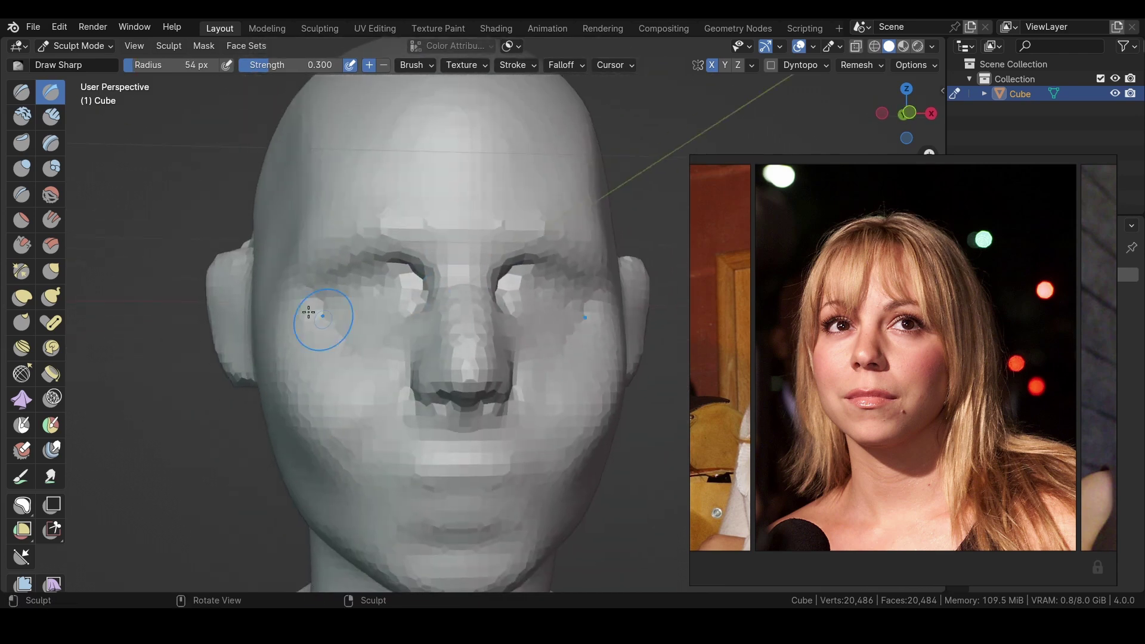
mouse_move(320, 310)
middle_mouse_down()
mouse_move(324, 332)
mouse_move(278, 314)
mouse_move(599, 317)
mouse_move(451, 328)
mouse_move(477, 292)
middle_mouse_up()
scroll(450, 327, "up", 3)
scroll(478, 292, "down", 3)
mouse_move(429, 327)
middle_mouse_down()
mouse_move(422, 320)
mouse_move(412, 346)
middle_mouse_up()
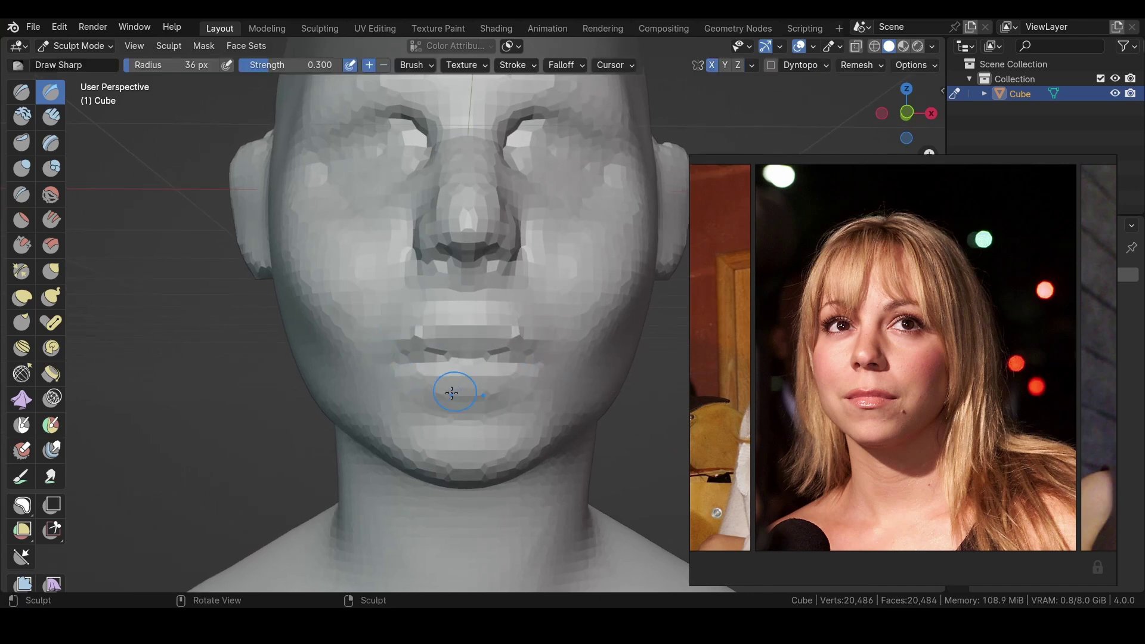
middle_click_drag(383, 350, 319, 277)
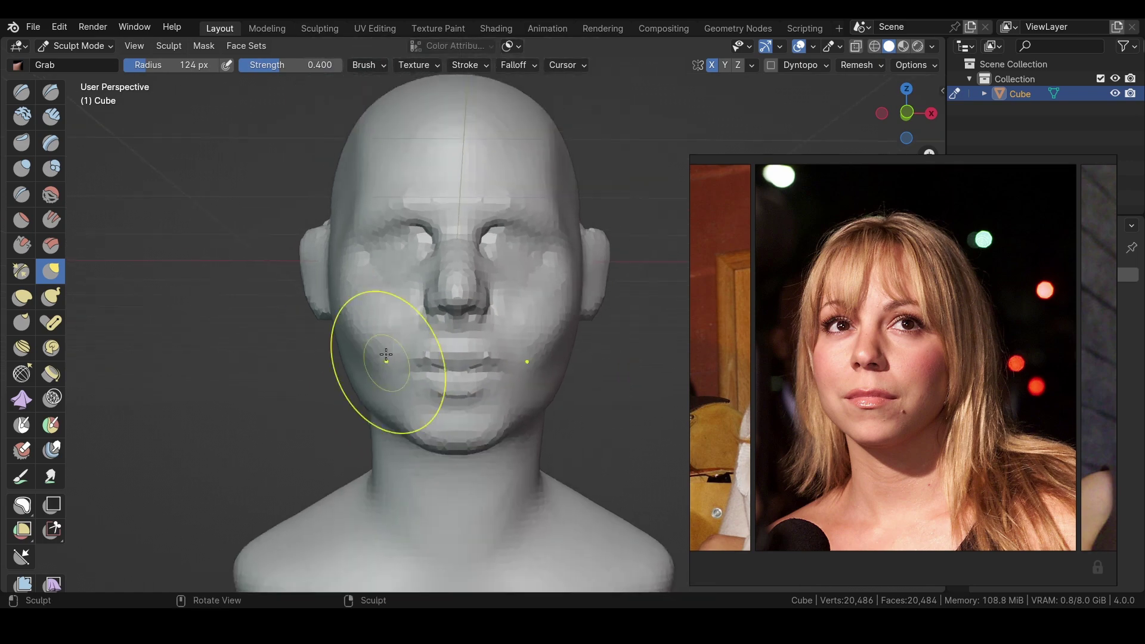
middle_click_drag(384, 358, 418, 309)
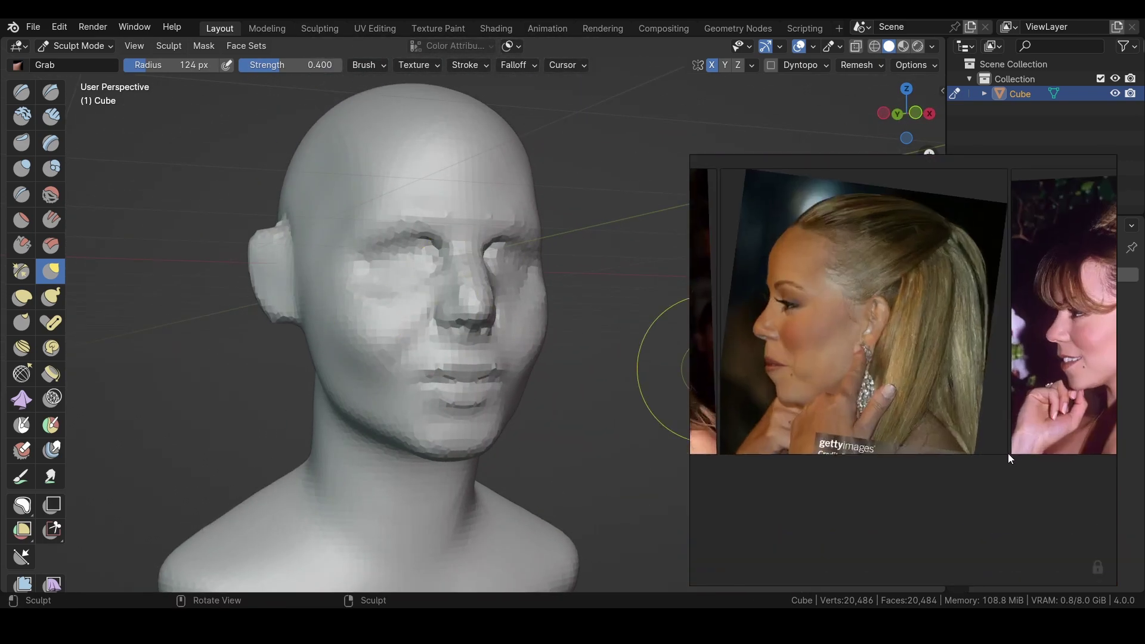
Refine the nose profile with a resized brush against the side reference photo
middle_click_drag(597, 239, 410, 201)
key("f")
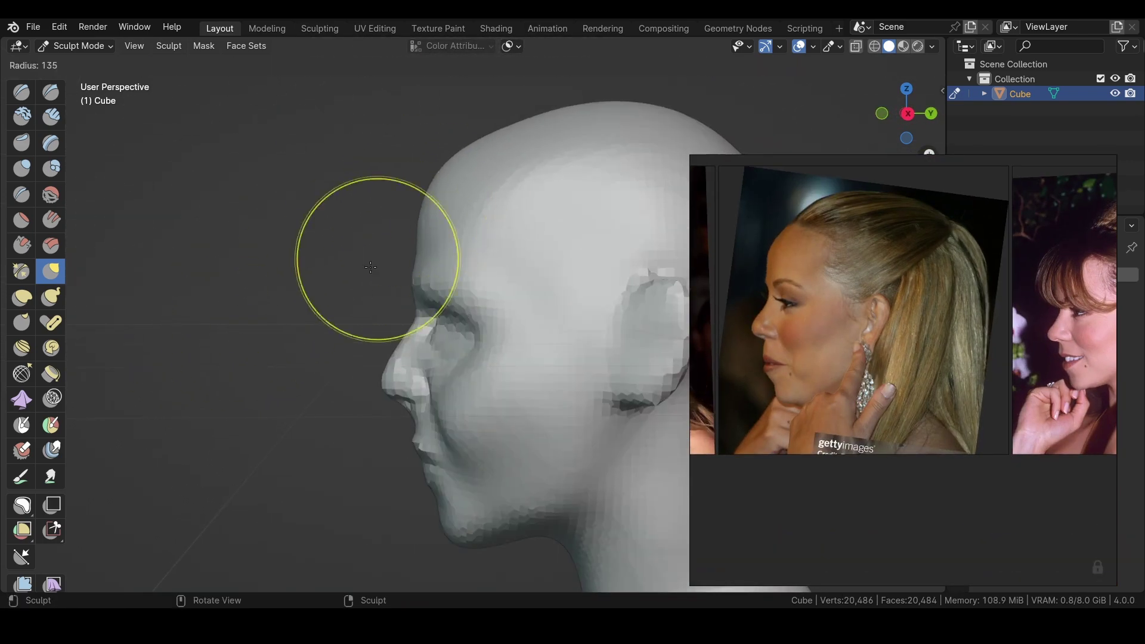
left_click(379, 315)
scroll(358, 314, "up", 2)
middle_click_drag(358, 314, 394, 298)
left_click(412, 292)
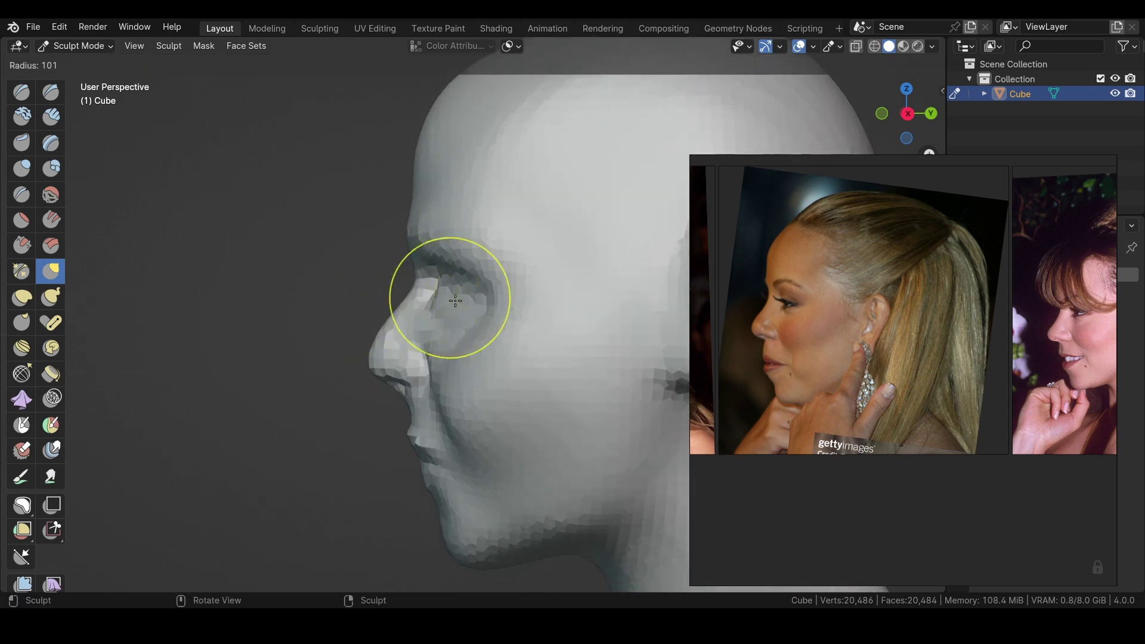
left_click(370, 347)
mouse_move(370, 346)
middle_mouse_down()
mouse_move(422, 340)
mouse_move(344, 333)
middle_mouse_up()
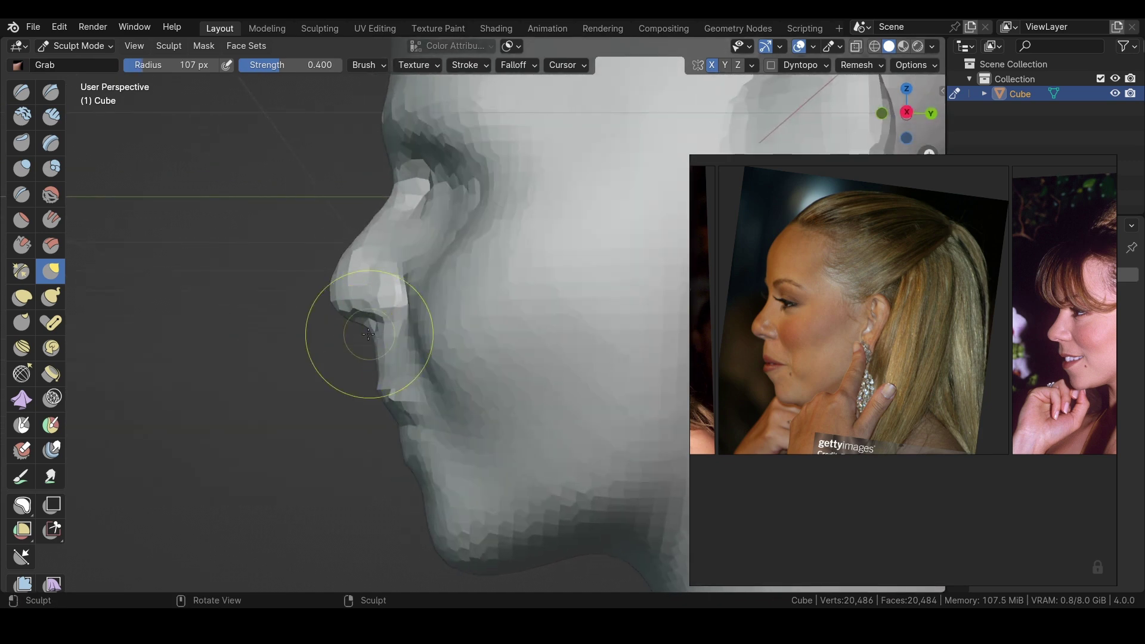
key("f")
left_click(462, 391)
mouse_move(462, 391)
middle_mouse_down()
mouse_move(409, 456)
mouse_move(474, 359)
mouse_move(527, 397)
mouse_move(306, 307)
mouse_move(373, 301)
mouse_move(354, 330)
middle_mouse_up()
Deepen the eye sockets with Draw Sharp and a resized Draw brush
key("shift+space")
key("x")
key("f")
left_click(527, 397)
middle_click_drag(388, 388, 358, 381)
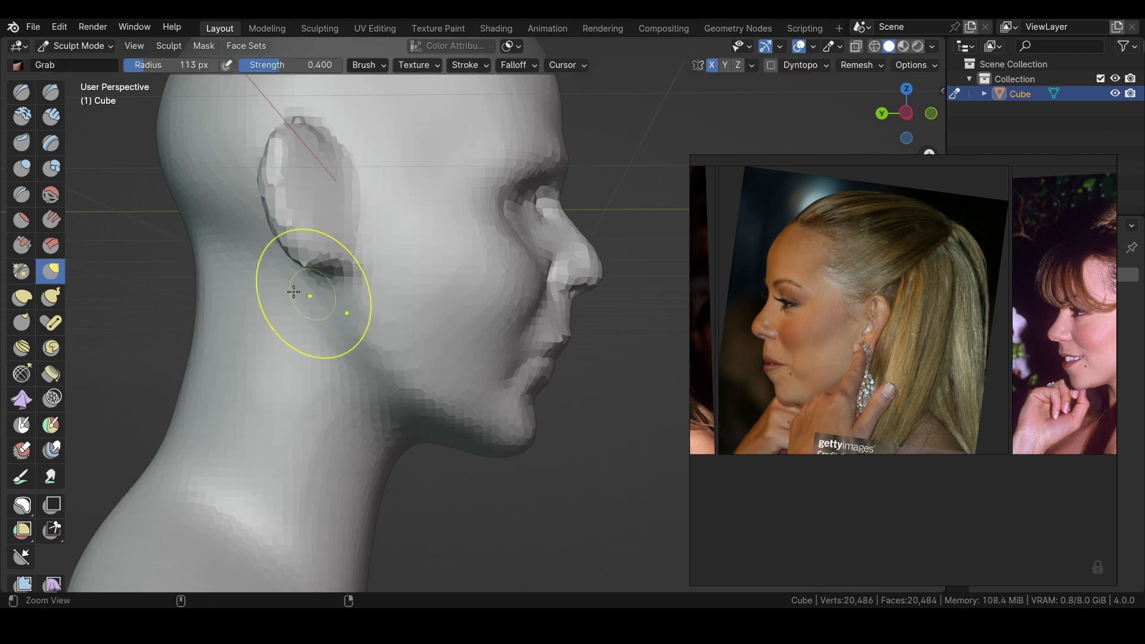
Sculpt the ear in straight side view with an enlarged Draw brush
key("ctrl+KP_3")
middle_click_drag(293, 292, 416, 288, "ctrl")
mouse_move(447, 349)
middle_mouse_down()
mouse_move(341, 414)
mouse_move(352, 173)
mouse_move(319, 396)
mouse_move(248, 332)
mouse_move(307, 302)
mouse_move(246, 382)
mouse_move(589, 358)
mouse_move(274, 370)
mouse_move(449, 352)
mouse_move(423, 421)
mouse_move(358, 358)
middle_mouse_up()
key("x")
key("x")
key("x")
scroll(401, 275, "up", 3)
key("f")
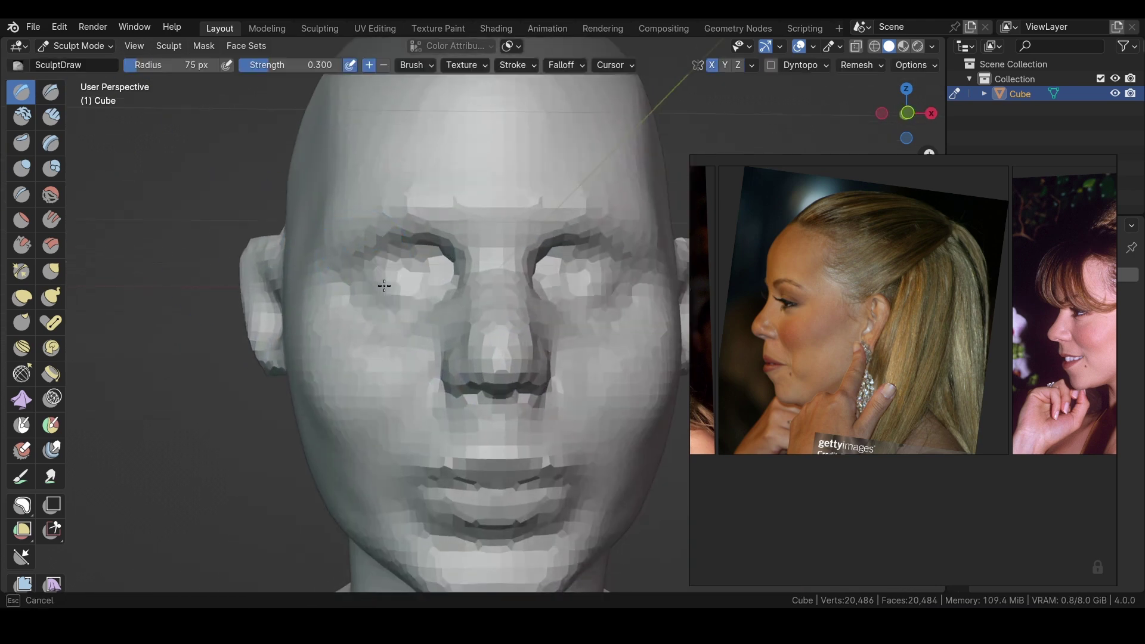
left_click(412, 261)
middle_click_drag(411, 260, 213, 304)
Pull the jawline into shape with Grab and Draw from profile and three-quarter views
key("g")
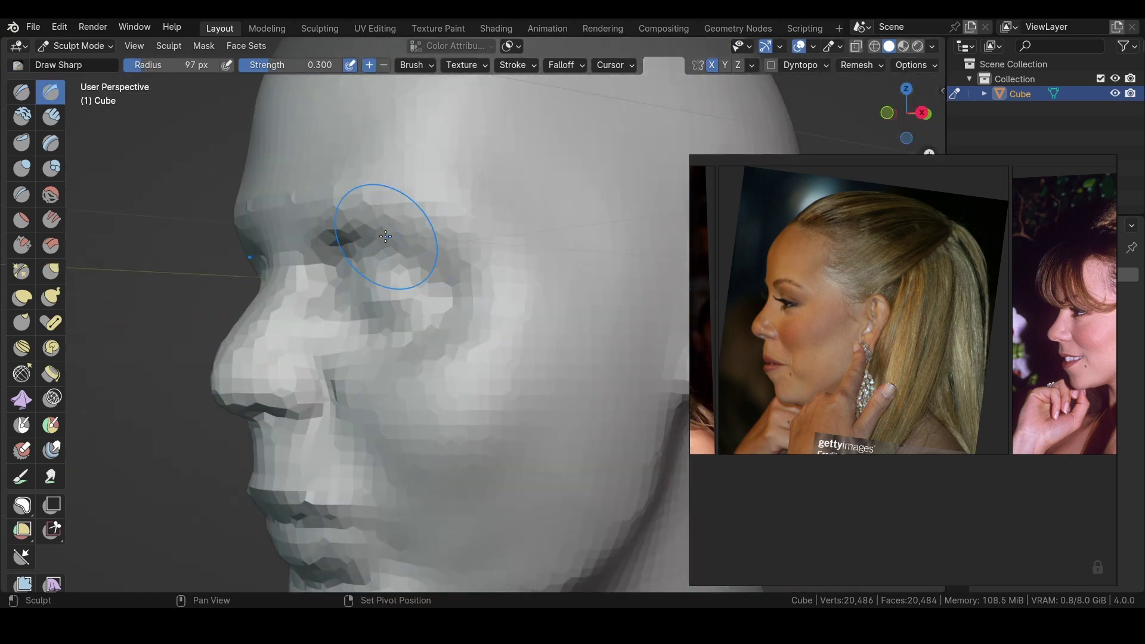
key("x")
mouse_move(385, 236)
middle_mouse_down()
mouse_move(413, 378)
mouse_move(447, 205)
middle_mouse_up()
scroll(418, 238, "down", 3)
key("g")
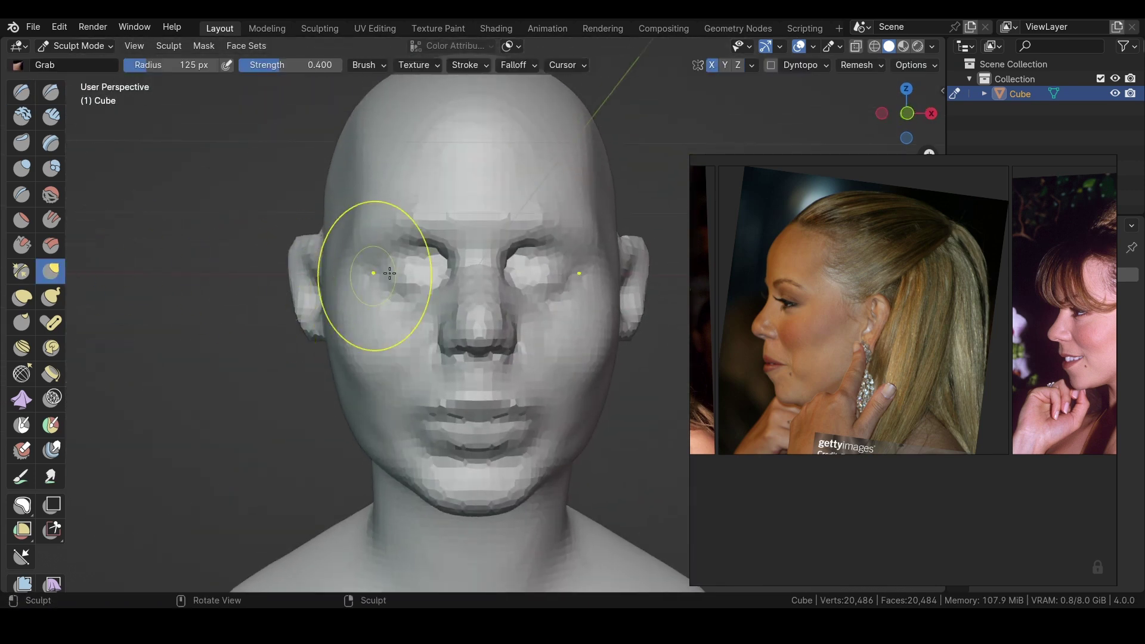
key("f")
left_click(367, 286)
Carve a notch into the neck with Draw Sharp and Draw strokes
scroll(346, 258, "down", 3)
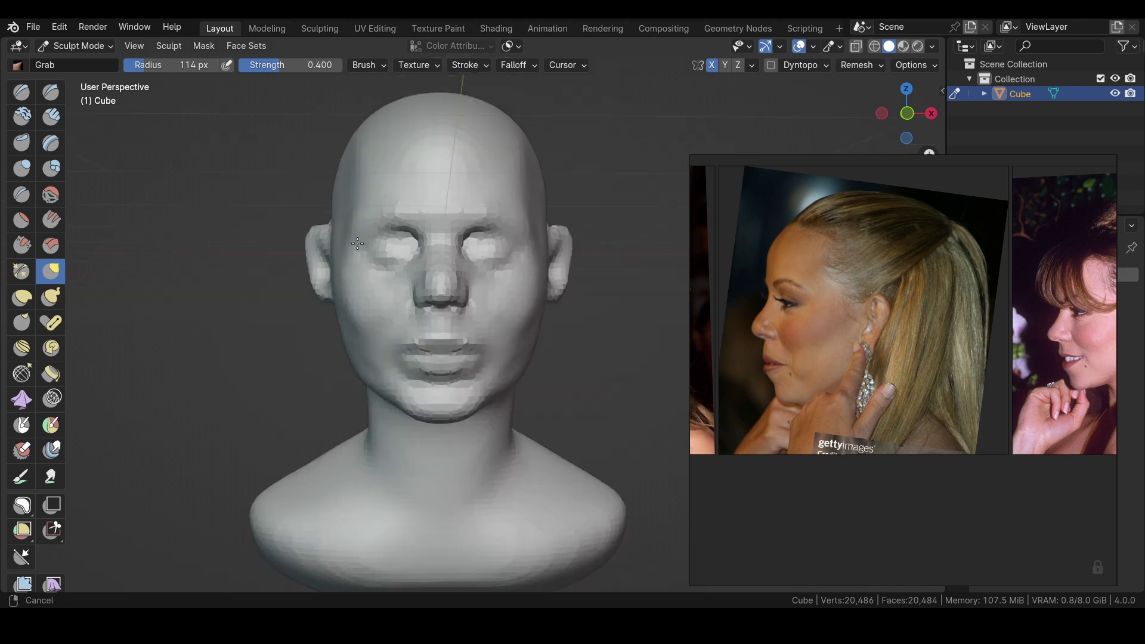
middle_click_drag(347, 259, 405, 376)
key("shift+x")
mouse_move(396, 263)
middle_mouse_down()
mouse_move(381, 306)
mouse_move(392, 356)
mouse_move(365, 307)
mouse_move(333, 396)
mouse_move(414, 352)
middle_mouse_up()
key("x")
key("shift+x")
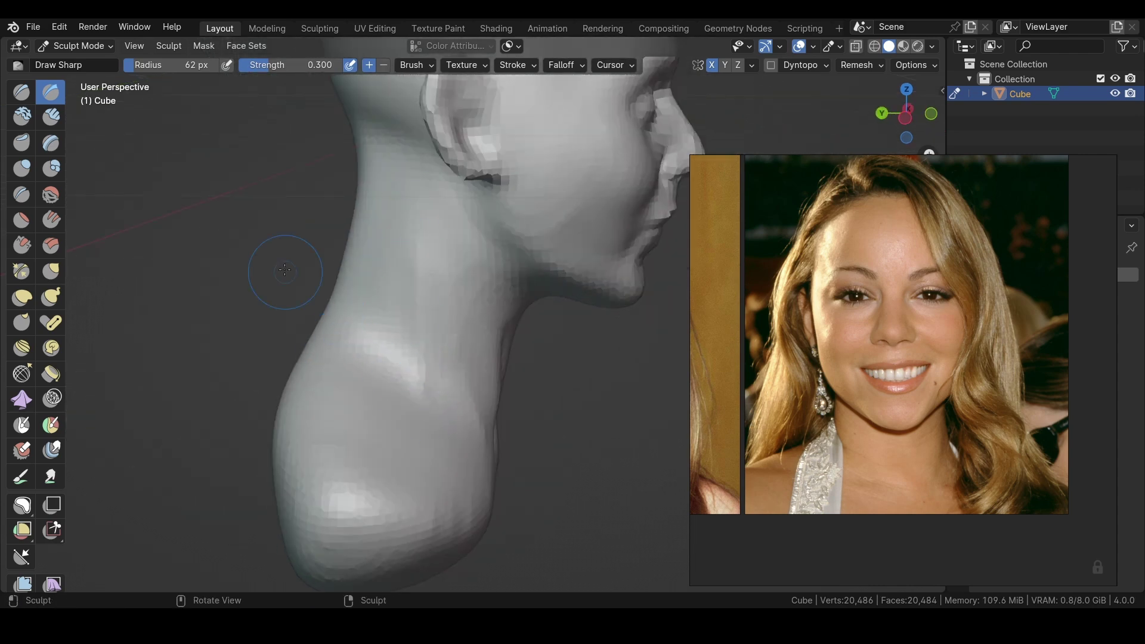
Sculpt the front of the bust with Draw and Draw Sharp brushes
mouse_move(285, 271)
middle_mouse_down()
mouse_move(388, 358)
mouse_move(489, 411)
mouse_move(521, 315)
middle_mouse_up()
key("x")
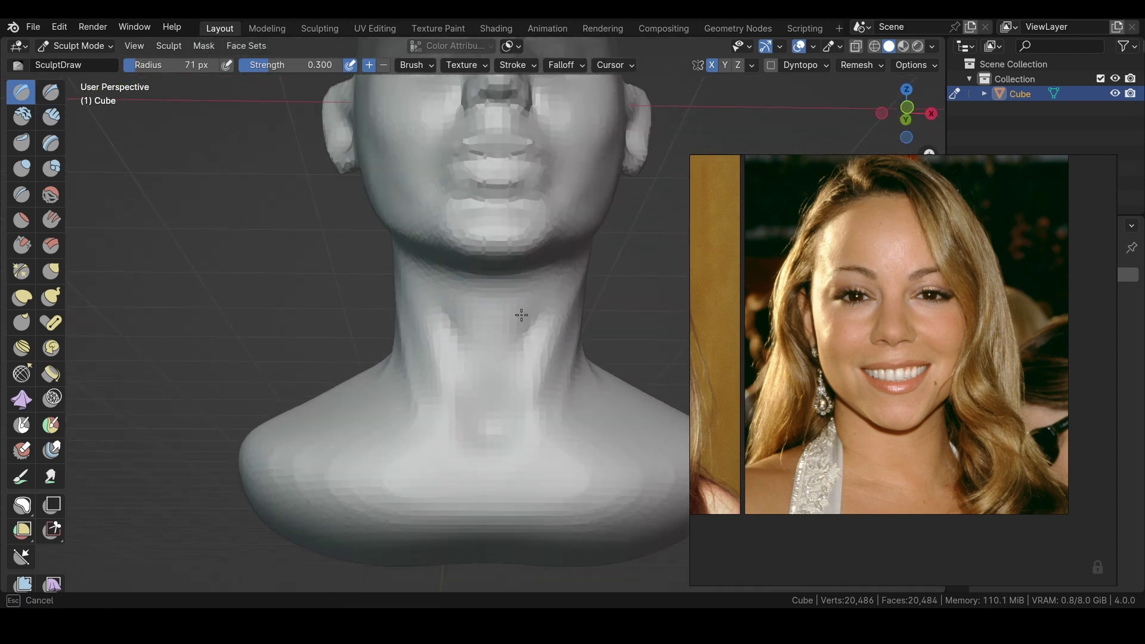
mouse_move(432, 406)
middle_mouse_down()
mouse_move(438, 433)
mouse_move(501, 417)
mouse_move(545, 345)
middle_mouse_up()
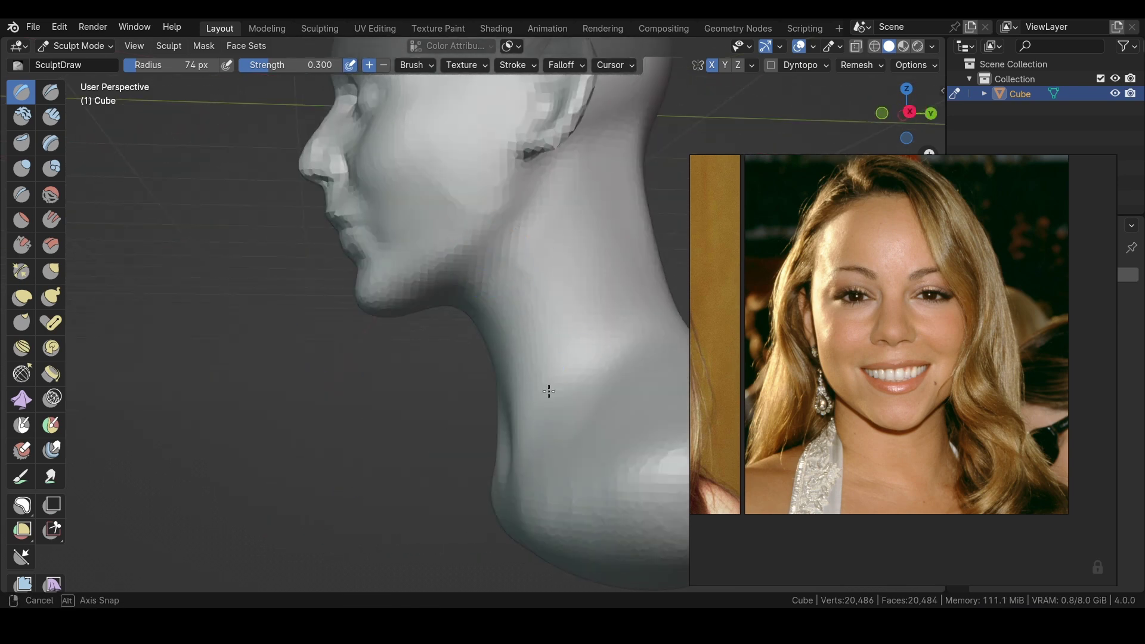
mouse_move(549, 392)
middle_mouse_down()
mouse_move(559, 345)
mouse_move(396, 256)
middle_mouse_up()
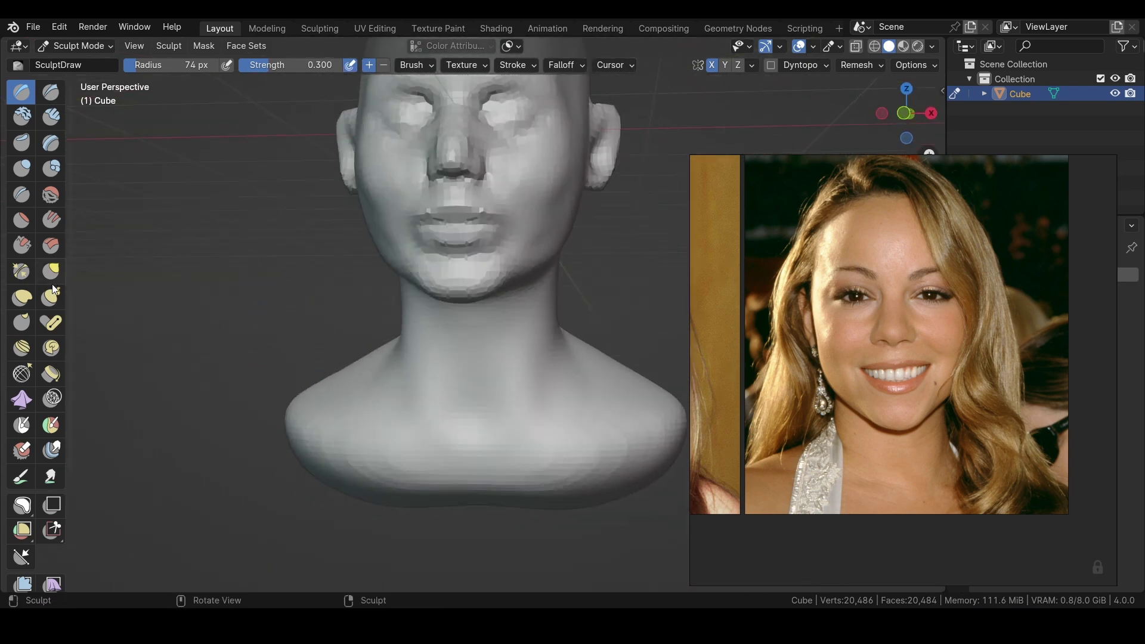
left_click(51, 91)
mouse_move(352, 334)
middle_mouse_down()
mouse_move(358, 366)
mouse_move(427, 378)
mouse_move(336, 208)
mouse_move(434, 335)
middle_mouse_up()
Shape the neck with a resized brush and Grab strokes
key("f")
left_click(414, 309)
scroll(505, 389, "up", 3)
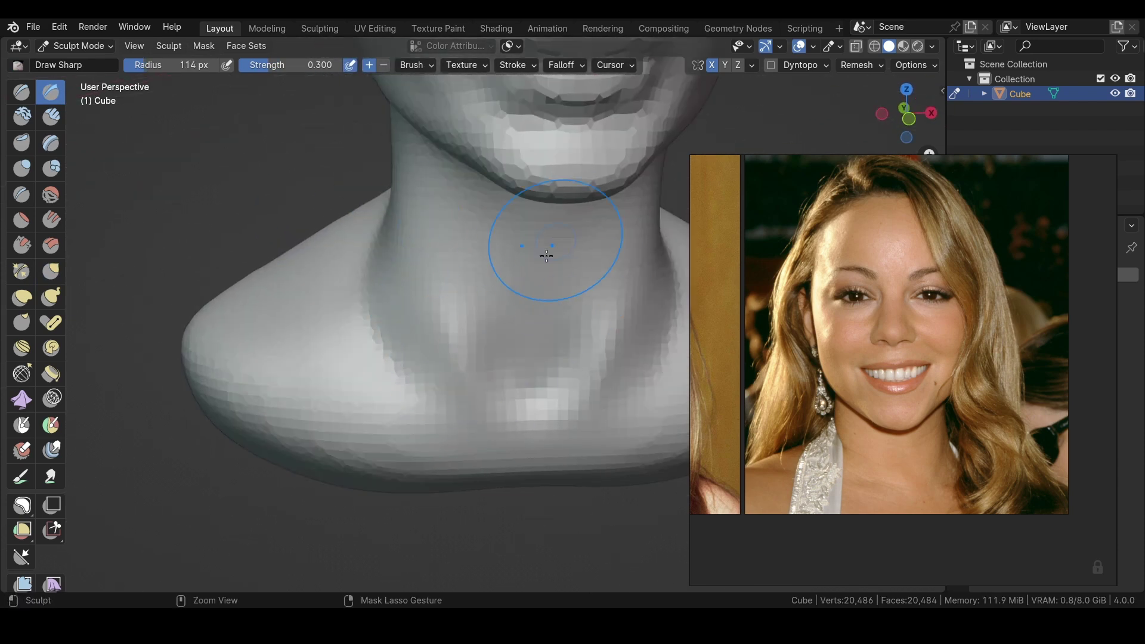
key("f")
left_click(607, 267)
key("g")
middle_click_drag(439, 339, 458, 363)
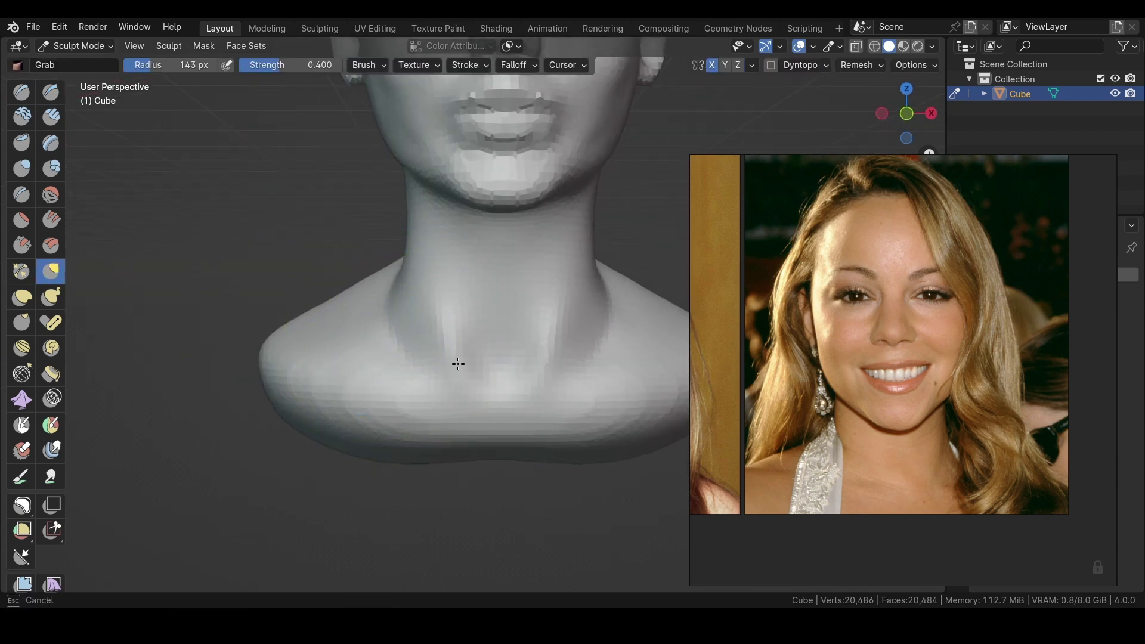
mouse_move(552, 362)
middle_mouse_down()
mouse_move(391, 350)
mouse_move(392, 309)
mouse_move(327, 289)
middle_mouse_up()
Build up the neck with an enlarged Draw brush and flatten it with Multi-plane Scraper
key("x")
scroll(391, 350, "down", 3)
scroll(414, 378, "up", 3)
key("f")
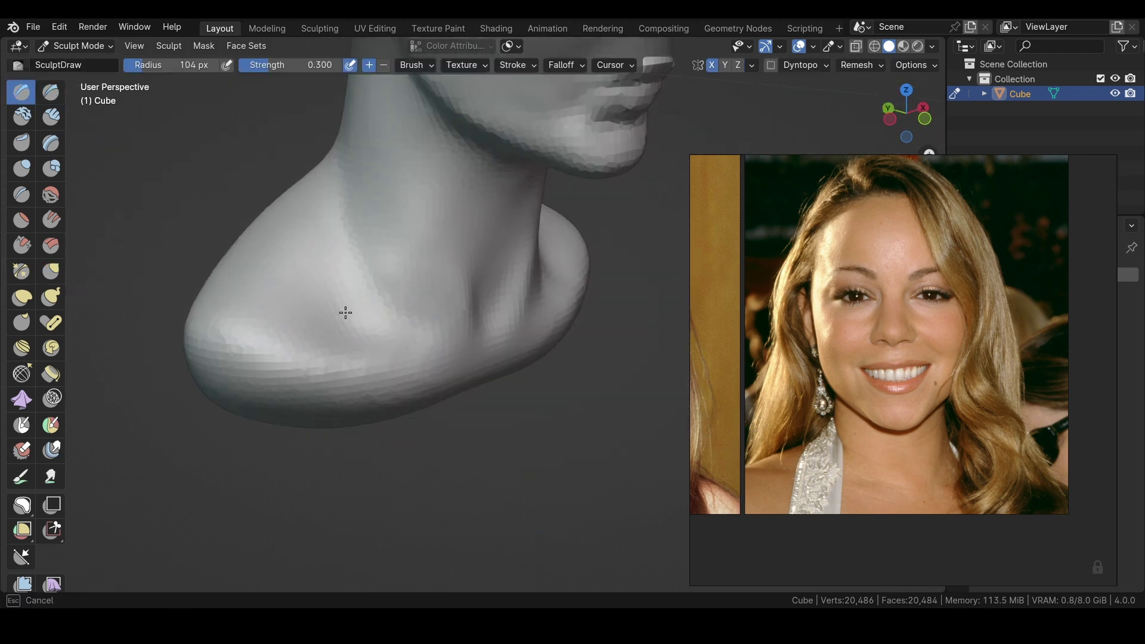
mouse_move(398, 272)
middle_mouse_down()
mouse_move(332, 248)
mouse_move(316, 288)
middle_mouse_up()
left_click(21, 246)
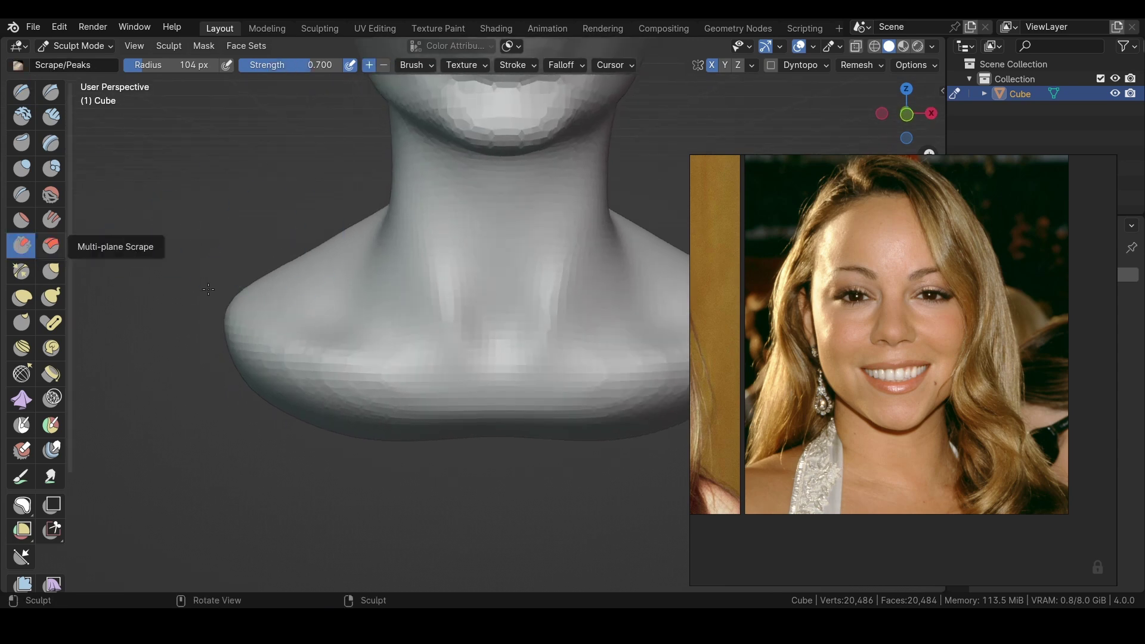
middle_click_drag(429, 388, 441, 394)
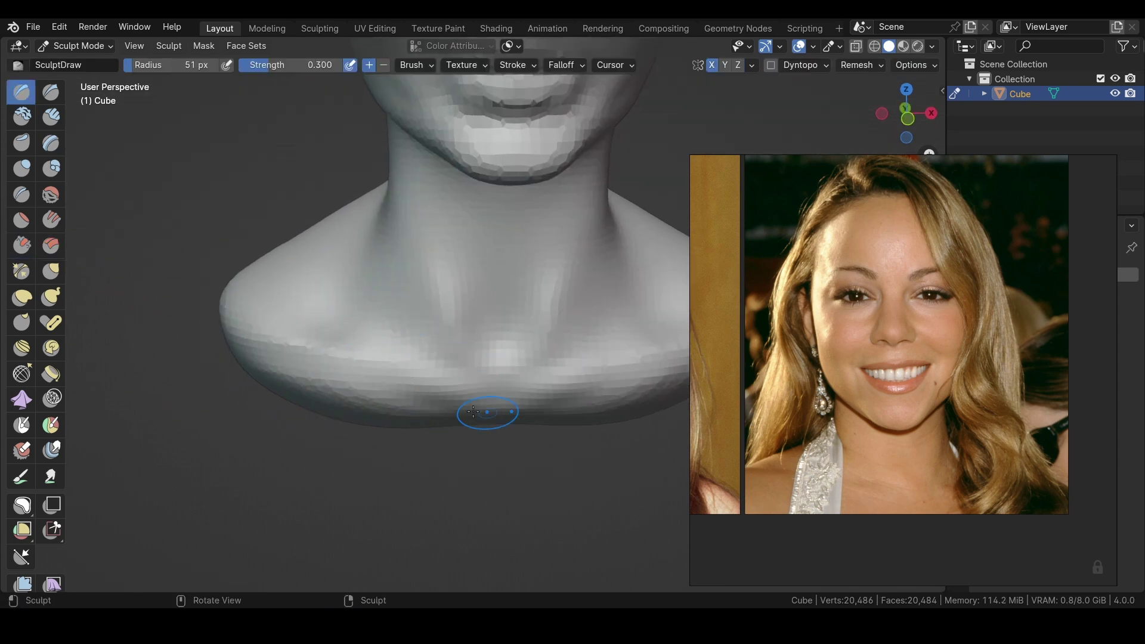
Reshape the lower-left collar edge with an enlarged Grab brush
middle_click_drag(325, 367, 255, 357)
key("g")
left_click_drag(333, 372, 382, 375)
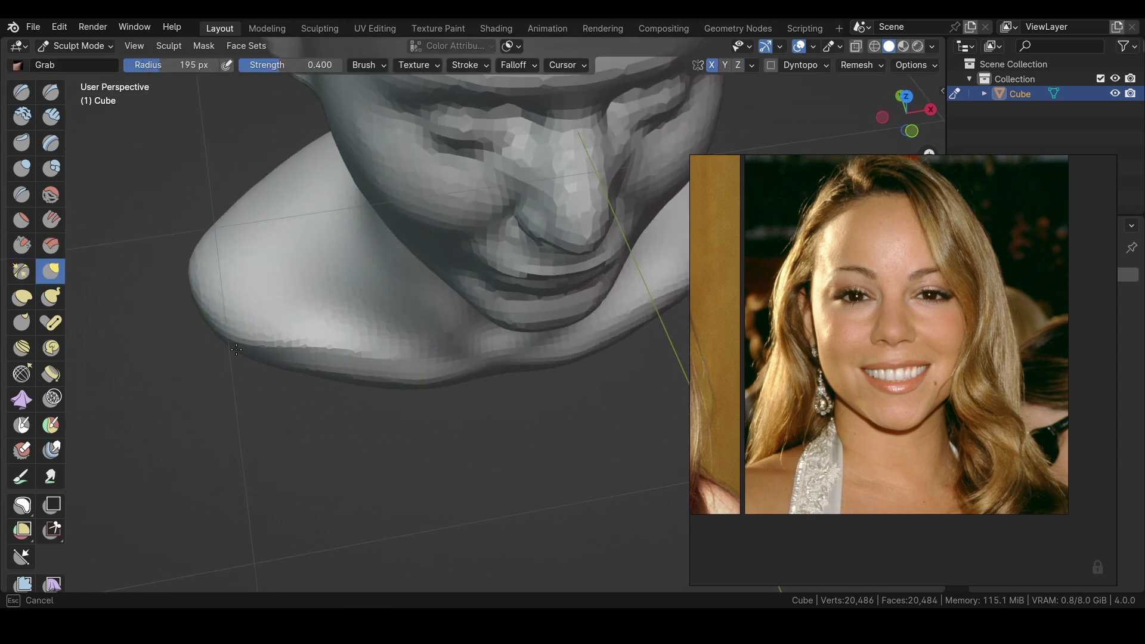
key("f")
left_click(431, 378)
mouse_move(307, 346)
middle_mouse_down()
mouse_move(325, 349)
mouse_move(289, 282)
mouse_move(179, 358)
mouse_move(317, 418)
middle_mouse_up()
Refine the right side and back of the neck with a resized brush
key("KP_3")
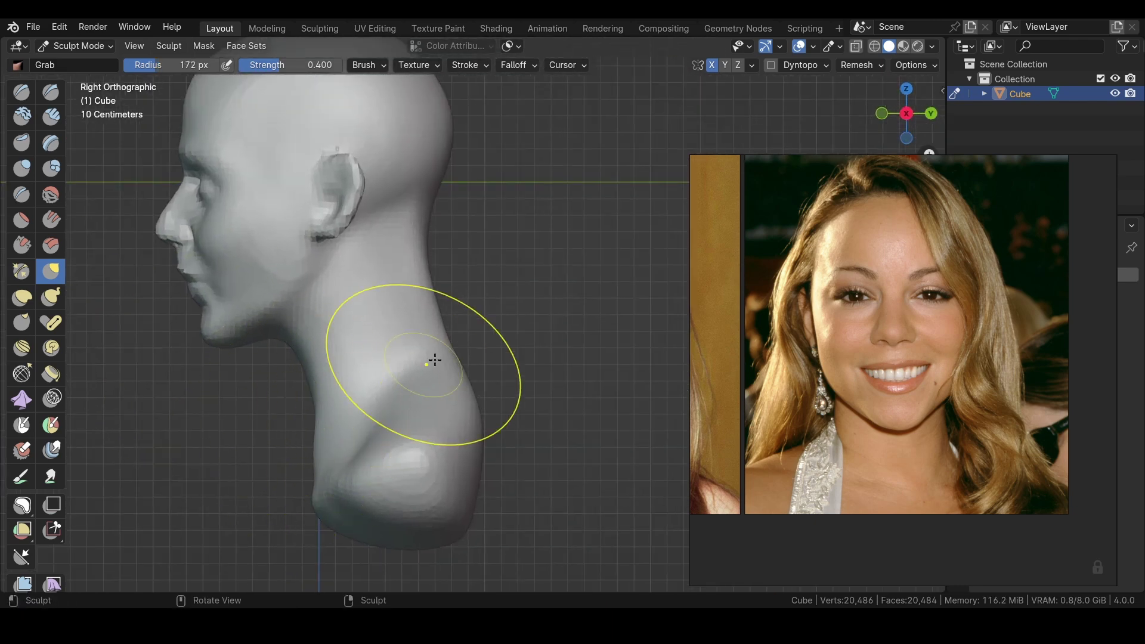
mouse_move(494, 498)
middle_mouse_down()
mouse_move(332, 447)
mouse_move(410, 413)
mouse_move(268, 319)
mouse_move(416, 299)
mouse_move(524, 312)
mouse_move(131, 131)
middle_mouse_up()
key("f")
left_click(267, 319)
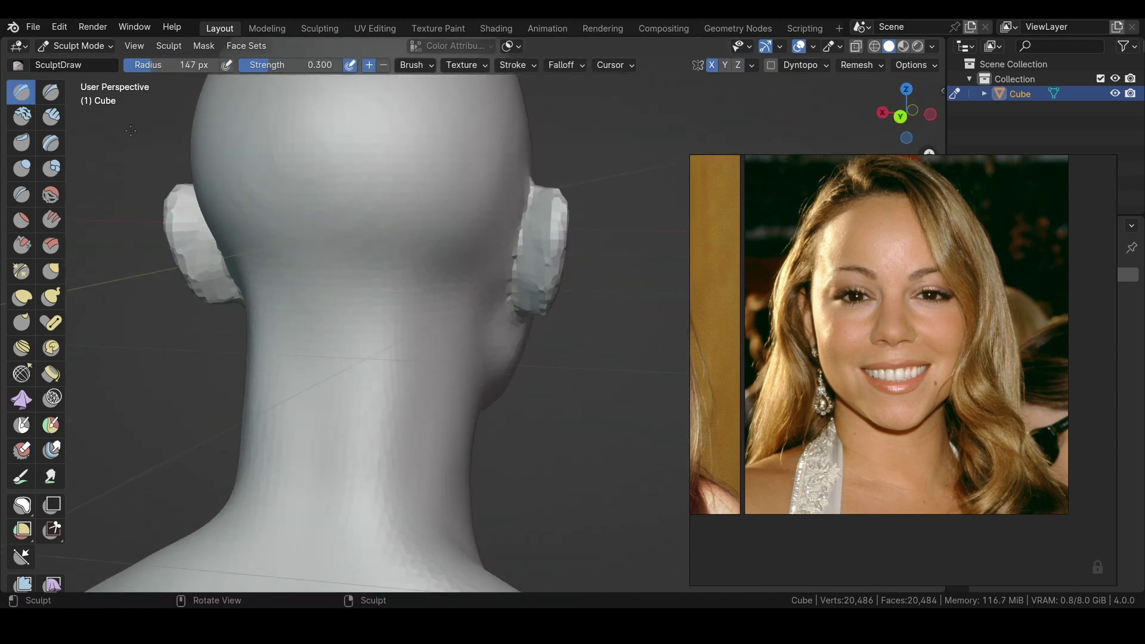
mouse_move(493, 297)
middle_mouse_down()
mouse_move(473, 483)
mouse_move(435, 383)
mouse_move(227, 327)
mouse_move(230, 307)
middle_mouse_up()
Remesh the bust to roughly 257,000 vertices for a much smoother surface
left_click(860, 65)
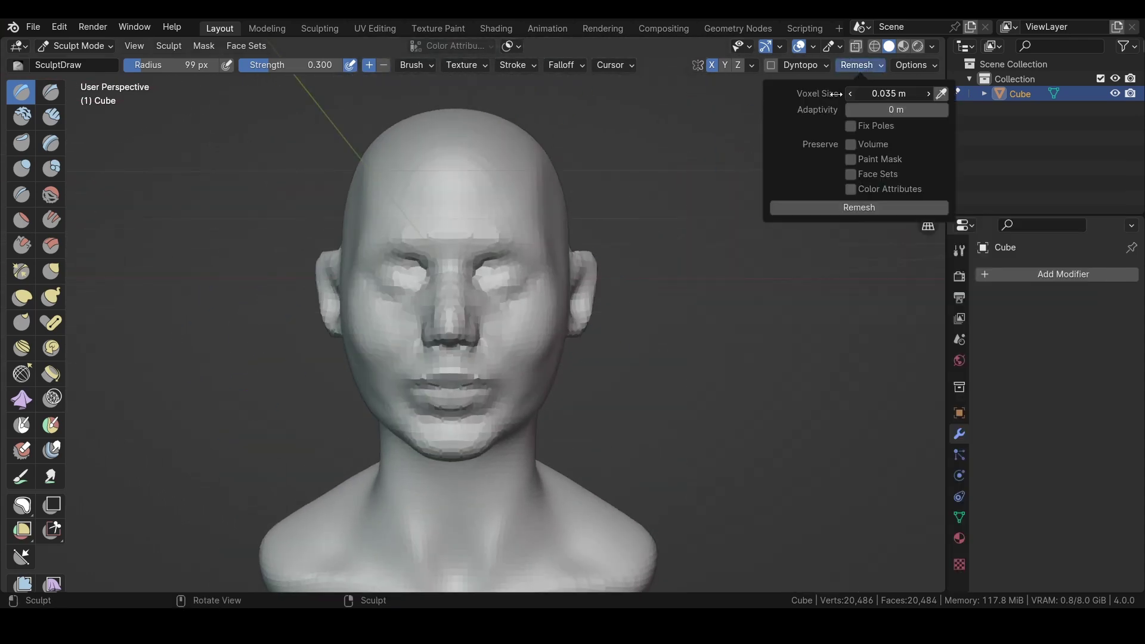
left_click(859, 207)
scroll(463, 289, "down", 3)
key("f")
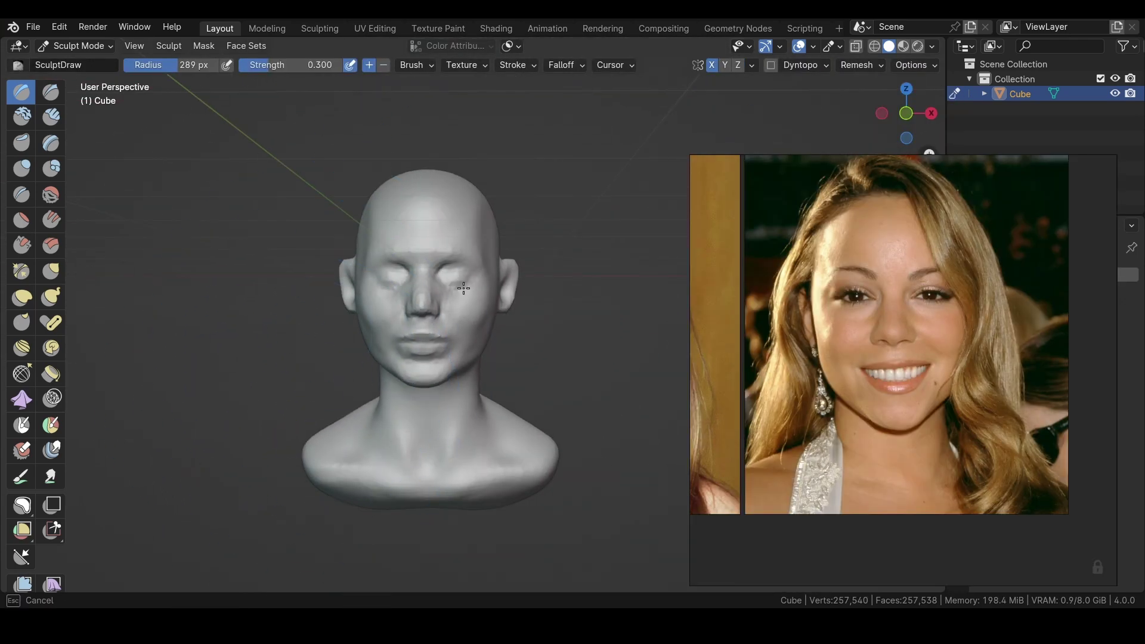
mouse_move(482, 250)
middle_mouse_down()
mouse_move(346, 298)
mouse_move(418, 292)
mouse_move(491, 328)
middle_mouse_up()
Pick a smaller Draw Sharp brush to begin detailing the nostrils
scroll(417, 292, "up", 4)
left_click(51, 92)
key("f")
left_click(429, 307)
Hollow the nostrils from below using the clay strip, crease and Grab brushes
middle_click_drag(447, 370, 422, 340)
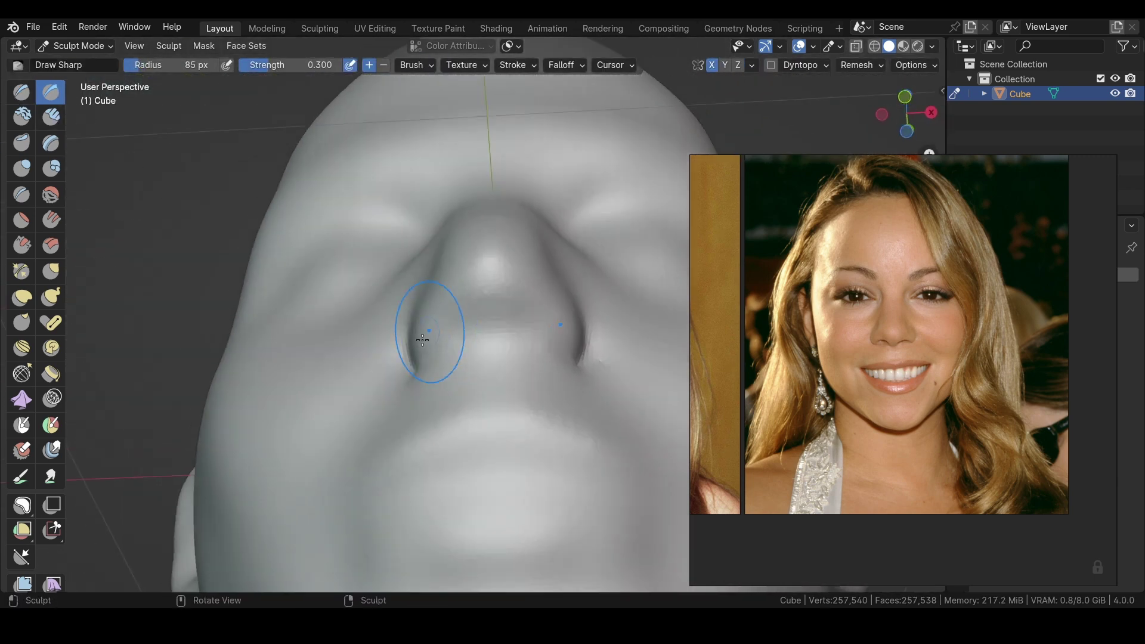
mouse_move(529, 348)
middle_mouse_down()
mouse_move(538, 322)
mouse_move(473, 350)
mouse_move(461, 338)
mouse_move(521, 256)
mouse_move(434, 332)
mouse_move(422, 314)
mouse_move(421, 352)
mouse_move(450, 370)
mouse_move(417, 334)
mouse_move(389, 217)
mouse_move(355, 248)
middle_mouse_up()
key("c")
key("shift+c")
mouse_move(469, 261)
middle_mouse_down()
mouse_move(376, 294)
mouse_move(460, 286)
middle_mouse_up()
key("f")
left_click(344, 331)
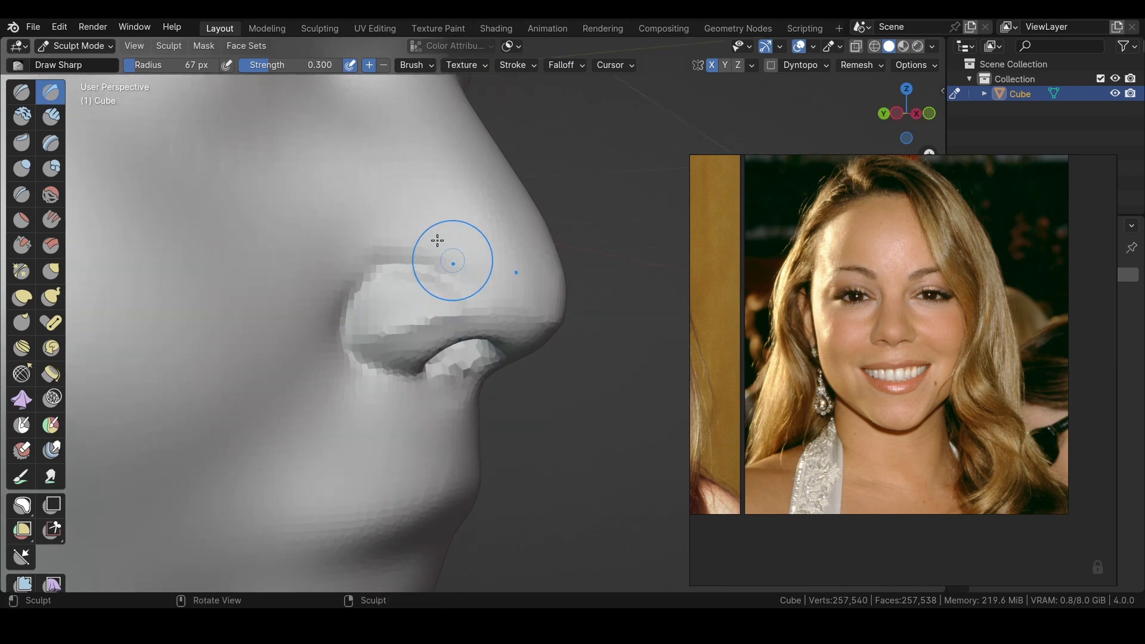
middle_click_drag(437, 240, 483, 279)
mouse_move(426, 309)
middle_mouse_down()
mouse_move(366, 252)
mouse_move(570, 332)
mouse_move(476, 246)
mouse_move(245, 338)
middle_mouse_up()
key("g")
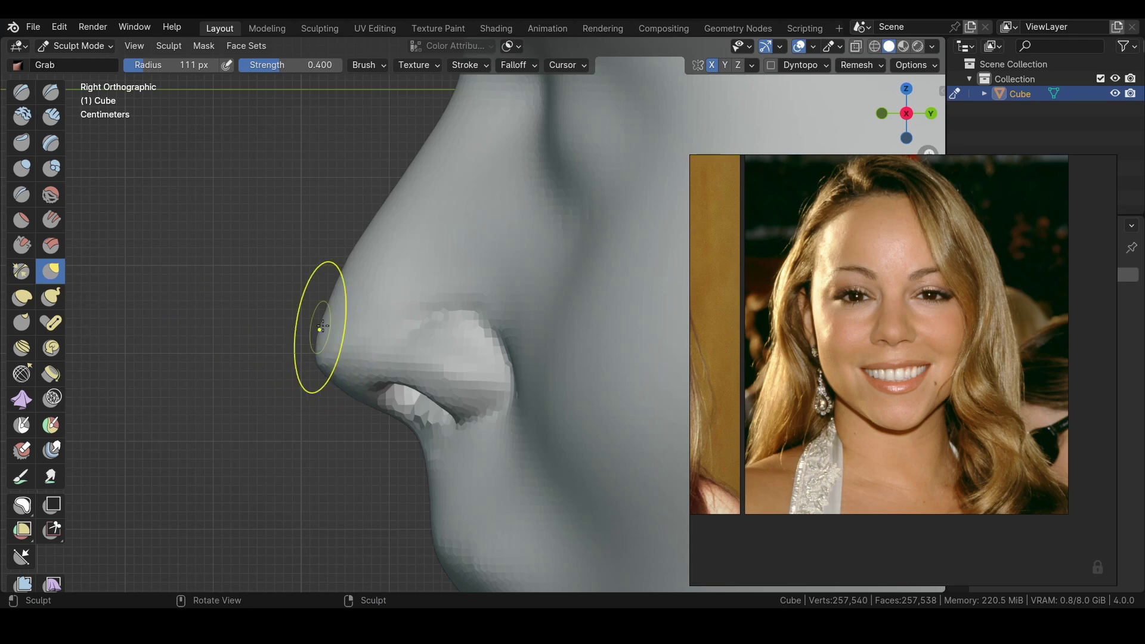
mouse_move(319, 364)
middle_mouse_down()
mouse_move(365, 325)
mouse_move(590, 417)
mouse_move(235, 327)
mouse_move(341, 255)
mouse_move(352, 287)
middle_mouse_up()
Refine the nose profile with the Draw, Grab and crease brushes
left_click(23, 95)
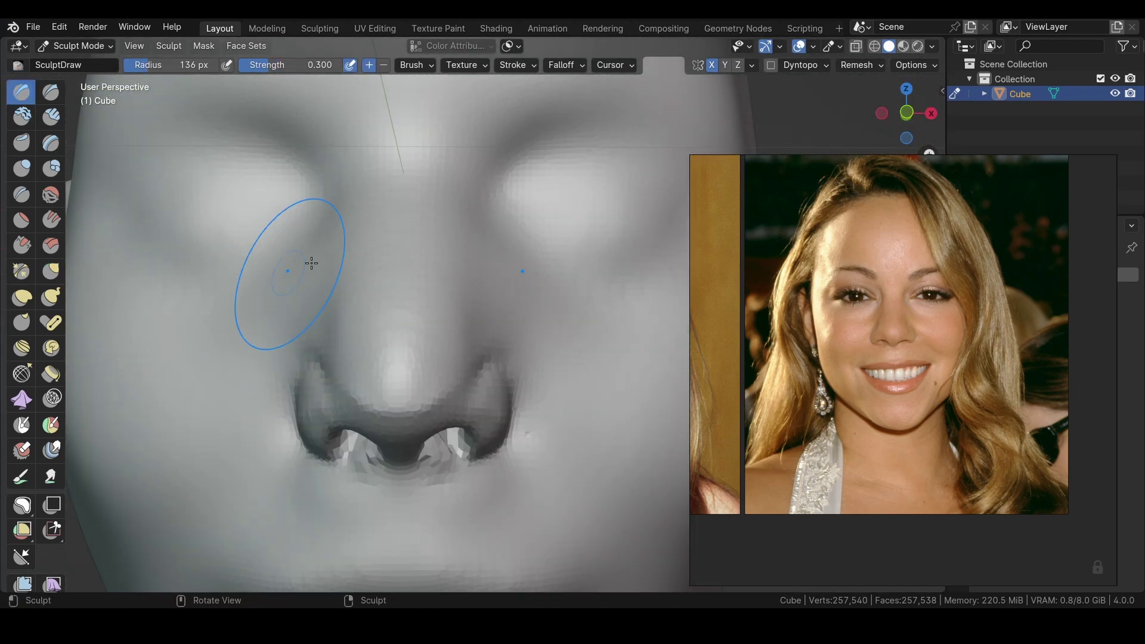
mouse_move(488, 360)
middle_mouse_down()
mouse_move(421, 268)
mouse_move(525, 278)
mouse_move(327, 212)
mouse_move(333, 291)
middle_mouse_up()
key("g")
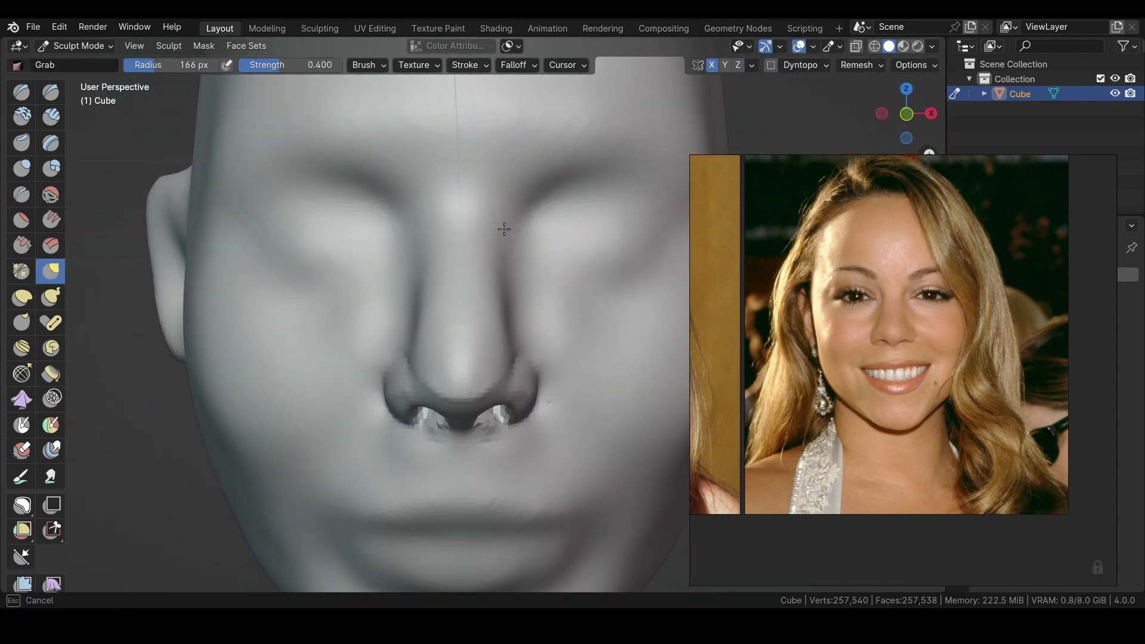
middle_click_drag(434, 338, 386, 422)
mouse_move(493, 431)
middle_mouse_down()
mouse_move(519, 274)
mouse_move(446, 376)
mouse_move(611, 440)
mouse_move(560, 403)
mouse_move(513, 433)
mouse_move(421, 414)
mouse_move(392, 379)
mouse_move(378, 430)
mouse_move(388, 459)
mouse_move(340, 319)
middle_mouse_up()
key("f")
left_click(448, 376)
key("shift+c")
key("g")
key("shift+space")
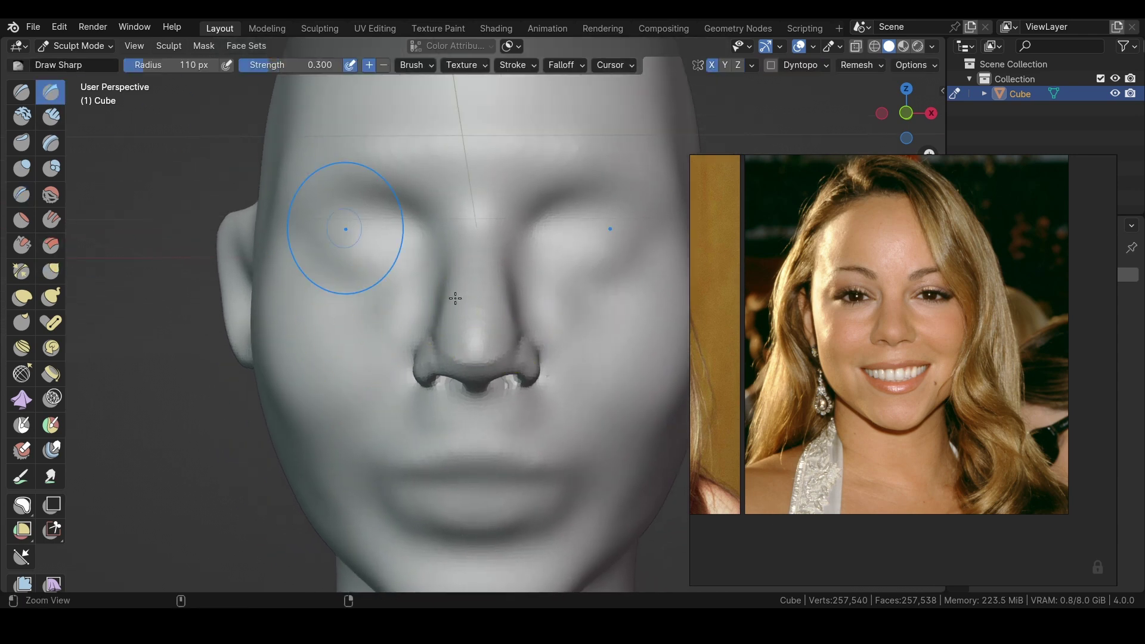
scroll(512, 372, "up", 3)
Finish shaping the nose with Grab and Draw Sharp, ending on a front view
mouse_move(488, 305)
middle_mouse_down()
mouse_move(539, 235)
mouse_move(396, 273)
middle_mouse_up()
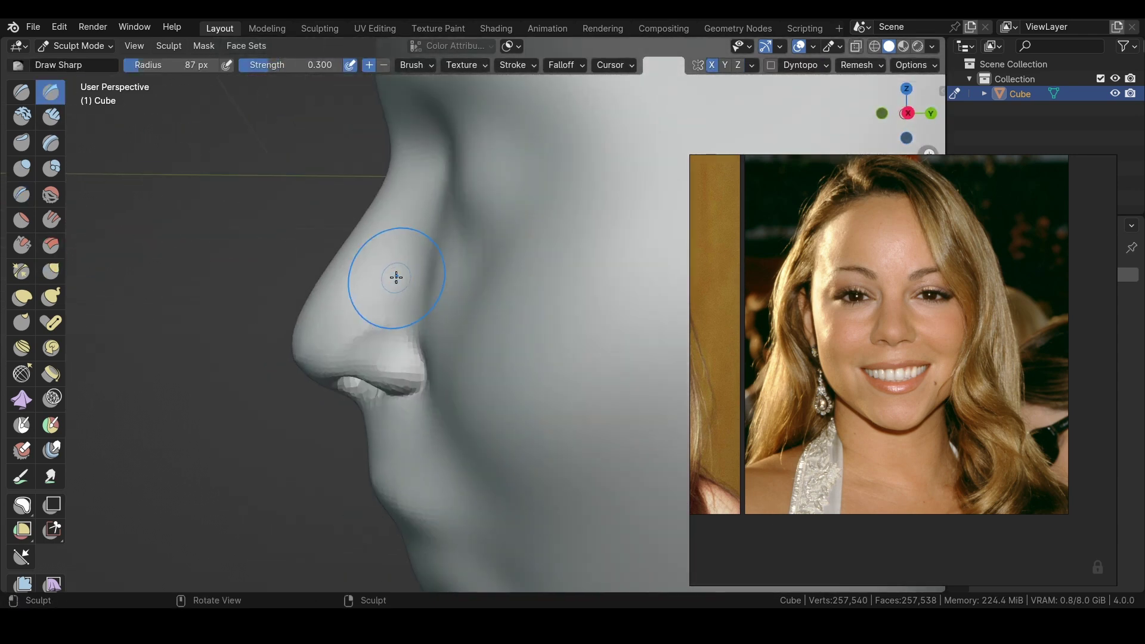
key("g")
middle_click_drag(325, 278, 418, 286)
scroll(417, 287, "down", 3)
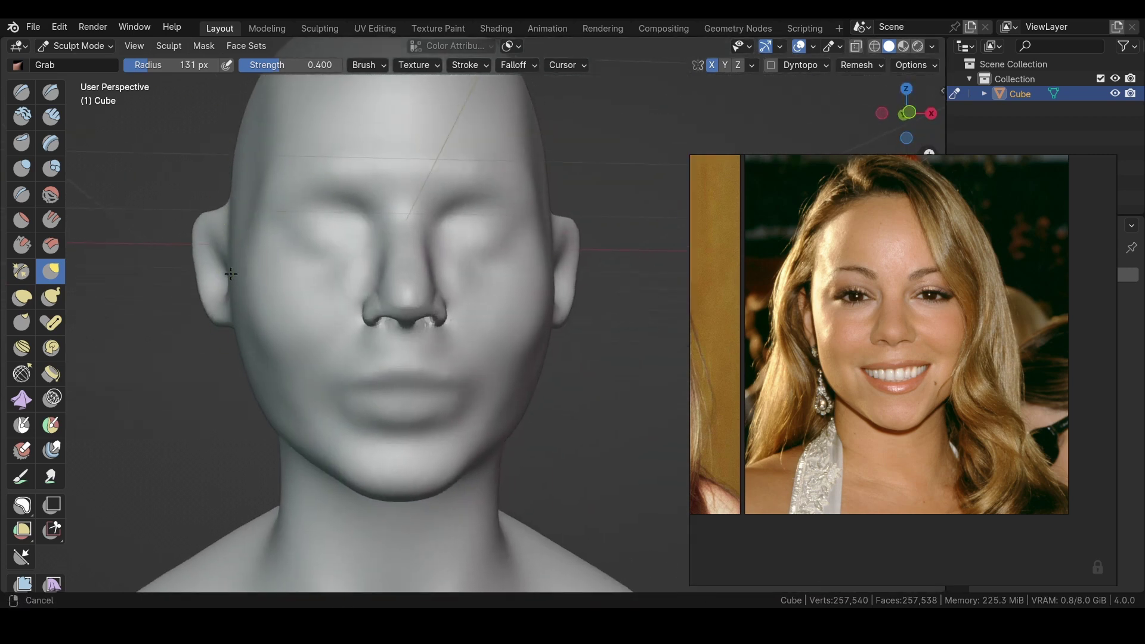
key("shift+space")
scroll(473, 289, "up", 1)
scroll(890, 380, "up", 2)
scroll(344, 255, "up", 2)
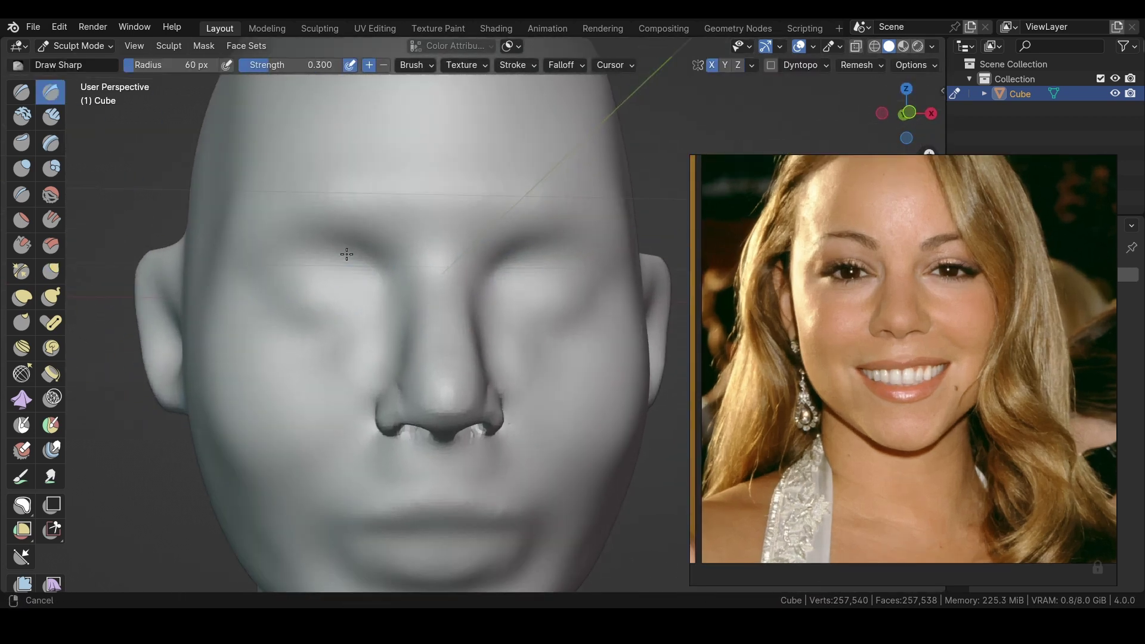
scroll(388, 262, "up", 2)
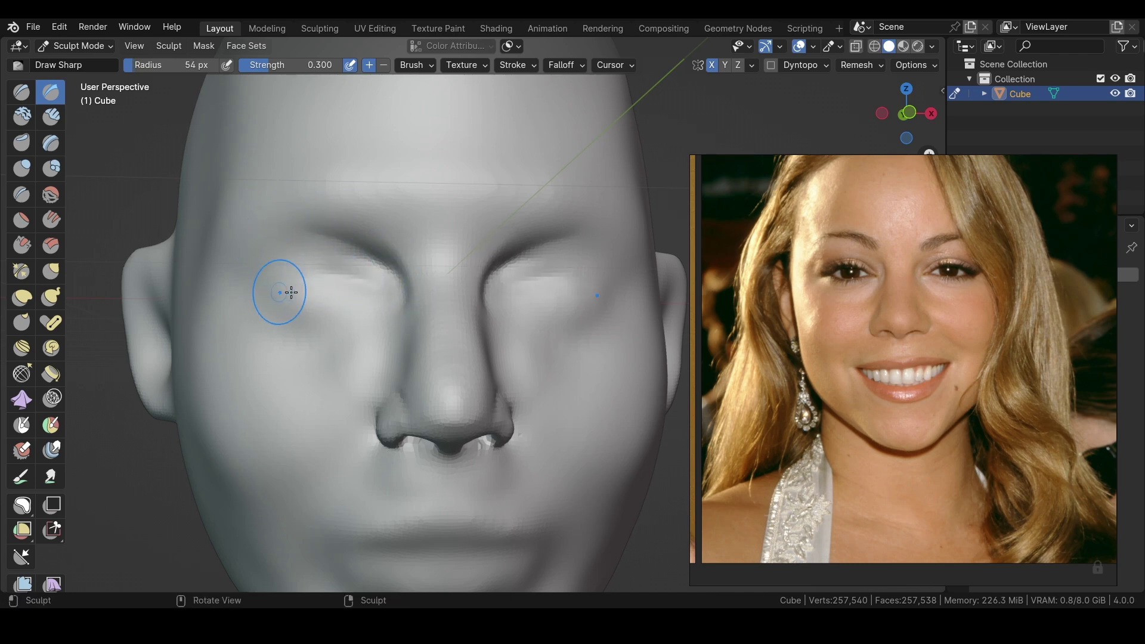
mouse_move(272, 289)
middle_mouse_down()
mouse_move(268, 309)
mouse_move(333, 273)
middle_mouse_up()
scroll(269, 309, "down", 2)
key("KP_1")
Start carving the left eye opening with resized Draw and Grab brushes
middle_click_drag(402, 289, 335, 276)
scroll(358, 286, "up", 2)
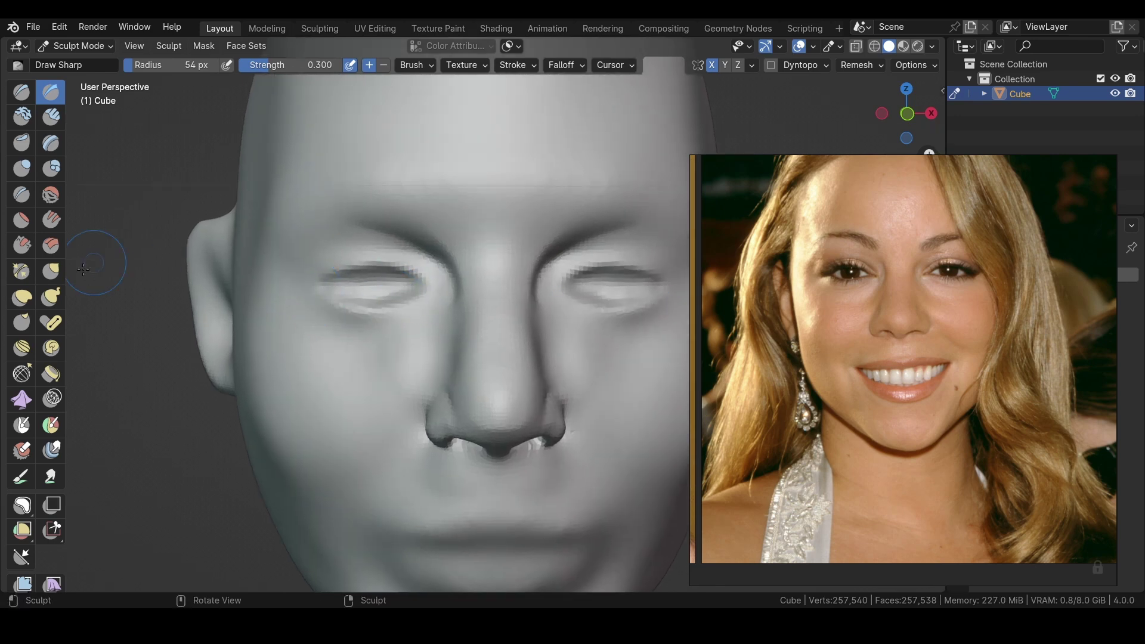
key("f")
left_click(432, 302)
mouse_move(432, 302)
middle_mouse_down()
mouse_move(239, 239)
mouse_move(96, 117)
mouse_move(410, 282)
middle_mouse_up()
key("f")
middle_click_drag(299, 298, 371, 297)
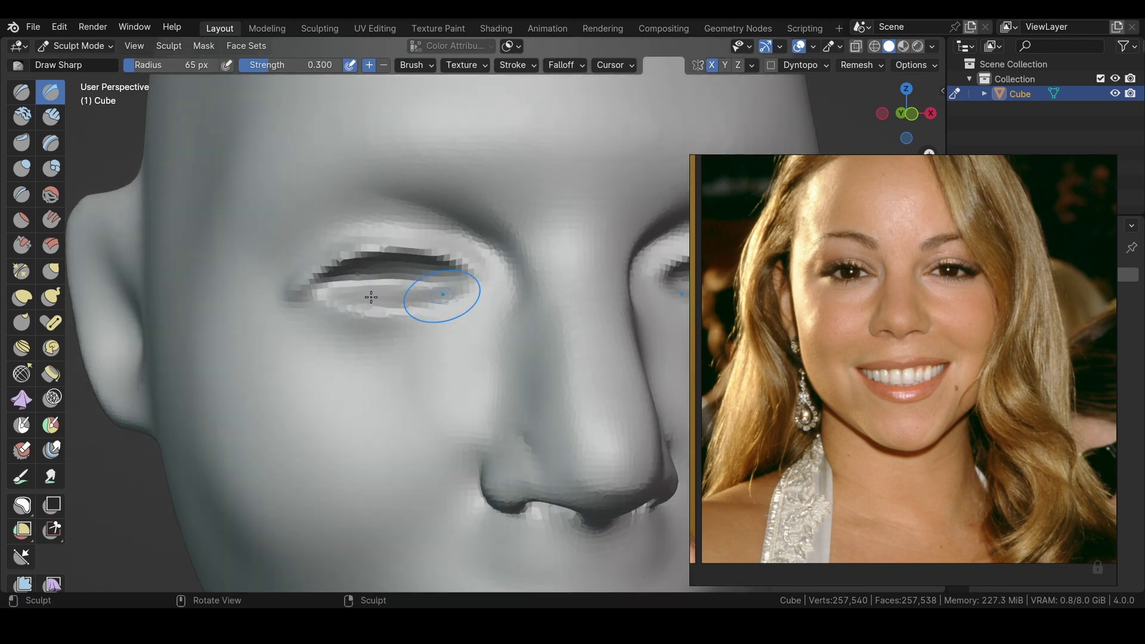
middle_click_drag(295, 306, 442, 332)
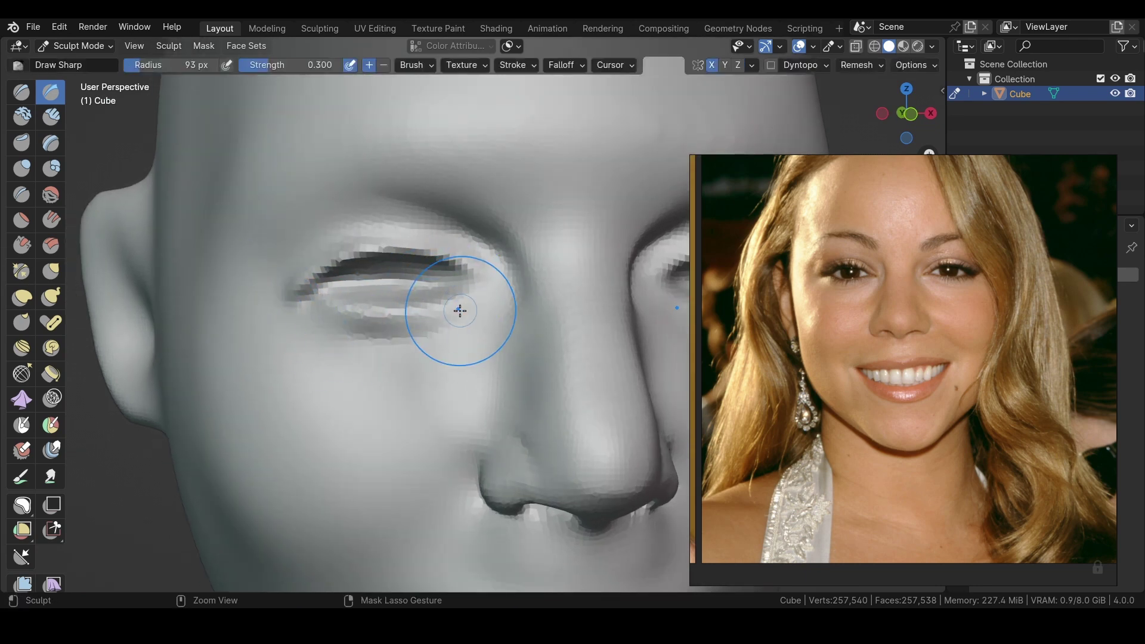
mouse_move(308, 328)
middle_mouse_down()
mouse_move(345, 268)
mouse_move(258, 280)
mouse_move(299, 274)
mouse_move(348, 336)
middle_mouse_up()
key("x")
key("g")
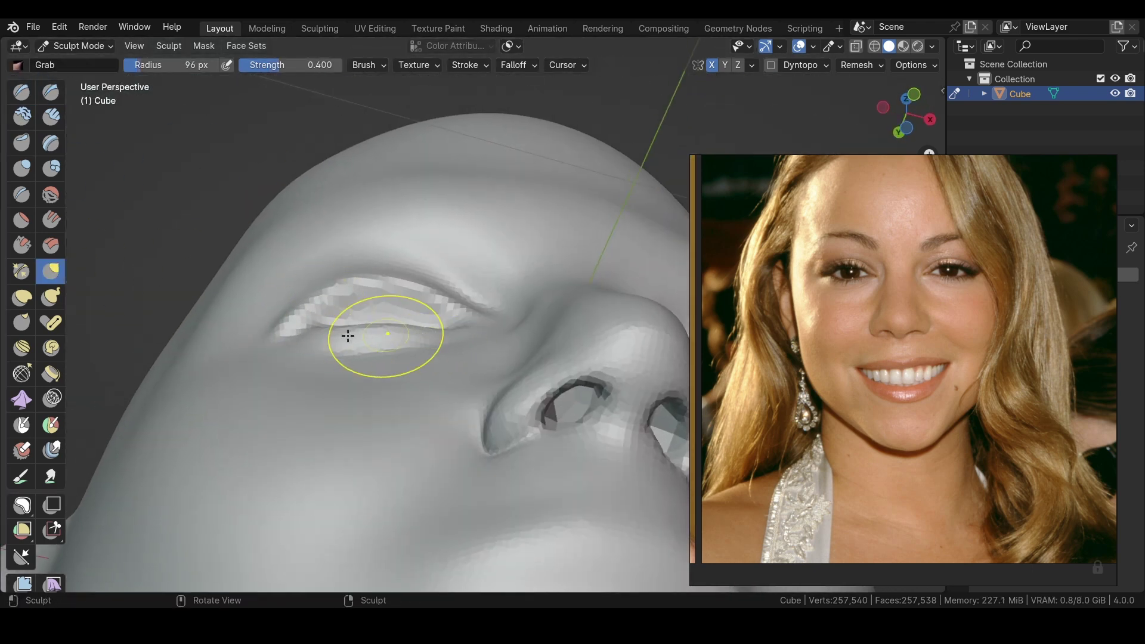
Deepen the upper-lid crease with Draw Sharp, then switch to Object Mode
mouse_move(300, 254)
middle_mouse_down()
mouse_move(281, 404)
mouse_move(370, 378)
mouse_move(384, 396)
mouse_move(352, 395)
mouse_move(472, 397)
middle_mouse_up()
scroll(308, 365, "down", 3)
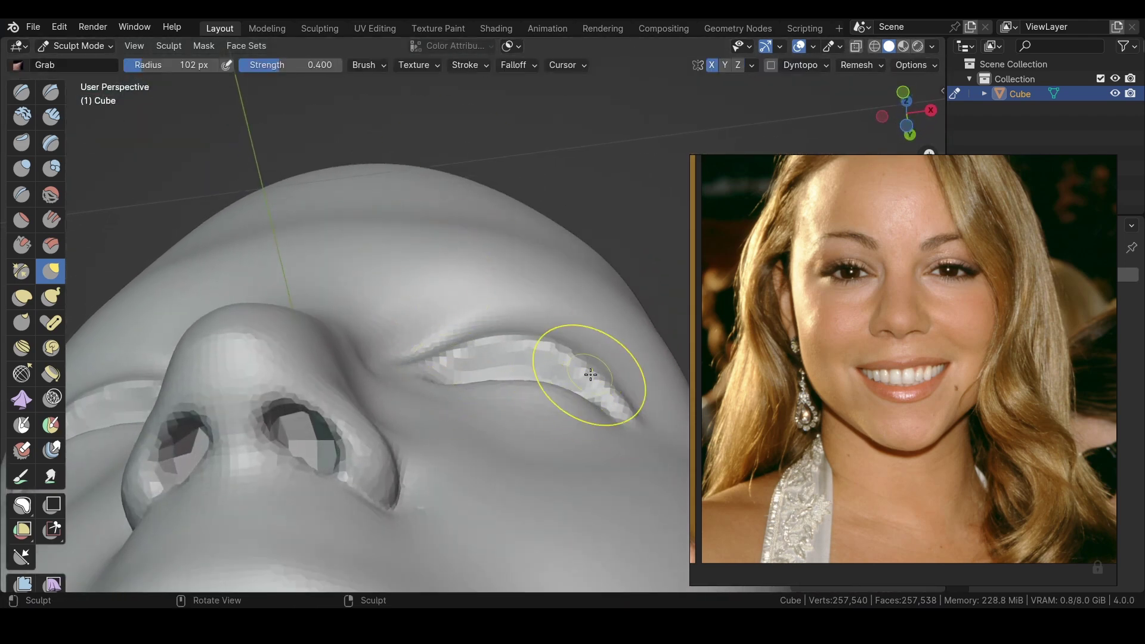
mouse_move(552, 398)
middle_mouse_down()
mouse_move(477, 430)
mouse_move(394, 498)
middle_mouse_up()
scroll(394, 499, "down", 2)
mouse_move(276, 309)
middle_mouse_down()
mouse_move(269, 344)
mouse_move(173, 227)
mouse_move(358, 273)
mouse_move(328, 302)
middle_mouse_up()
key("x")
key("shift+x")
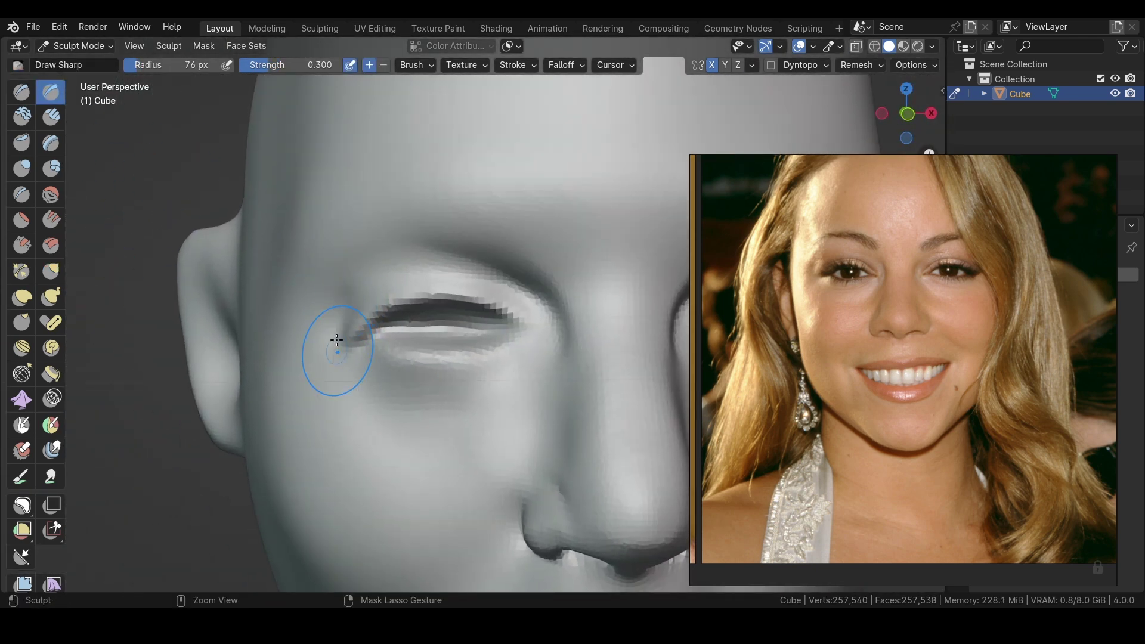
middle_click_drag(333, 341, 353, 297)
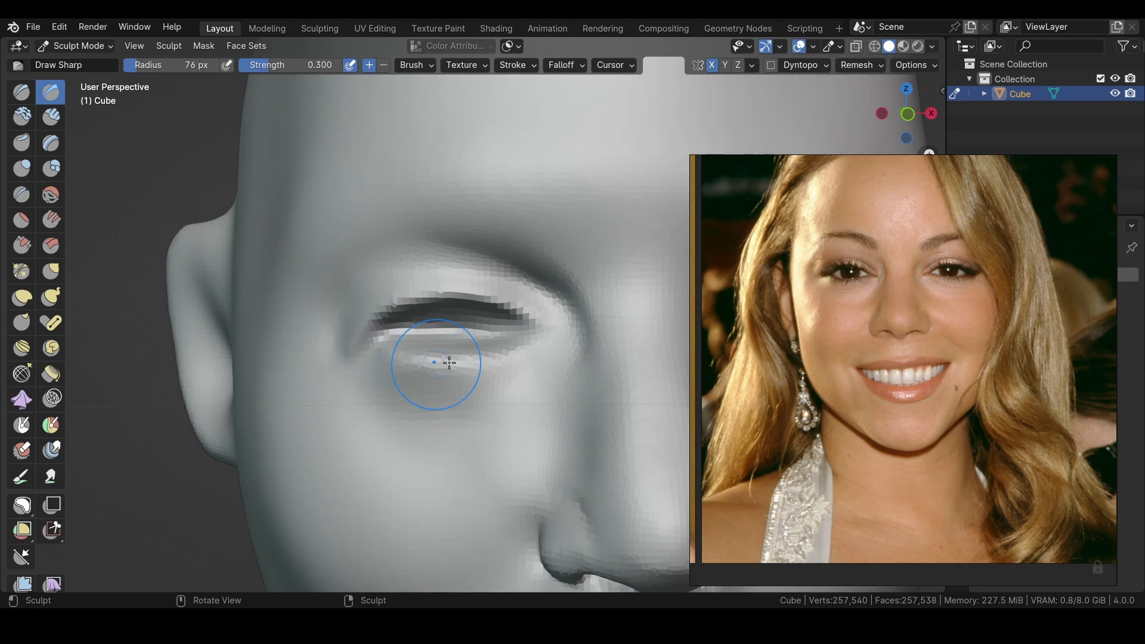
left_click_drag(449, 363, 519, 340)
mouse_move(519, 340)
middle_mouse_down()
mouse_move(420, 409)
mouse_move(506, 280)
middle_mouse_up()
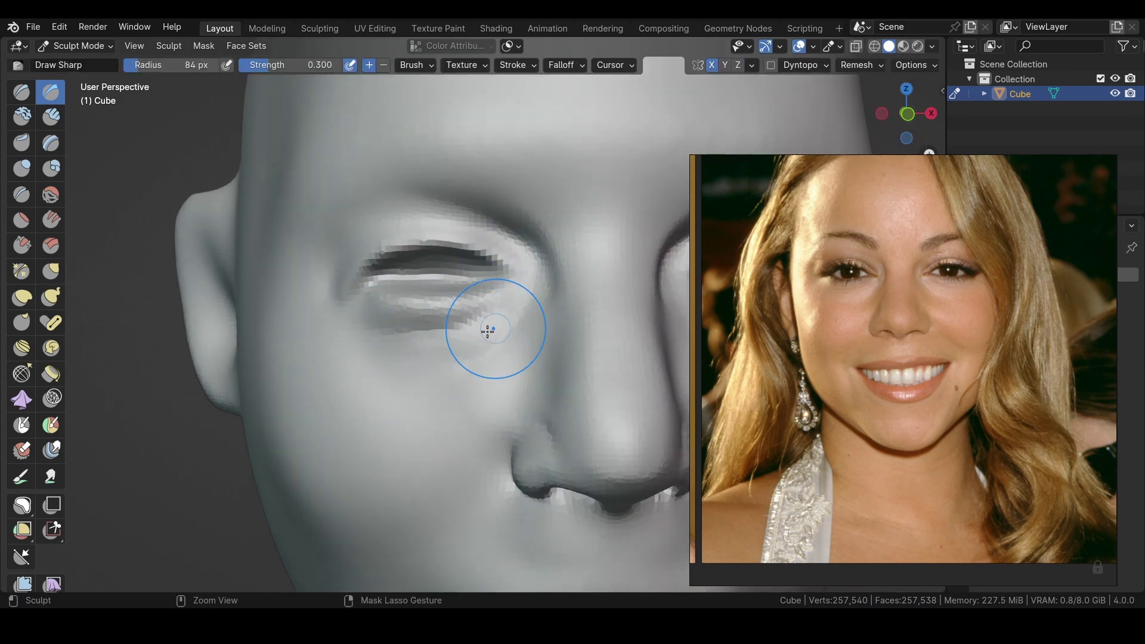
left_click(67, 46)
left_click(77, 64)
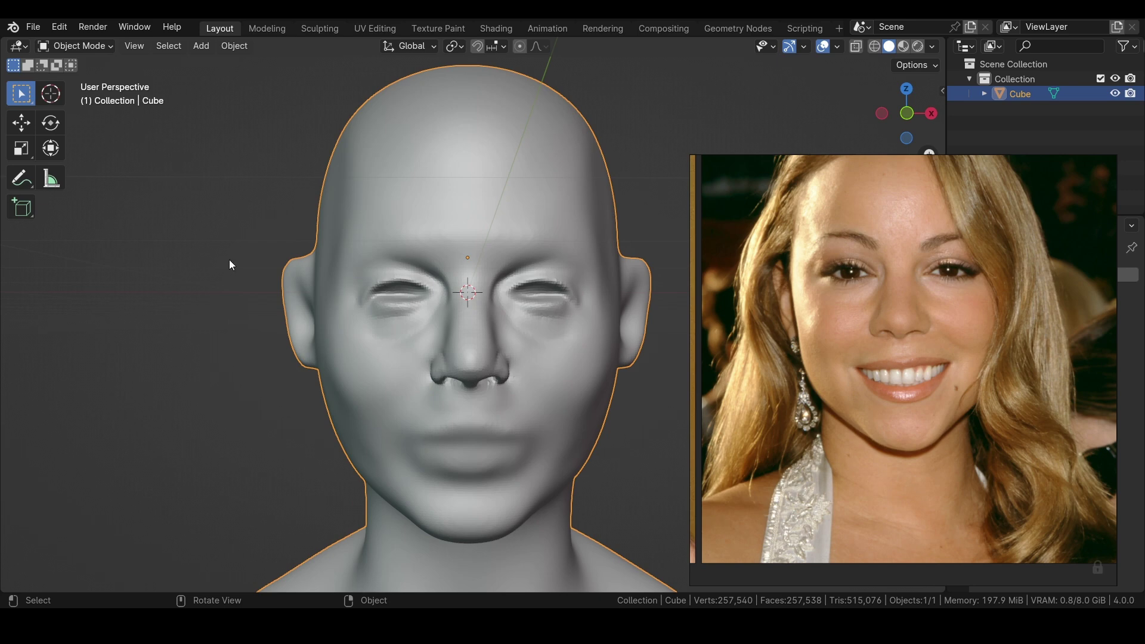
Add a UV sphere rotated 90° about X and scaled to 0.2 dimensions
key("shift+a")
left_click(280, 320)
type("rx90")
key("Return")
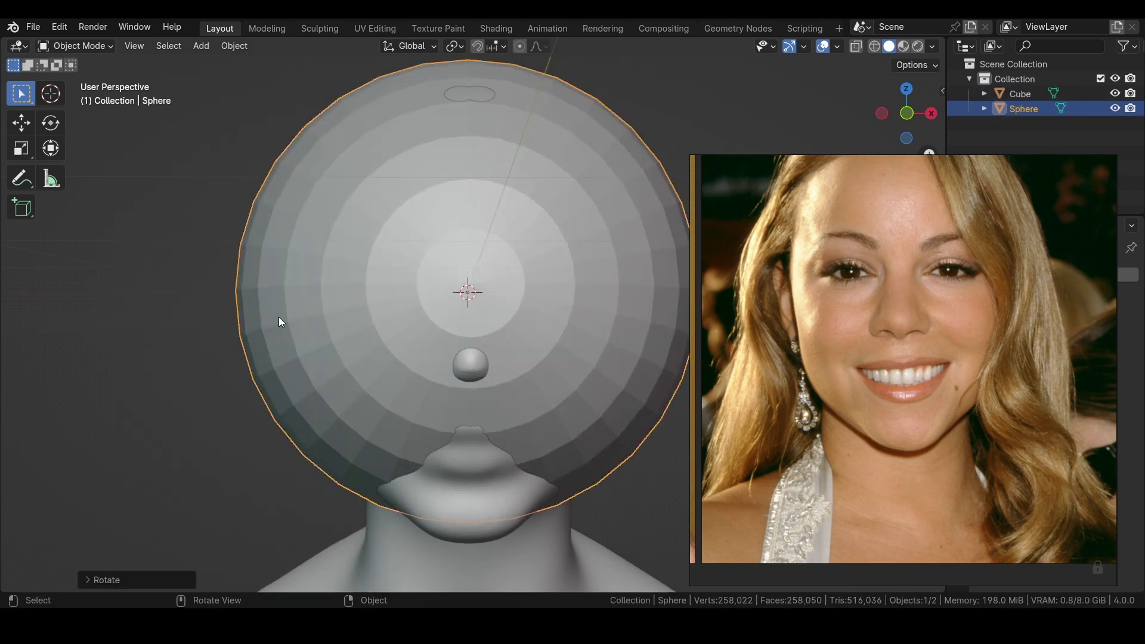
key("n")
left_click(937, 92)
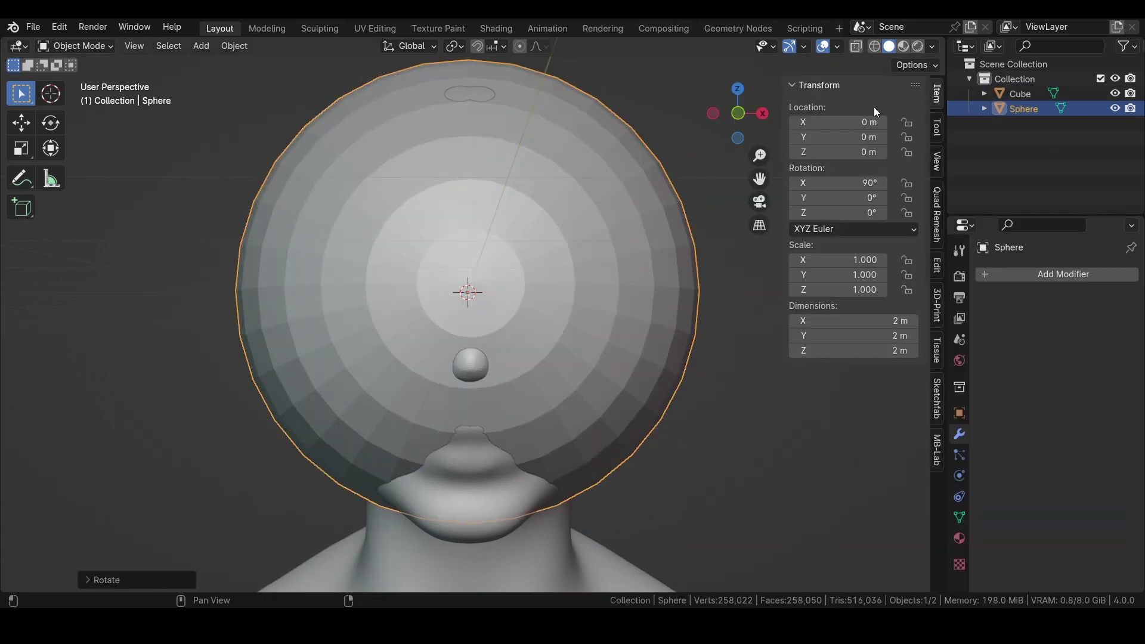
left_click(847, 316)
type(".2")
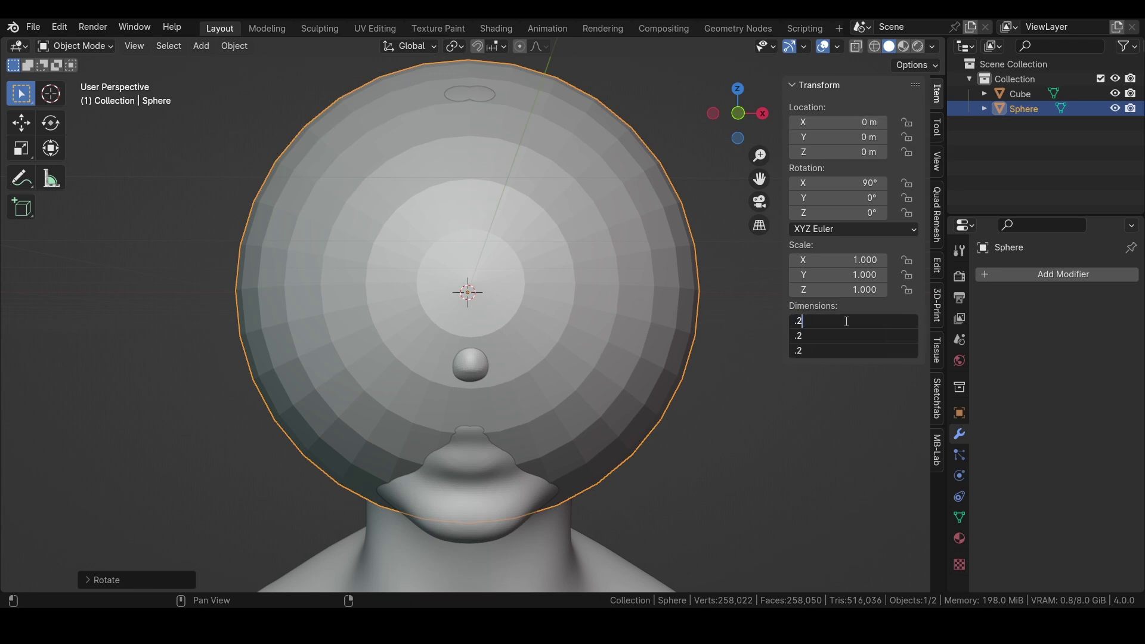
key("Return")
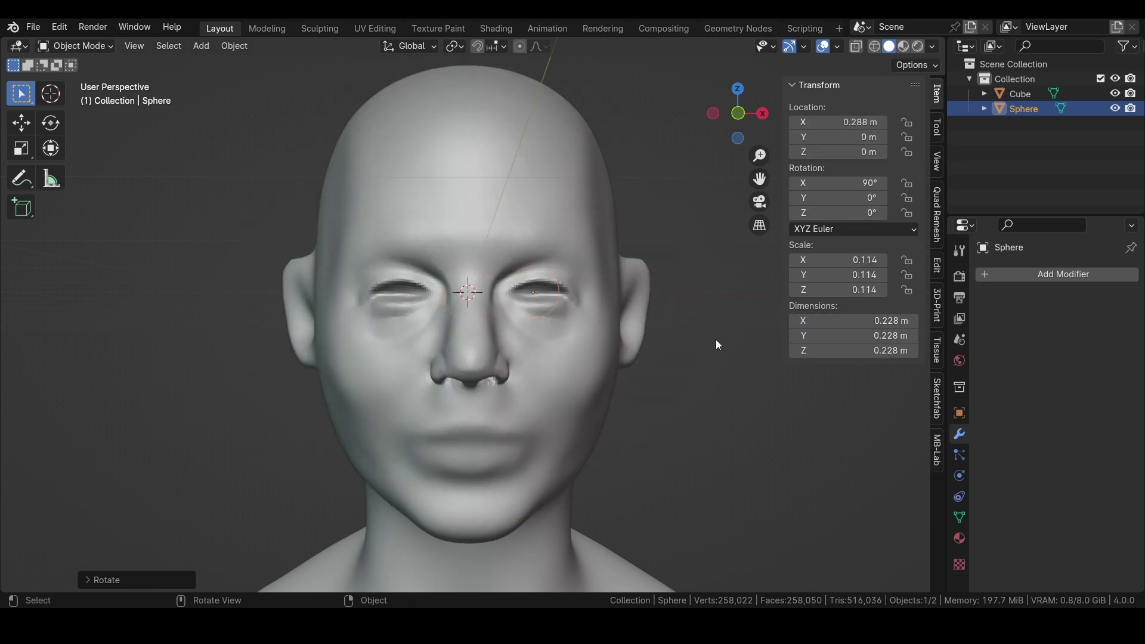
key("n")
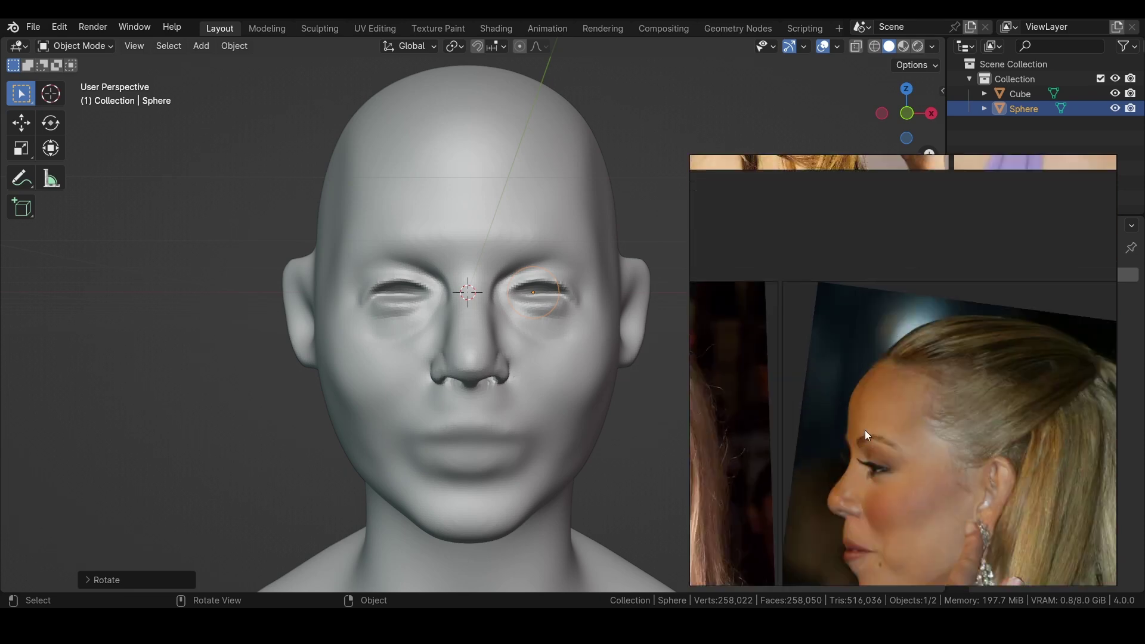
Move the sphere forward into the eye socket from the right side view
left_click(464, 303)
key("KP_3")
left_click(439, 291)
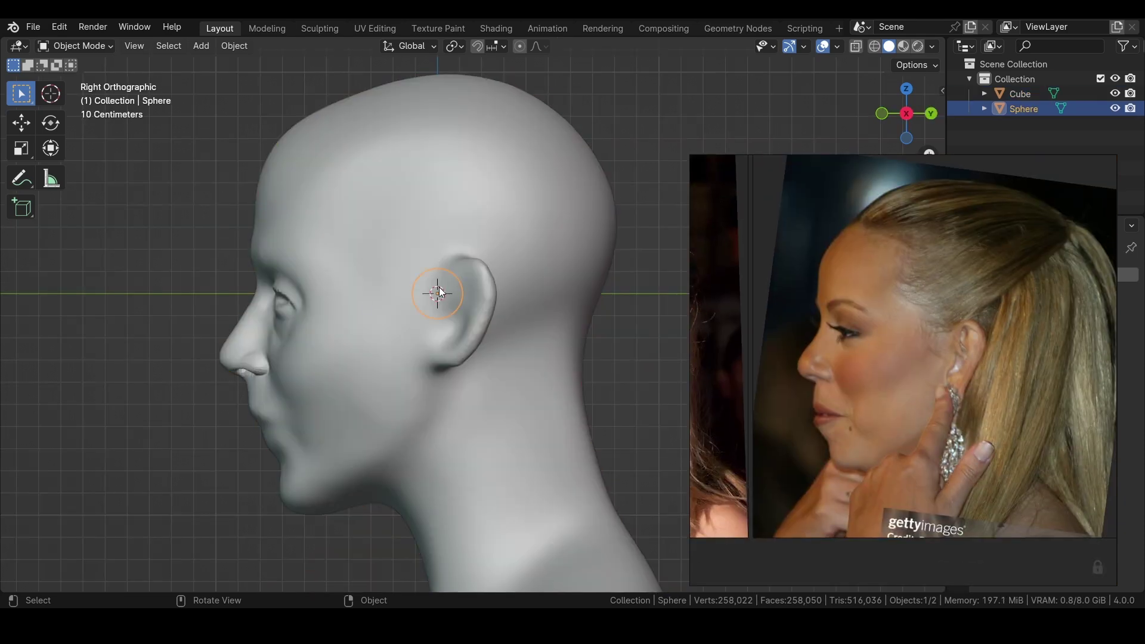
left_click(30, 122)
left_click_drag(498, 299, 361, 317)
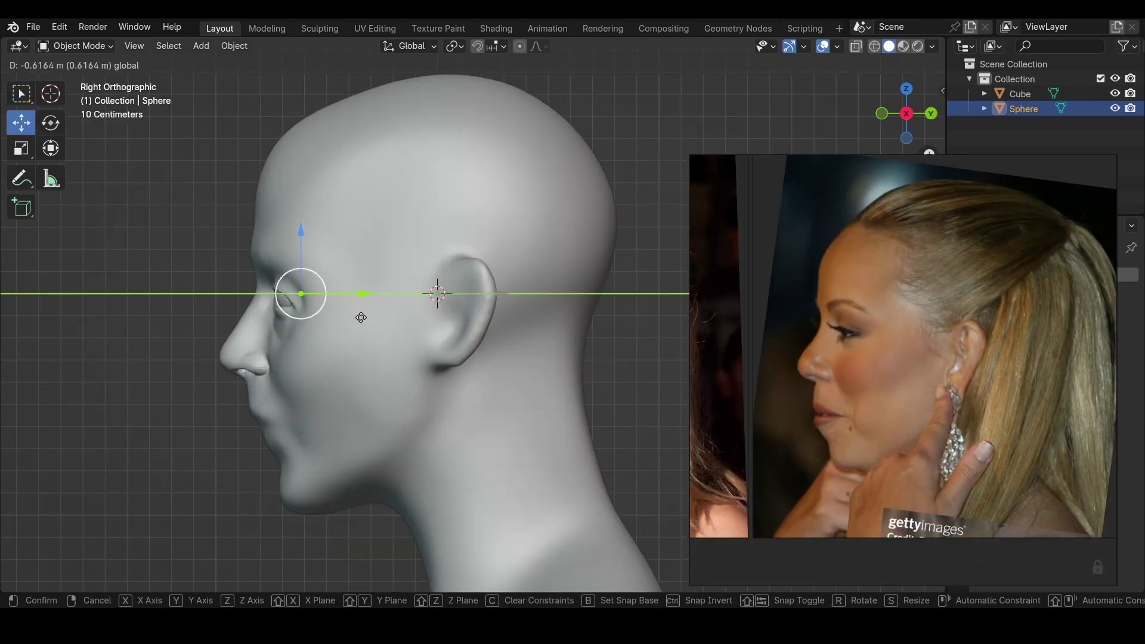
left_click(310, 302)
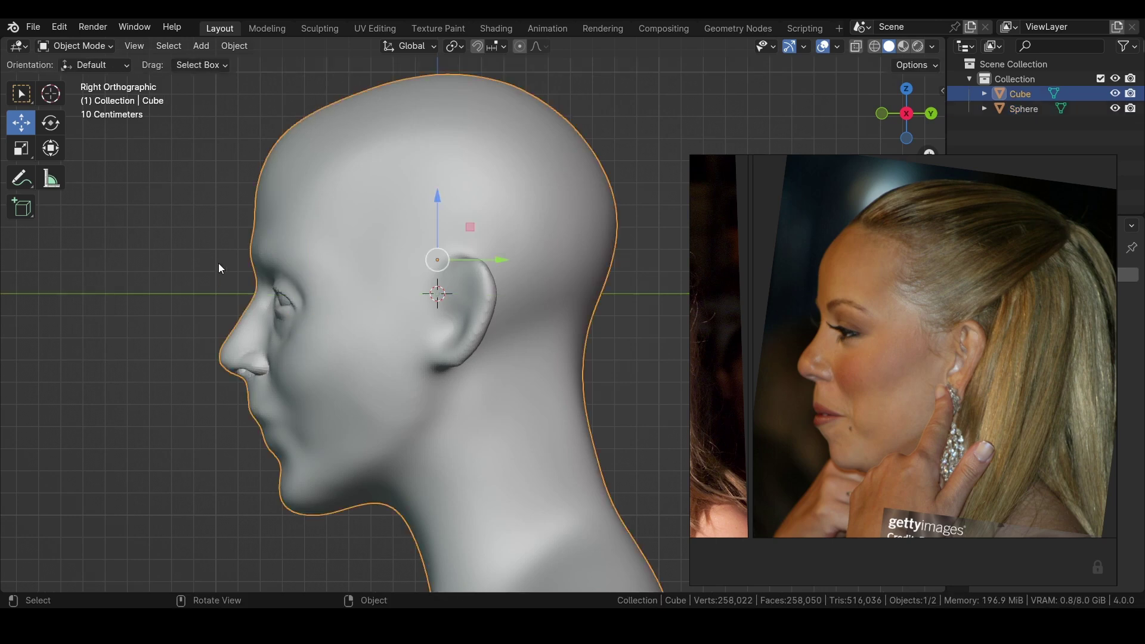
left_click(303, 304)
Mirror the sphere with a Mirror modifier and nudge both eyeballs inward
left_click(1008, 273)
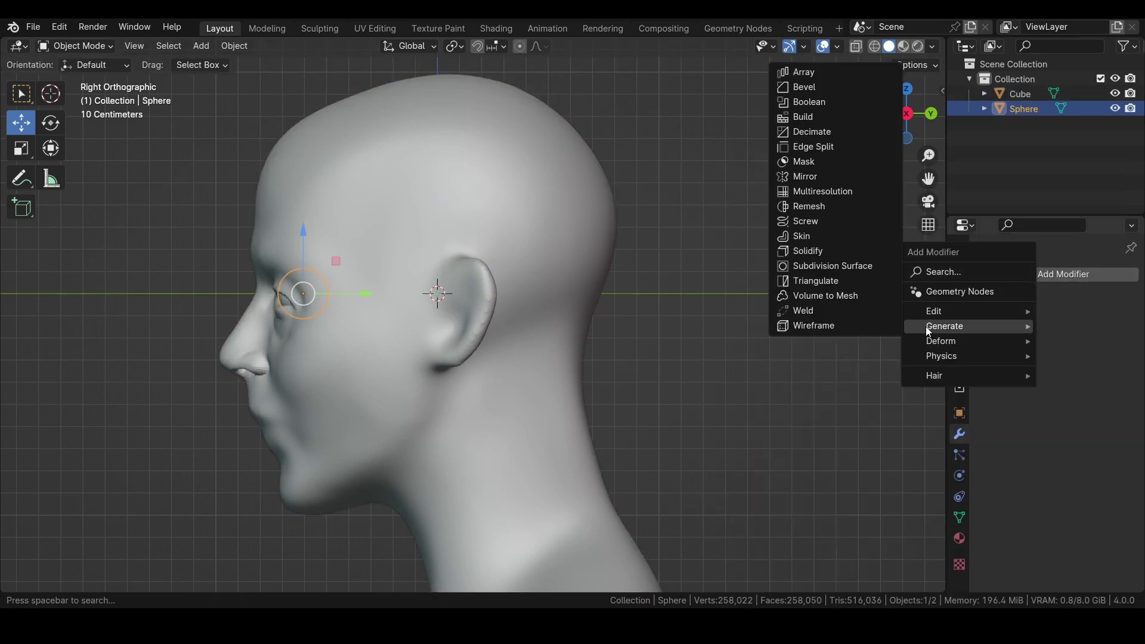
left_click(847, 178)
middle_click_drag(172, 256, 795, 241)
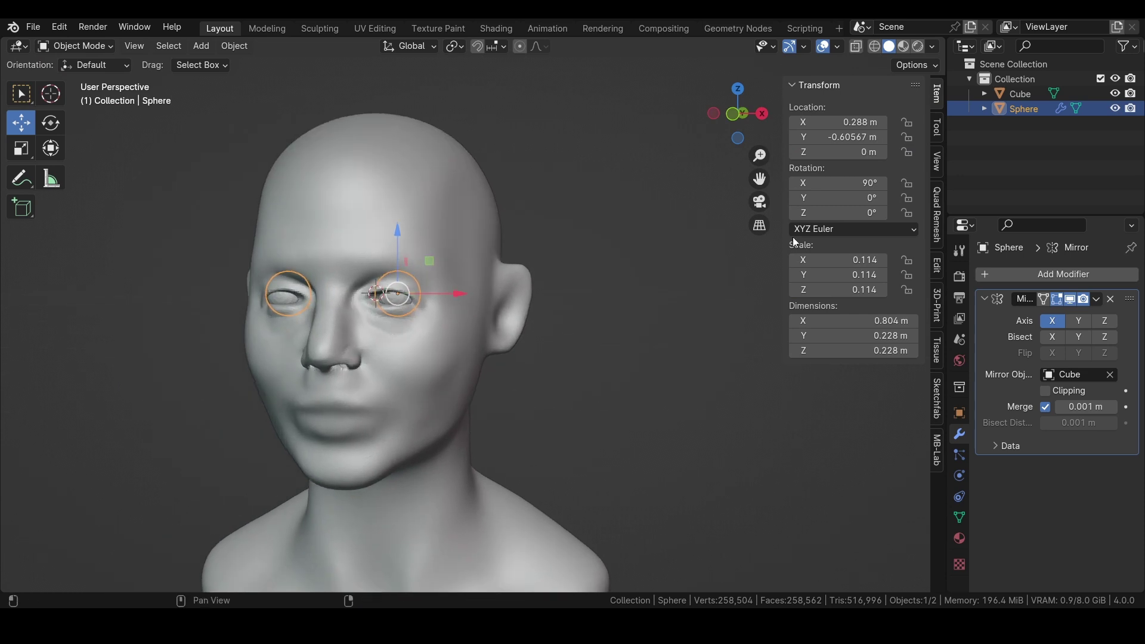
key("n")
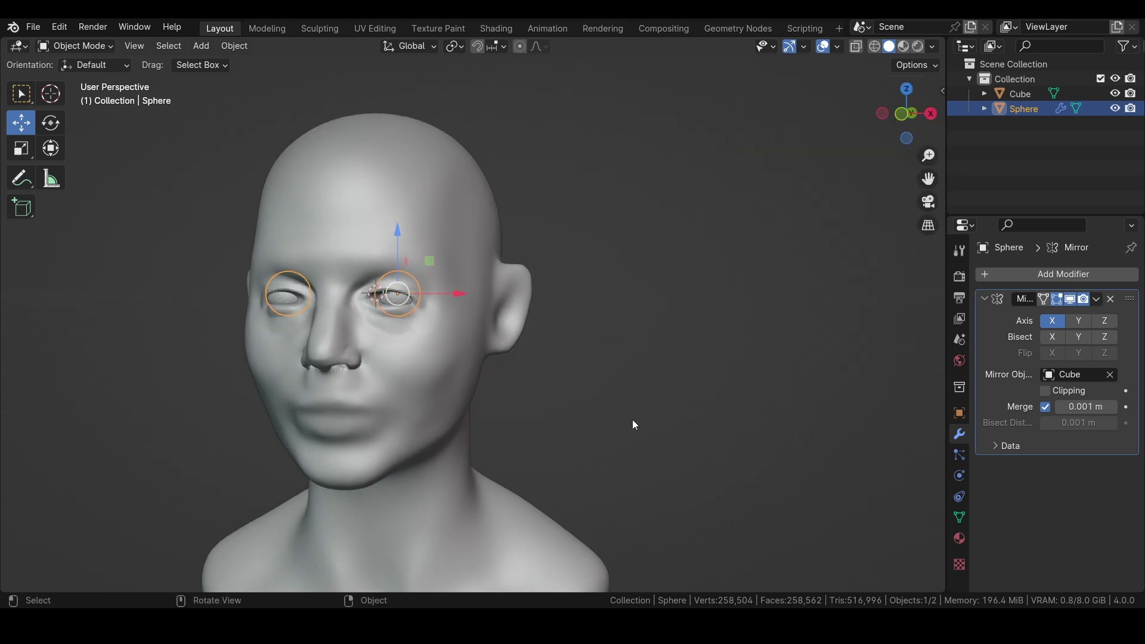
key("KP_1")
scroll(576, 267, "up", 2)
key("g")
left_click(568, 268)
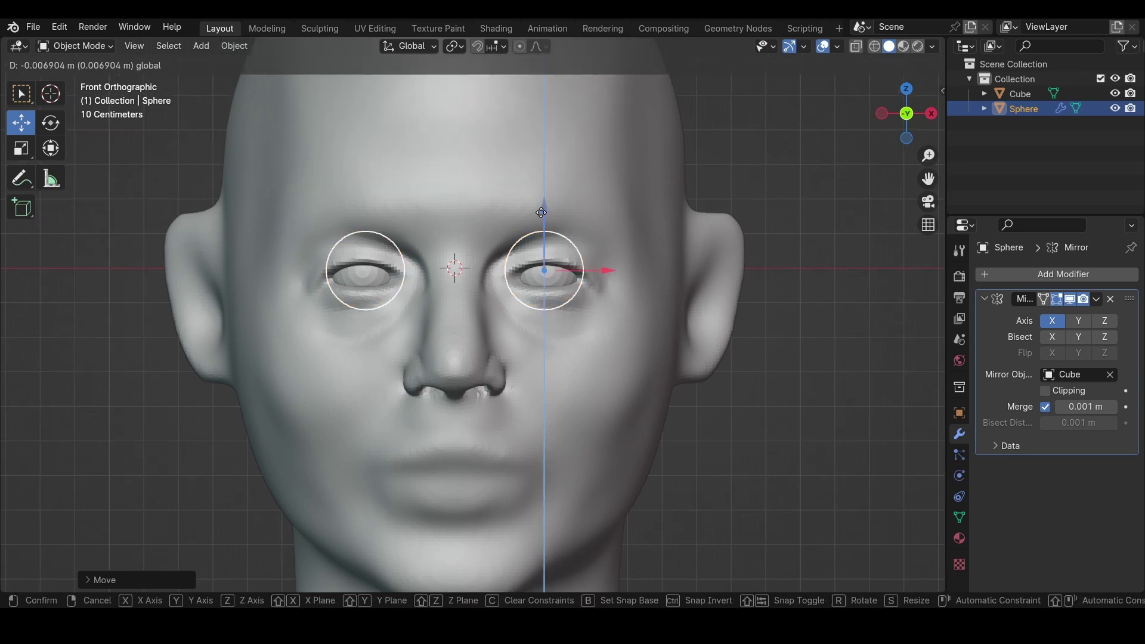
left_click(371, 266)
Sculpt the head, pulling the upper eyelids over the eyeballs against the frontal photo
left_click(75, 46)
left_click(64, 92)
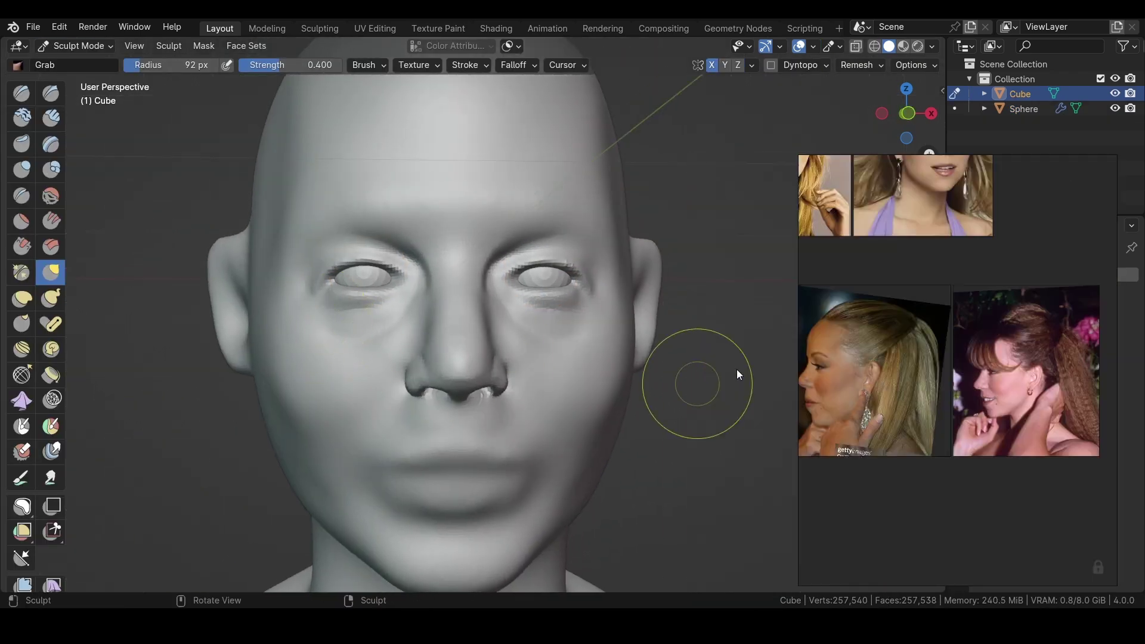
left_click(891, 327)
scroll(333, 306, "up", 2)
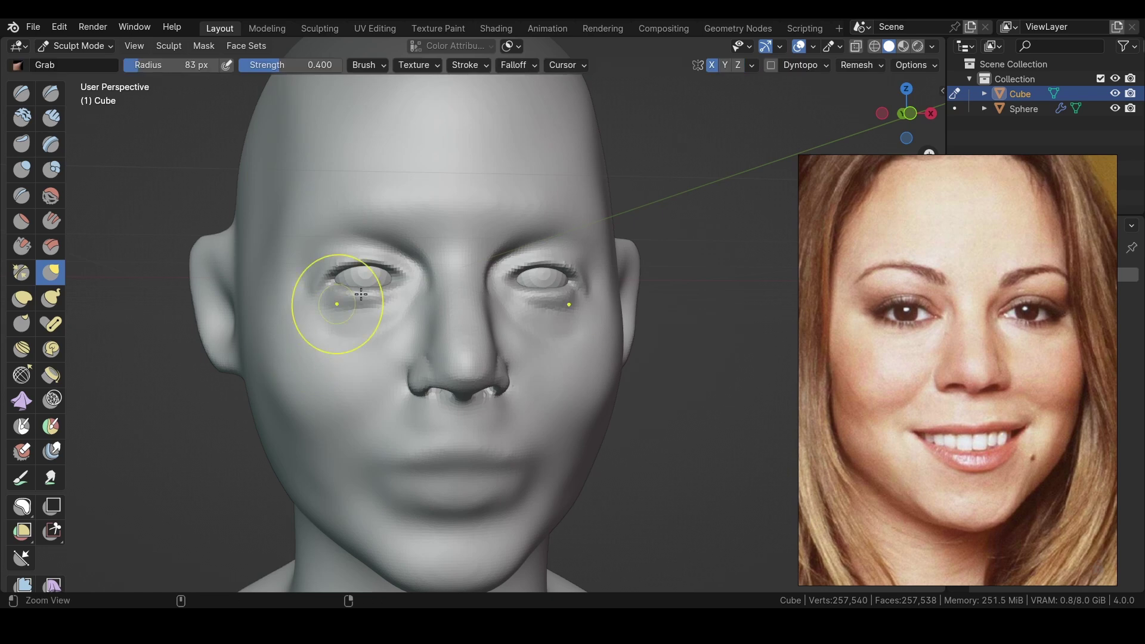
scroll(393, 256, "up", 3)
mouse_move(394, 255)
left_mouse_down()
mouse_move(353, 248)
mouse_move(403, 258)
mouse_move(425, 278)
left_mouse_up()
scroll(255, 205, "up", 1)
Sharpen the eyelid edge and adjust the lid rim with a larger Grab brush
left_click(51, 92)
scroll(358, 256, "up", 2)
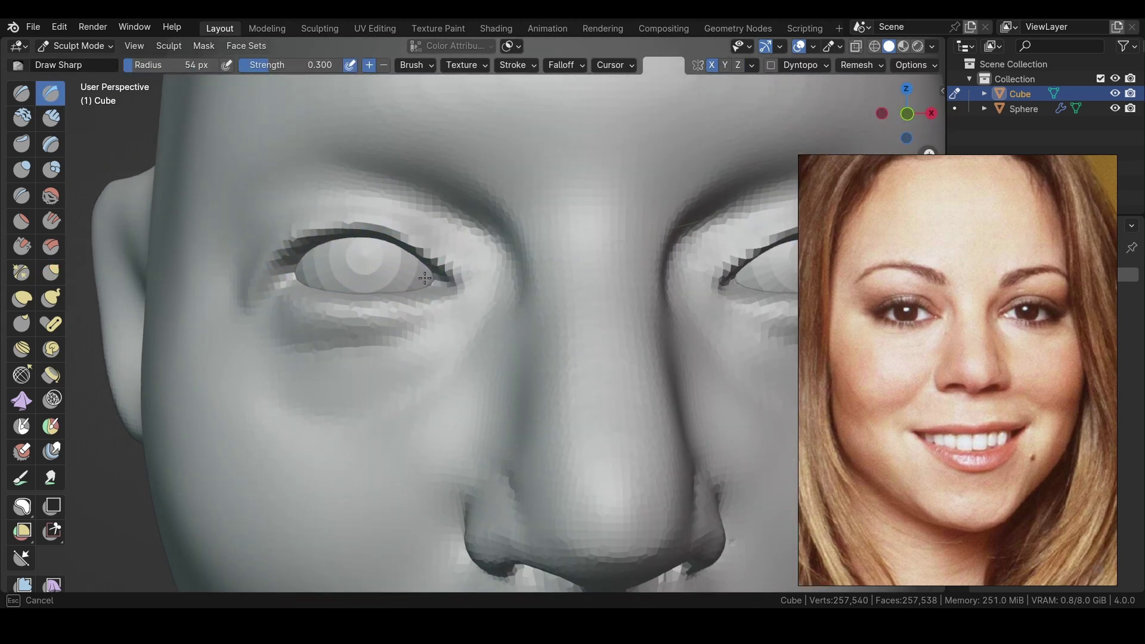
scroll(303, 261, "down", 2)
key("g")
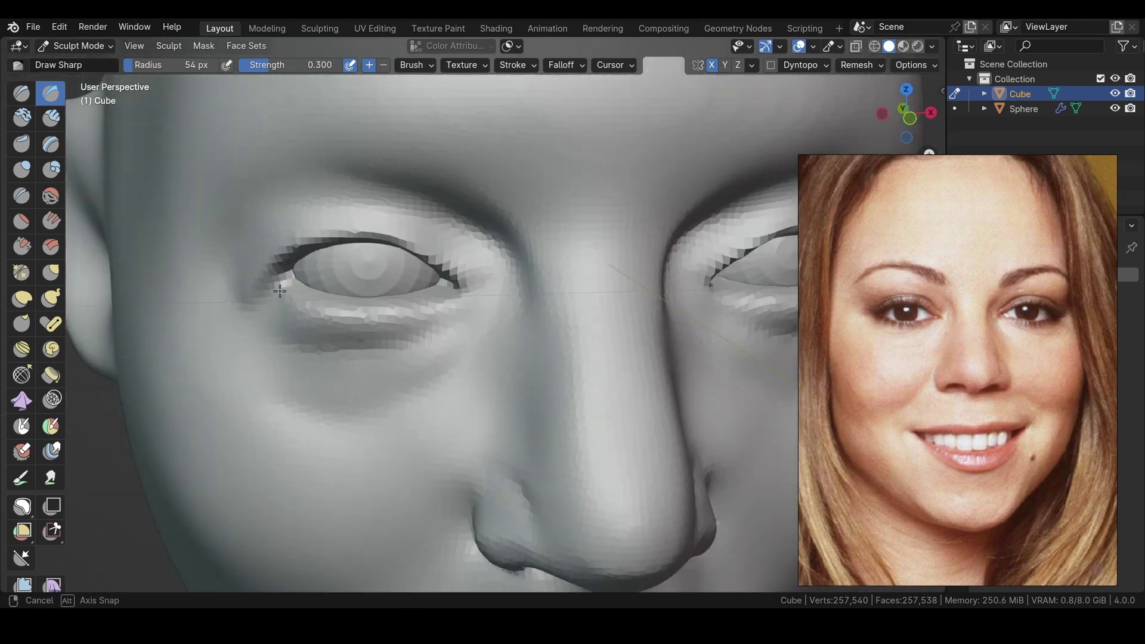
mouse_move(292, 370)
middle_mouse_down()
mouse_move(284, 245)
mouse_move(268, 401)
mouse_move(358, 319)
mouse_move(320, 276)
mouse_move(378, 350)
mouse_move(351, 379)
mouse_move(376, 286)
mouse_move(371, 358)
middle_mouse_up()
key("f")
left_click(357, 319)
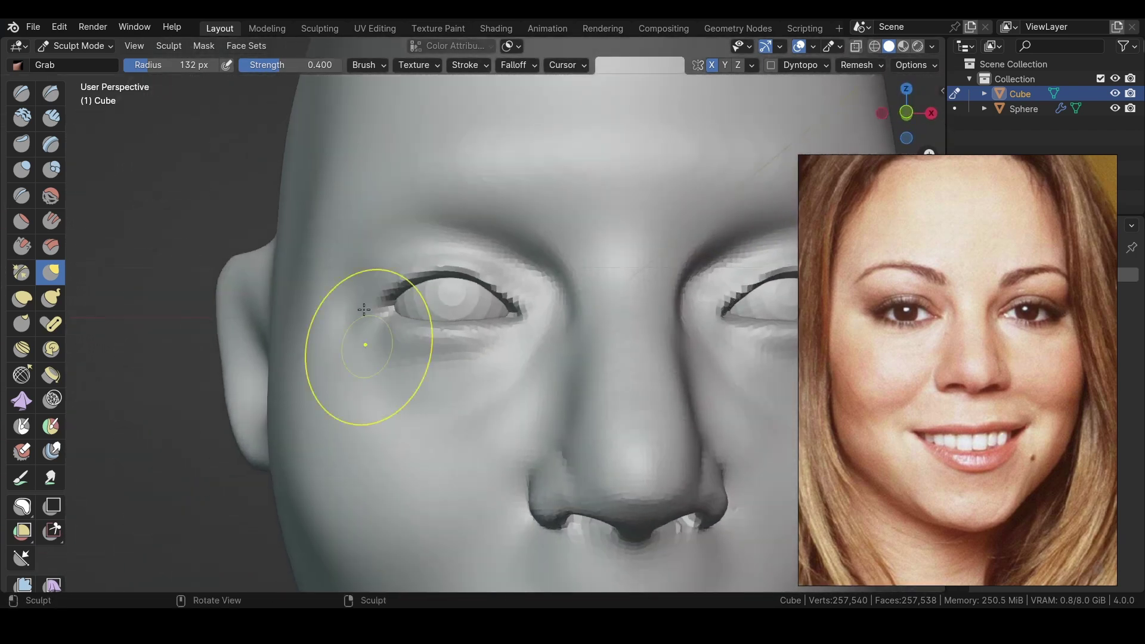
scroll(335, 340, "down", 4)
Leave Sculpt Mode for Object Mode and select the eyeball sphere
left_click(74, 46)
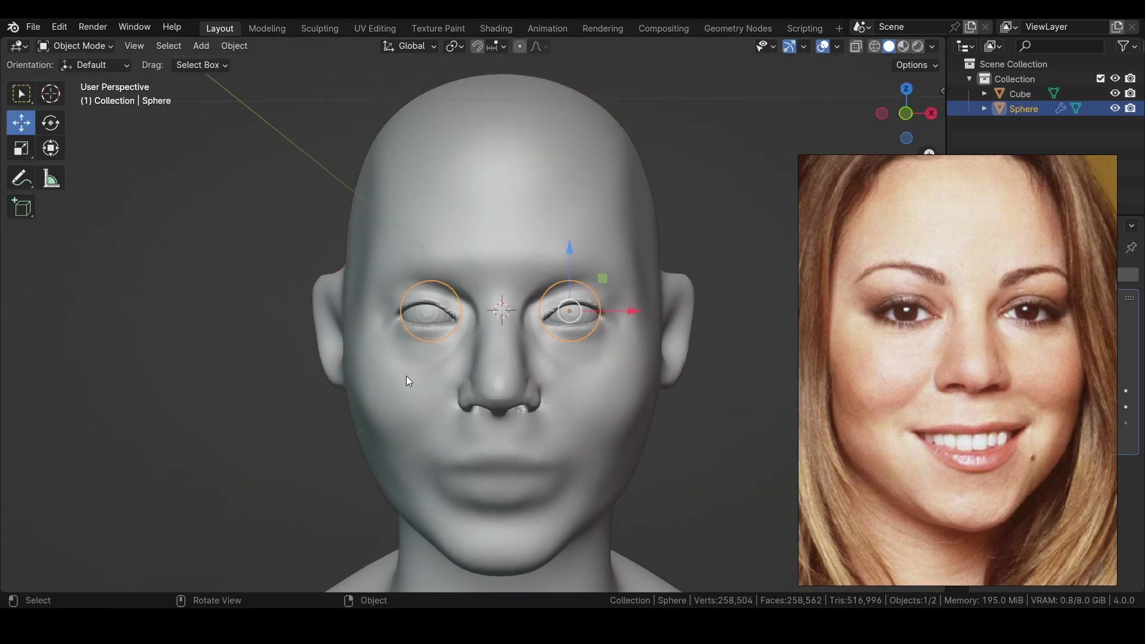
left_click(406, 375)
left_click(74, 46)
left_click(83, 96)
scroll(470, 314, "up", 5)
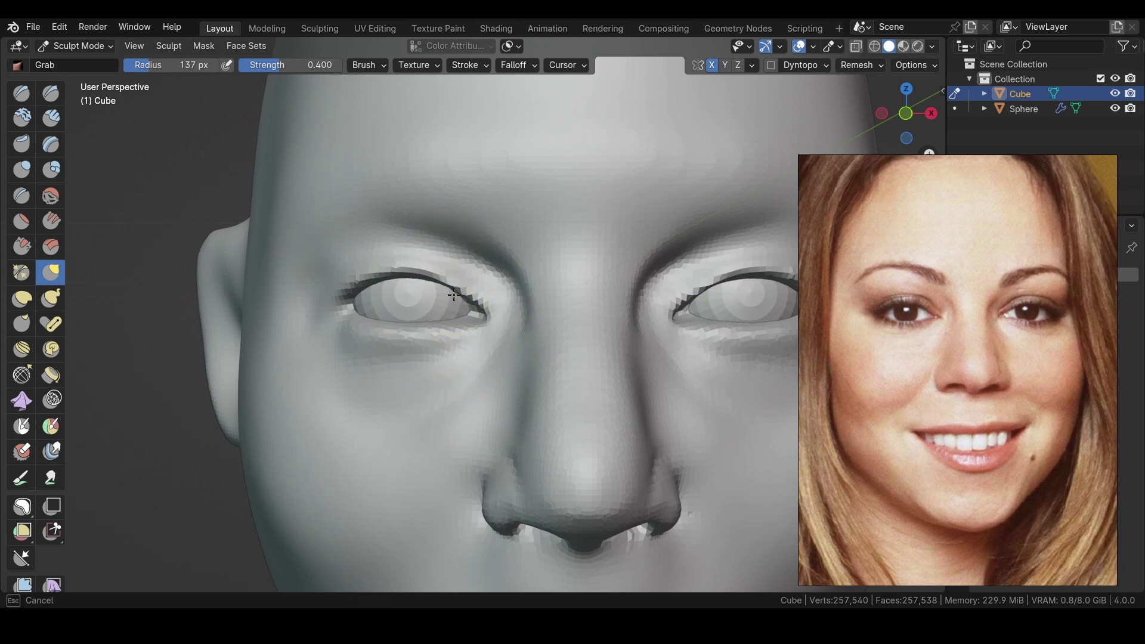
scroll(418, 316, "down", 1)
scroll(304, 322, "down", 4)
key("ctrl+Tab")
left_click(417, 228)
Edit the eyeball mesh with proportional falloff set to Smooth
key("ctrl+Tab")
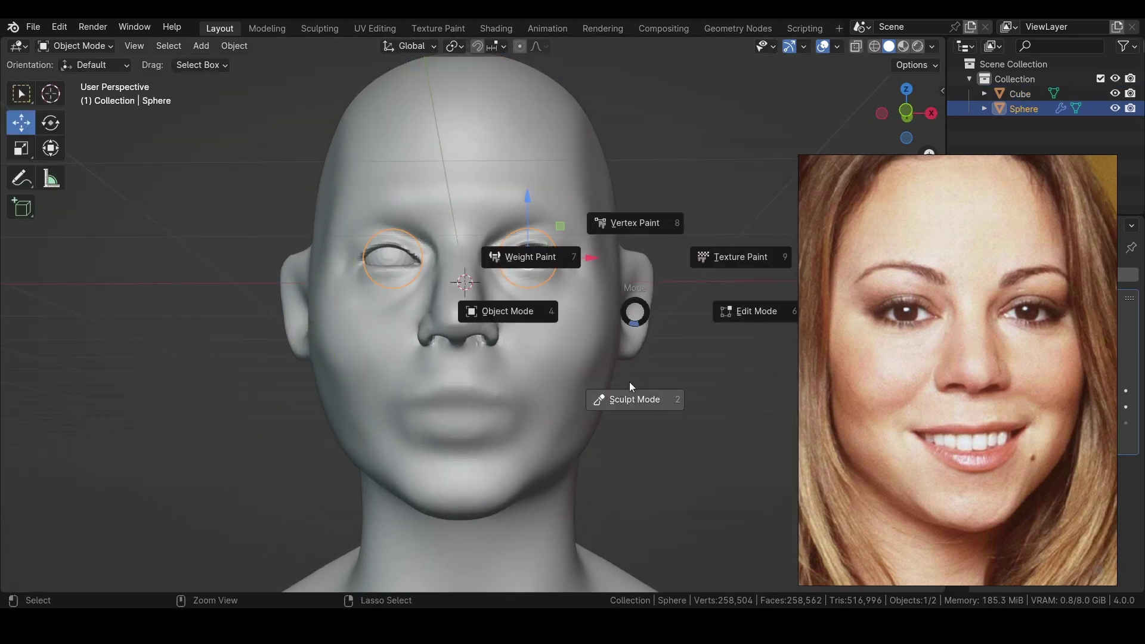
left_click(731, 312)
left_click(593, 46)
left_click(552, 128)
key("KP_Decimal")
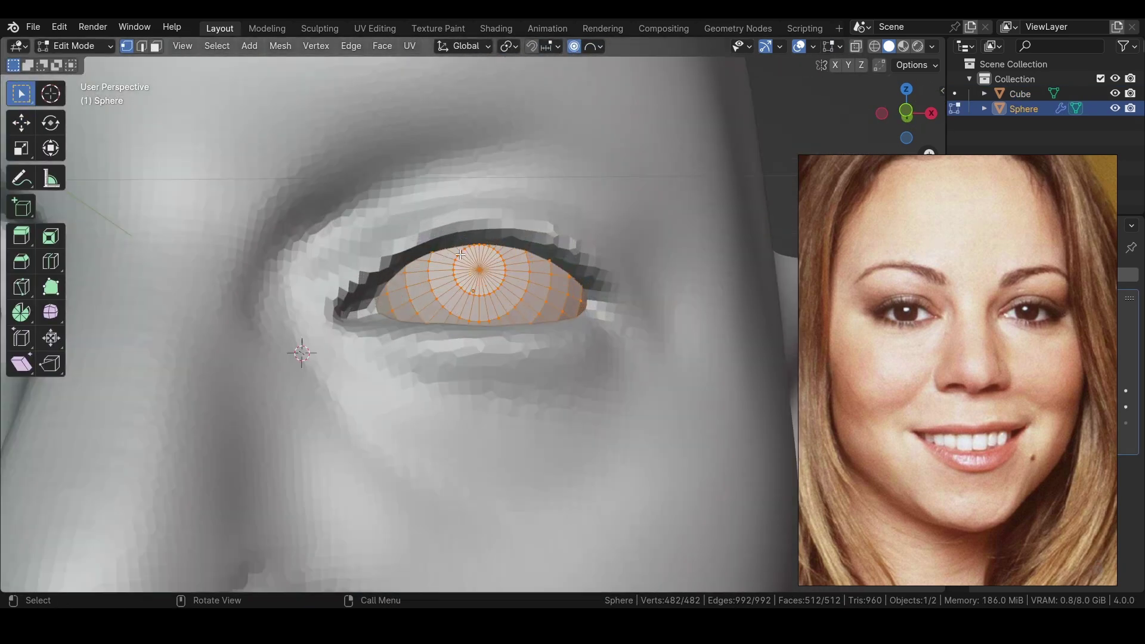
Cut edge loops into the eyeball and slide one into place as the iris ring
left_click(535, 289)
scroll(535, 289, "up", 3)
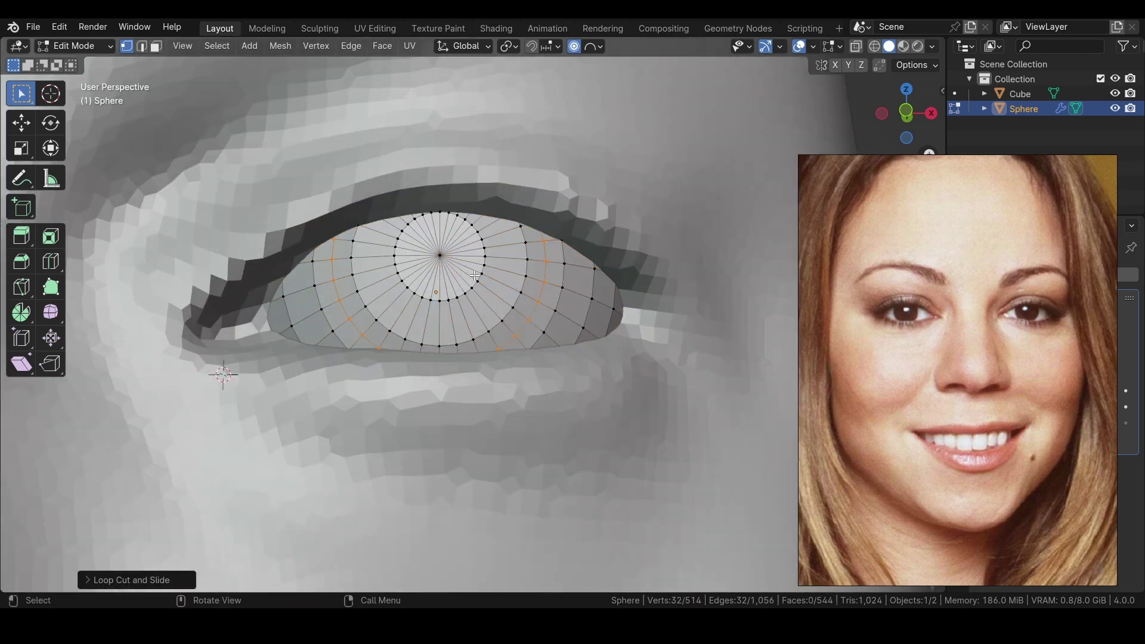
scroll(482, 275, "up", 2)
left_click(558, 312)
left_click(558, 340)
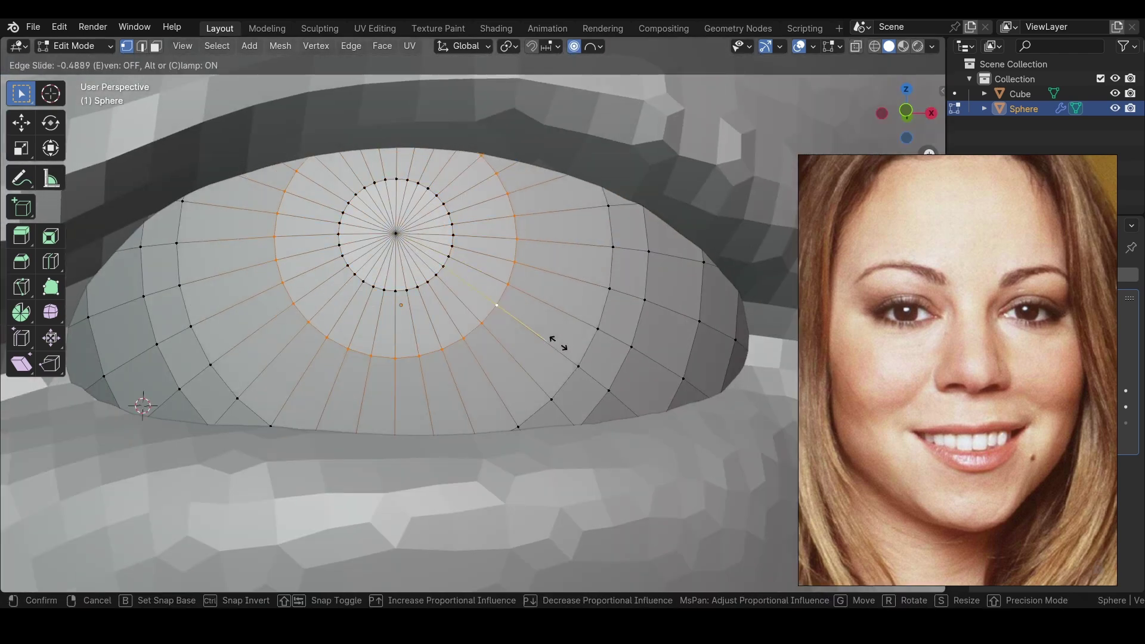
left_click(626, 368)
scroll(626, 368, "down", 3)
Push the centre vertex forward along Y proportionally to bulge the cornea
left_click(422, 266)
middle_click_drag(421, 266, 453, 260)
key("g")
key("y")
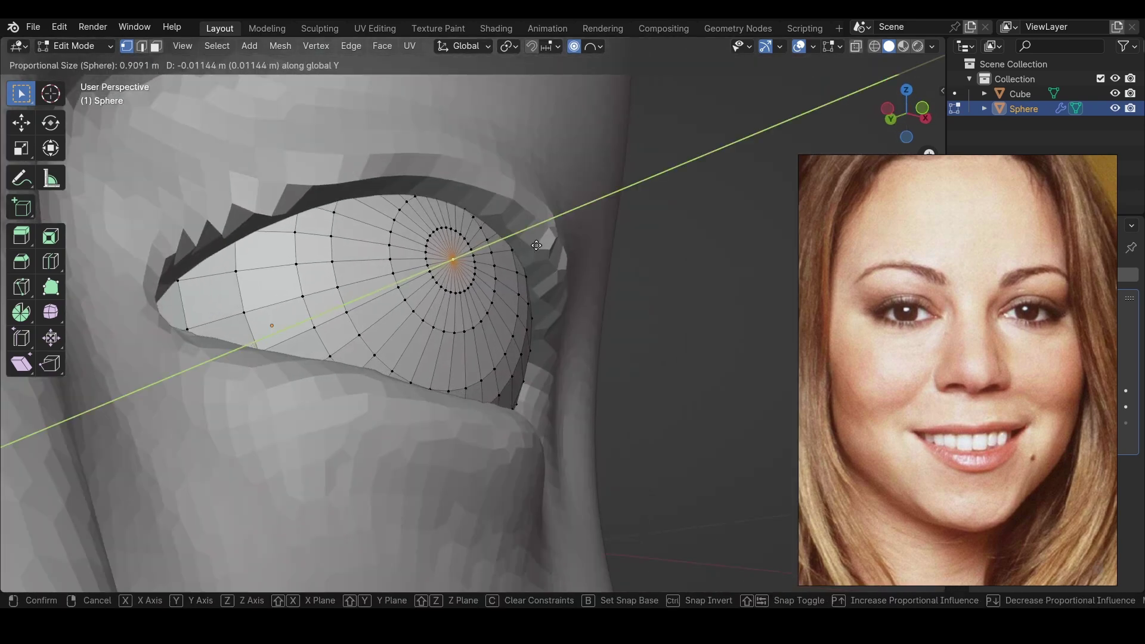
left_click(525, 254)
middle_click_drag(524, 253, 431, 269)
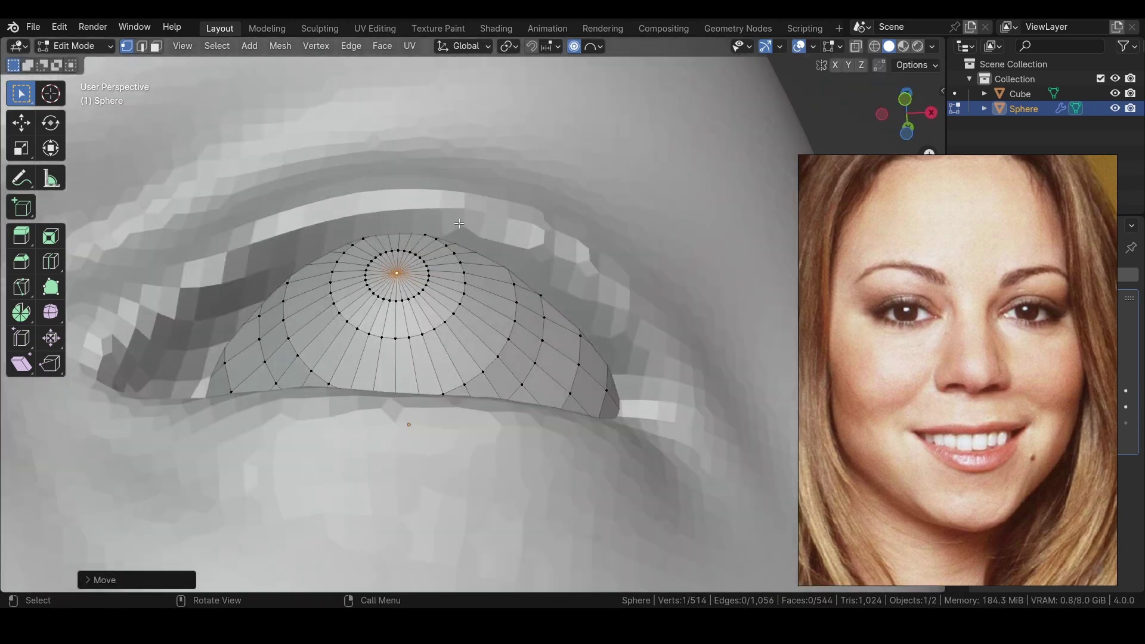
Shade the eyeball smooth in Object Mode and resume sculpting the head
key("ctrl+Tab")
left_click(432, 270)
right_click(430, 245)
left_click(429, 245)
left_click(455, 465)
key("ctrl+Tab")
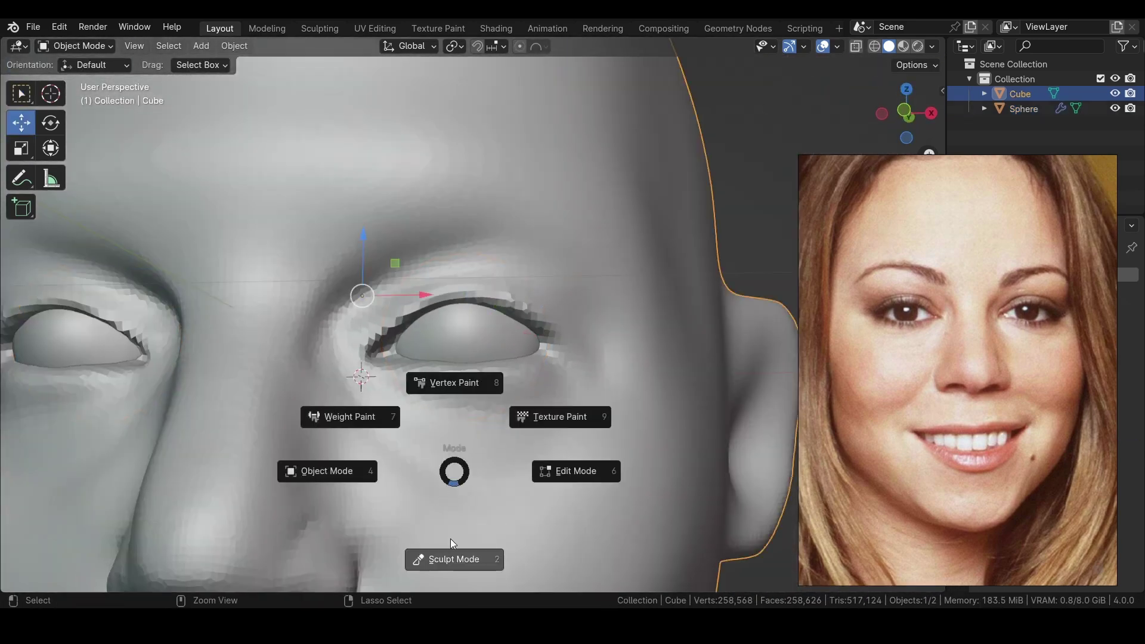
left_click(449, 539)
Deepen the brow crease and reshape the upper eyelid above the right eye with Draw Sharp
scroll(267, 265, "down", 4)
key("shift+space")
scroll(417, 280, "up", 4)
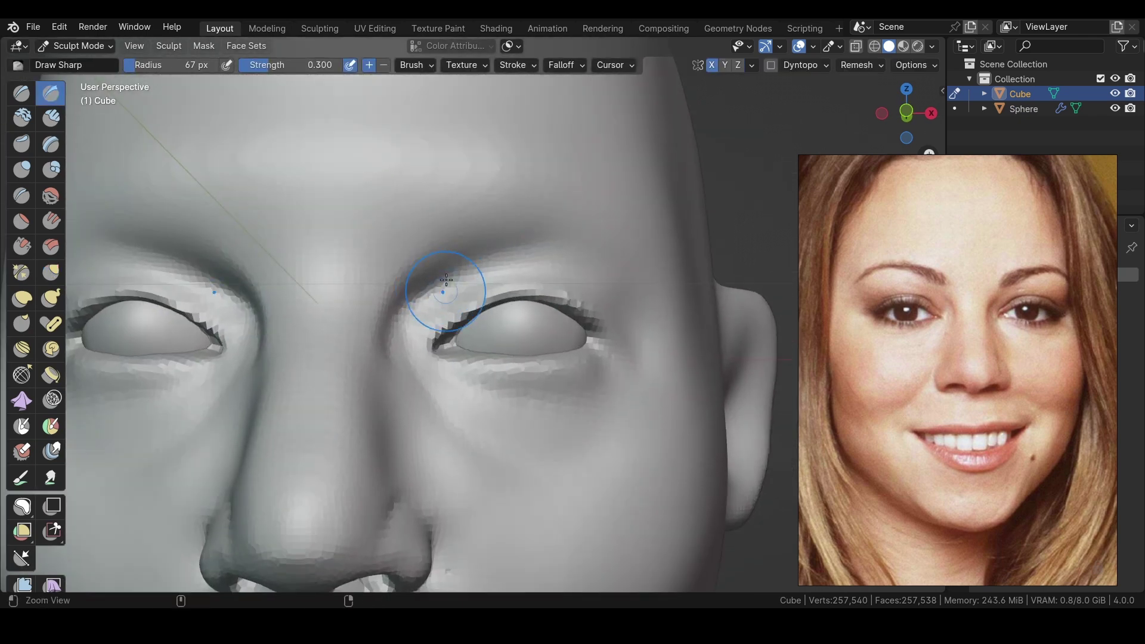
scroll(507, 258, "up", 1)
mouse_move(409, 277)
left_mouse_down()
mouse_move(467, 263)
mouse_move(396, 325)
mouse_move(429, 297)
left_mouse_up()
middle_click_drag(429, 297, 537, 317)
scroll(538, 316, "up", 1)
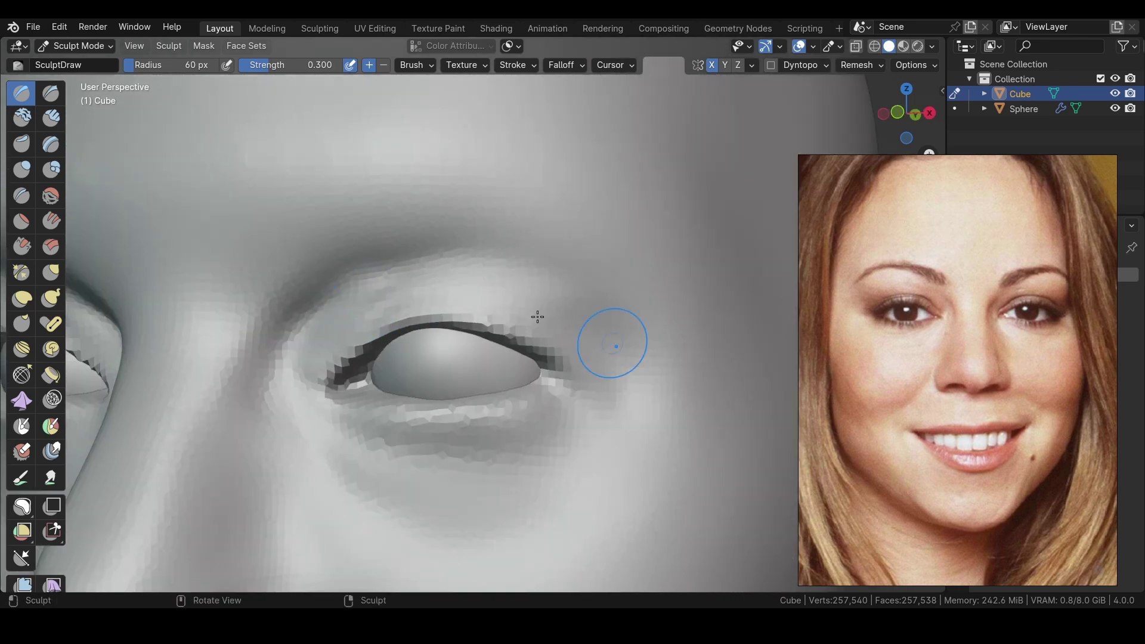
Enlarge the brush and sculpt the brow ridge above the eye
key("f")
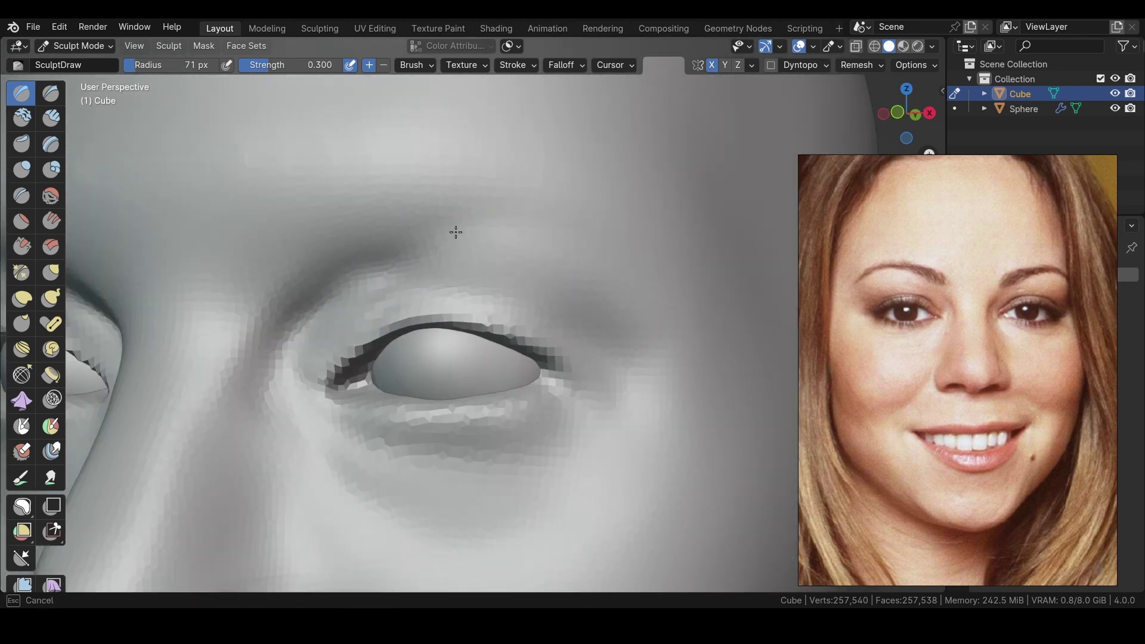
left_click(455, 232)
middle_click_drag(460, 267, 532, 263)
middle_click_drag(380, 261, 675, 295)
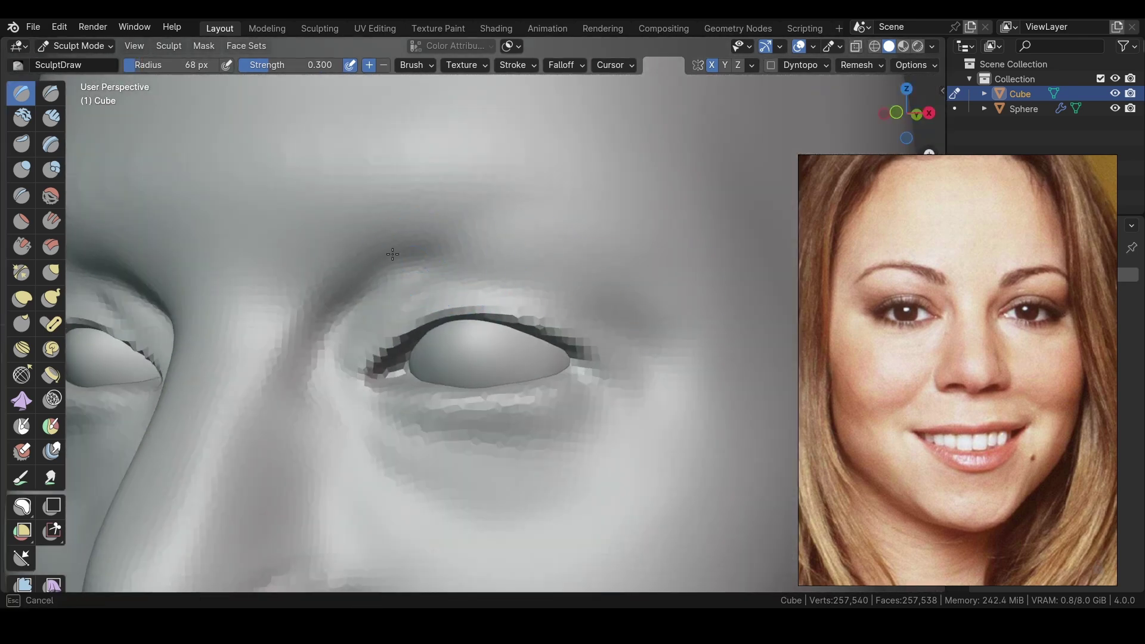
mouse_move(393, 254)
left_mouse_down()
mouse_move(465, 253)
mouse_move(440, 285)
left_mouse_up()
Sculpt a crease above the upper eyelid with the standard Draw brush
key("x")
middle_click_drag(378, 272, 388, 297)
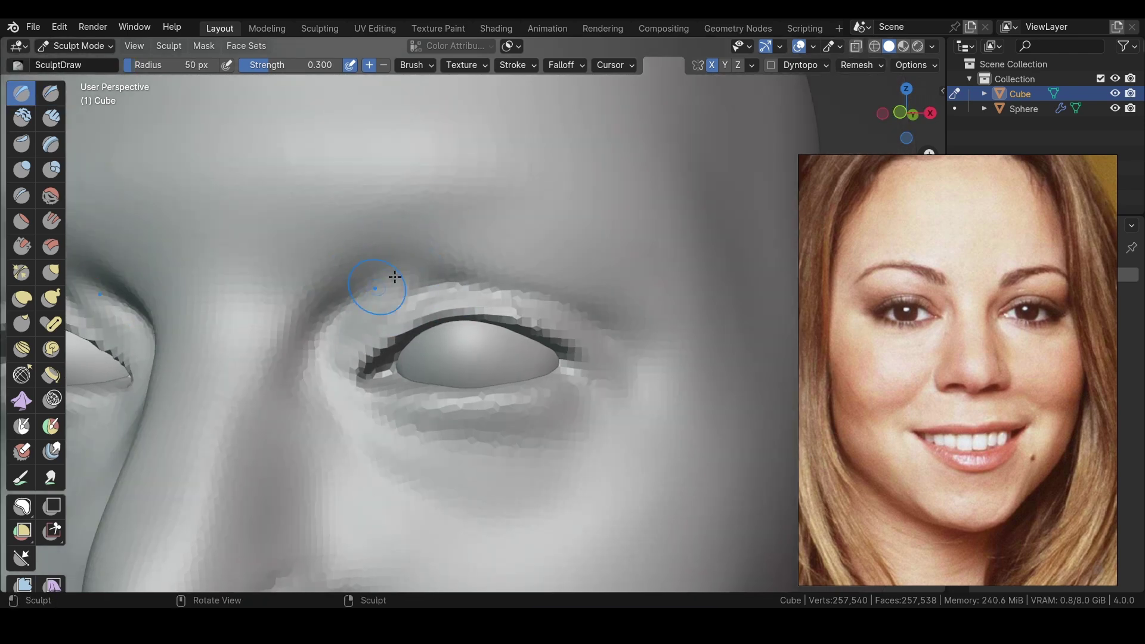
left_click_drag(395, 277, 501, 275)
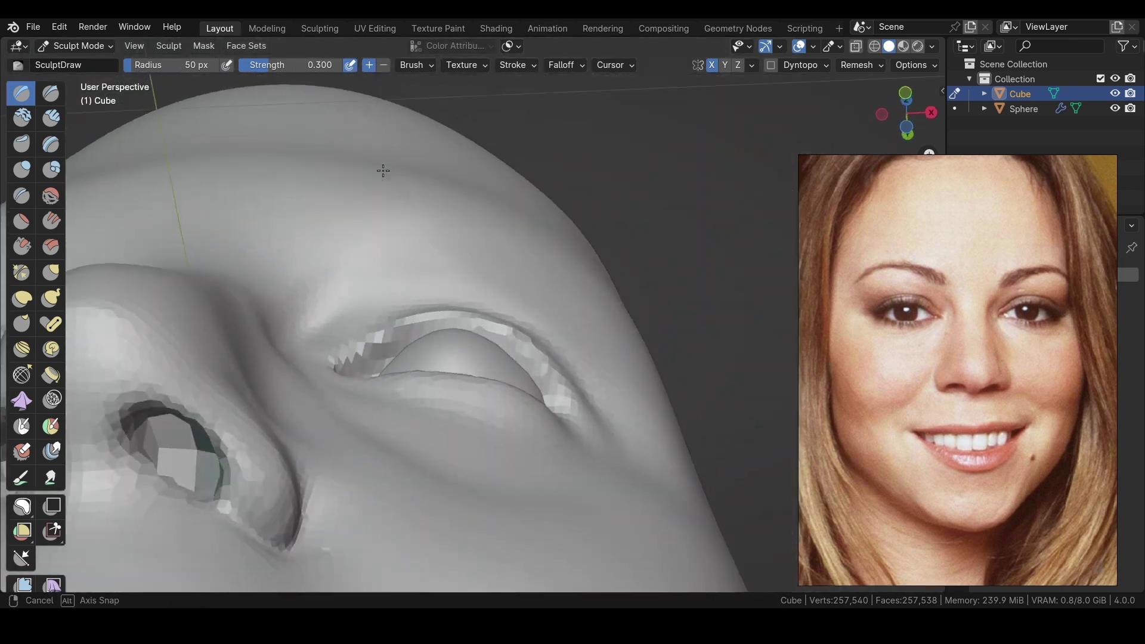
key("shift+x")
middle_click_drag(347, 334, 364, 333)
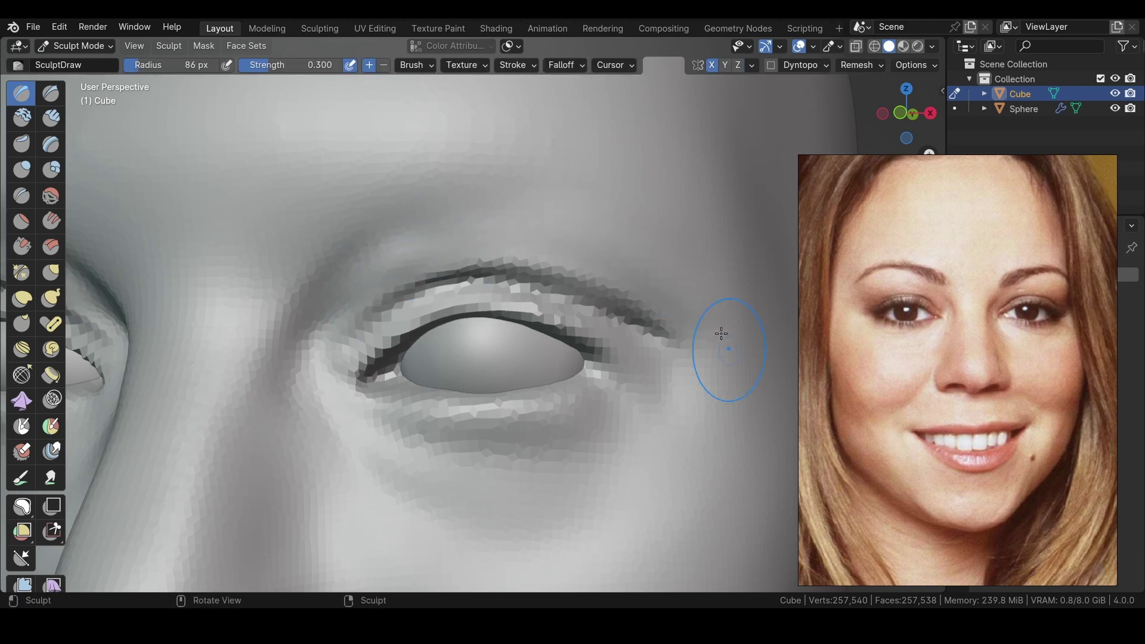
Inspect the left eye from front and side views, switching to the Grab brush
mouse_move(311, 292)
middle_mouse_down()
mouse_move(300, 166)
mouse_move(317, 266)
mouse_move(407, 353)
mouse_move(559, 248)
mouse_move(349, 176)
middle_mouse_up()
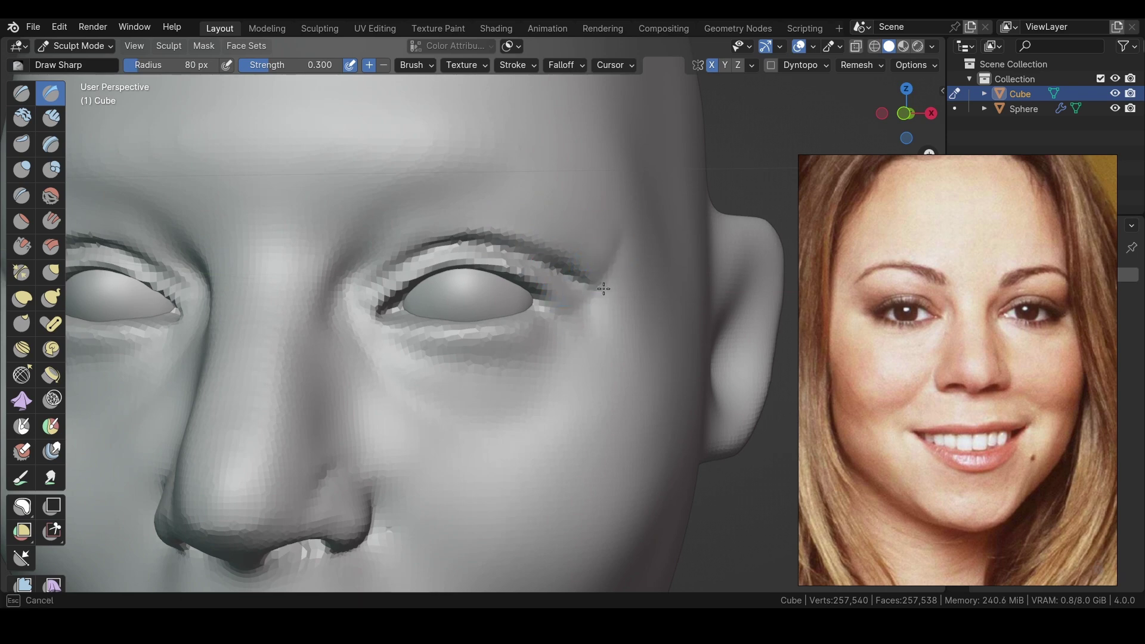
middle_click_drag(603, 289, 569, 286, "ctrl")
middle_click_drag(471, 194, 25, 96)
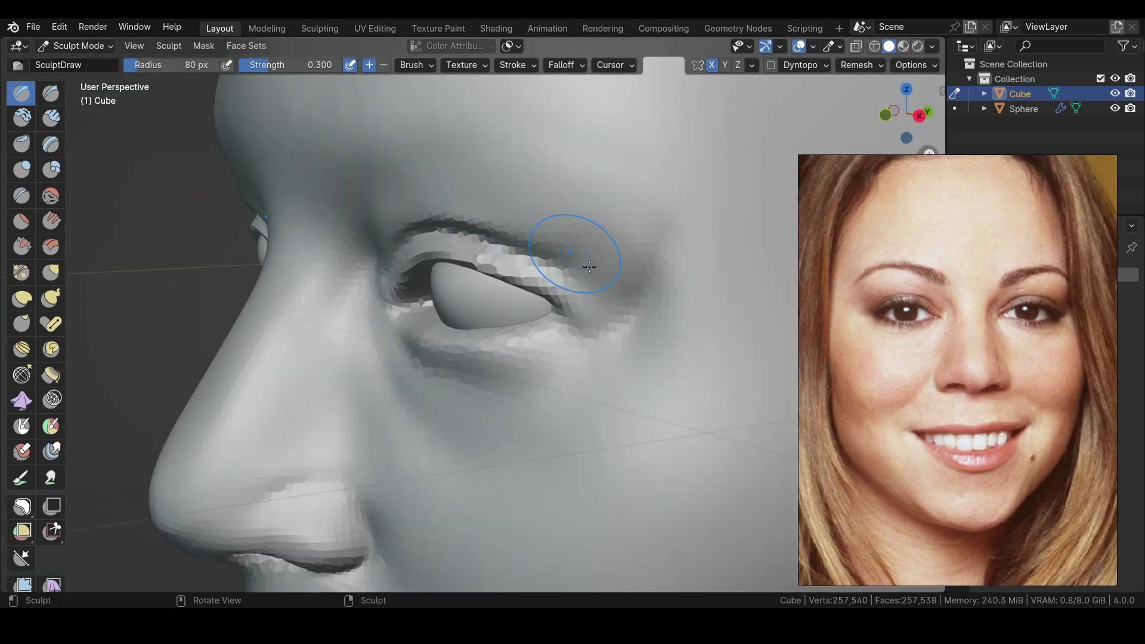
mouse_move(614, 301)
middle_mouse_down()
mouse_move(597, 338)
mouse_move(616, 194)
middle_mouse_up()
middle_click_drag(642, 355, 440, 399)
key("g")
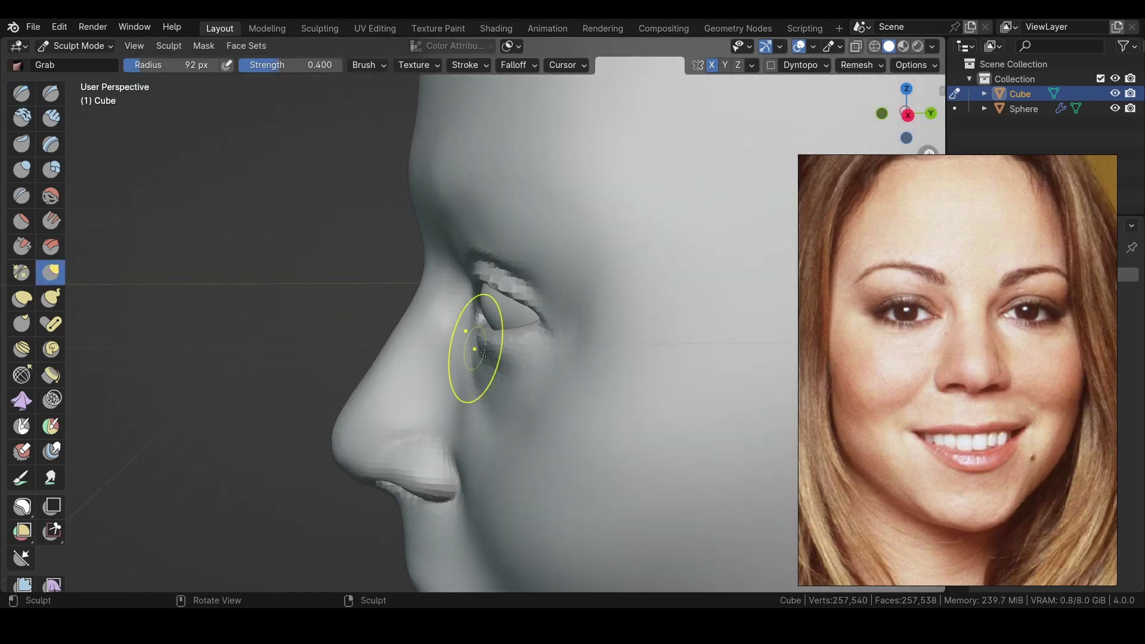
mouse_move(473, 358)
middle_mouse_down()
mouse_move(598, 280)
mouse_move(574, 339)
mouse_move(233, 357)
middle_mouse_up()
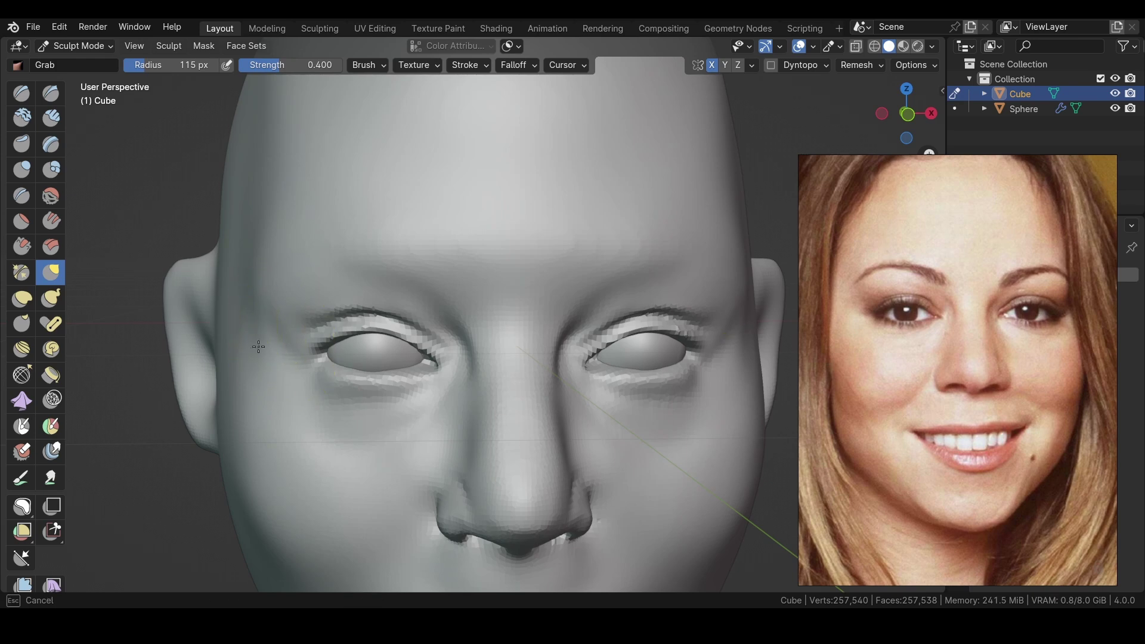
Orbit around the head to check its shape, ending close on the eyes and nose
scroll(248, 311, "down", 5)
scroll(824, 371, "down", 3)
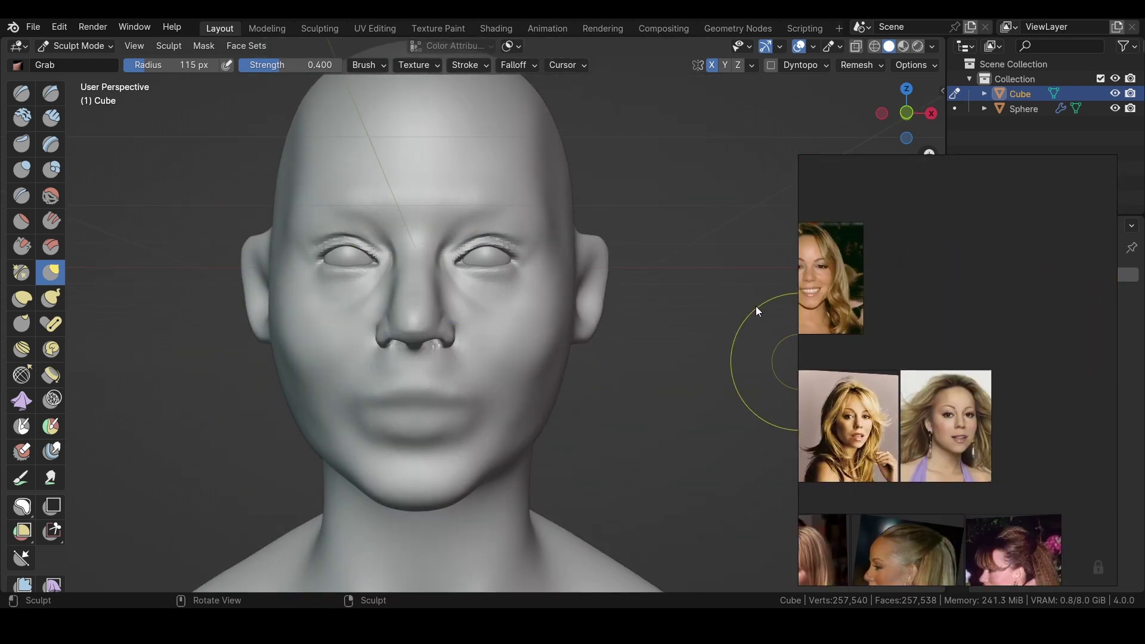
middle_click_drag(596, 358, 525, 334)
middle_click_drag(417, 251, 460, 230)
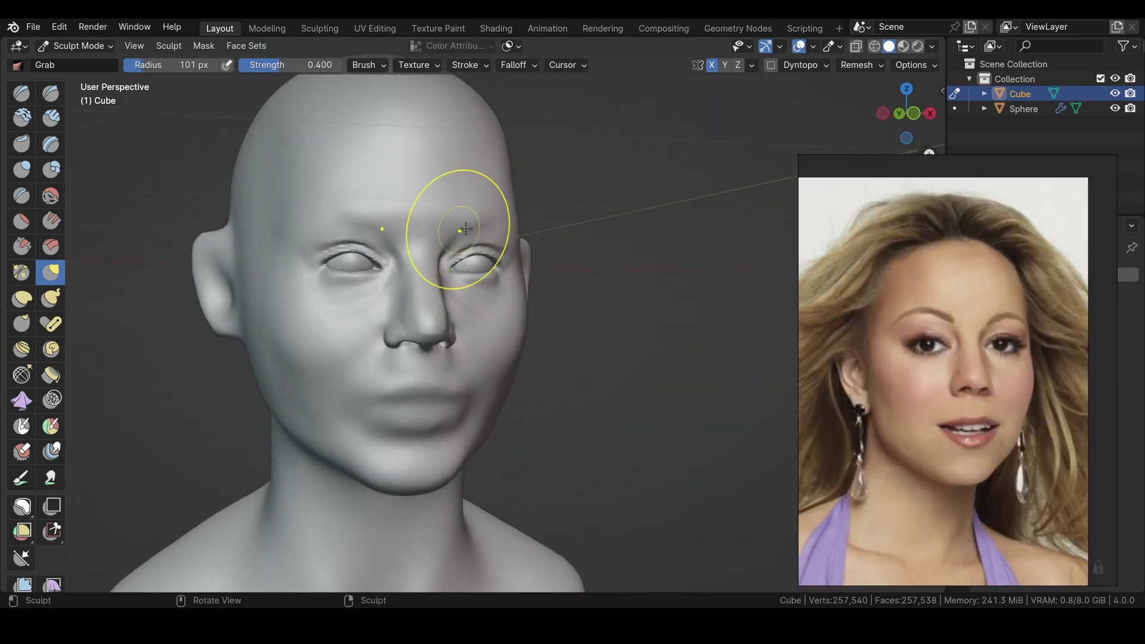
scroll(506, 225, "up", 3)
mouse_move(356, 224)
middle_mouse_down()
mouse_move(346, 244)
mouse_move(417, 257)
mouse_move(334, 269)
middle_mouse_up()
scroll(393, 280, "up", 3)
scroll(442, 267, "down", 3)
Lasso-mask the brows and upper lids, adjust them with Grab, then clear the mask
key("shift+space")
left_click(310, 286)
scroll(481, 304, "up", 3)
left_click_drag(481, 304, 417, 280)
left_click(50, 272)
middle_click_drag(358, 298, 454, 310)
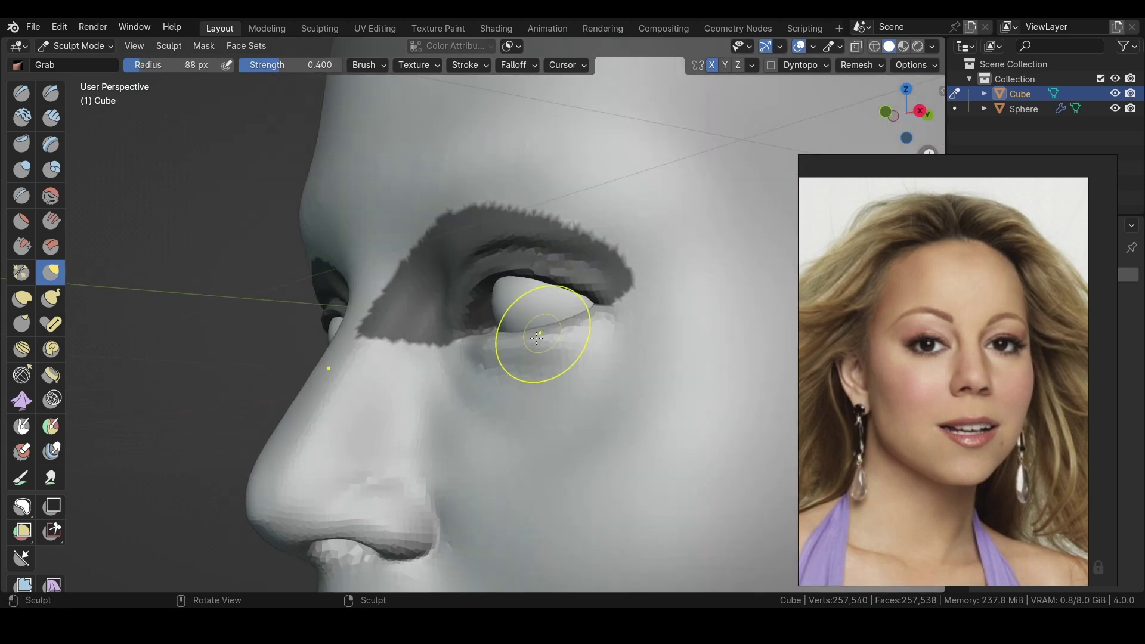
middle_click_drag(537, 338, 609, 389)
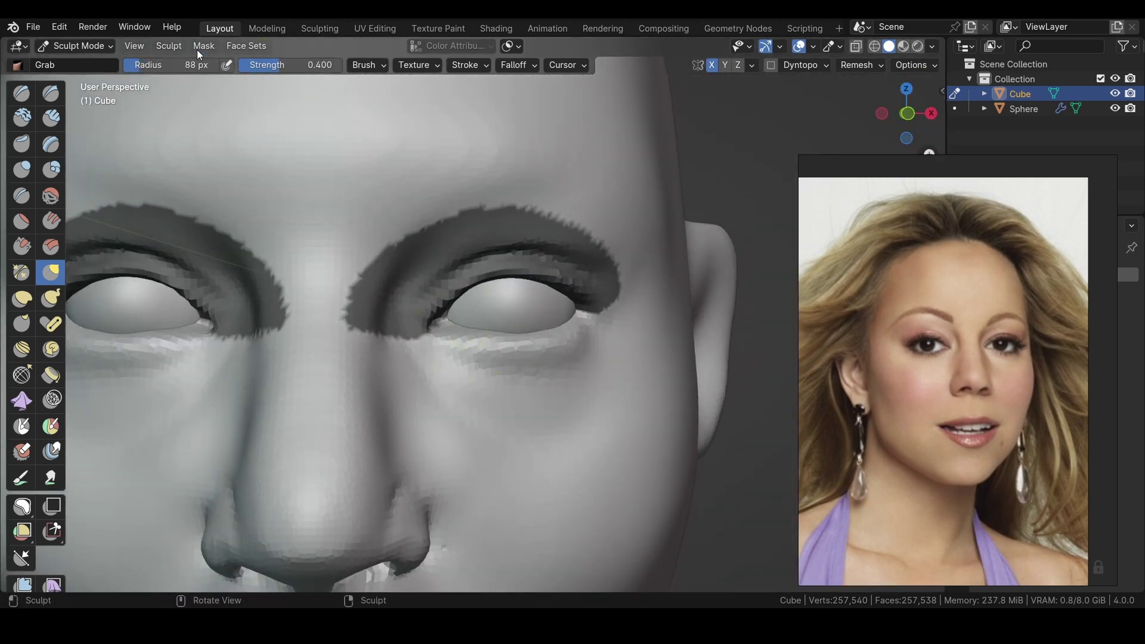
key("alt+m")
Set a smaller Draw Sharp brush and orbit to a three-quarter face view
scroll(608, 388, "down", 3)
mouse_move(235, 383)
middle_mouse_down()
mouse_move(359, 377)
mouse_move(490, 308)
middle_mouse_up()
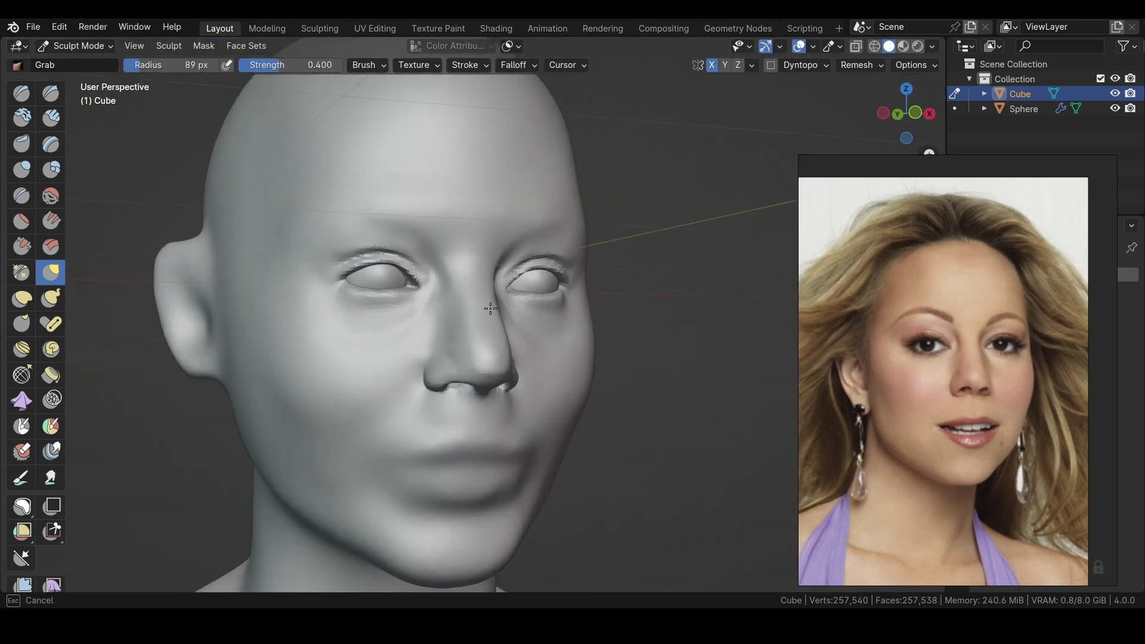
left_click(51, 93)
middle_click_drag(381, 298, 418, 299)
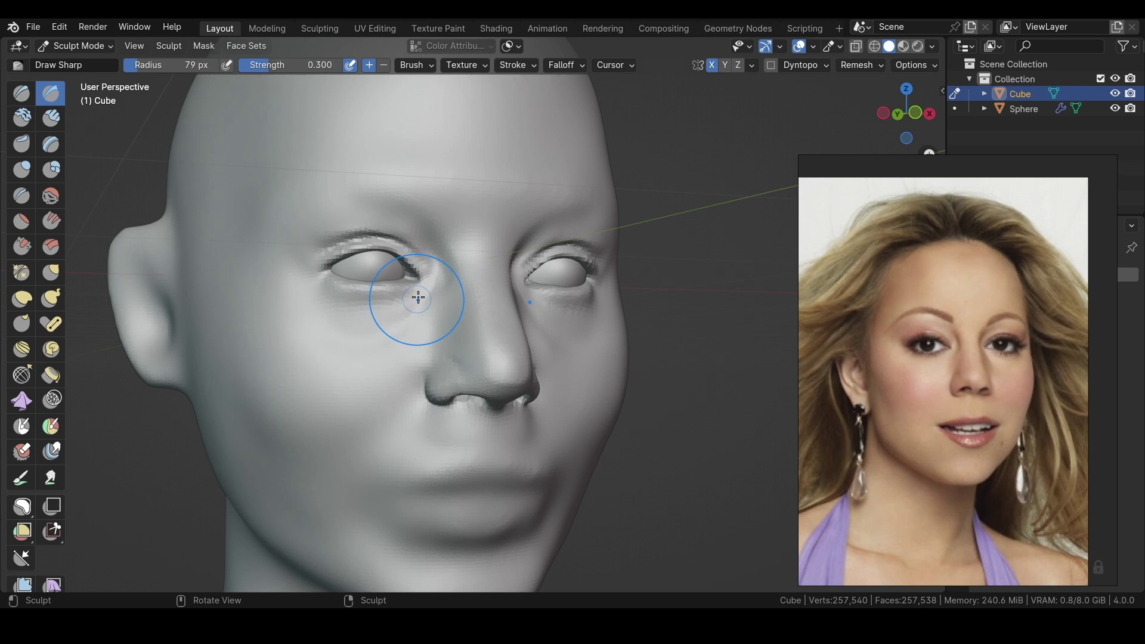
left_click(435, 370)
mouse_move(434, 370)
middle_mouse_down()
mouse_move(358, 340)
mouse_move(342, 352)
mouse_move(423, 307)
mouse_move(450, 343)
mouse_move(552, 325)
mouse_move(531, 294)
middle_mouse_up()
Alternate the Draw and Grab brushes while checking the head's side profile
key("x")
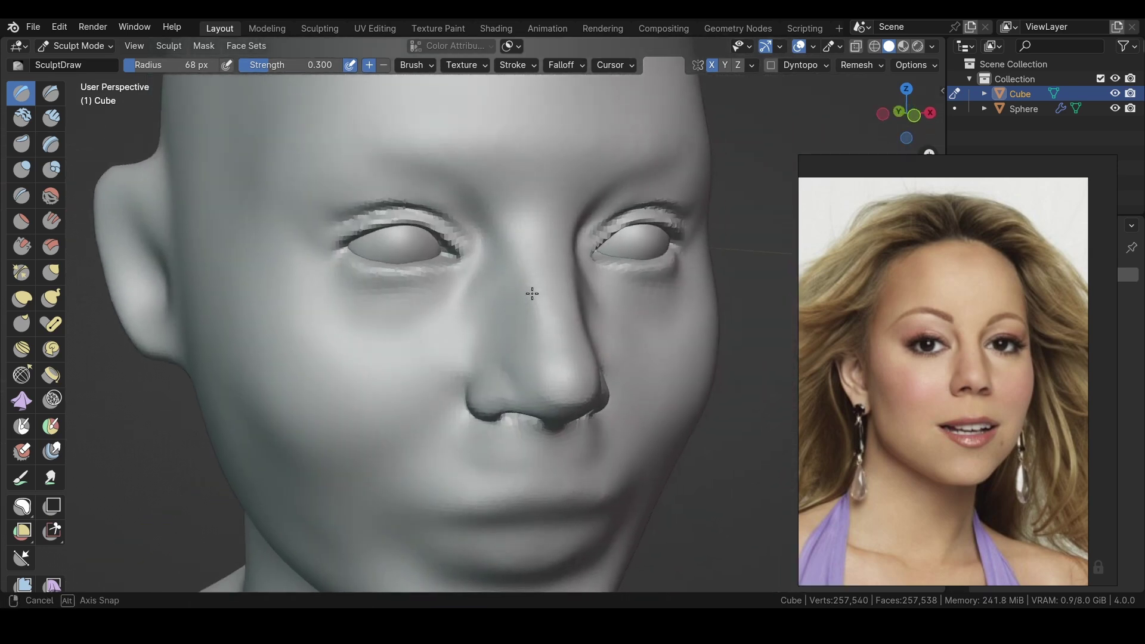
scroll(464, 358, "up", 2)
key("g")
mouse_move(405, 377)
middle_mouse_down()
mouse_move(386, 341)
mouse_move(418, 305)
middle_mouse_up()
scroll(582, 256, "down", 4)
key("x")
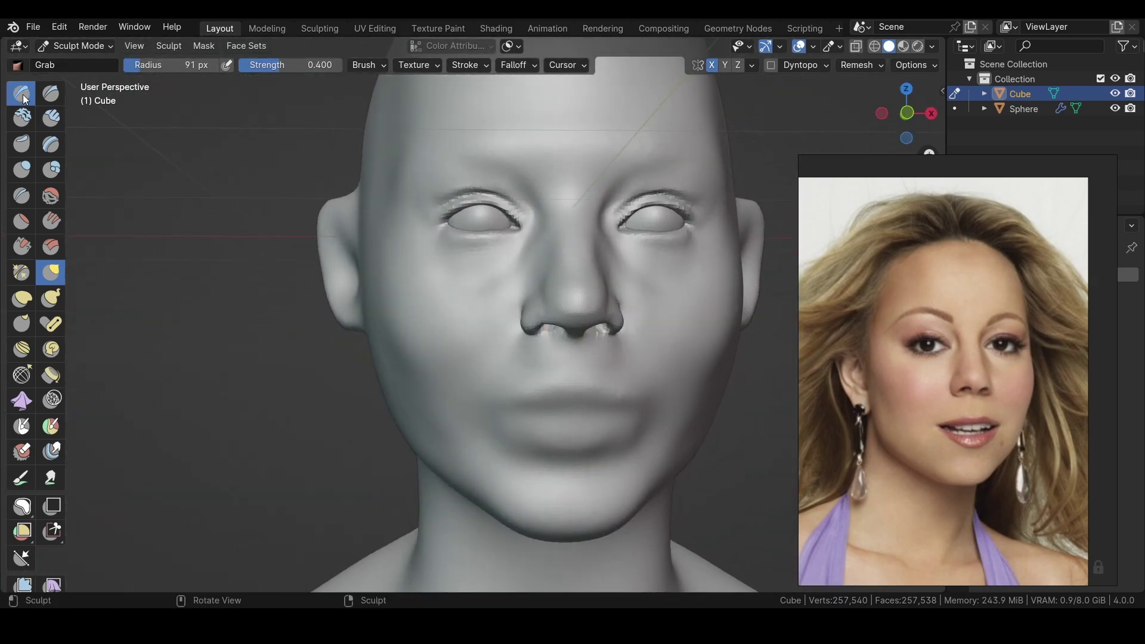
scroll(567, 281, "up", 5)
Review three-quarter views of the nose and head, picking Scrape then Draw Sharp
mouse_move(566, 280)
middle_mouse_down()
mouse_move(551, 306)
mouse_move(435, 255)
middle_mouse_up()
scroll(551, 307, "down", 2)
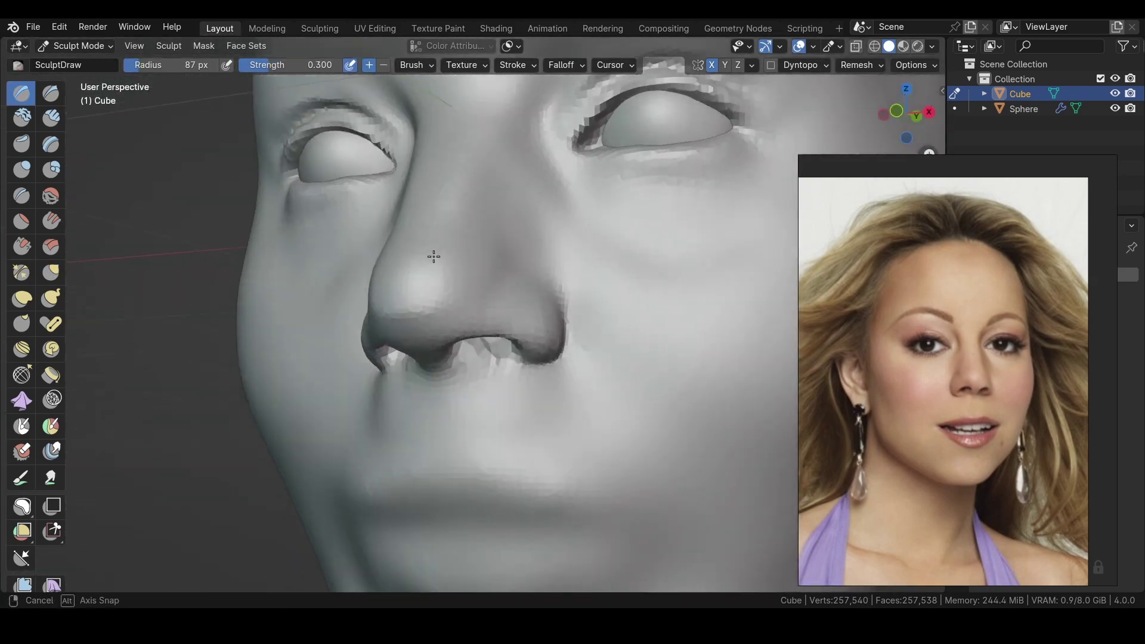
scroll(363, 334, "down", 2)
mouse_move(364, 335)
middle_mouse_down()
mouse_move(312, 382)
mouse_move(409, 332)
mouse_move(421, 354)
middle_mouse_up()
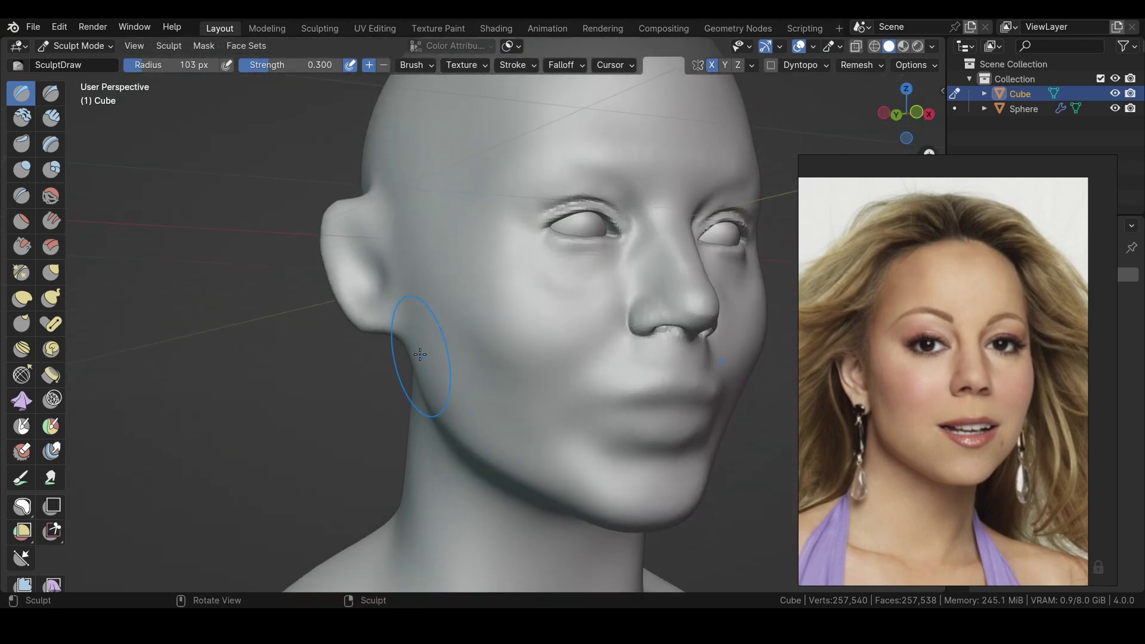
mouse_move(457, 404)
middle_mouse_down()
mouse_move(418, 358)
mouse_move(447, 305)
middle_mouse_up()
left_click(21, 246)
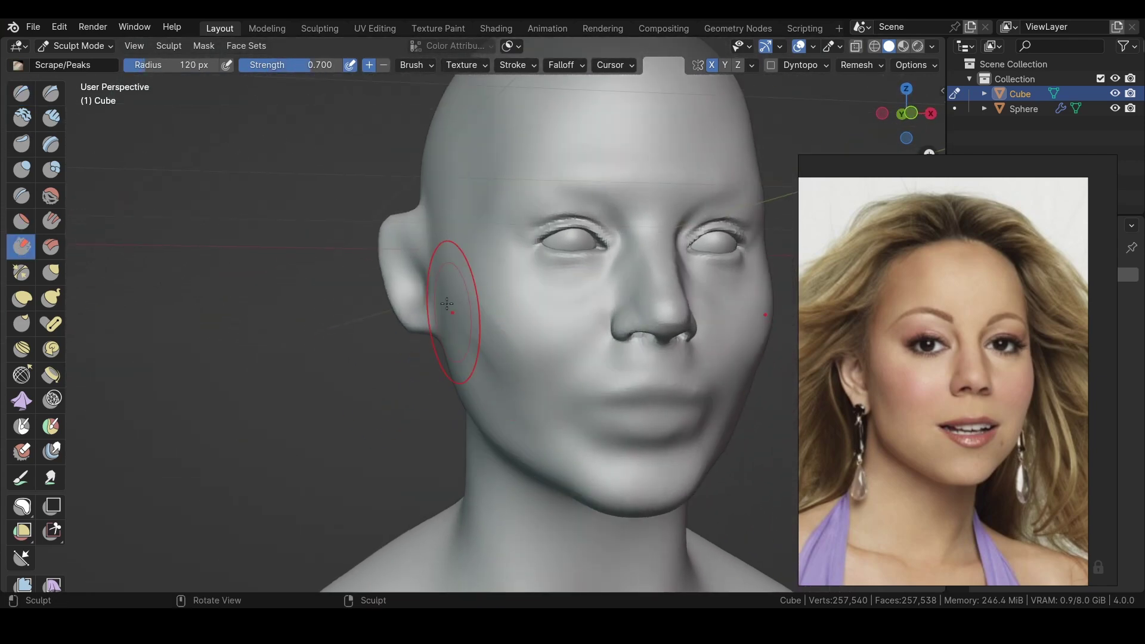
left_click(50, 93)
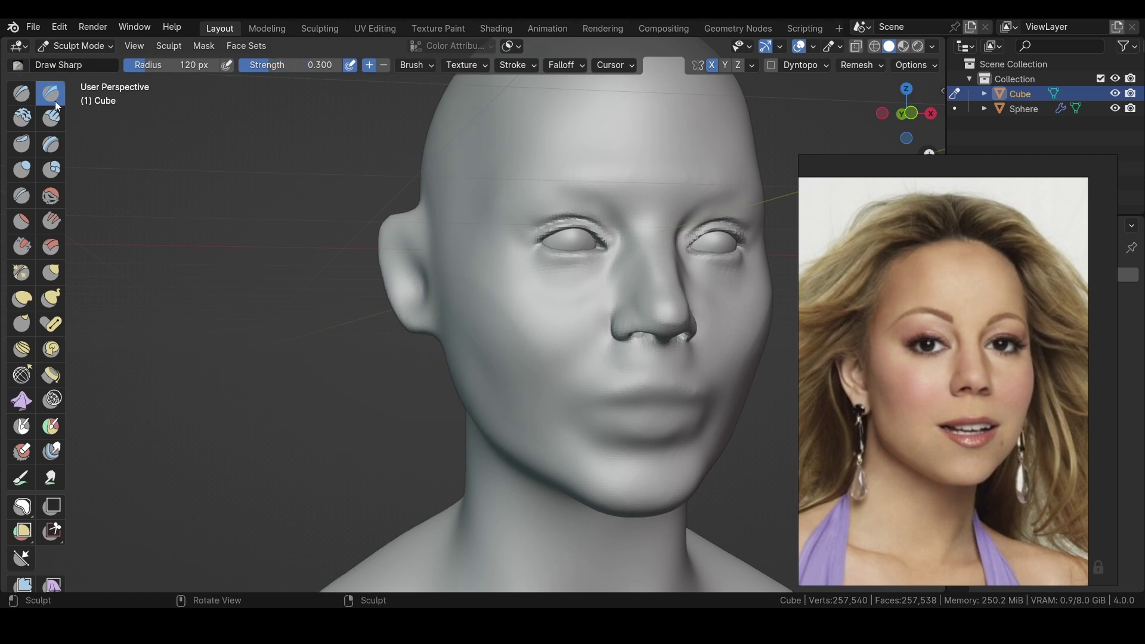
middle_click_drag(358, 281, 393, 273)
Build out the cheek contour on both sides, then recheck the face with Scrape
left_click_drag(506, 400, 446, 347)
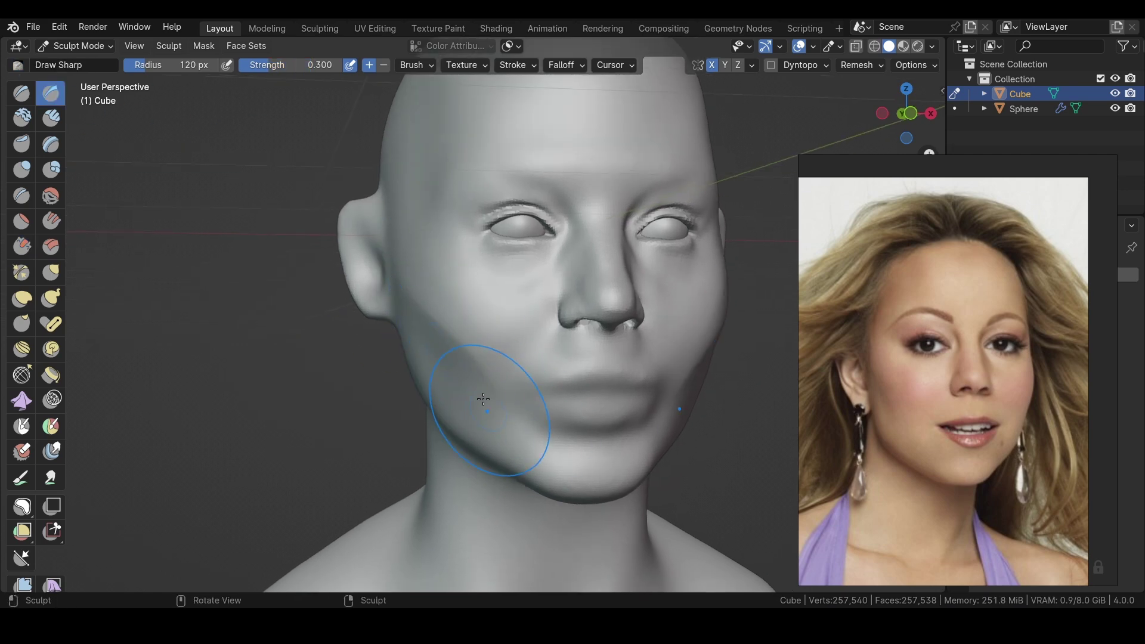
middle_click_drag(470, 337, 388, 323)
left_click(22, 246)
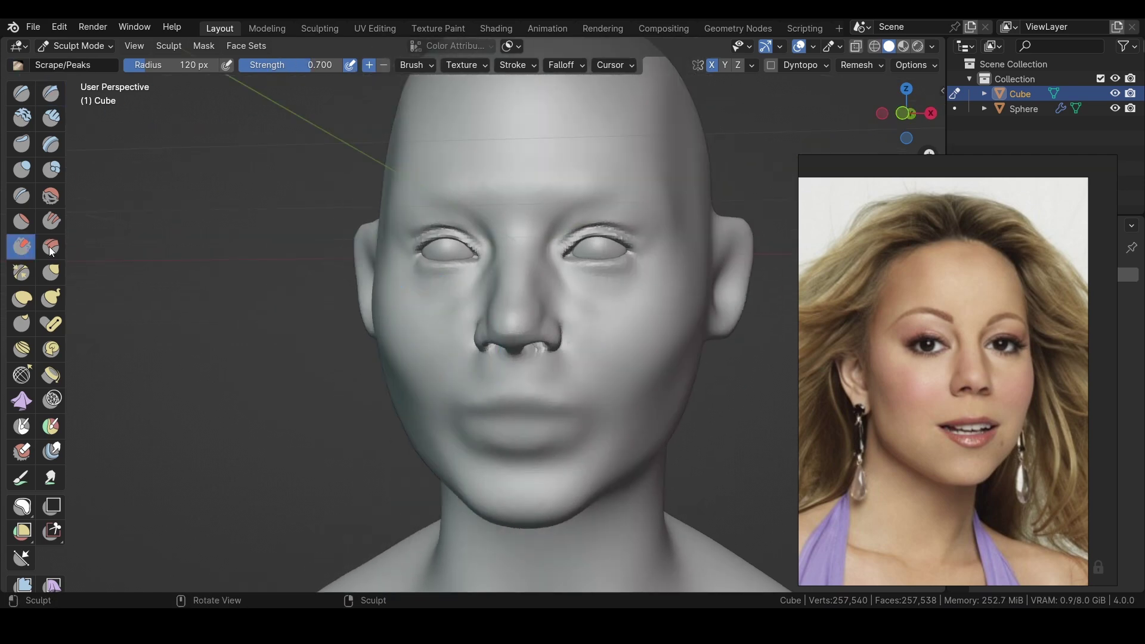
middle_click_drag(670, 299, 681, 280)
mouse_move(636, 394)
middle_mouse_down()
mouse_move(647, 294)
mouse_move(626, 301)
mouse_move(632, 342)
middle_mouse_up()
left_click(50, 92)
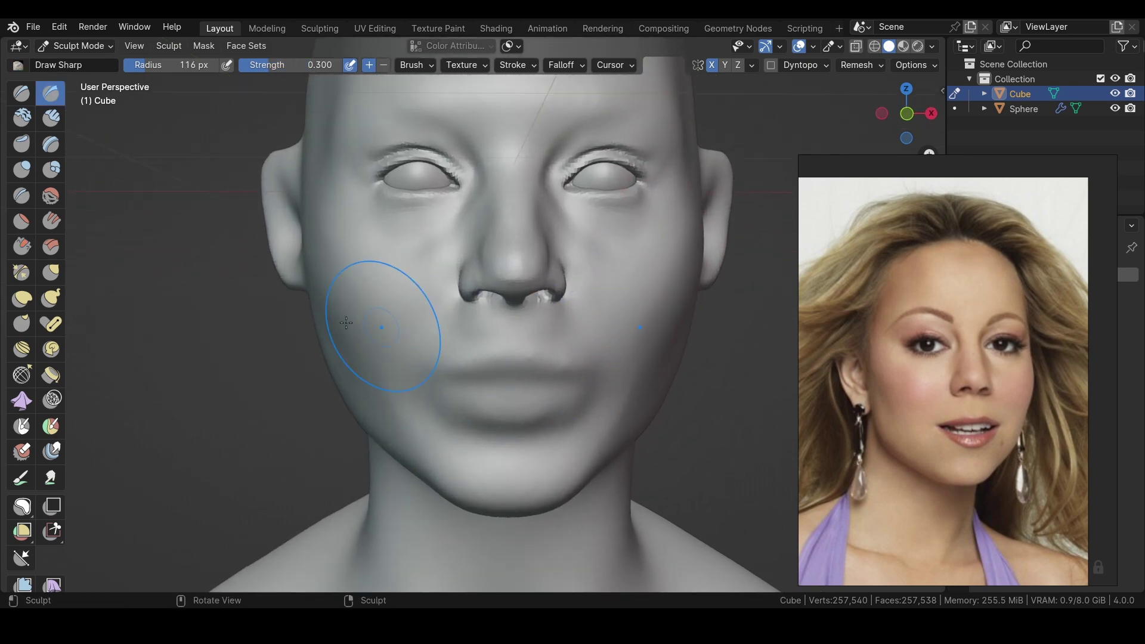
Swap to a different full-size reference photo and compare the head against it
middle_click_drag(380, 390, 466, 453)
scroll(989, 474, "down", 5)
scroll(1082, 463, "down", 2)
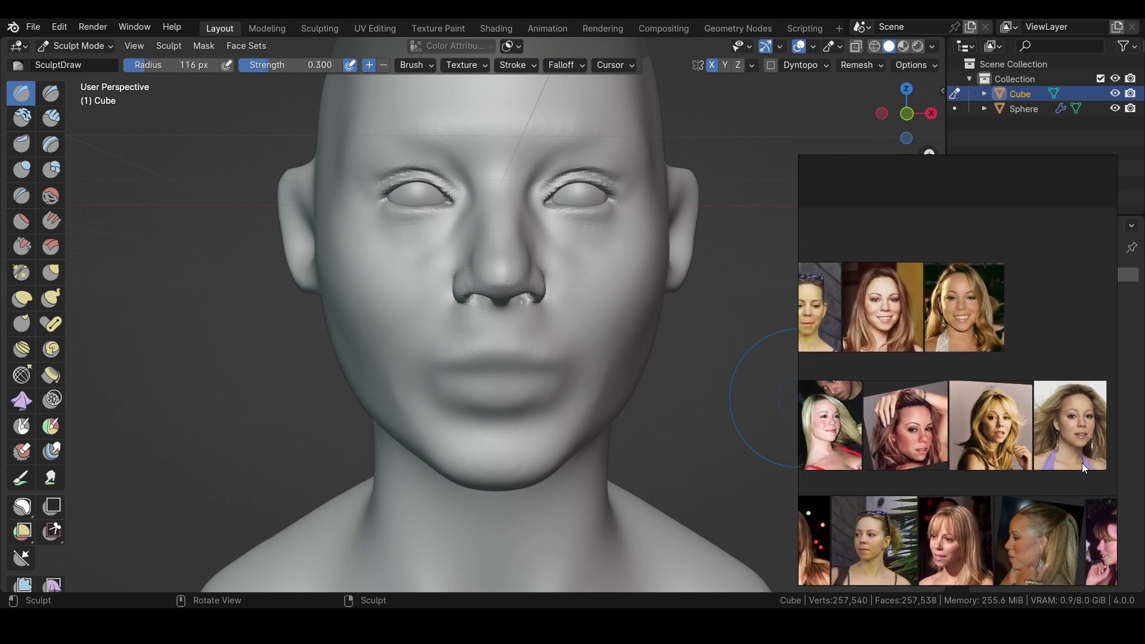
scroll(1049, 418, "down", 2)
scroll(1050, 418, "down", 2)
left_click(937, 459)
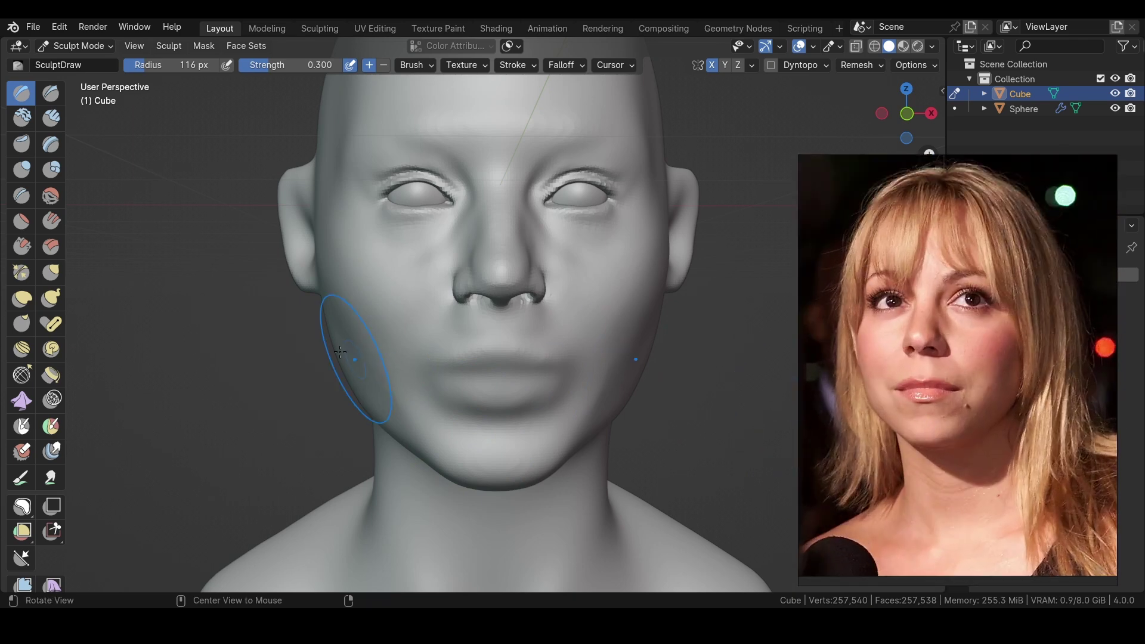
middle_click_drag(381, 370, 277, 365)
Work under the chin, alternating the Scrape and Grab brushes
left_click(21, 246)
mouse_move(409, 409)
middle_mouse_down()
mouse_move(422, 409)
mouse_move(340, 410)
mouse_move(352, 411)
mouse_move(361, 382)
middle_mouse_up()
key("g")
left_click(22, 246)
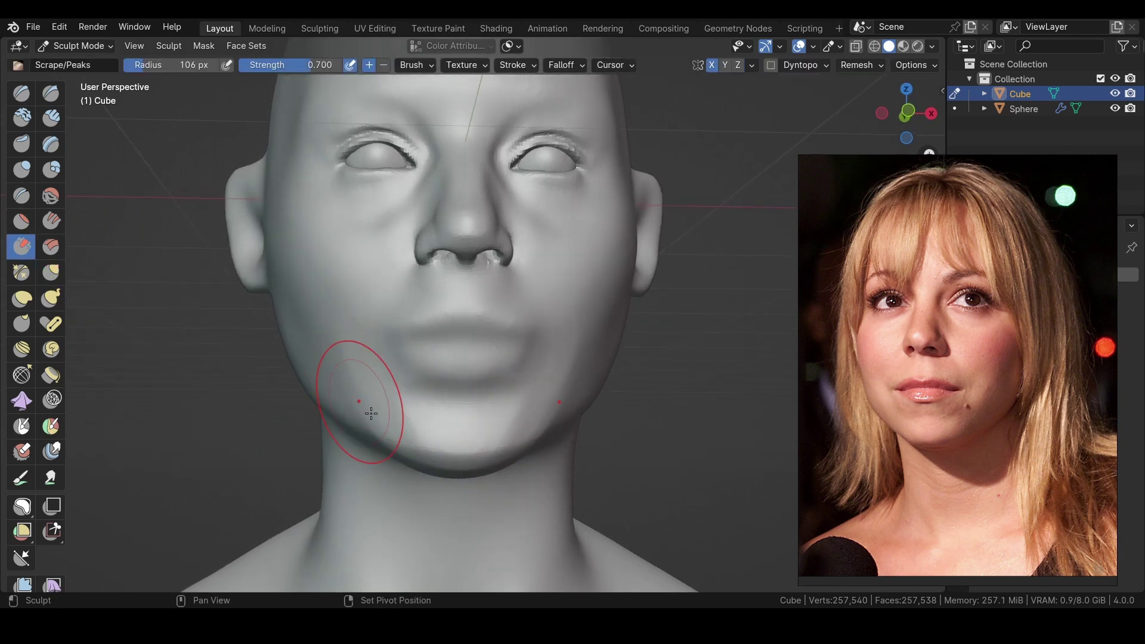
scroll(354, 361, "down", 2)
Carve and deepen a sharper line between the lips with Draw Sharp
left_click(51, 93)
mouse_move(403, 344)
middle_mouse_down()
mouse_move(404, 370)
mouse_move(473, 370)
middle_mouse_up()
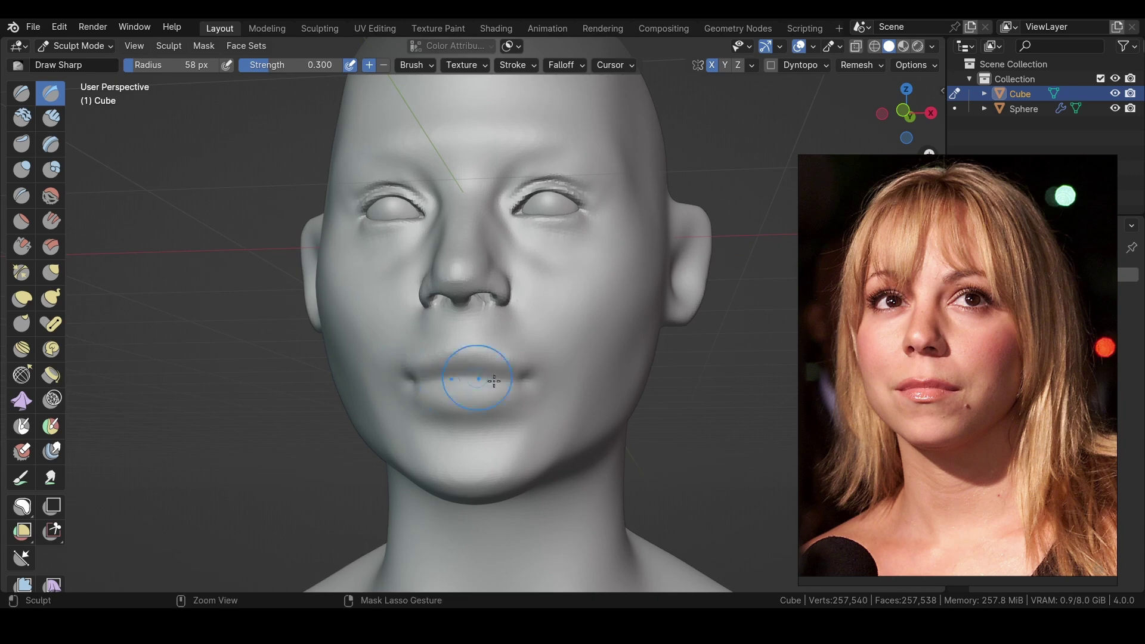
left_click_drag(473, 370, 403, 378, "ctrl")
mouse_move(404, 379)
middle_mouse_down()
mouse_move(405, 362)
mouse_move(438, 395)
middle_mouse_up()
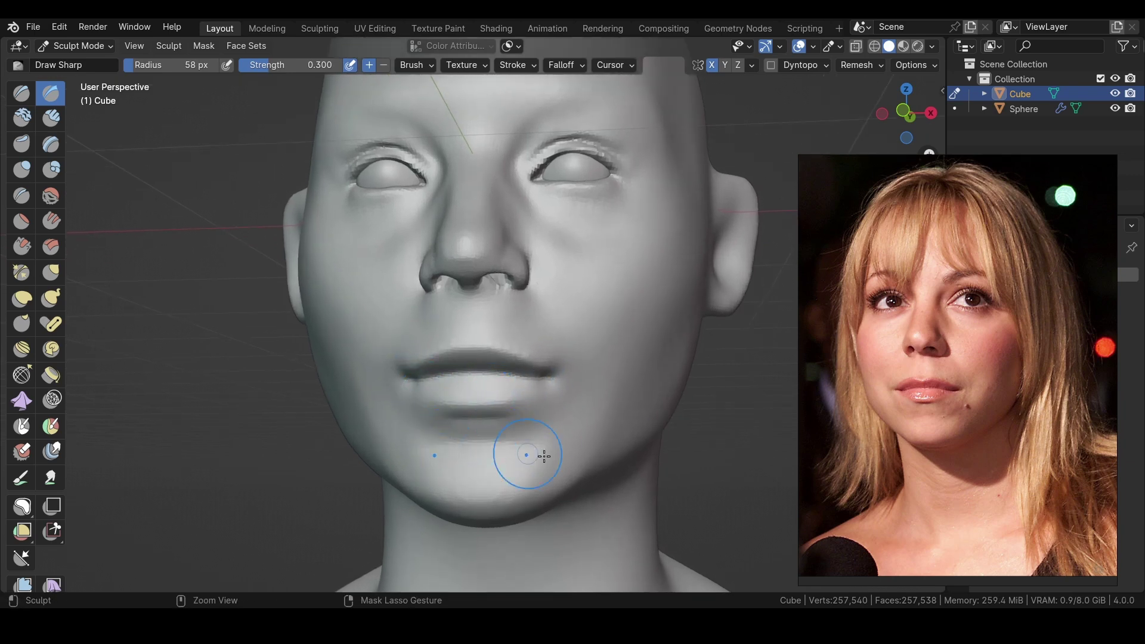
middle_click_drag(544, 456, 413, 485)
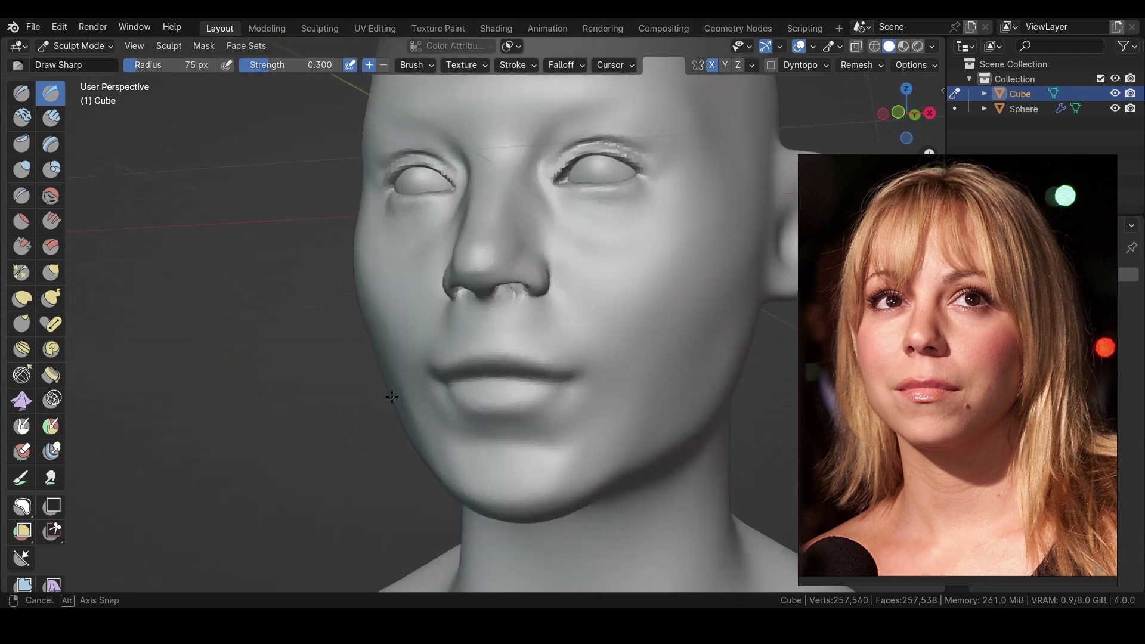
mouse_move(549, 415)
middle_mouse_down()
mouse_move(572, 369)
mouse_move(605, 366)
middle_mouse_up()
Enlarge the standard Draw brush and view the face from below
key("x")
key("f")
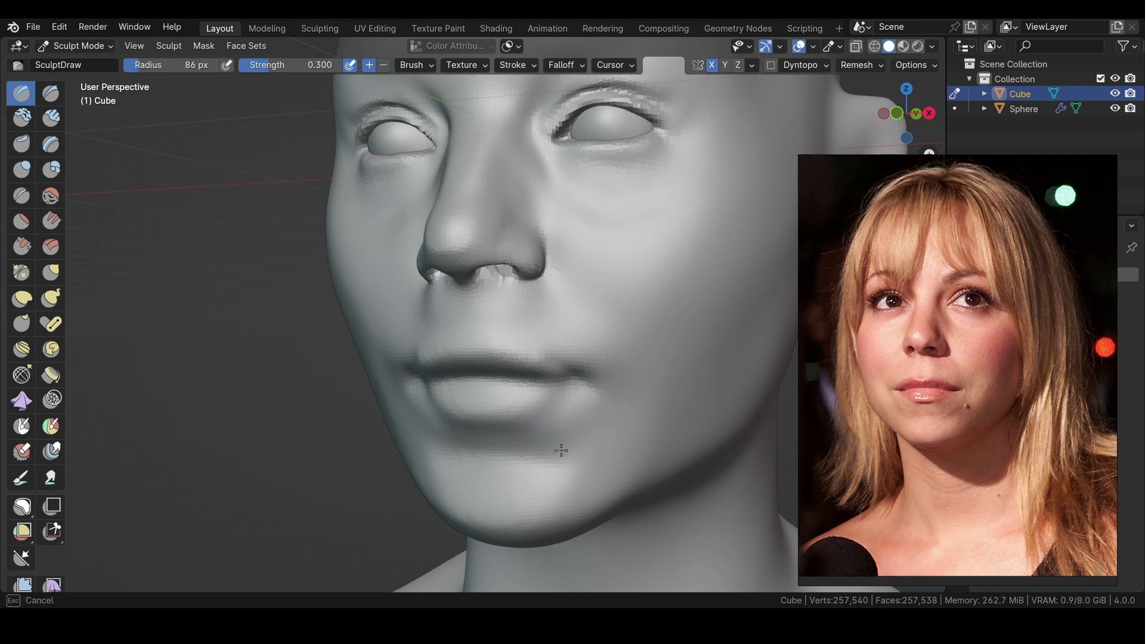
left_click(621, 357)
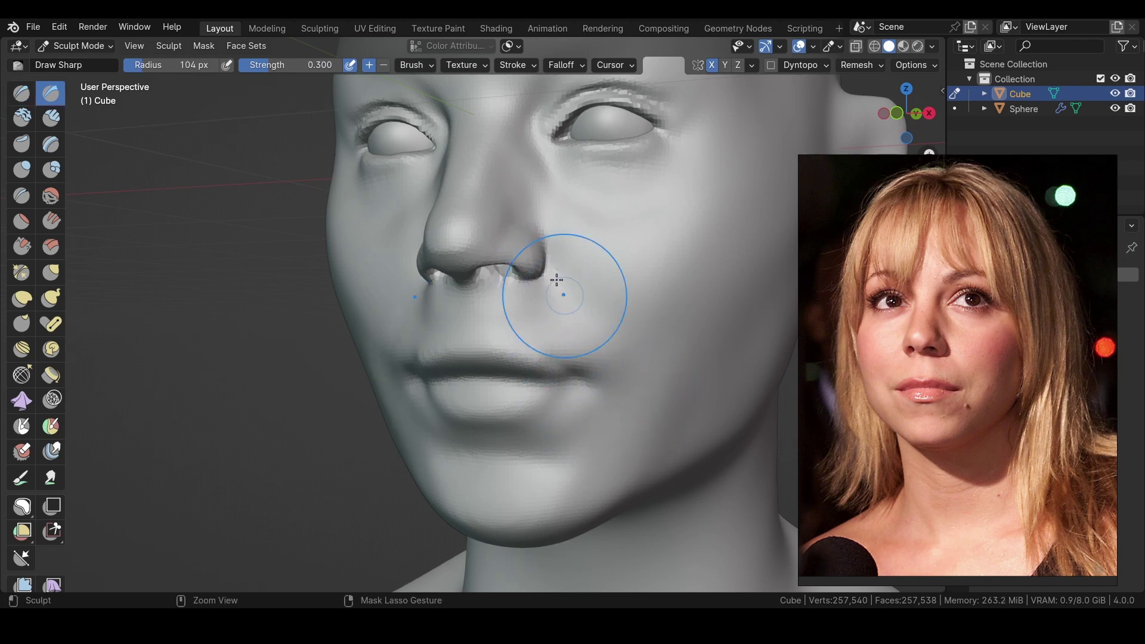
left_click(596, 322)
key("x")
middle_click_drag(542, 265, 572, 317)
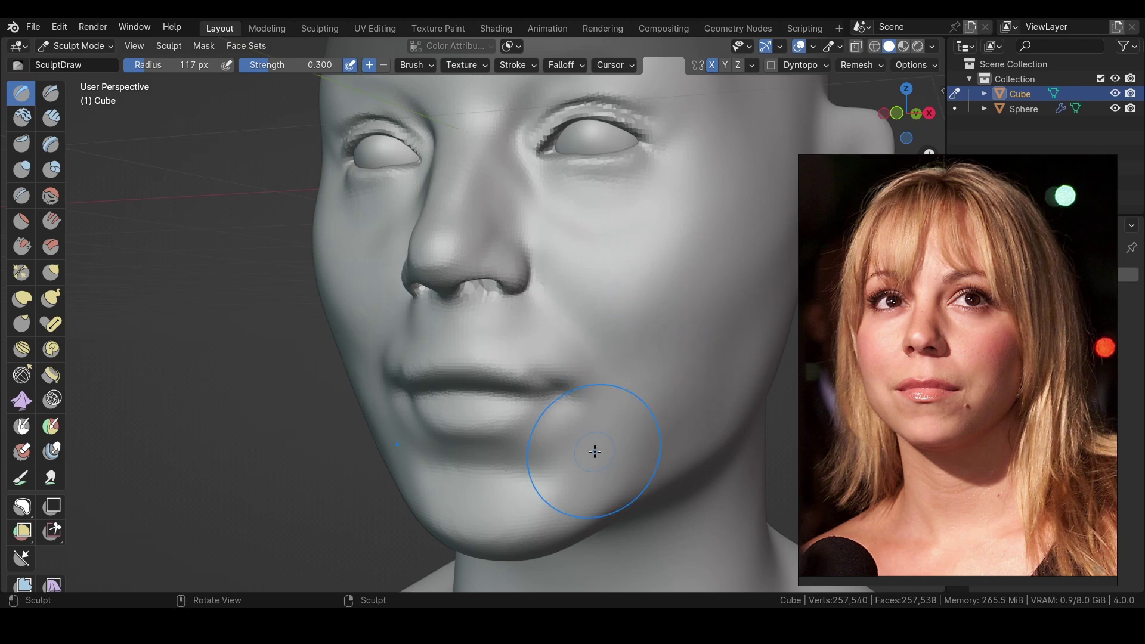
middle_click_drag(594, 452, 382, 287)
Shrink the brush and sculpt a small stroke just below the nose
key("g")
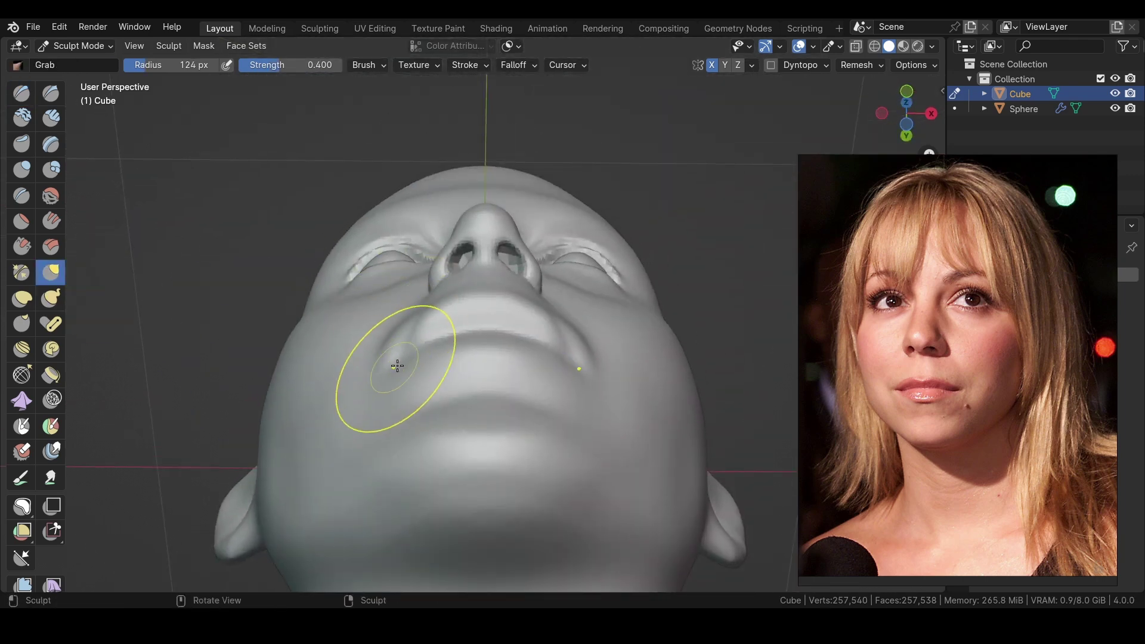
mouse_move(549, 292)
middle_mouse_down()
mouse_move(306, 335)
mouse_move(302, 376)
middle_mouse_up()
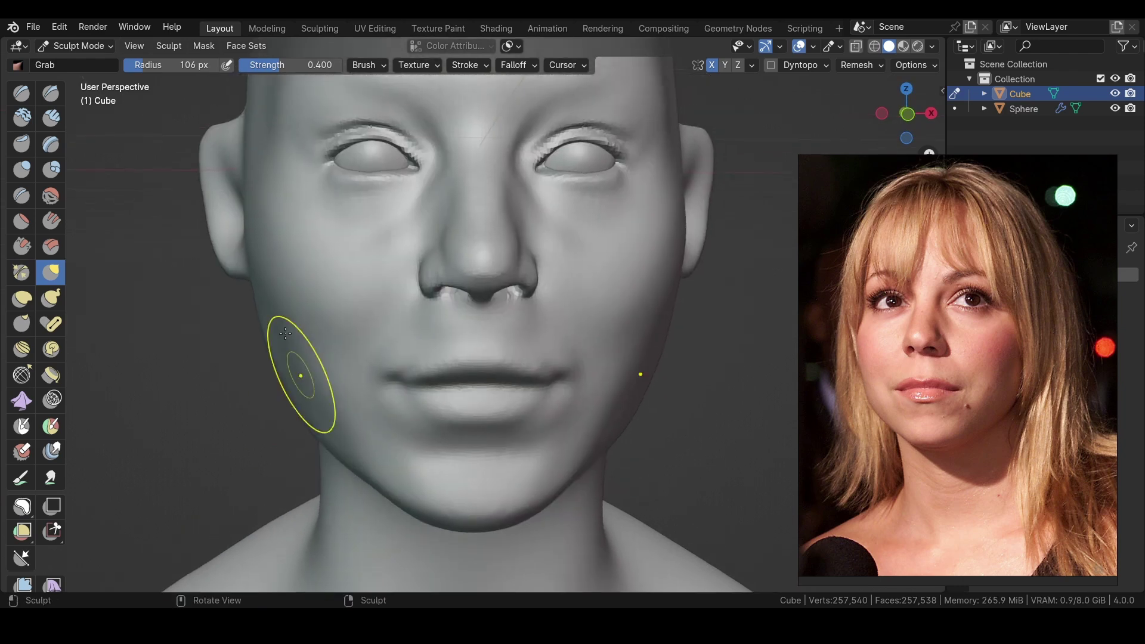
scroll(445, 315, "up", 3)
key("f")
left_click(445, 316)
scroll(473, 327, "up", 1)
left_click_drag(473, 327, 495, 306)
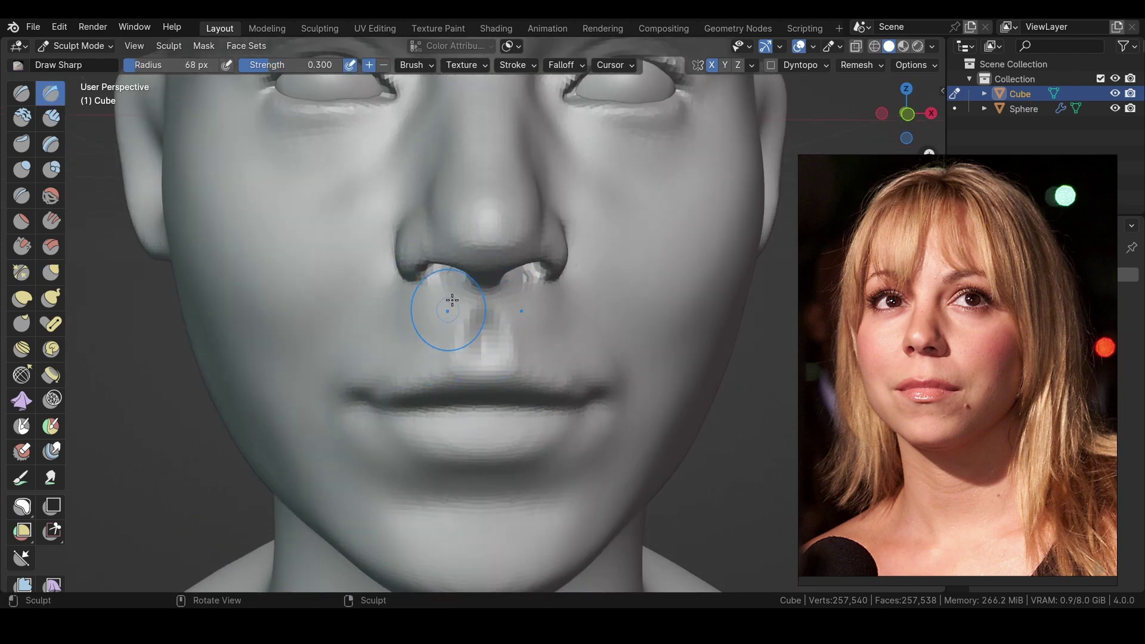
Check the mouth from below and the front, alternating Draw and Grab brushes
key("x")
scroll(525, 346, "up", 1)
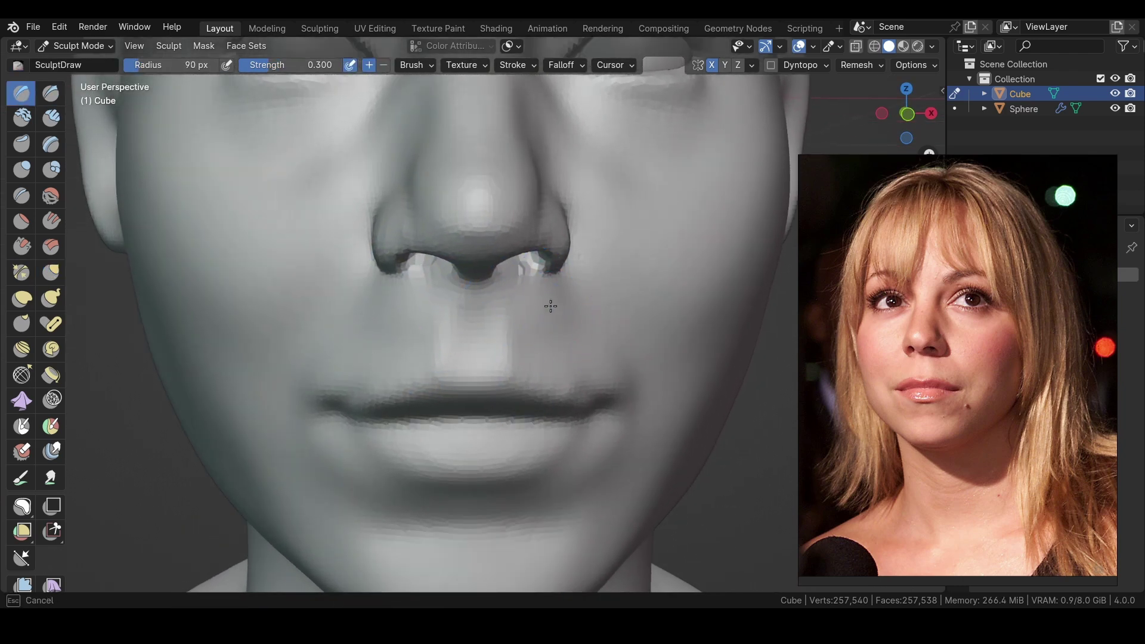
key("g")
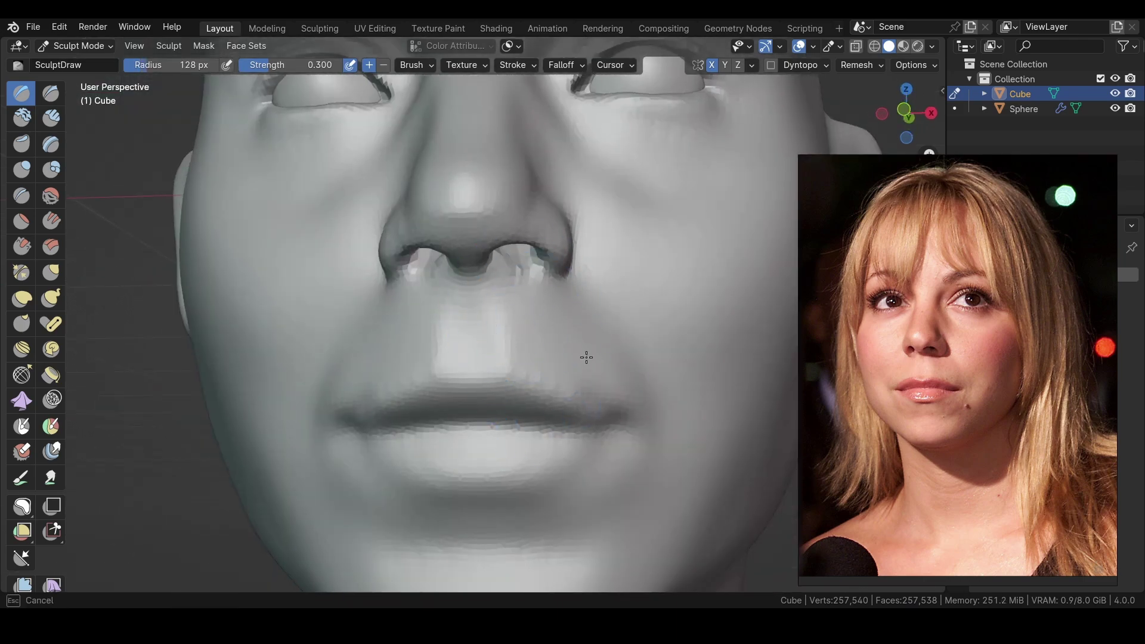
middle_click_drag(585, 356, 564, 392)
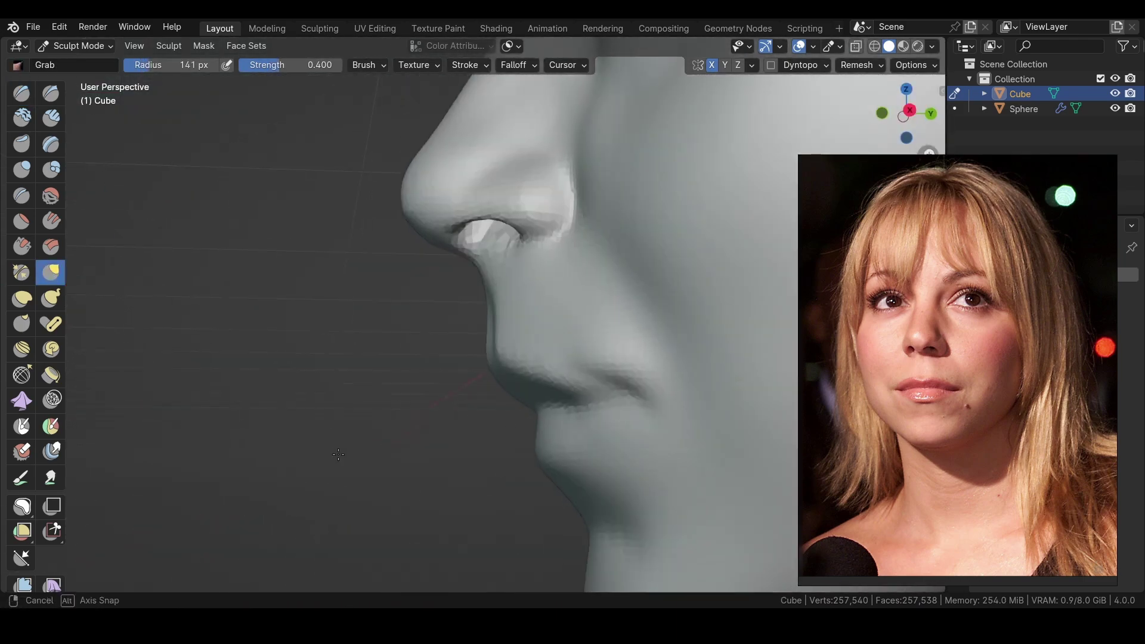
mouse_move(624, 419)
middle_mouse_down()
mouse_move(435, 506)
mouse_move(350, 375)
middle_mouse_up()
key("x")
scroll(350, 375, "up", 2)
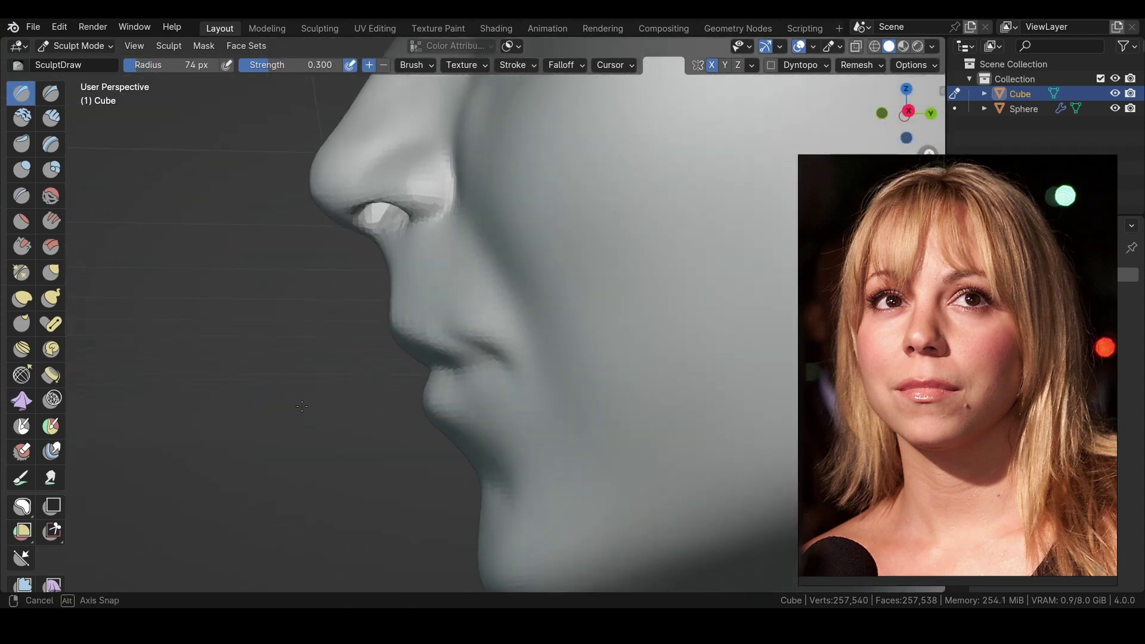
mouse_move(427, 407)
middle_mouse_down()
mouse_move(453, 361)
mouse_move(357, 396)
mouse_move(472, 413)
middle_mouse_up()
Reshape under the chin with Draw Sharp and Grab, shrinking the Draw brush
key("shift+x")
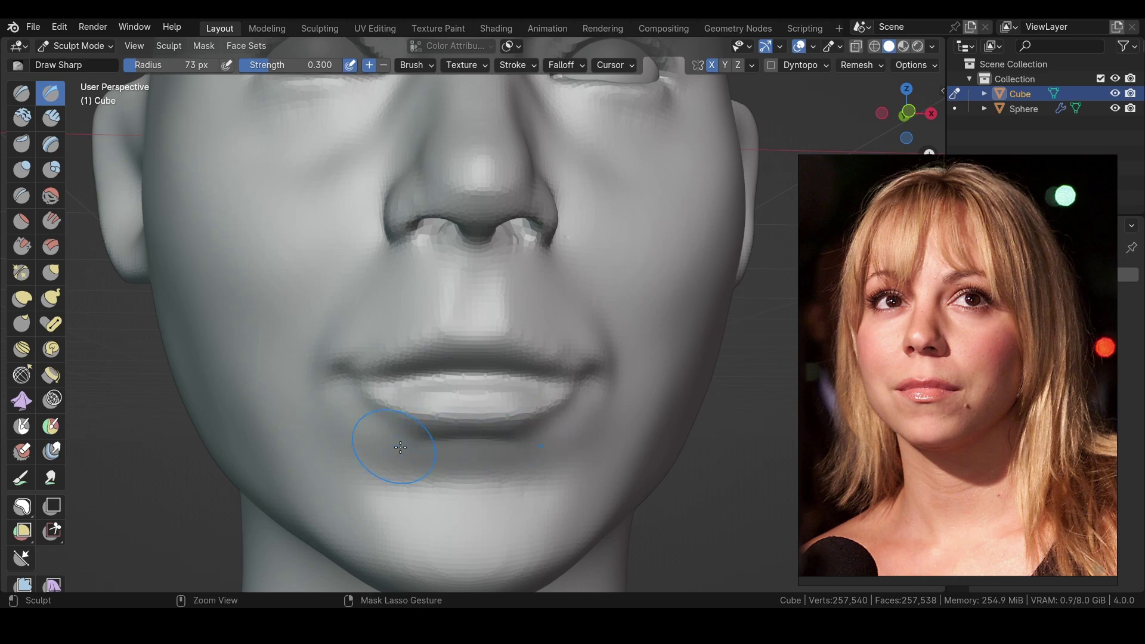
scroll(400, 447, "down", 2)
key("g")
mouse_move(400, 447)
middle_mouse_down()
mouse_move(358, 414)
mouse_move(428, 346)
mouse_move(473, 421)
mouse_move(384, 371)
mouse_move(348, 326)
mouse_move(446, 340)
mouse_move(303, 366)
middle_mouse_up()
scroll(384, 371, "up", 2)
key("x")
key("bracketleft")
key("bracketleft")
key("bracketleft")
key("g")
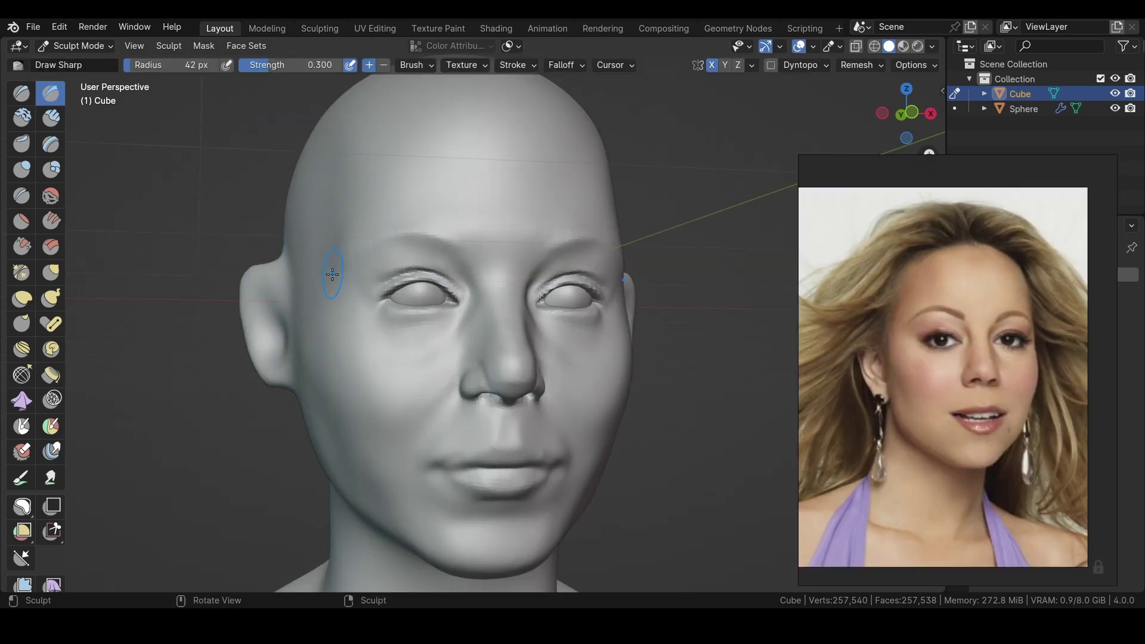
Inspect the head from three-quarter angles and reshape the brow with the Grab brush
mouse_move(363, 243)
middle_mouse_down()
mouse_move(346, 271)
mouse_move(471, 222)
mouse_move(417, 210)
mouse_move(382, 249)
middle_mouse_up()
scroll(382, 249, "up", 2)
mouse_move(489, 265)
middle_mouse_down()
mouse_move(566, 299)
mouse_move(534, 302)
middle_mouse_up()
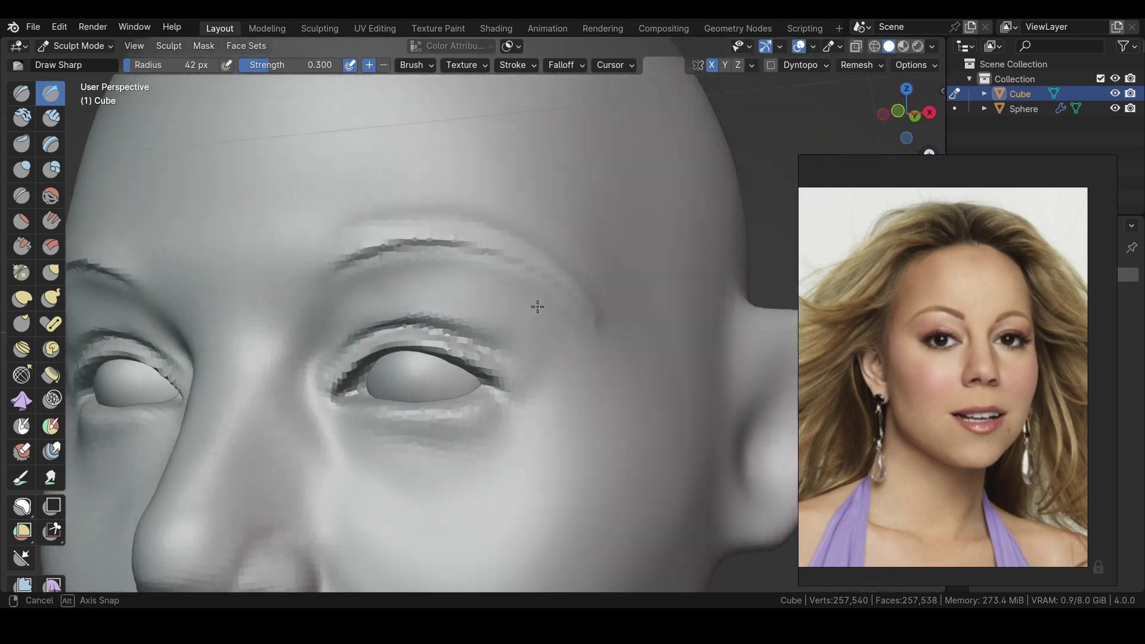
scroll(519, 276, "down", 5)
mouse_move(399, 417)
middle_mouse_down()
mouse_move(270, 373)
mouse_move(362, 376)
middle_mouse_up()
left_click(50, 272)
mouse_move(77, 266)
middle_mouse_down()
mouse_move(249, 226)
mouse_move(383, 281)
mouse_move(388, 255)
middle_mouse_up()
scroll(312, 255, "down", 3)
Refine the forehead with the Draw brush at a smaller radius
left_click(21, 93)
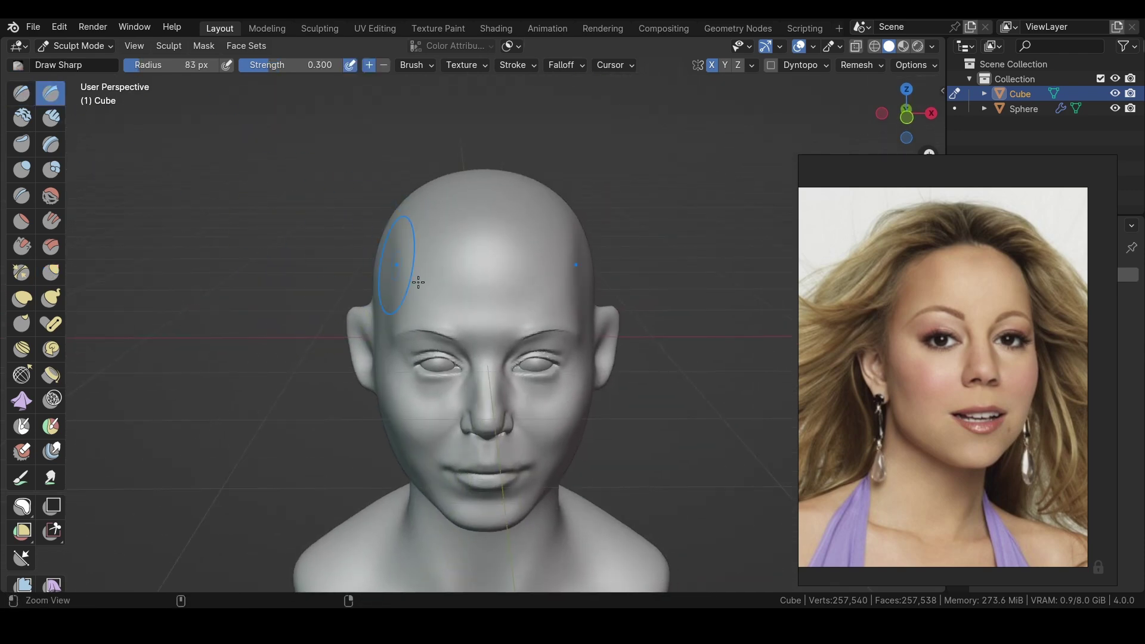
scroll(379, 238, "up", 2)
mouse_move(391, 229)
middle_mouse_down()
mouse_move(358, 215)
mouse_move(481, 292)
mouse_move(579, 219)
middle_mouse_up()
key("x")
mouse_move(476, 327)
middle_mouse_down()
mouse_move(430, 317)
mouse_move(524, 295)
middle_mouse_up()
middle_click_drag(379, 288, 378, 257)
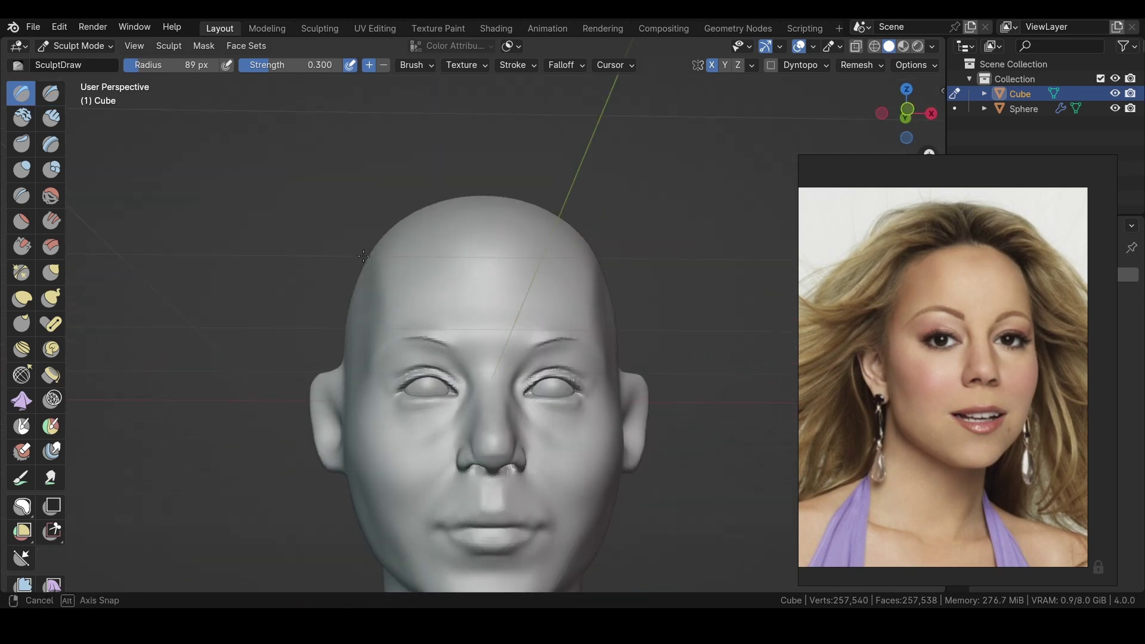
key("f")
left_click(442, 312)
Flatten the brow and top of the skull with the Scrape brush
scroll(566, 325, "up", 2)
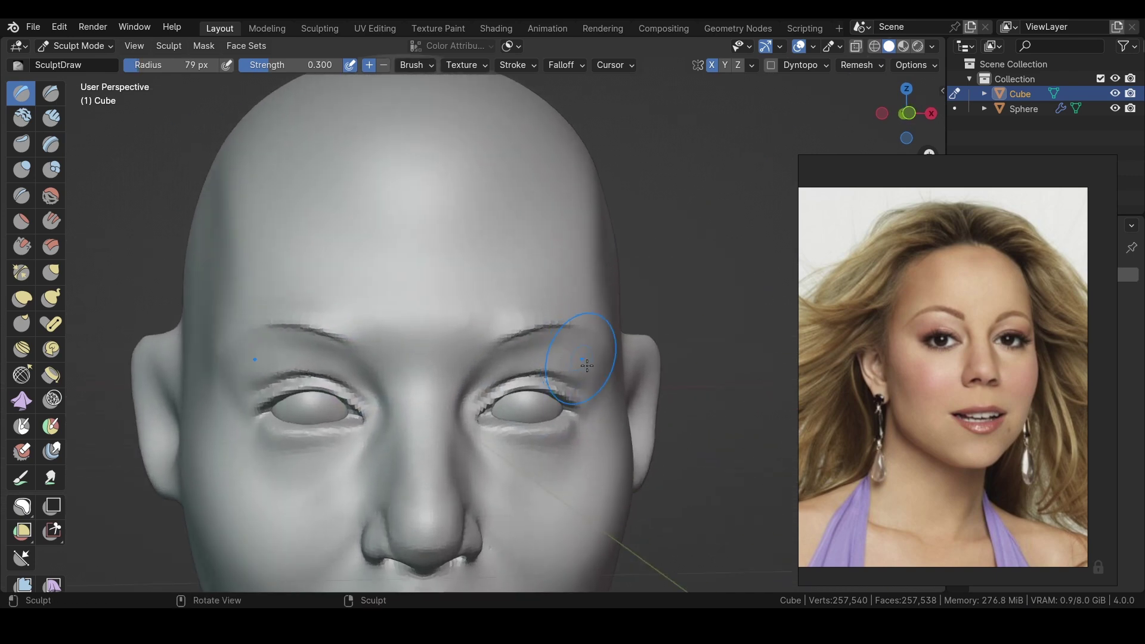
scroll(576, 332, "up", 1)
mouse_move(575, 332)
middle_mouse_down()
mouse_move(519, 327)
mouse_move(577, 332)
middle_mouse_up()
scroll(576, 333, "down", 3)
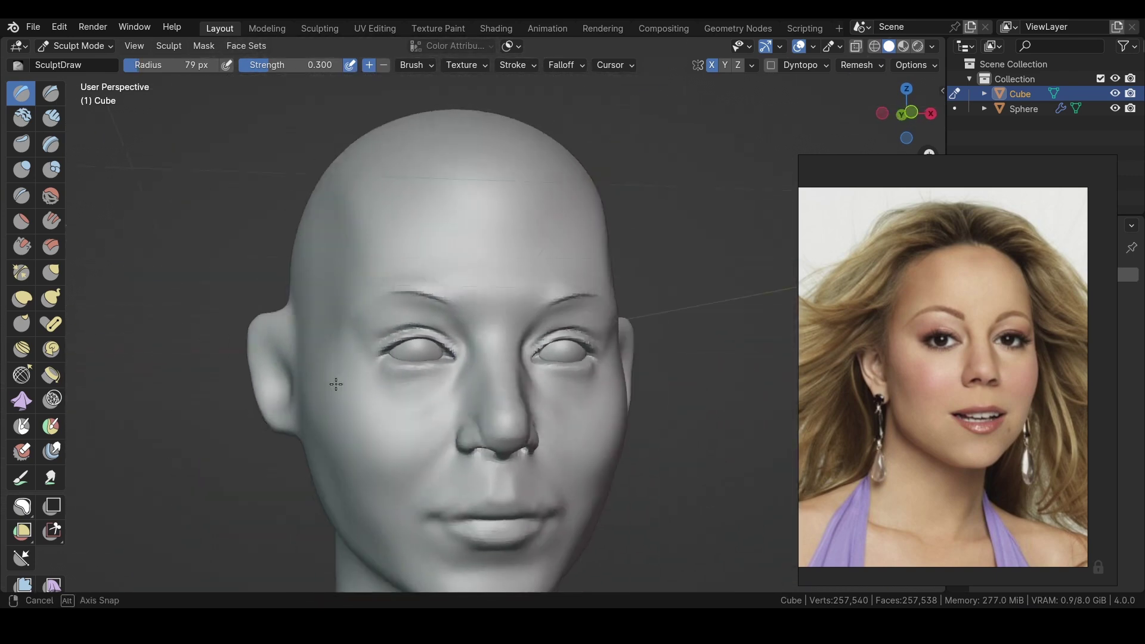
mouse_move(333, 383)
middle_mouse_down()
mouse_move(317, 256)
mouse_move(354, 266)
mouse_move(600, 169)
middle_mouse_up()
key("shift+t")
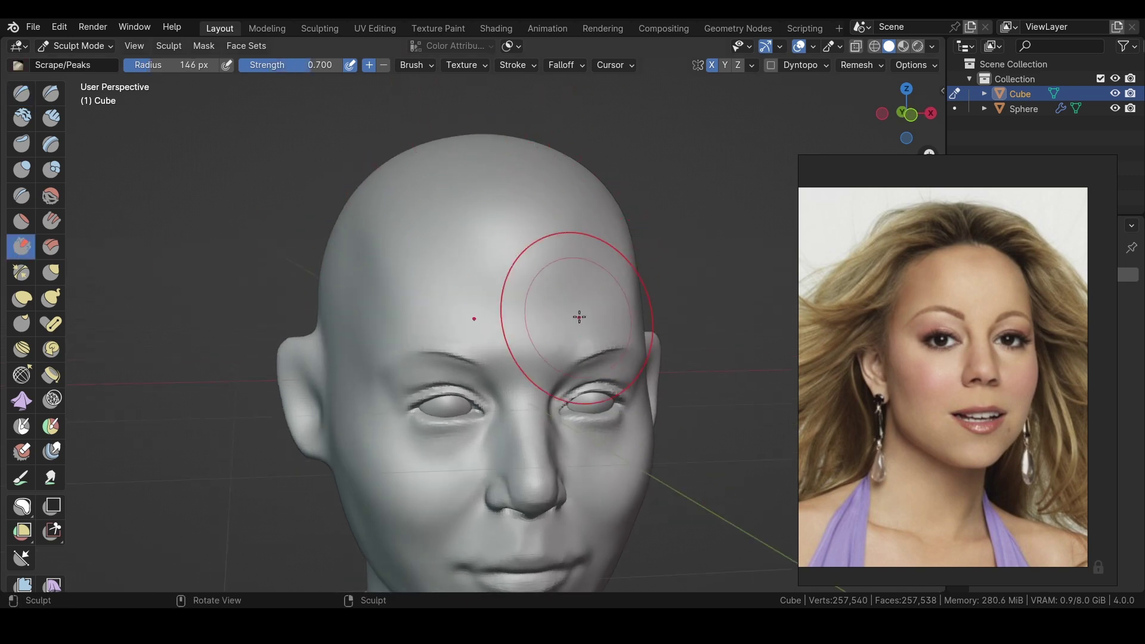
middle_click_drag(434, 250, 475, 296)
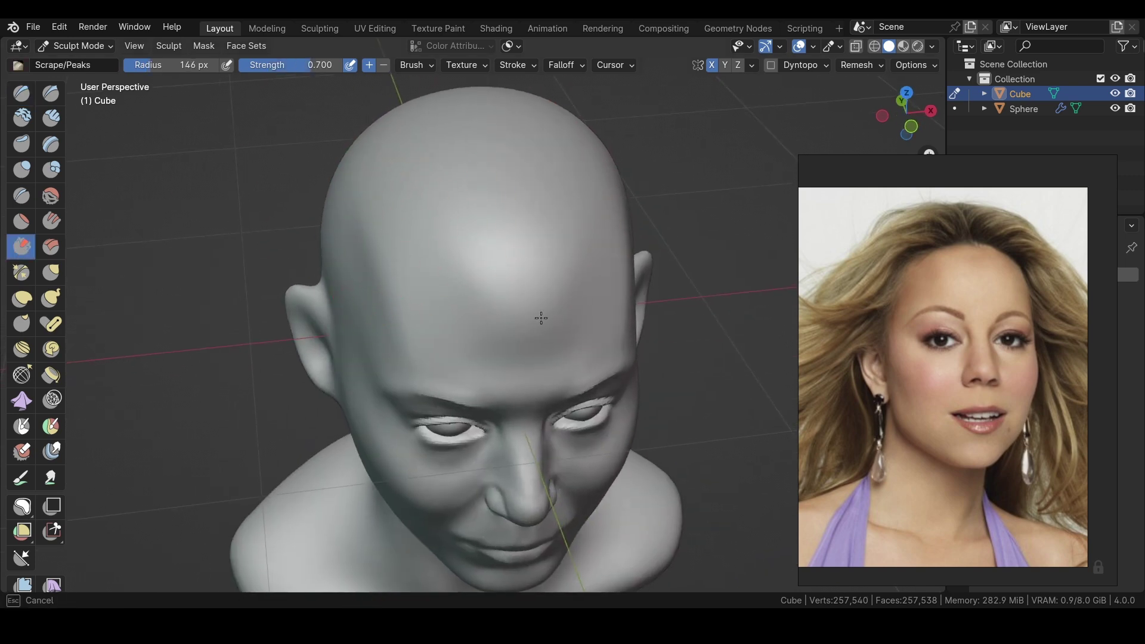
mouse_move(541, 318)
middle_mouse_down()
mouse_move(512, 357)
mouse_move(498, 333)
middle_mouse_up()
Build up the forehead with the Draw brush, checking it from the front
key("x")
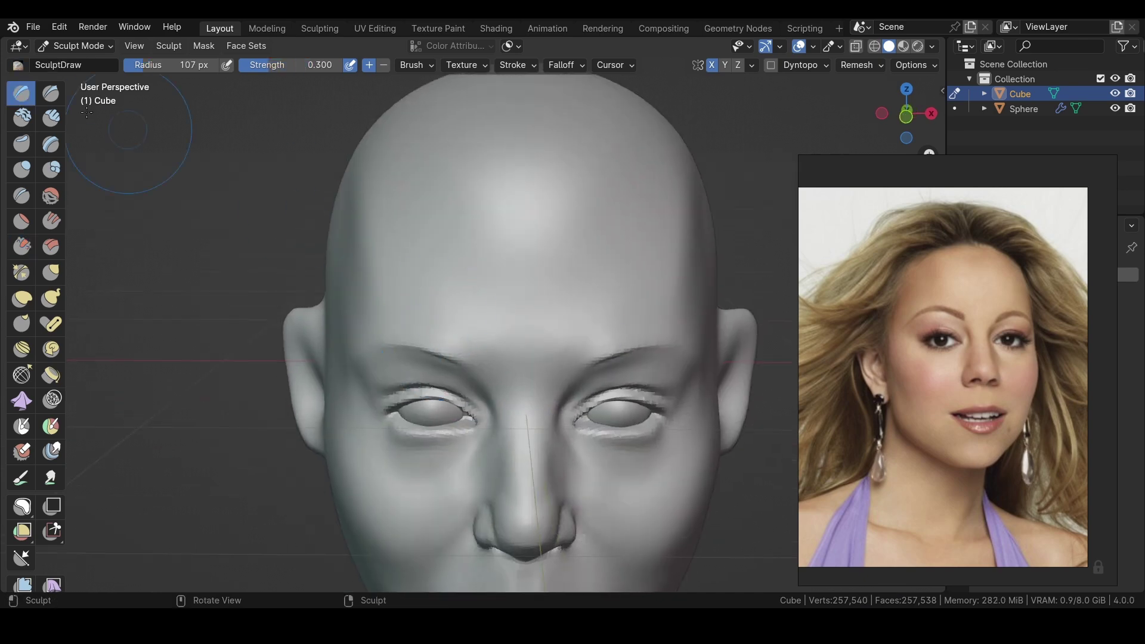
left_click(24, 94)
mouse_move(416, 310)
middle_mouse_down()
mouse_move(501, 359)
mouse_move(443, 304)
middle_mouse_up()
scroll(486, 297, "down", 3)
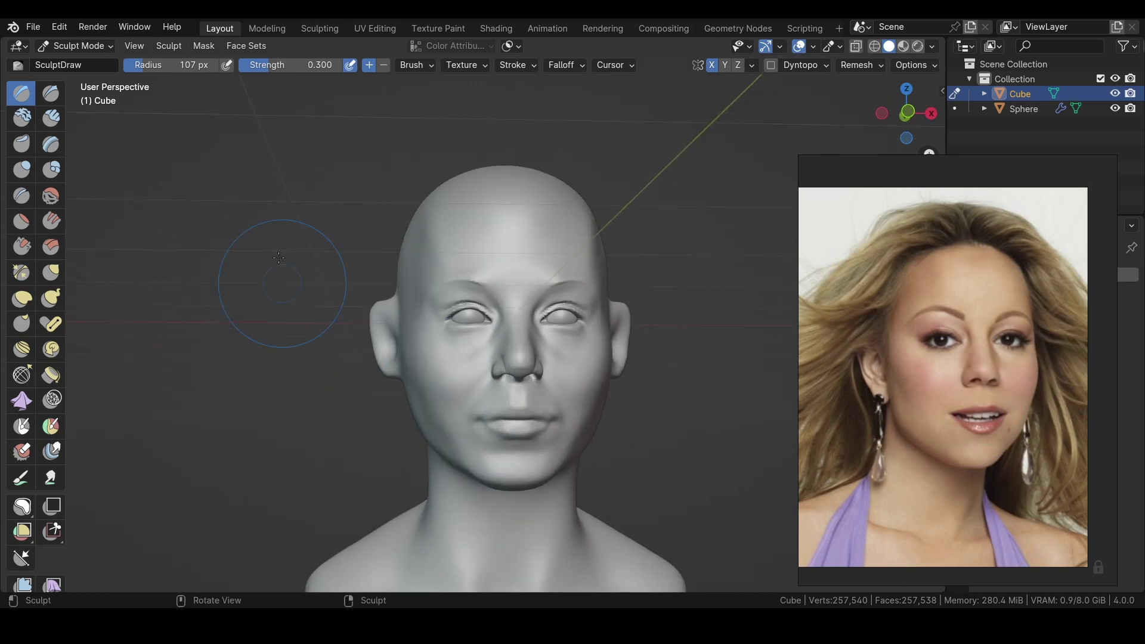
scroll(415, 205, "up", 2)
mouse_move(416, 205)
middle_mouse_down()
mouse_move(422, 243)
mouse_move(399, 163)
mouse_move(509, 237)
middle_mouse_up()
Shrink the brush and show a profile reference photo beside the side view
key("f")
left_click(509, 237)
mouse_move(558, 185)
middle_mouse_down()
mouse_move(577, 322)
mouse_move(334, 159)
mouse_move(886, 364)
middle_mouse_up()
left_click(895, 404)
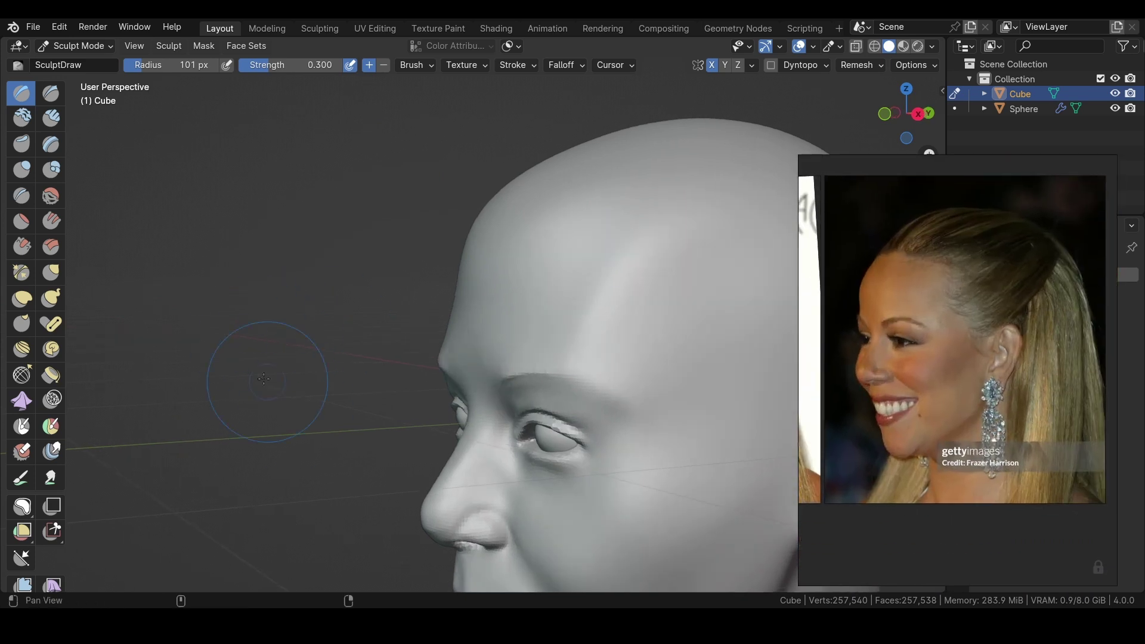
mouse_move(250, 358)
middle_mouse_down()
mouse_move(275, 328)
mouse_move(308, 324)
middle_mouse_up()
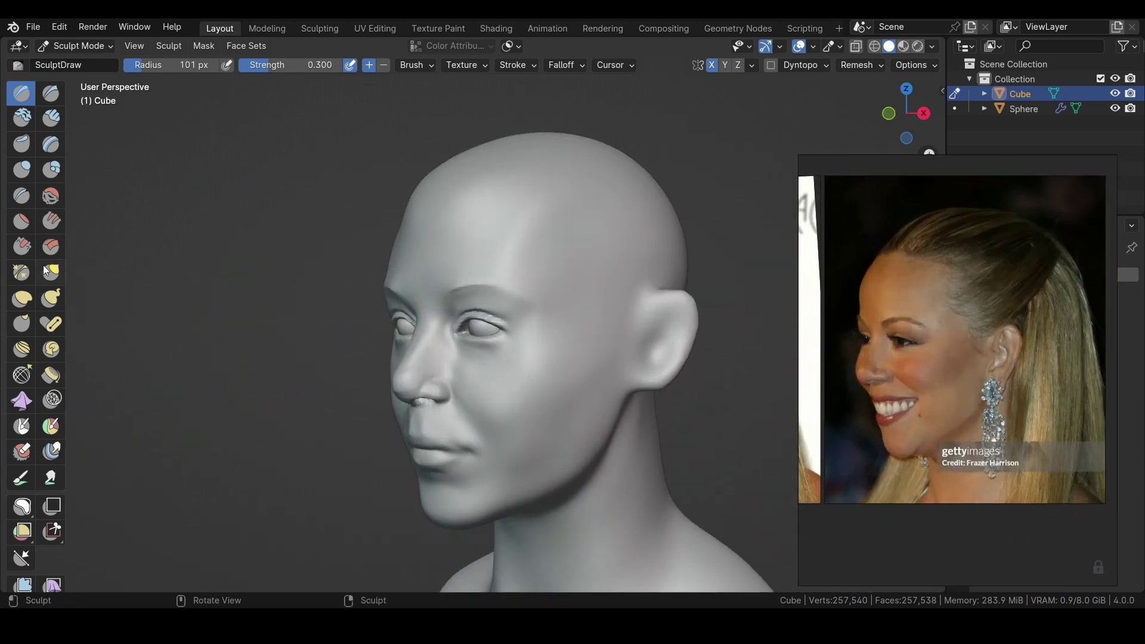
Nudge the face shape with the Grab brush at a new radius
left_click(51, 272)
middle_click_drag(384, 218, 380, 286)
key("f")
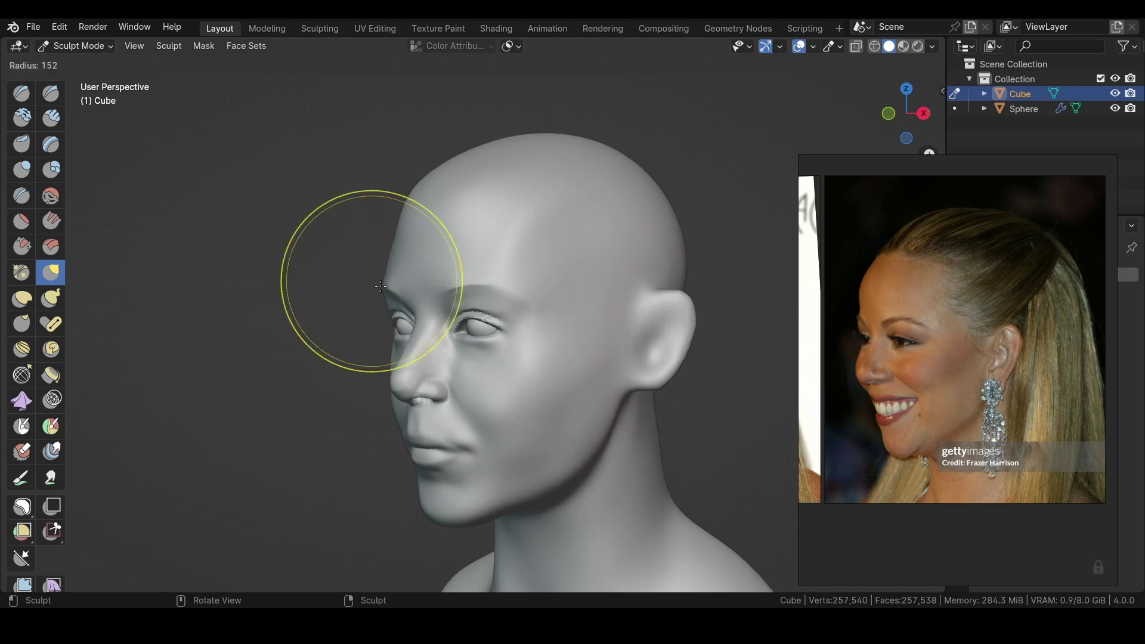
left_click(381, 287)
left_click_drag(381, 287, 382, 288)
middle_click_drag(391, 289, 343, 346)
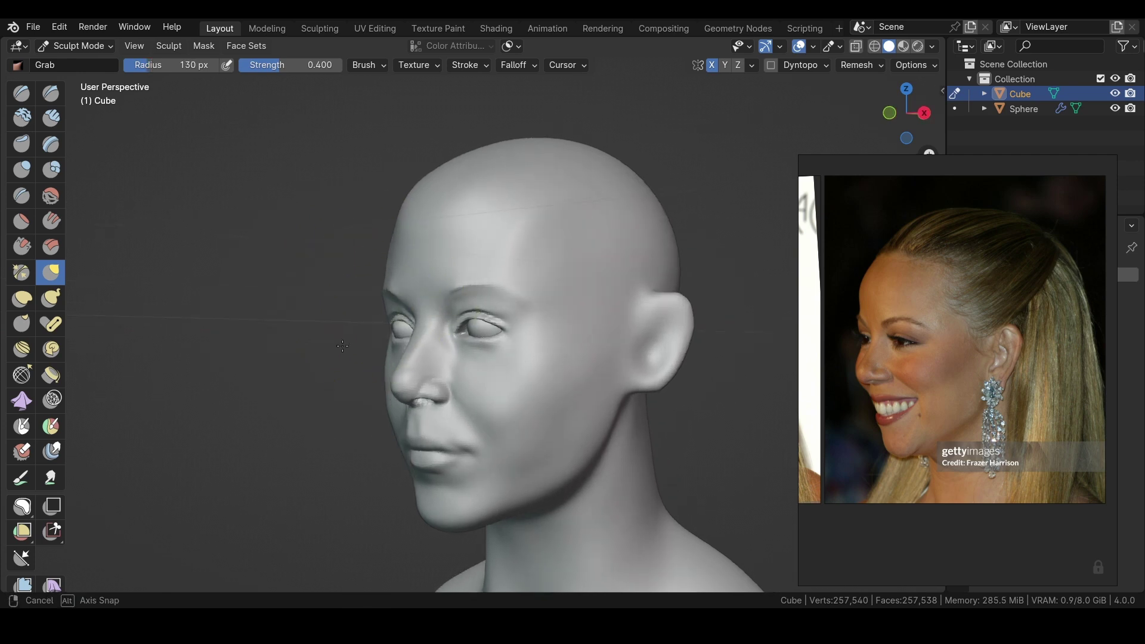
scroll(393, 268, "up", 3)
Shape the side profile with a smaller Grab brush from profile views
key("f")
left_click(409, 243)
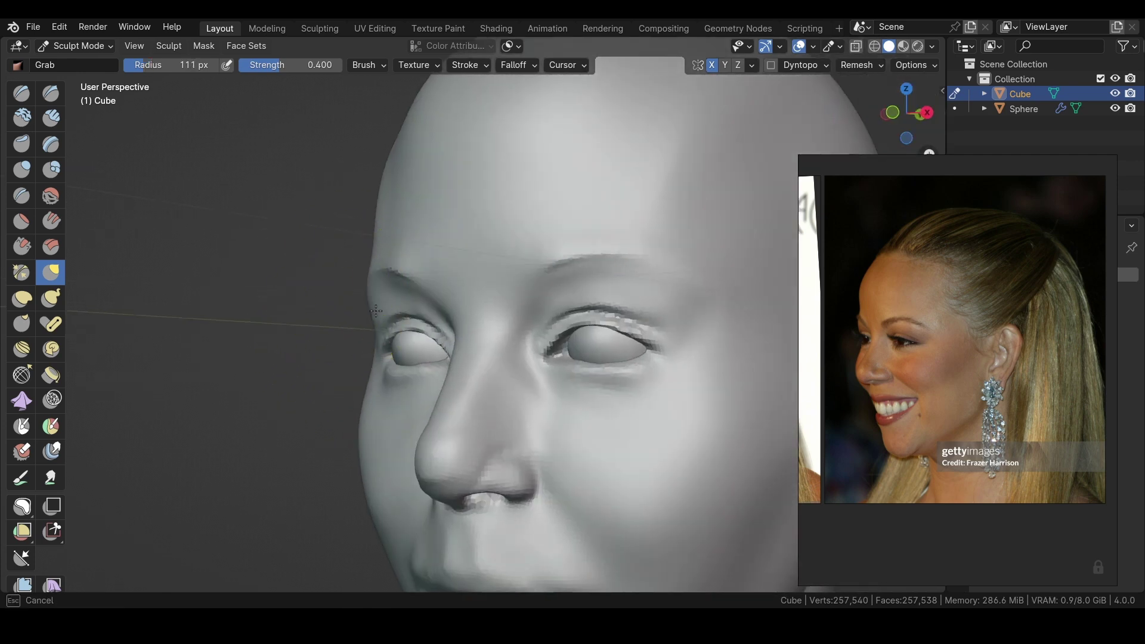
middle_click_drag(319, 313, 50, 106)
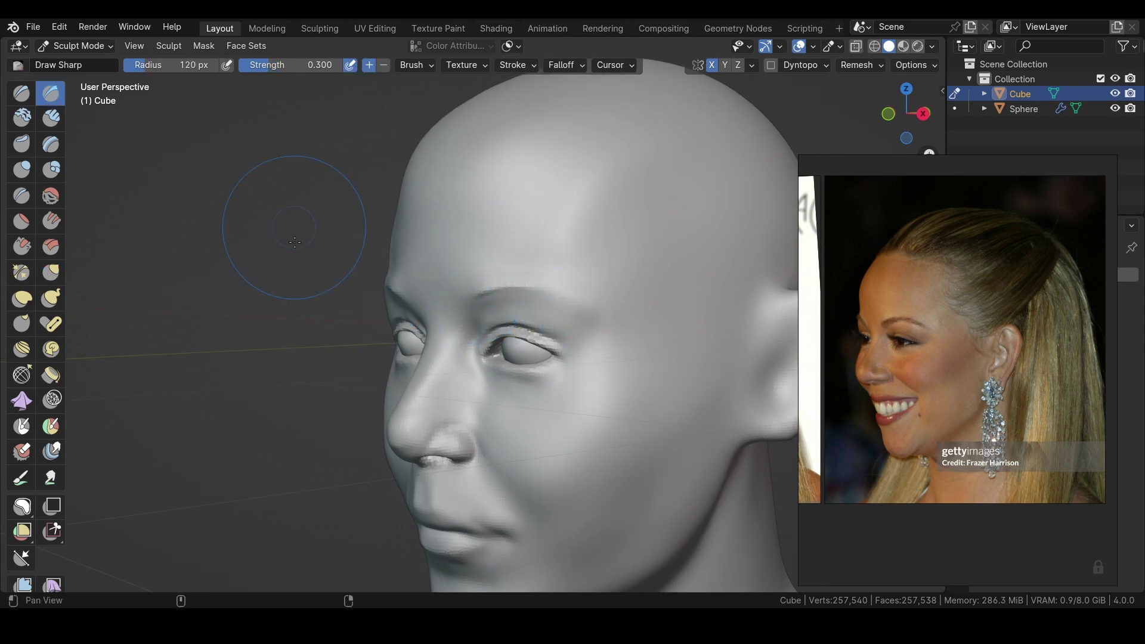
mouse_move(295, 242)
middle_mouse_down()
mouse_move(388, 243)
mouse_move(289, 228)
mouse_move(430, 250)
mouse_move(512, 174)
mouse_move(562, 218)
mouse_move(518, 187)
mouse_move(350, 285)
mouse_move(301, 240)
mouse_move(401, 349)
middle_mouse_up()
key("g")
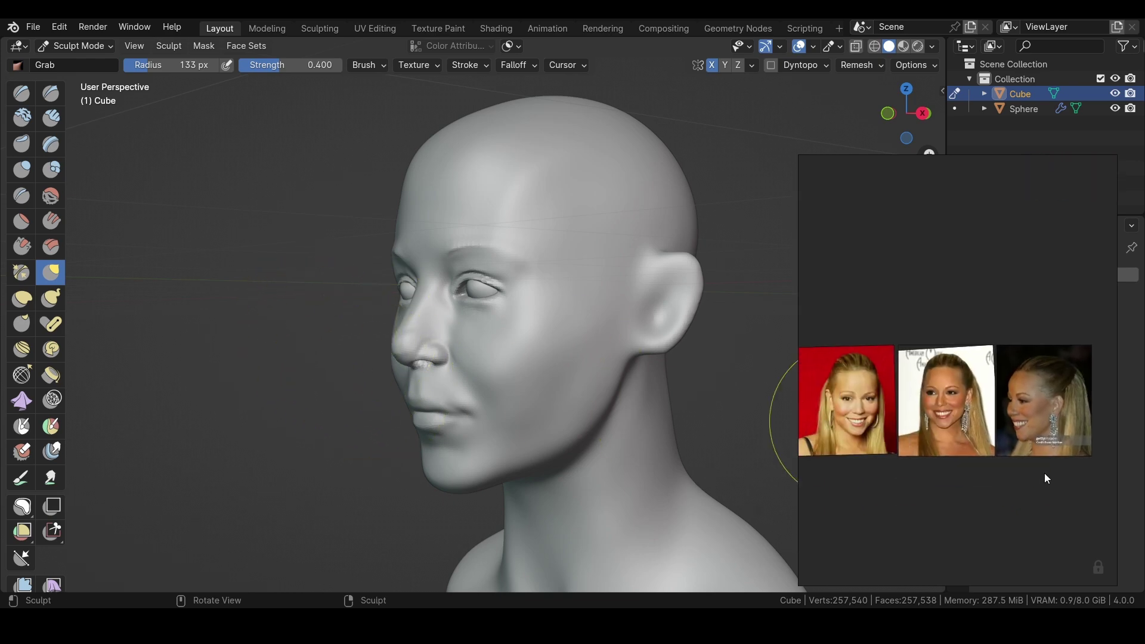
mouse_move(302, 340)
middle_mouse_down()
mouse_move(230, 359)
mouse_move(442, 295)
middle_mouse_up()
scroll(441, 295, "up", 3)
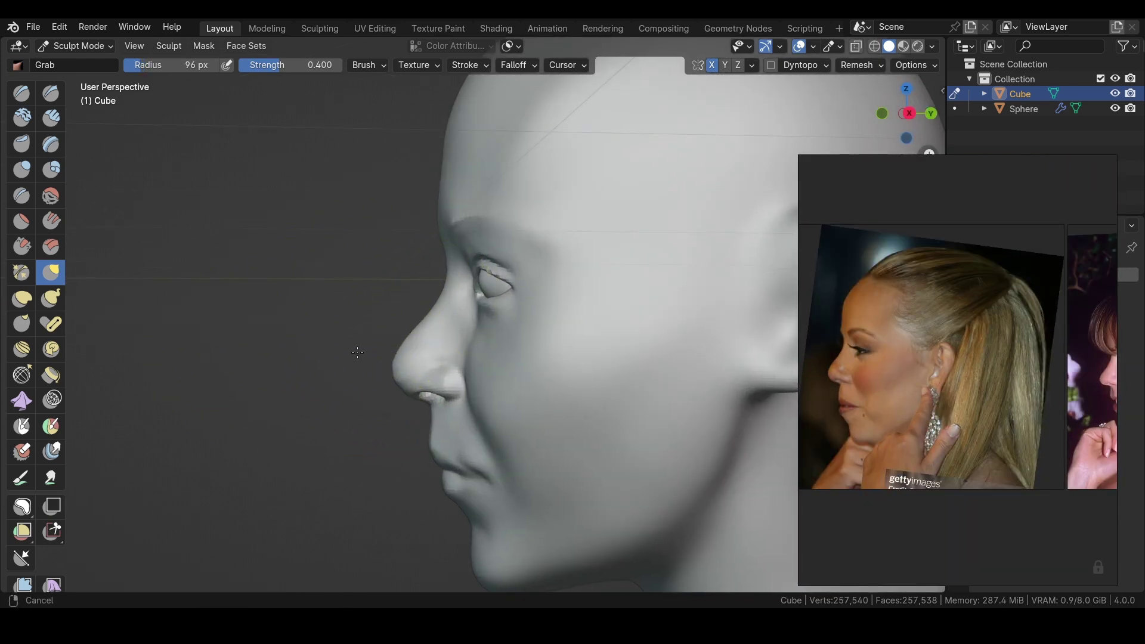
middle_click_drag(358, 353, 421, 337)
Refine under the nose with Draw and Grab brushes at adjusted radii
key("f")
left_click(389, 352)
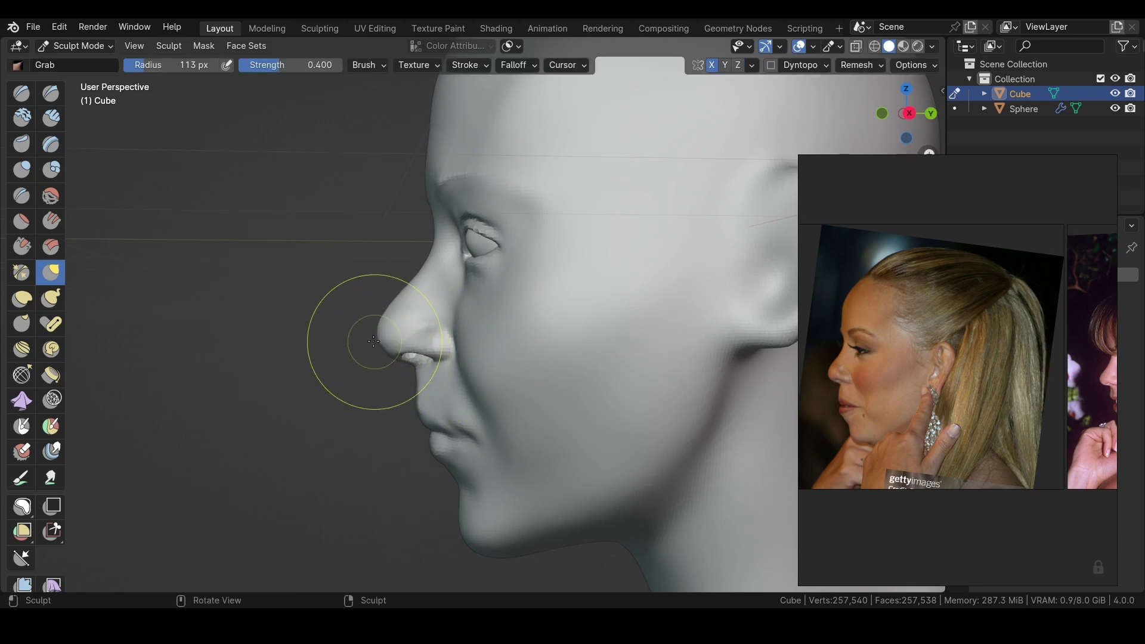
mouse_move(321, 329)
middle_mouse_down()
mouse_move(217, 256)
mouse_move(405, 316)
mouse_move(276, 398)
middle_mouse_up()
key("x")
key("f")
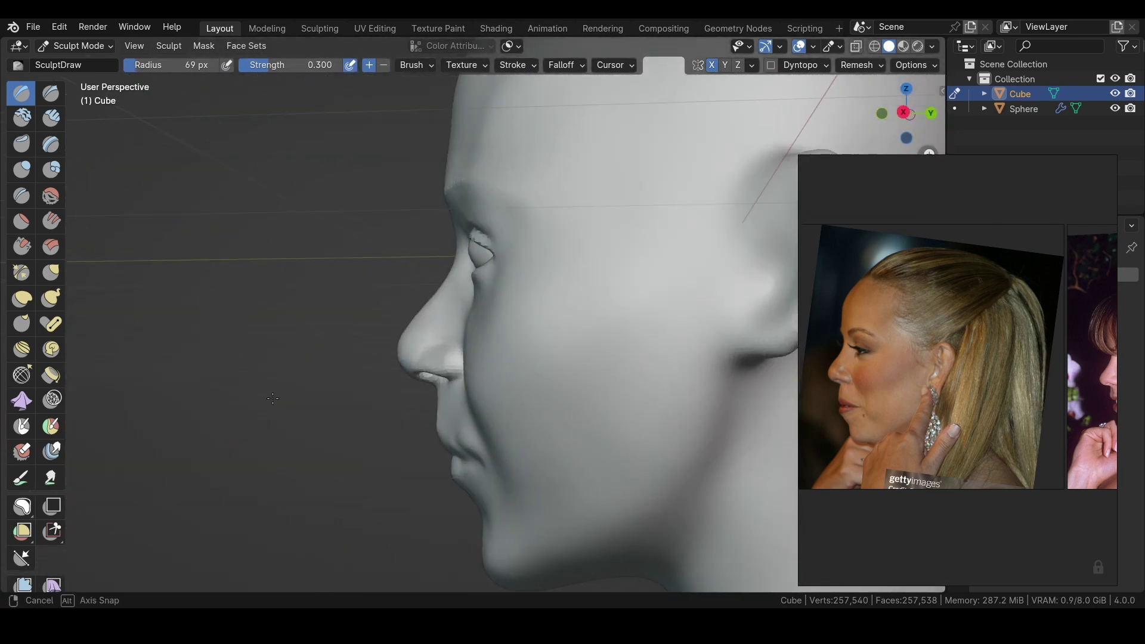
key("g")
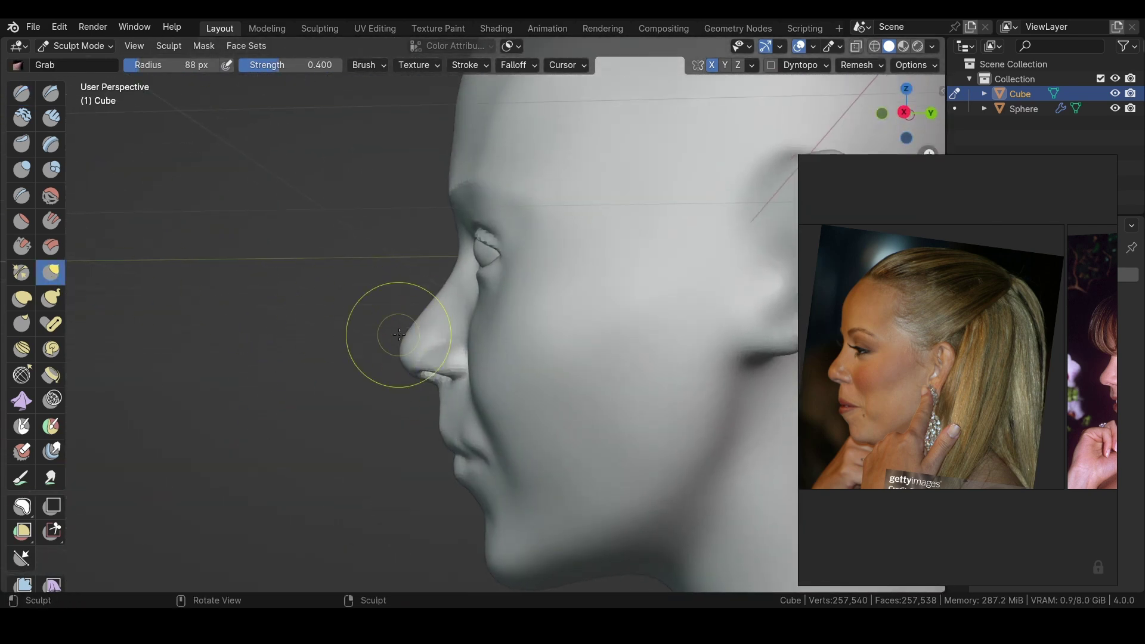
Check the nose and profile from front and side views
middle_click_drag(399, 334, 338, 370)
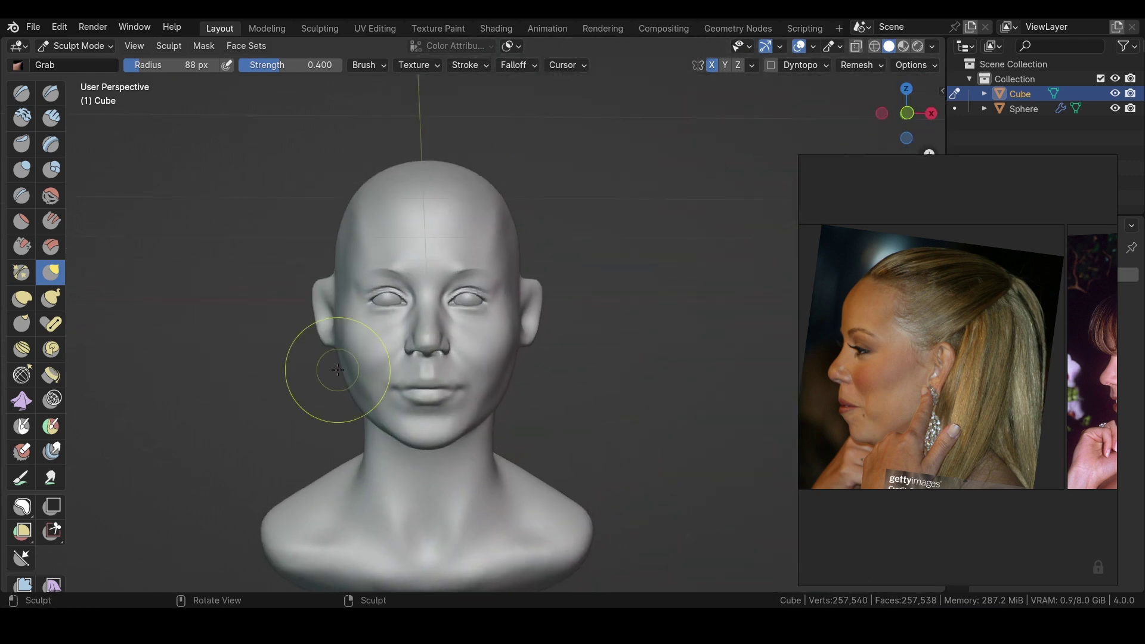
middle_click_drag(272, 268, 280, 270)
scroll(307, 268, "up", 2)
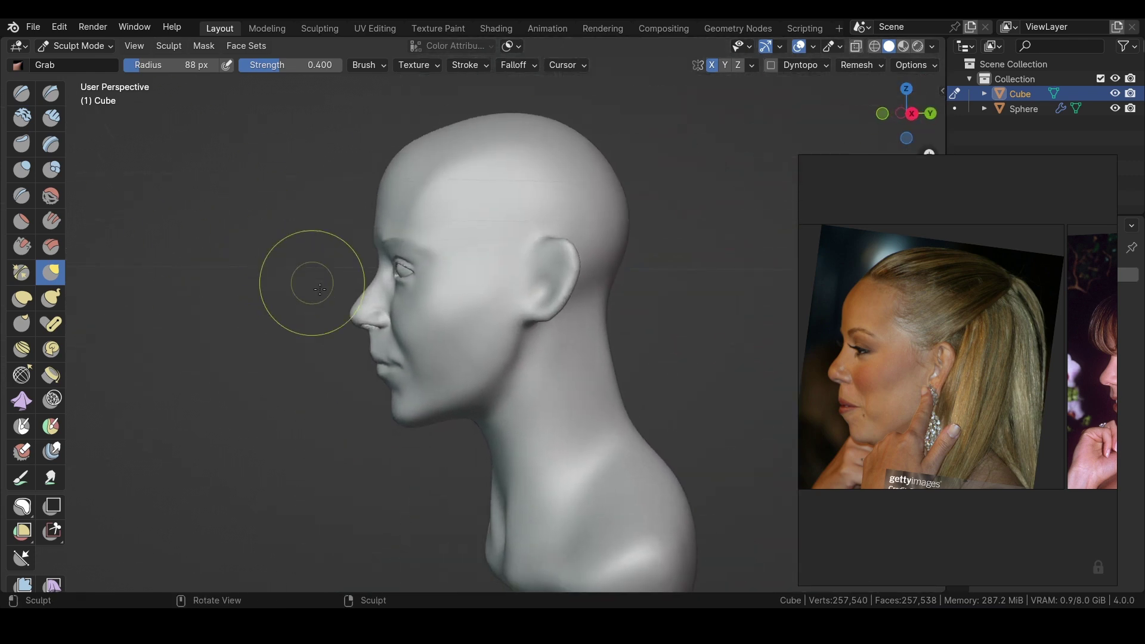
scroll(382, 304, "up", 3)
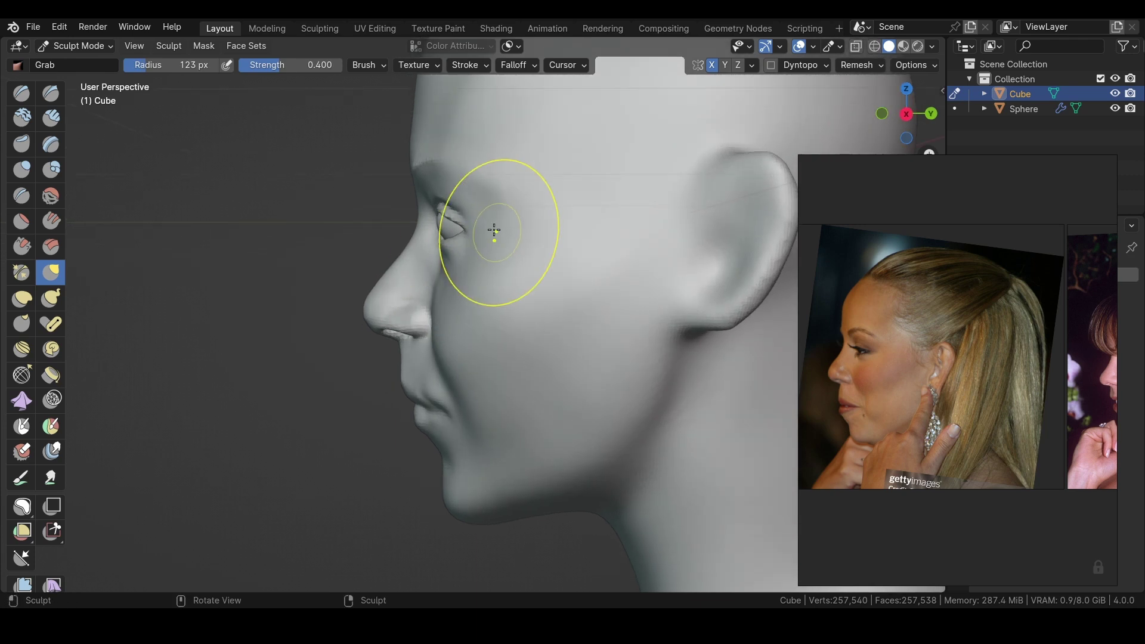
middle_click_drag(493, 230, 654, 278)
scroll(653, 279, "down", 3)
Show the new three-quarter reference photo and compare the face against it
left_click(1083, 446)
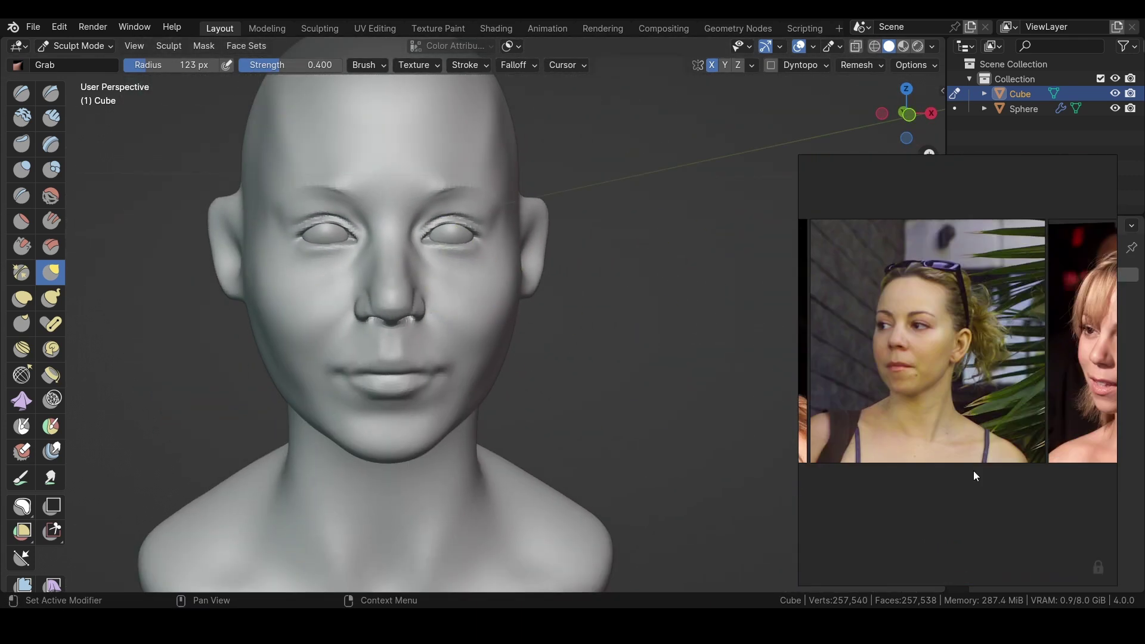
mouse_move(429, 328)
middle_mouse_down()
mouse_move(316, 329)
mouse_move(305, 360)
middle_mouse_up()
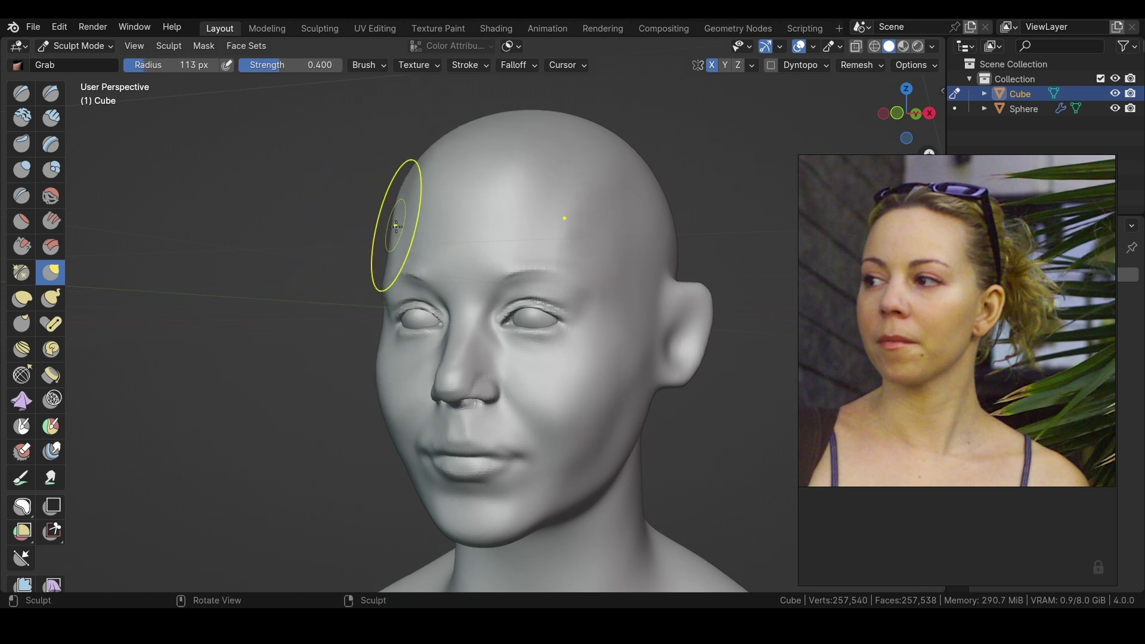
middle_click_drag(447, 332, 432, 306)
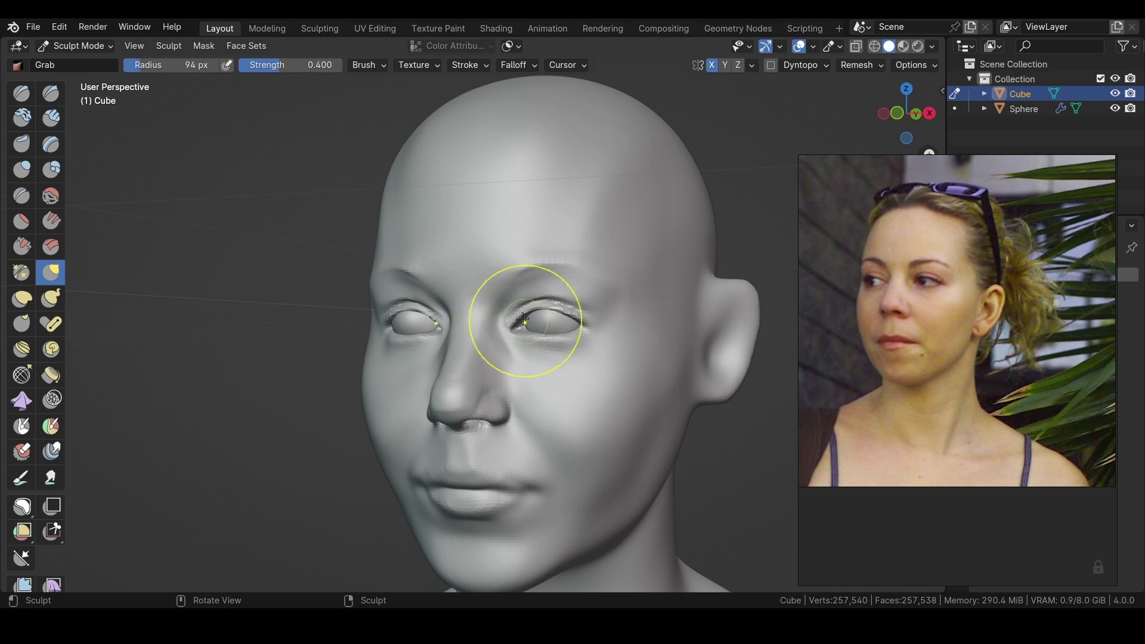
middle_click_drag(491, 308, 391, 304)
Sculpt the cheeks, mouth and chin with the Draw brush
left_click(22, 92)
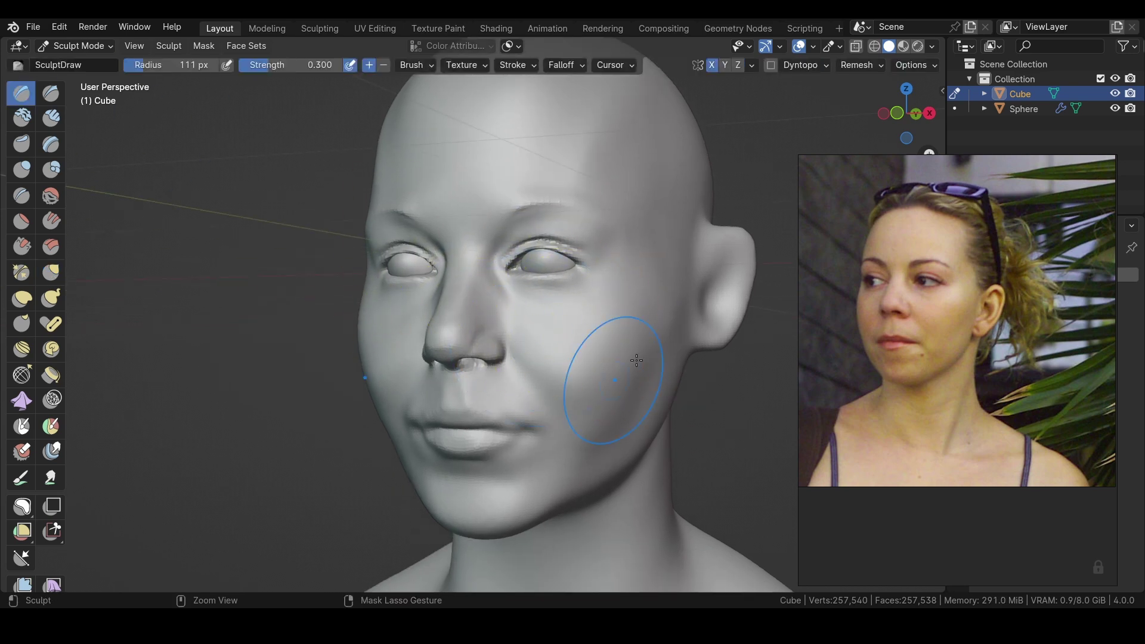
mouse_move(650, 347)
middle_mouse_down()
mouse_move(631, 435)
mouse_move(595, 332)
mouse_move(626, 378)
mouse_move(616, 416)
middle_mouse_up()
middle_click_drag(558, 317, 572, 321)
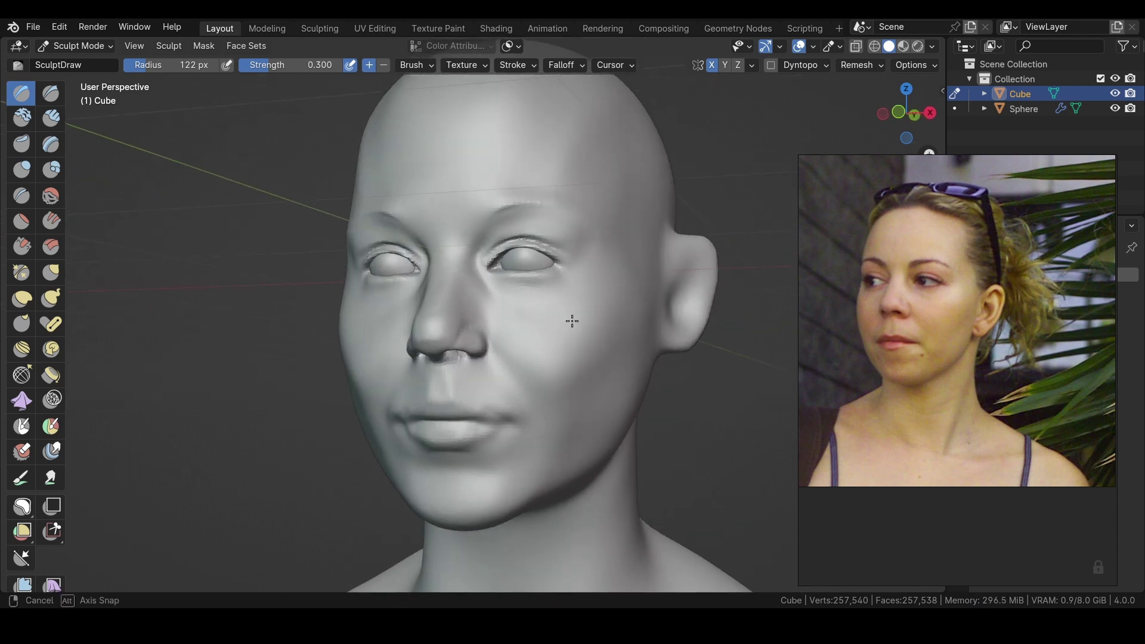
mouse_move(570, 389)
middle_mouse_down()
mouse_move(537, 377)
mouse_move(480, 481)
middle_mouse_up()
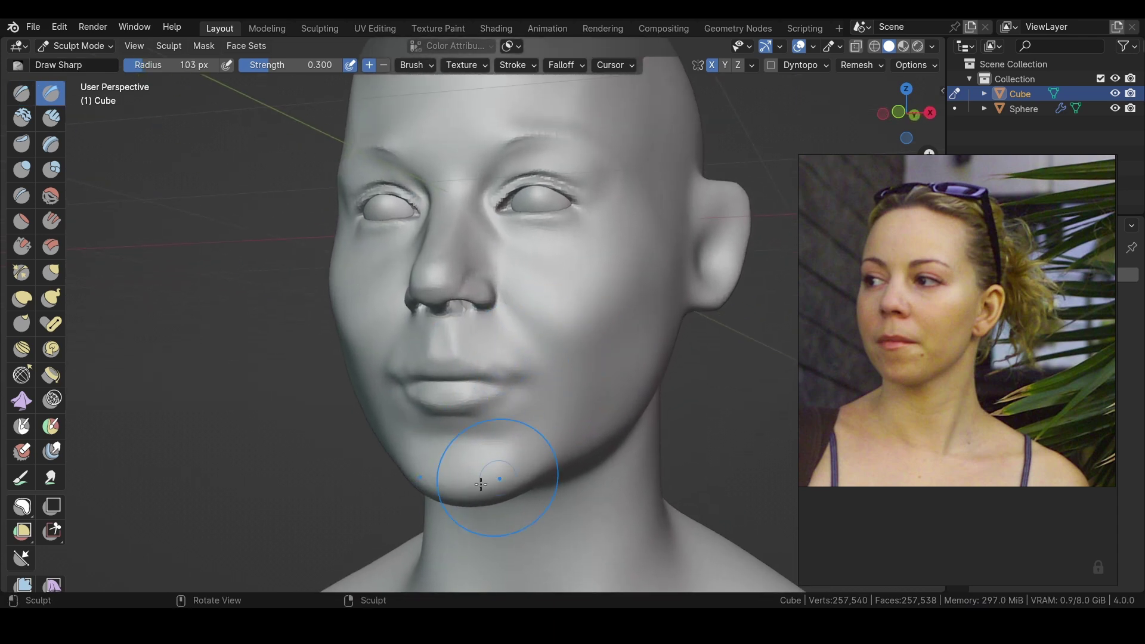
mouse_move(493, 407)
middle_mouse_down()
mouse_move(493, 463)
mouse_move(549, 384)
middle_mouse_up()
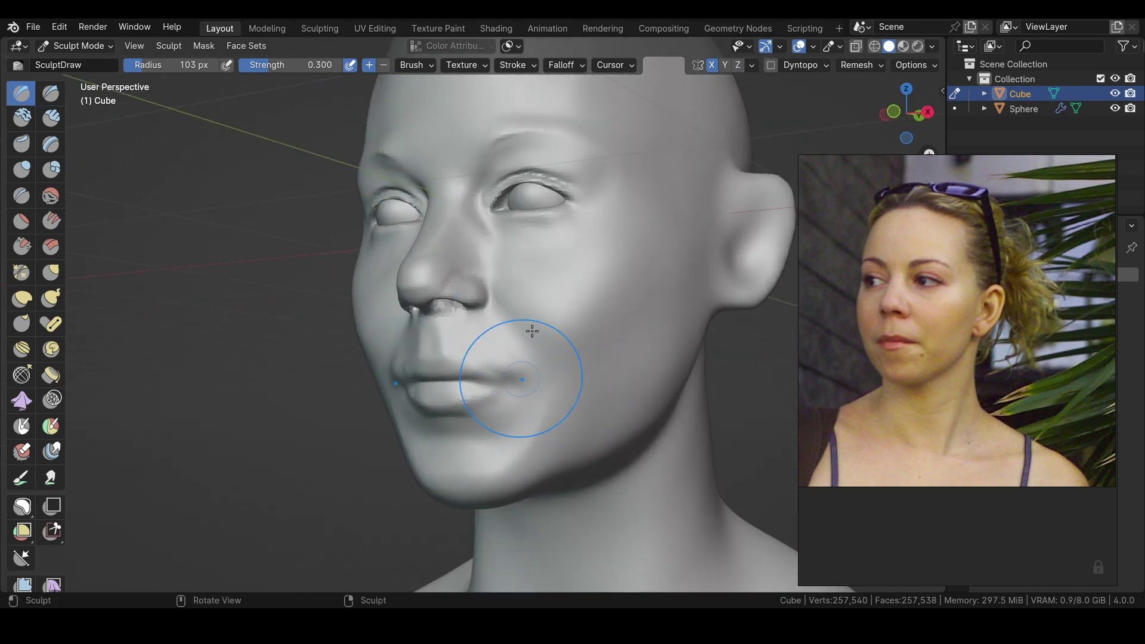
middle_click_drag(591, 391, 280, 360)
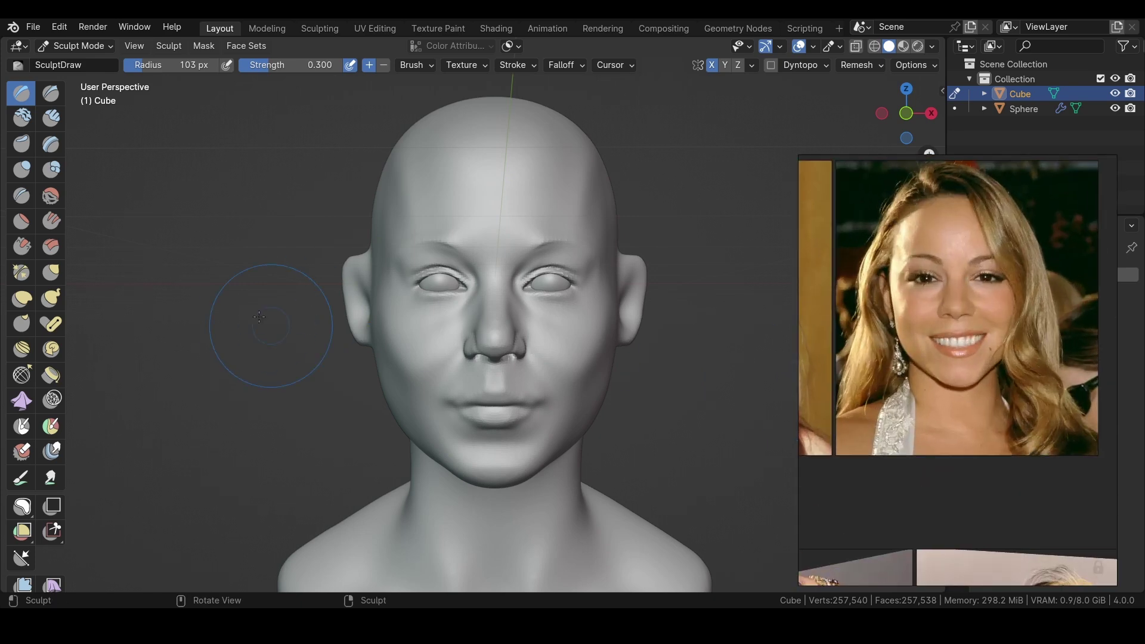
Move the eye spheres slightly further apart, then return to sculpting the head
key("ctrl+Tab")
left_click(567, 283)
left_click_drag(619, 286, 622, 286)
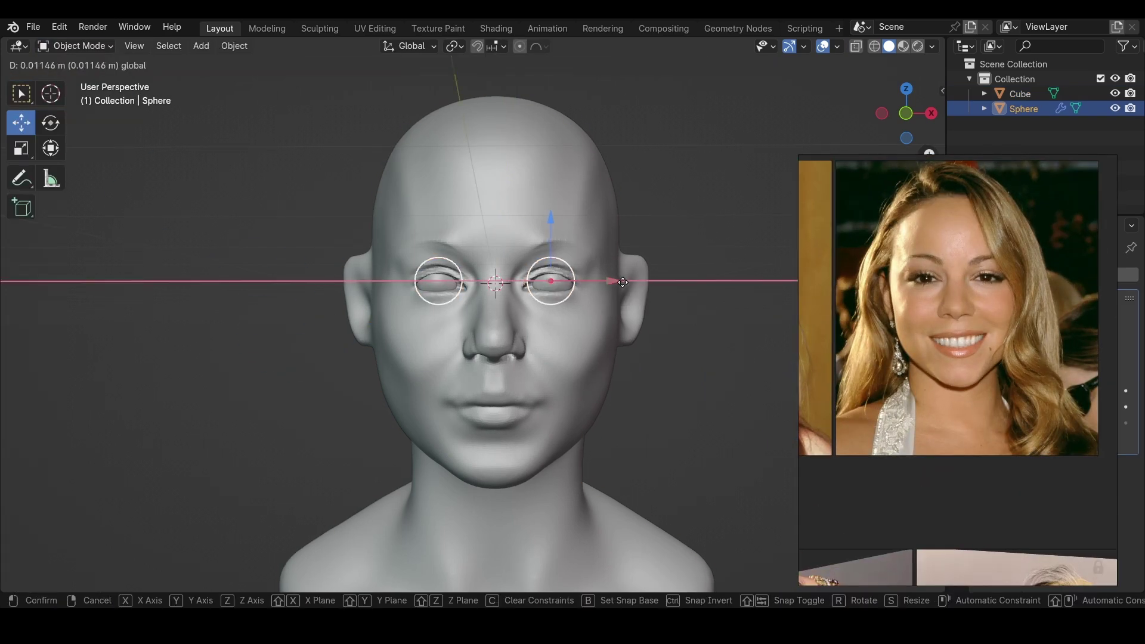
left_click(596, 322)
left_click(76, 46)
Reshape the head with the Grab brush, shrinking then enlarging the brush while inspecting
left_click(82, 95)
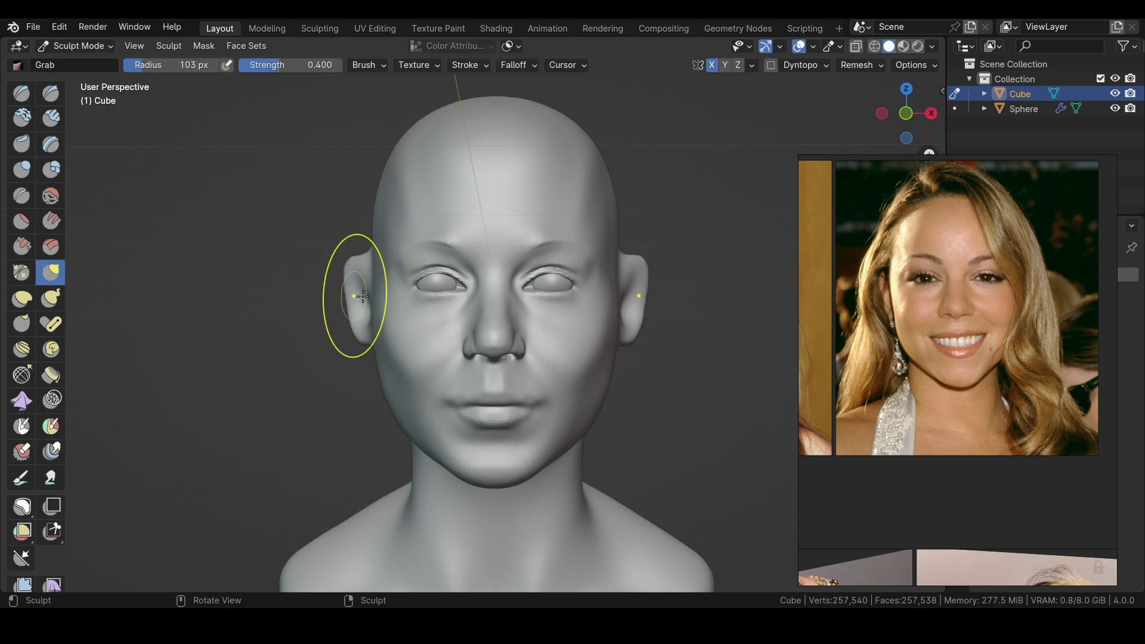
scroll(470, 288, "up", 3)
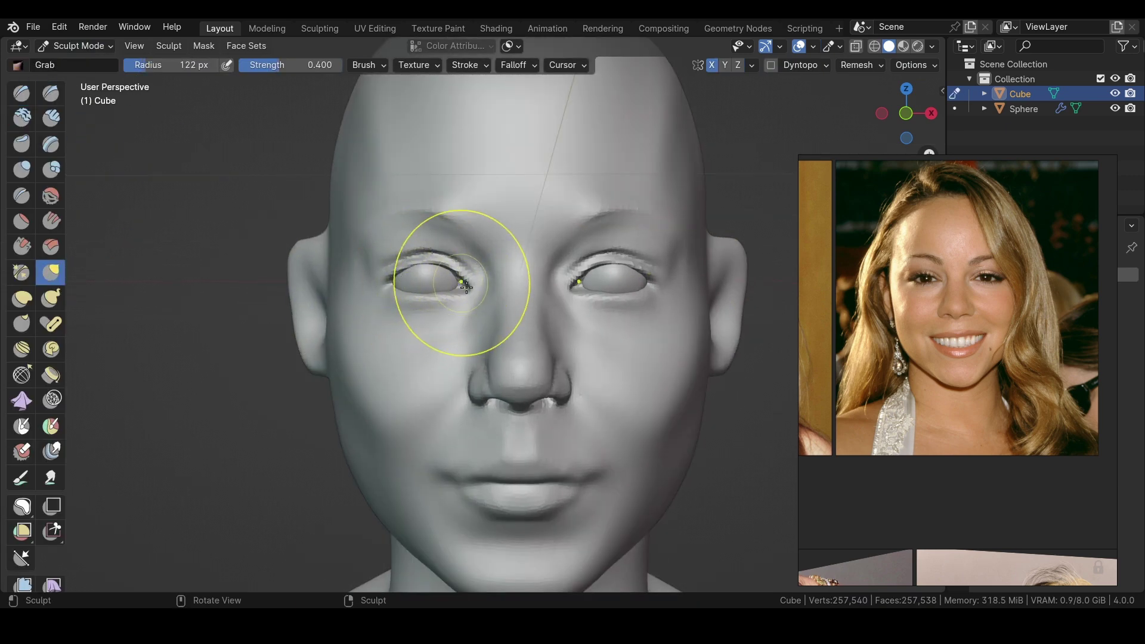
scroll(466, 287, "down", 3)
mouse_move(473, 294)
middle_mouse_down()
mouse_move(548, 280)
mouse_move(499, 362)
mouse_move(564, 294)
mouse_move(545, 186)
mouse_move(521, 260)
mouse_move(391, 386)
middle_mouse_up()
key("f")
left_click(533, 294)
scroll(391, 386, "down", 3)
key("f")
left_click(304, 369)
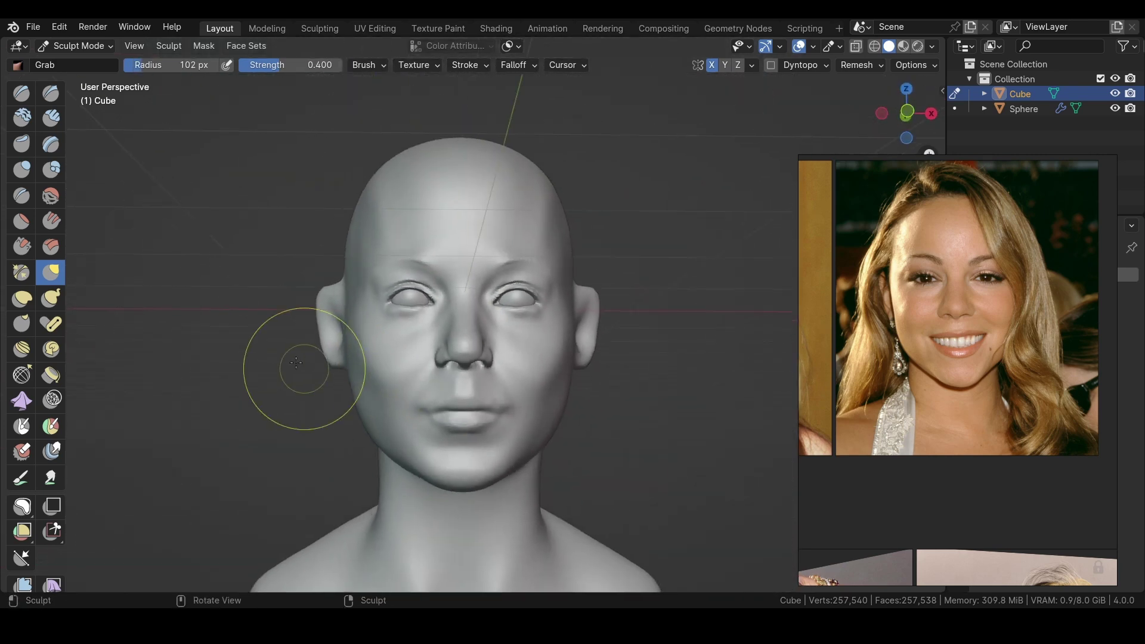
middle_click_drag(296, 363, 284, 369)
Bring up the smiling profile photo and sculpt the jaw with Draw Sharp from side angles
scroll(839, 359, "down", 5)
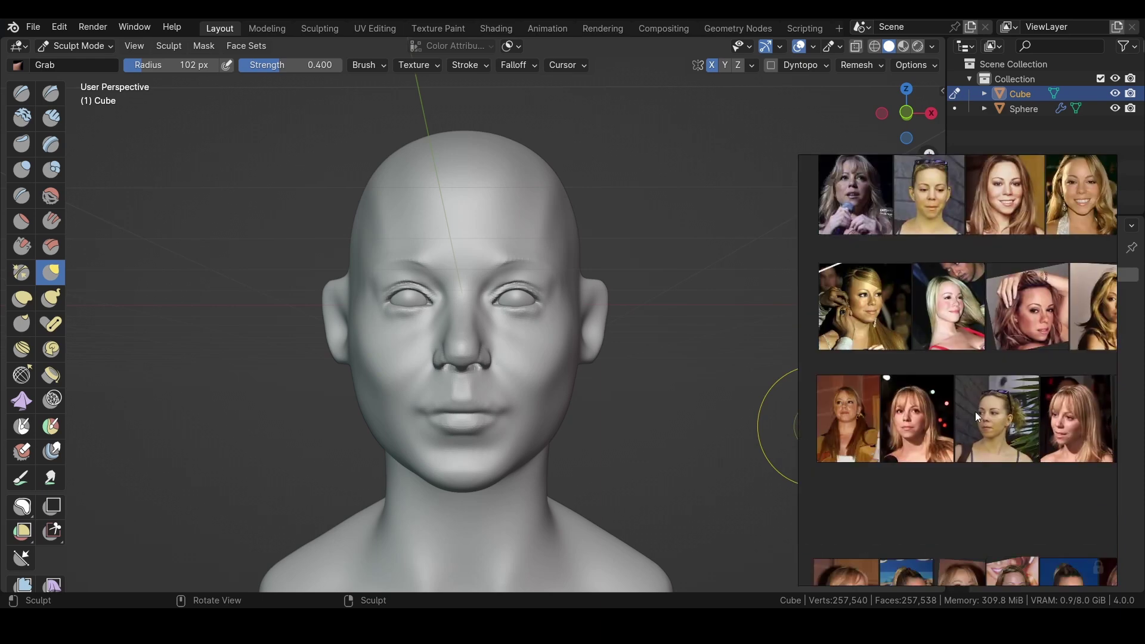
scroll(910, 363, "down", 2)
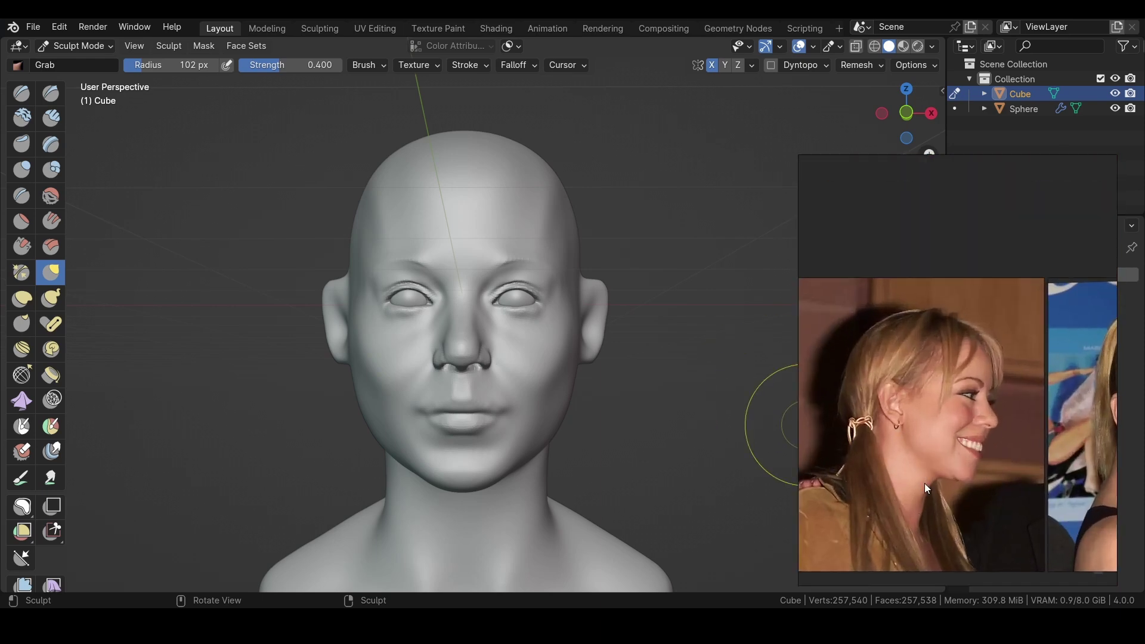
middle_click_drag(256, 358, 371, 327)
left_click(51, 92)
scroll(503, 341, "up", 4)
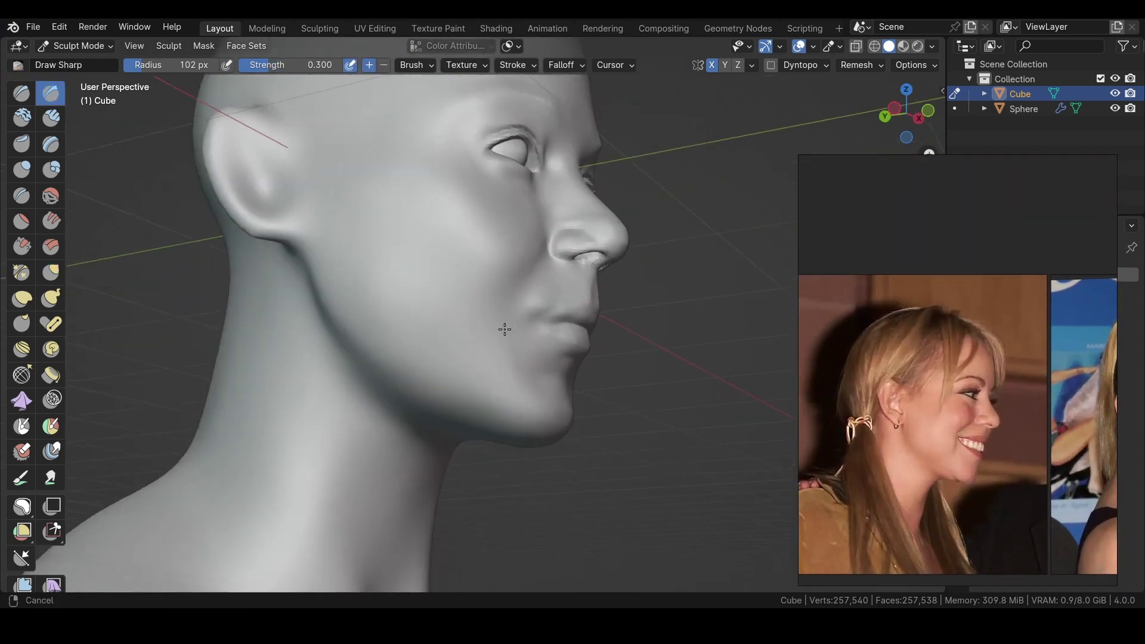
mouse_move(486, 384)
middle_mouse_down()
mouse_move(596, 529)
mouse_move(335, 377)
middle_mouse_up()
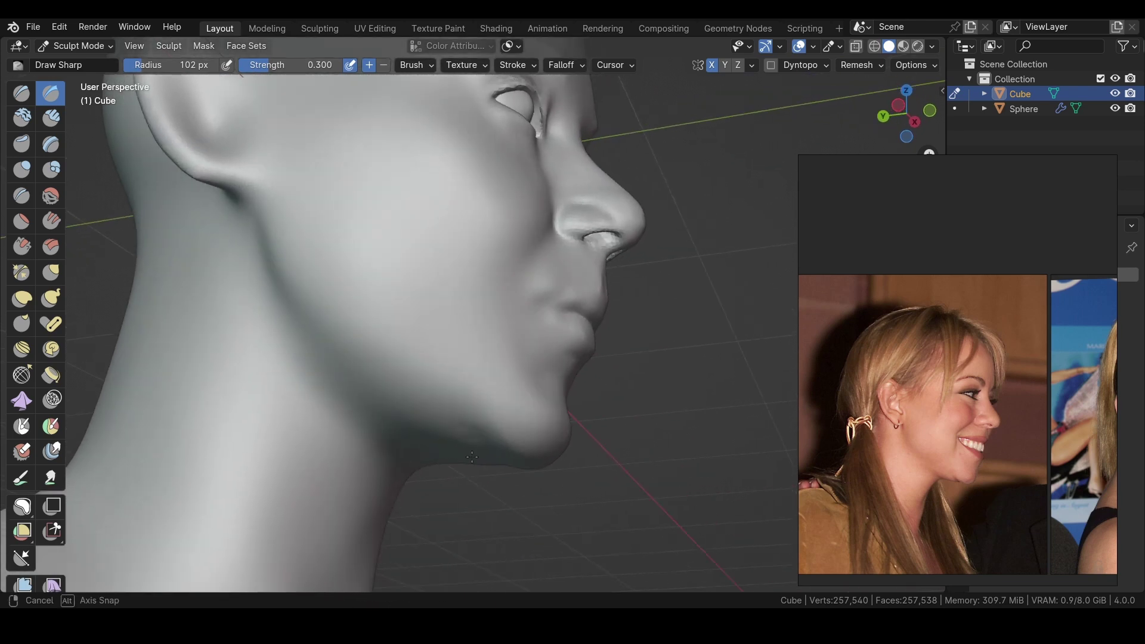
middle_click_drag(434, 377, 354, 343)
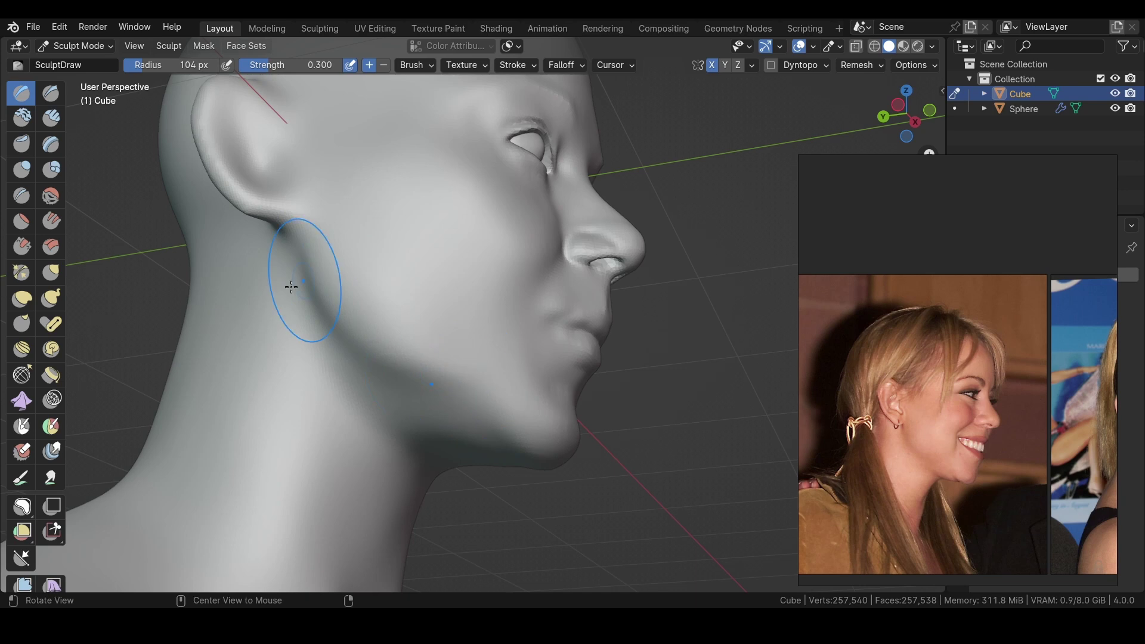
mouse_move(291, 287)
middle_mouse_down()
mouse_move(277, 394)
mouse_move(358, 332)
middle_mouse_up()
Mask the lower lip and chin and grab them down to open the mouth
key("b")
left_click_drag(571, 377, 571, 376)
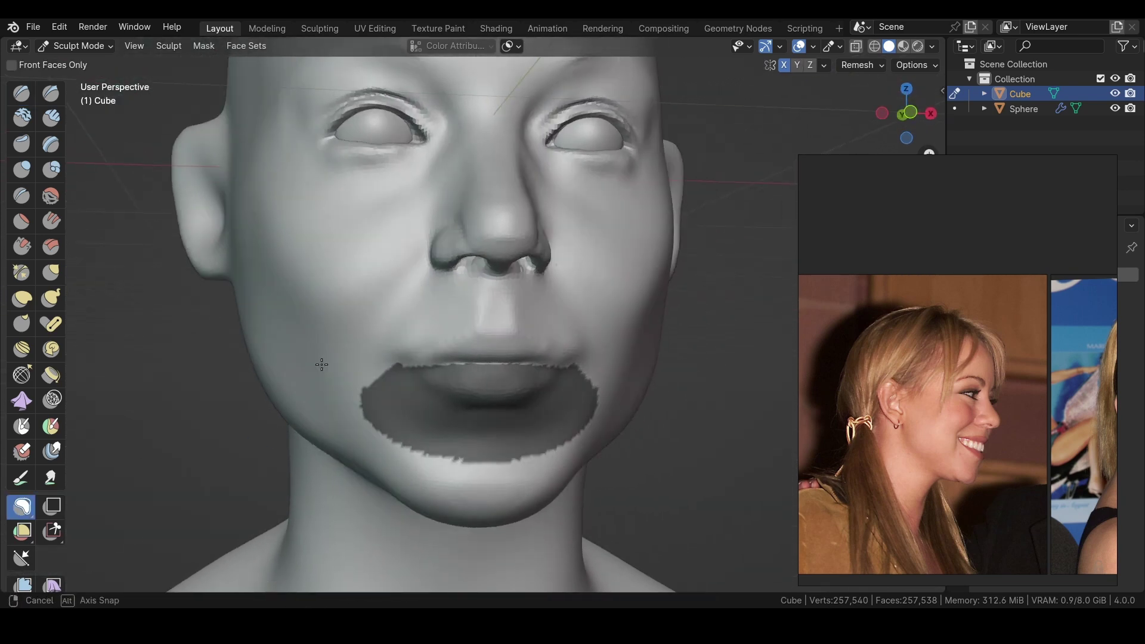
key("g")
middle_click_drag(370, 340, 536, 363)
Check the open mouth from side and front, refining it with the Draw brush
mouse_move(421, 363)
middle_mouse_down()
mouse_move(342, 352)
mouse_move(169, 153)
middle_mouse_up()
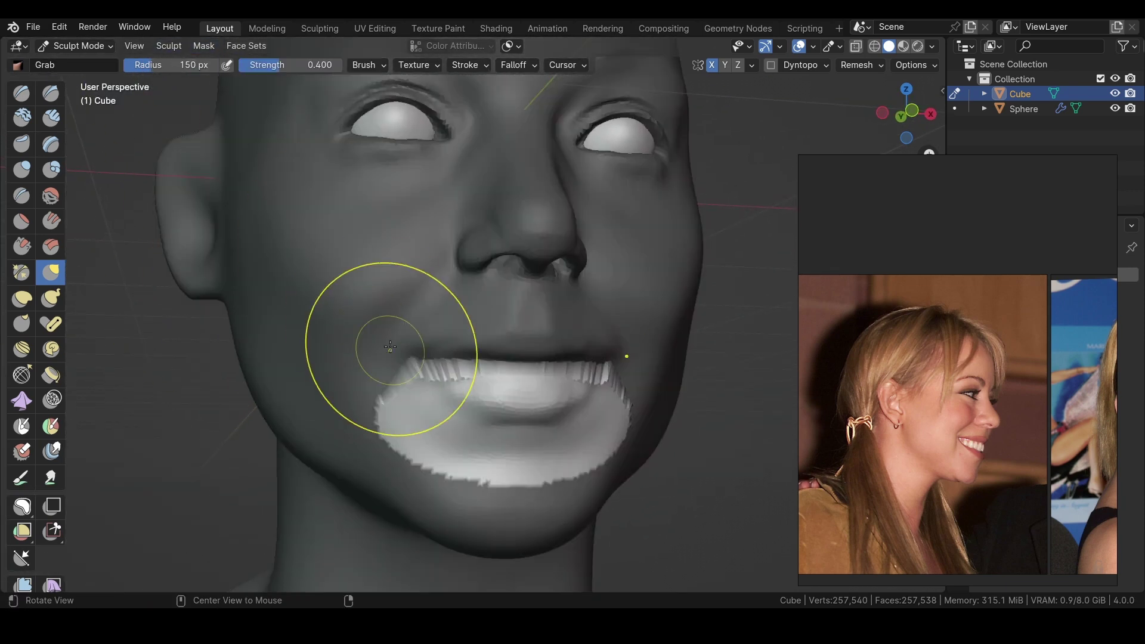
middle_click_drag(390, 347, 402, 368)
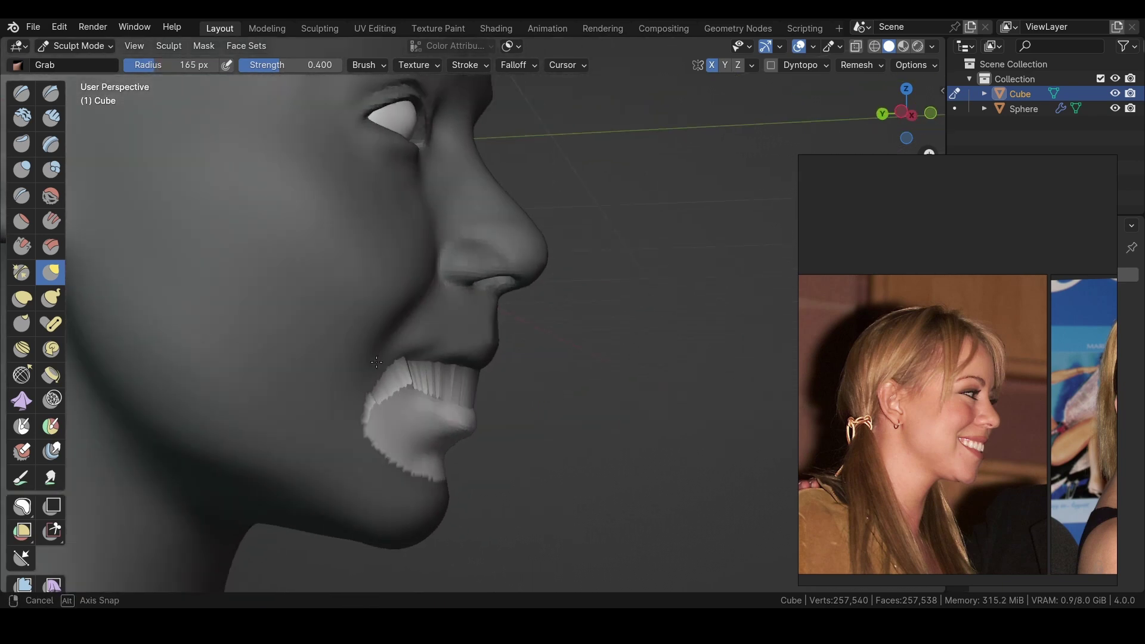
middle_click_drag(401, 367, 324, 358)
mouse_move(434, 414)
middle_mouse_down()
mouse_move(473, 345)
mouse_move(565, 389)
mouse_move(217, 96)
middle_mouse_up()
key("x")
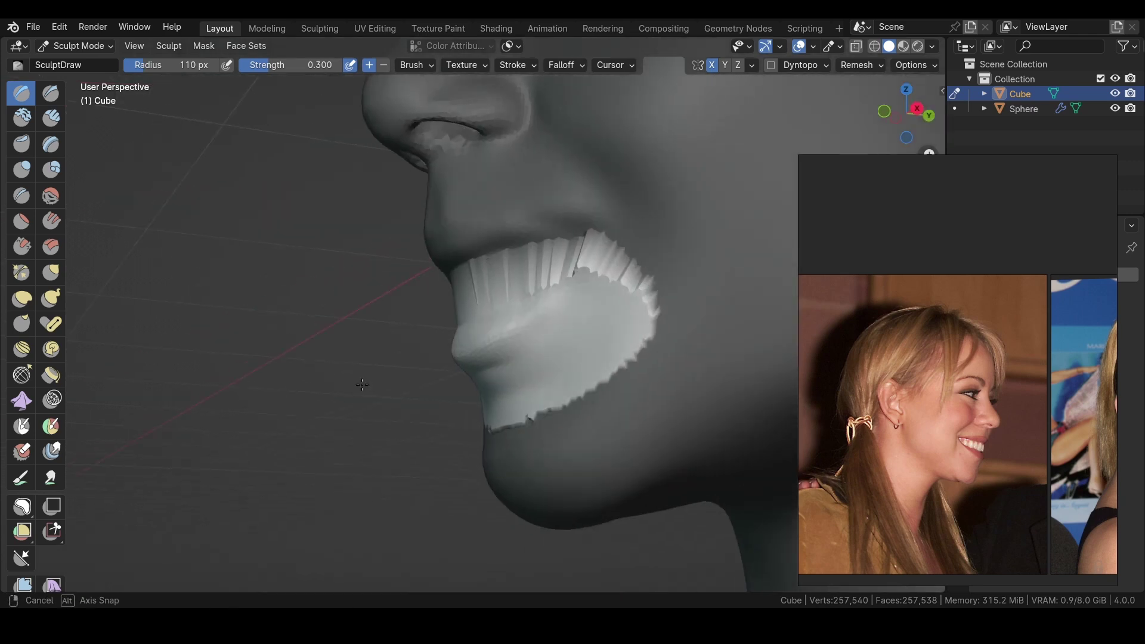
mouse_move(654, 329)
middle_mouse_down()
mouse_move(657, 445)
mouse_move(396, 357)
mouse_move(446, 374)
middle_mouse_up()
mouse_move(377, 388)
middle_mouse_down()
mouse_move(302, 332)
mouse_move(362, 314)
middle_mouse_up()
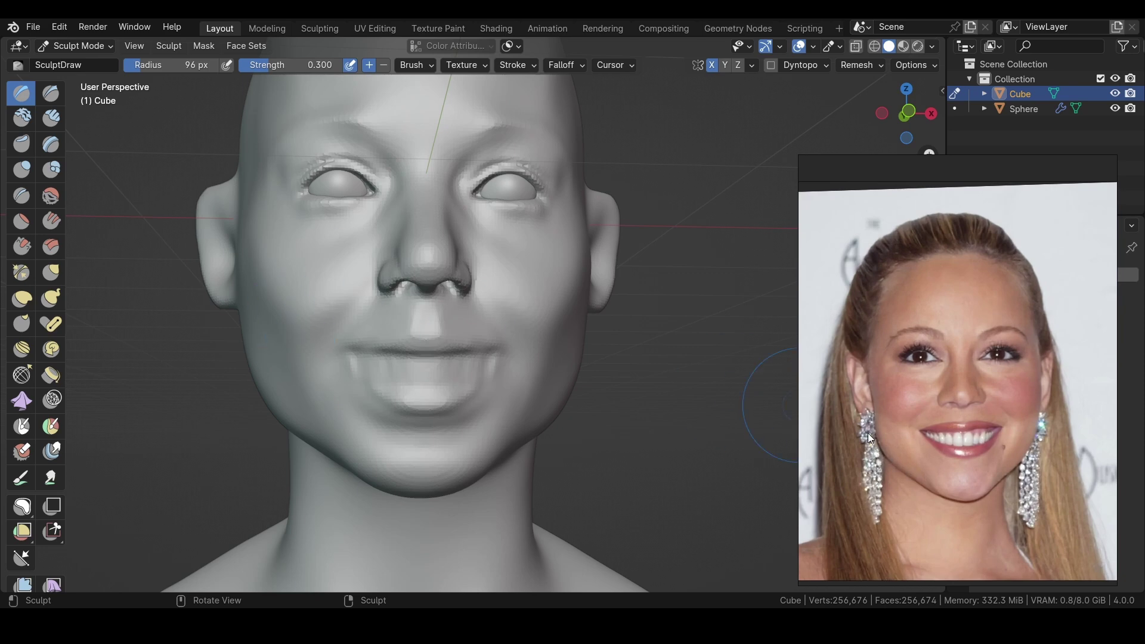
Straighten the smiling reference photo, relock the board and widen the reference panel
scroll(886, 448, "down", 2)
key("ctrl+r")
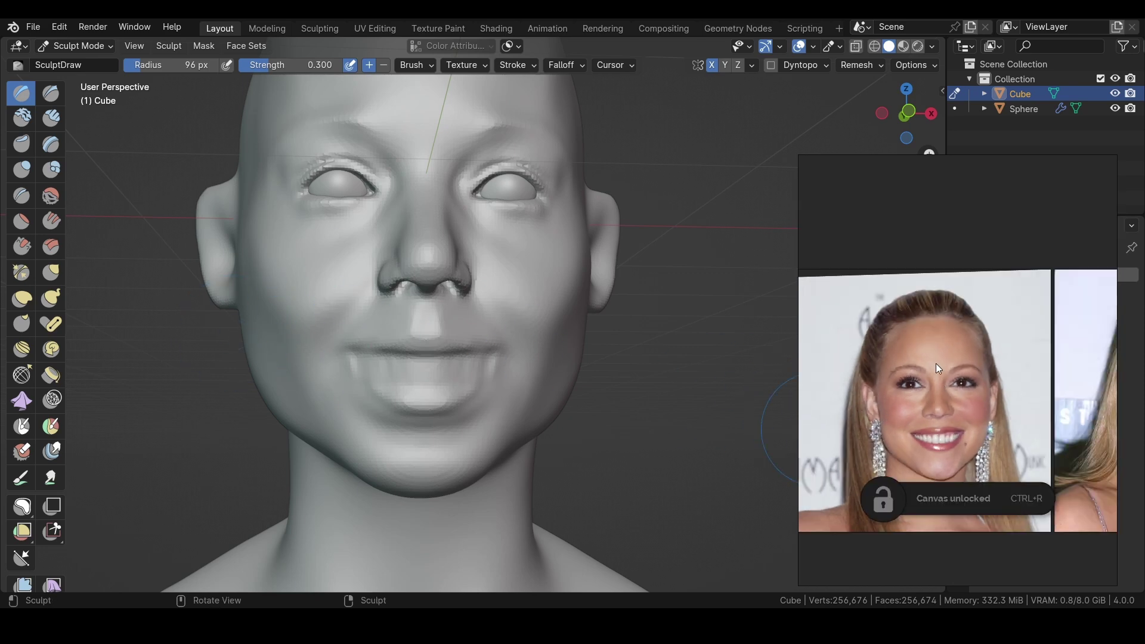
left_click_drag(1058, 264, 1059, 264)
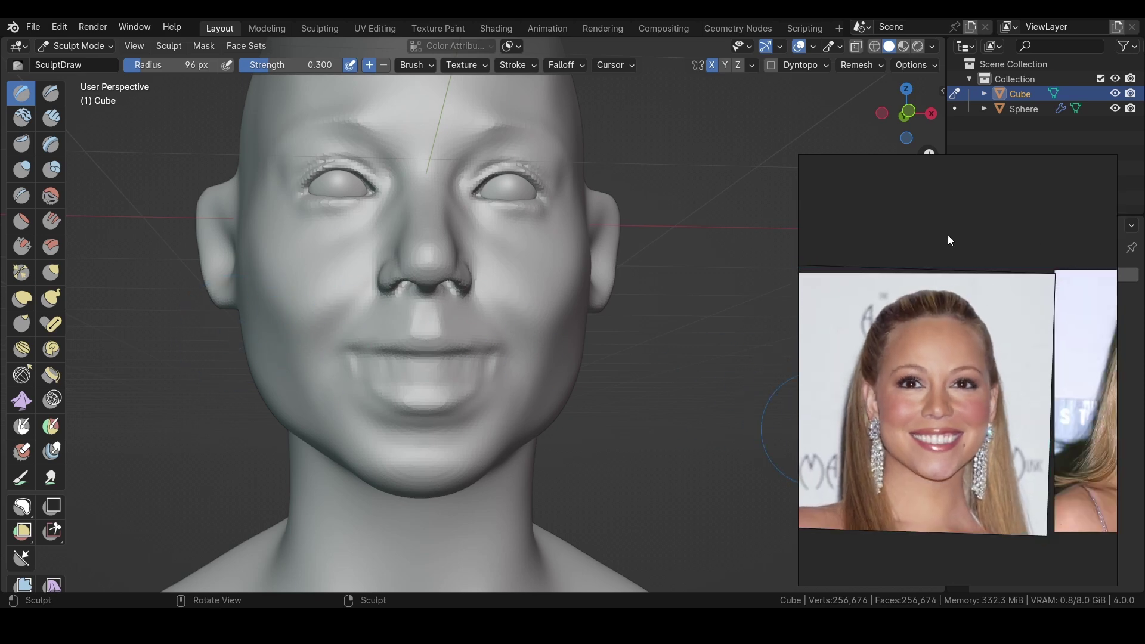
key("ctrl+r")
left_click_drag(800, 238, 736, 246)
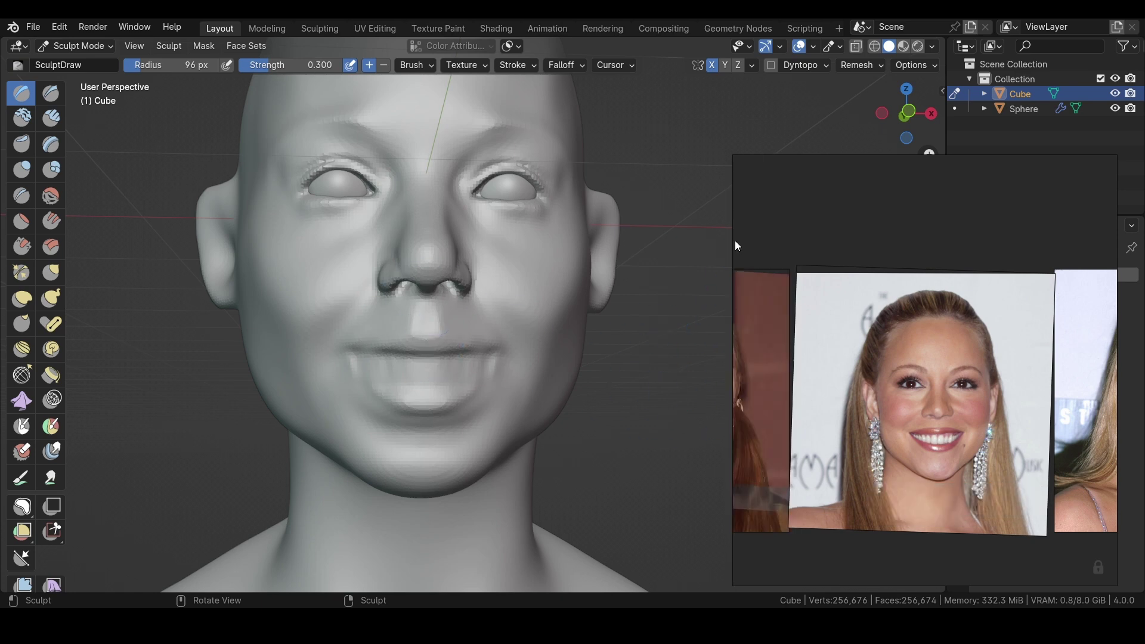
Carve a deep crease along the mouth line and under the lower lip
middle_click_drag(145, 331, 212, 350, "shift")
key("g")
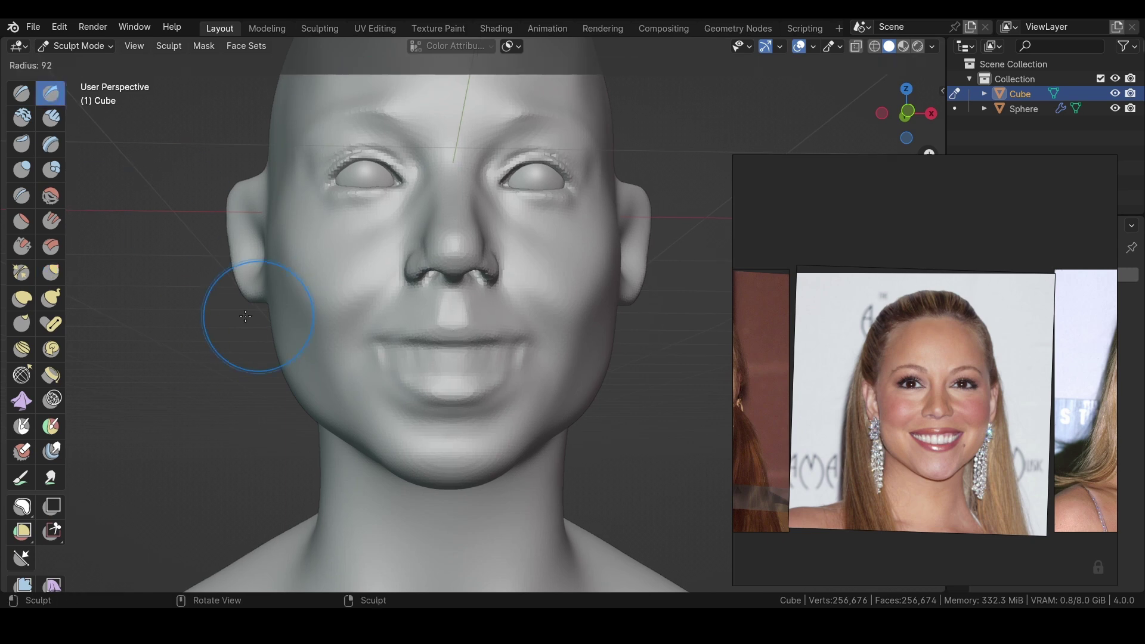
scroll(613, 345, "up", 3)
scroll(340, 340, "up", 1)
left_click_drag(339, 341, 338, 351)
left_click_drag(501, 397, 359, 355, "ctrl")
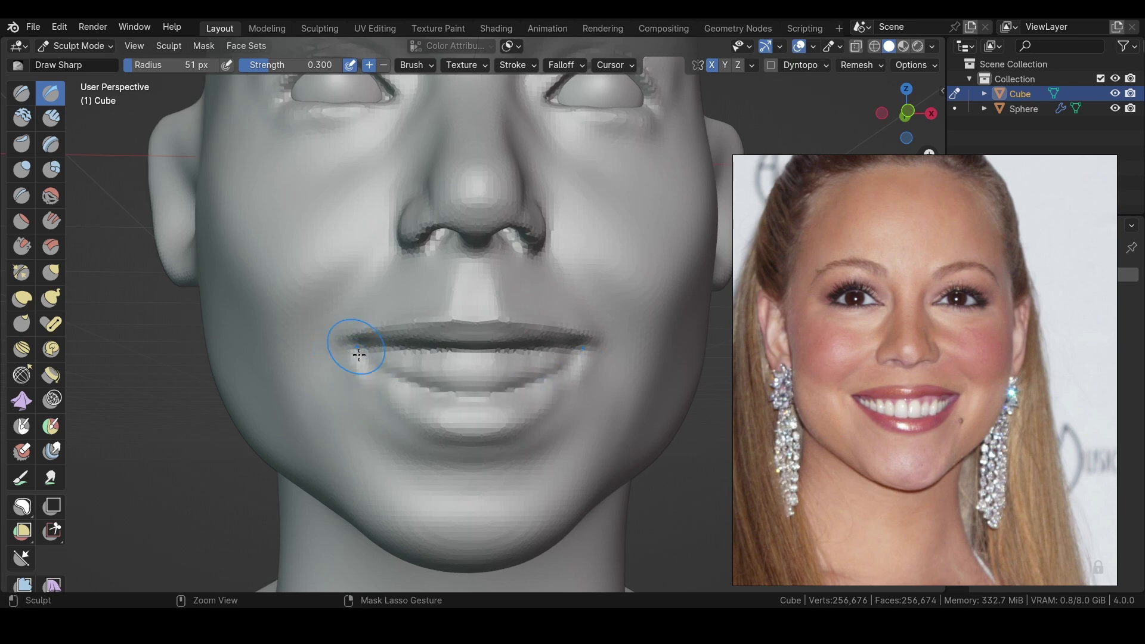
Shape the lips with an enlarged Grab brush, viewing from below and front
mouse_move(396, 302)
middle_mouse_down()
mouse_move(422, 413)
mouse_move(420, 308)
mouse_move(481, 332)
mouse_move(555, 321)
middle_mouse_up()
key("g")
key("f")
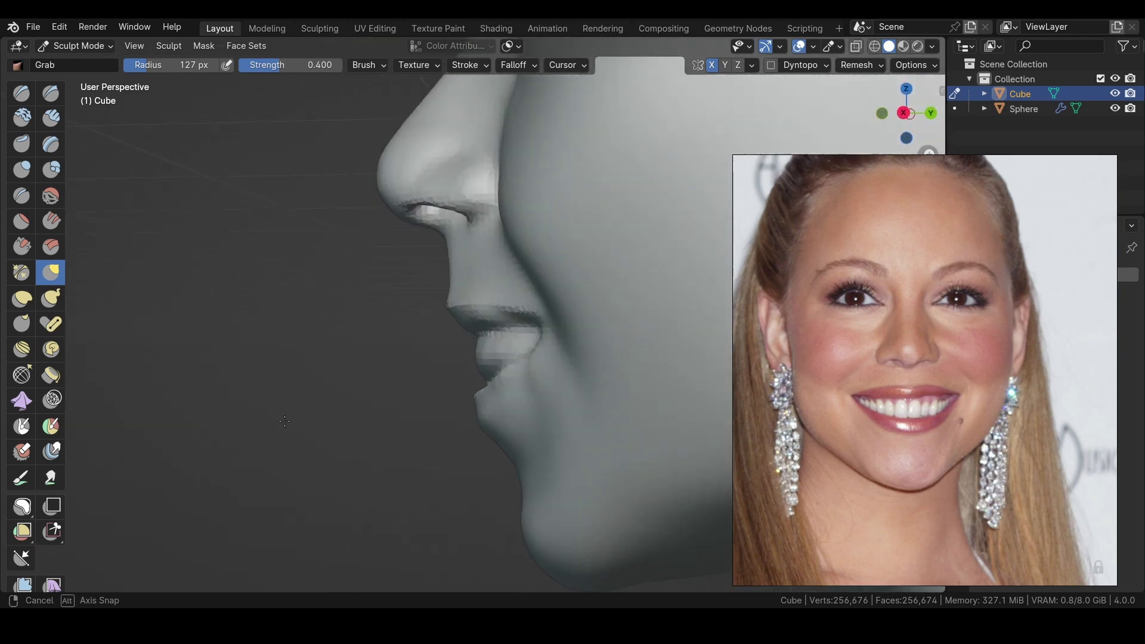
middle_click_drag(418, 317, 350, 347)
key("shift+space")
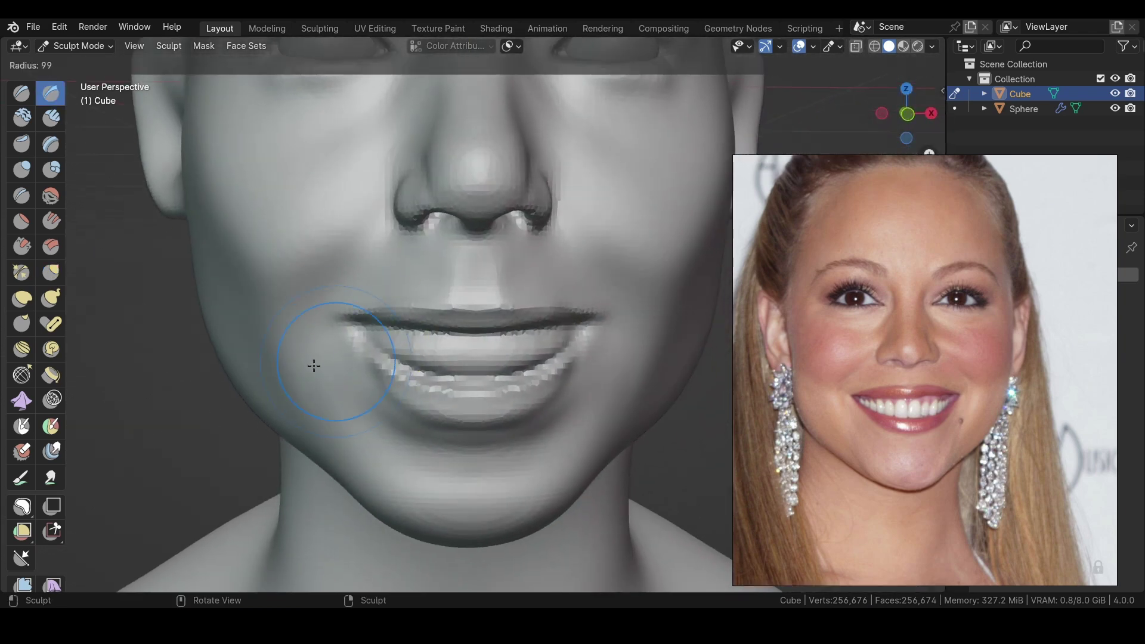
Sharpen the lip edges and lift the smile corners with Draw Sharp and Grab
middle_click_drag(436, 363, 377, 343, "ctrl")
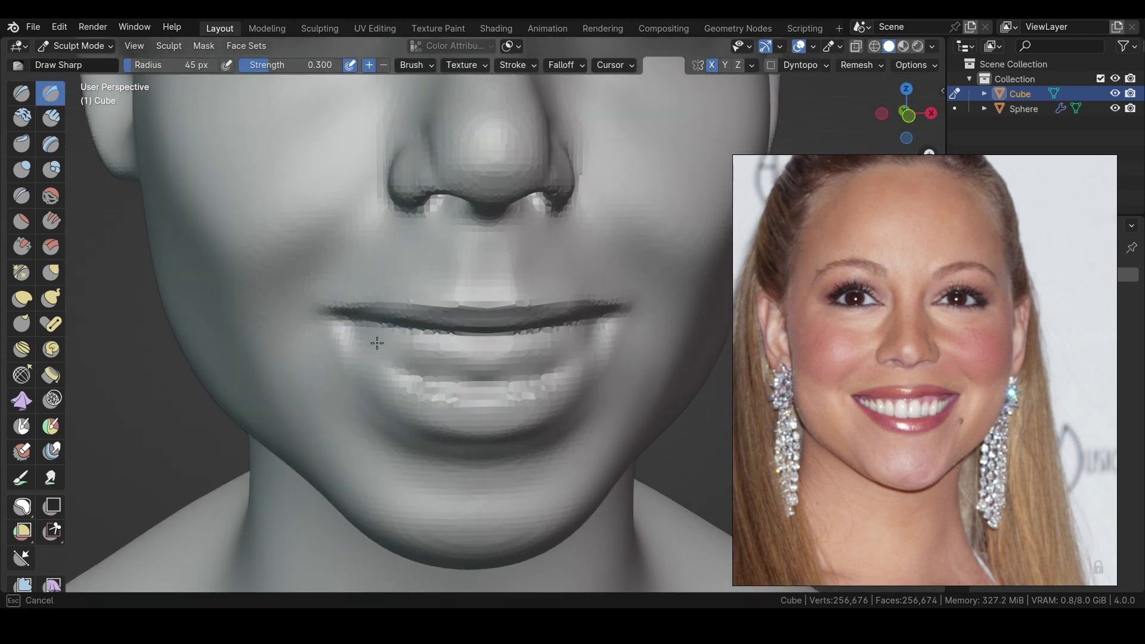
middle_click_drag(468, 395, 512, 357)
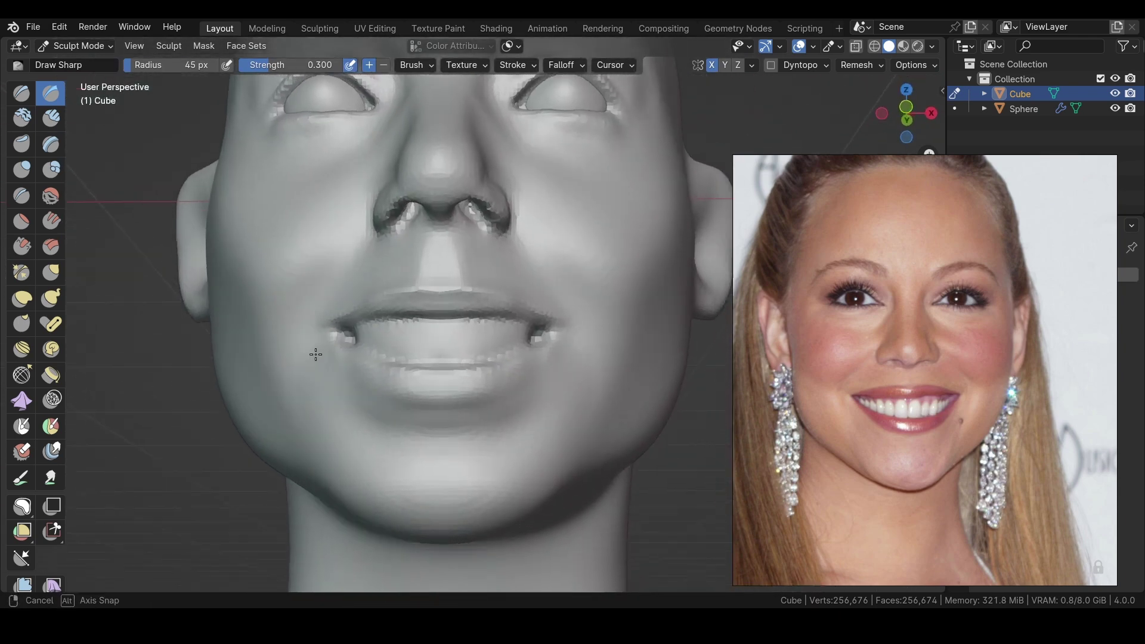
middle_click_drag(522, 390, 323, 327)
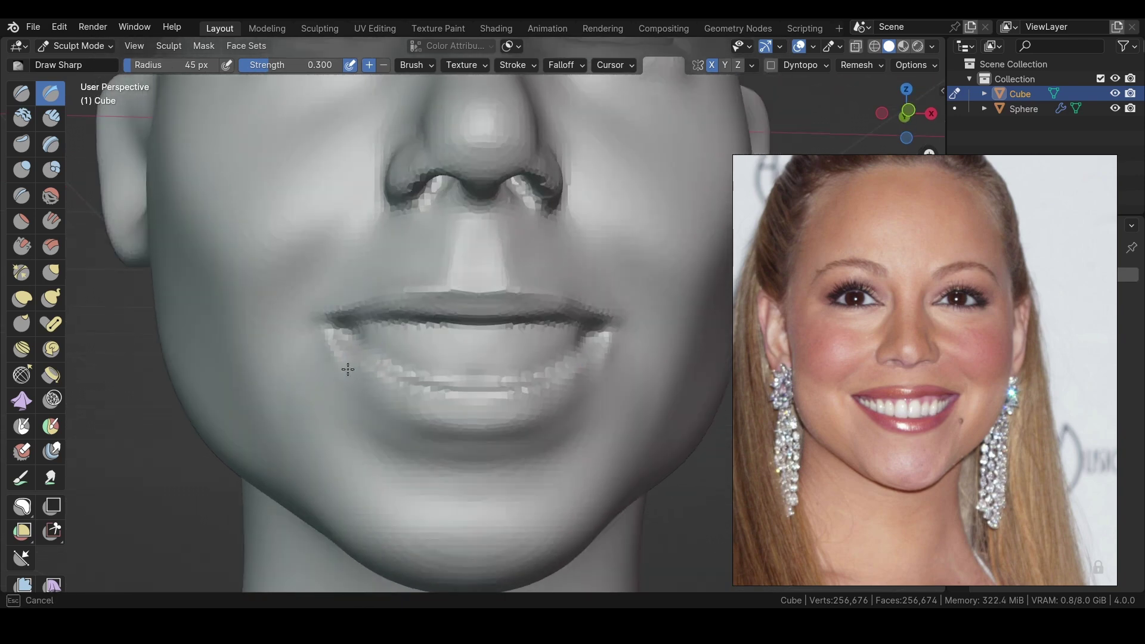
middle_click_drag(383, 369, 264, 328)
key("g")
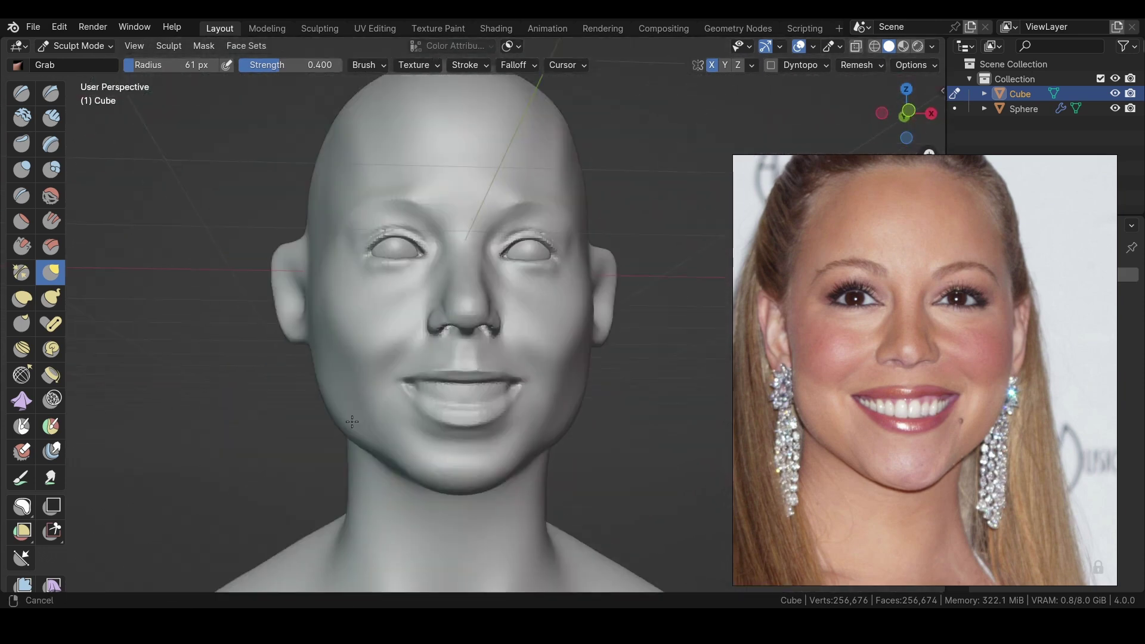
middle_click_drag(352, 422, 325, 396)
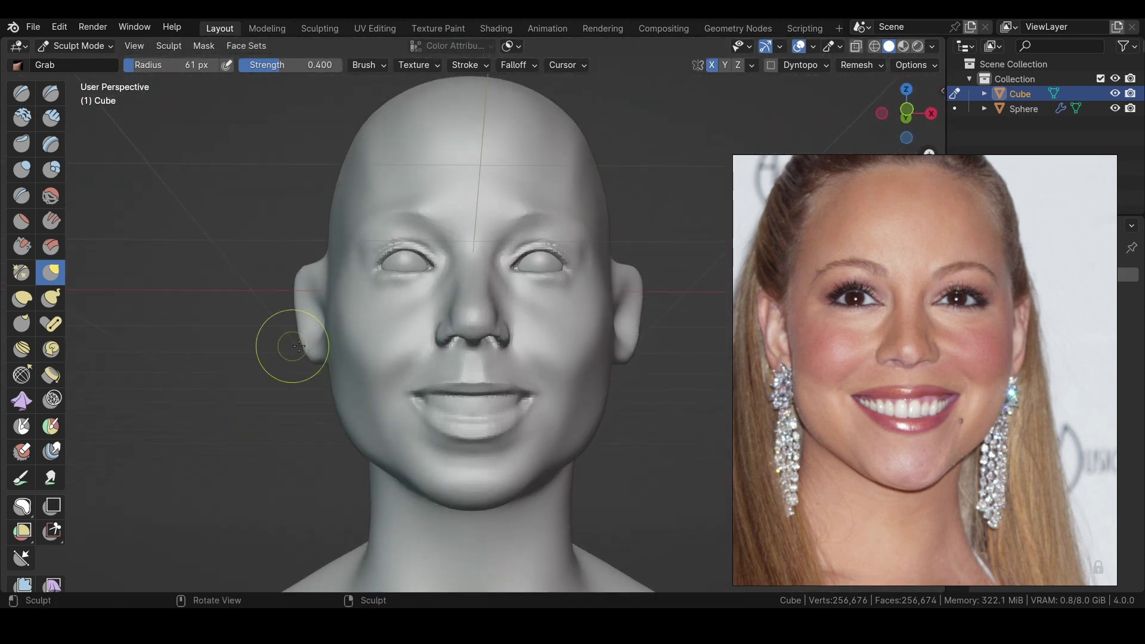
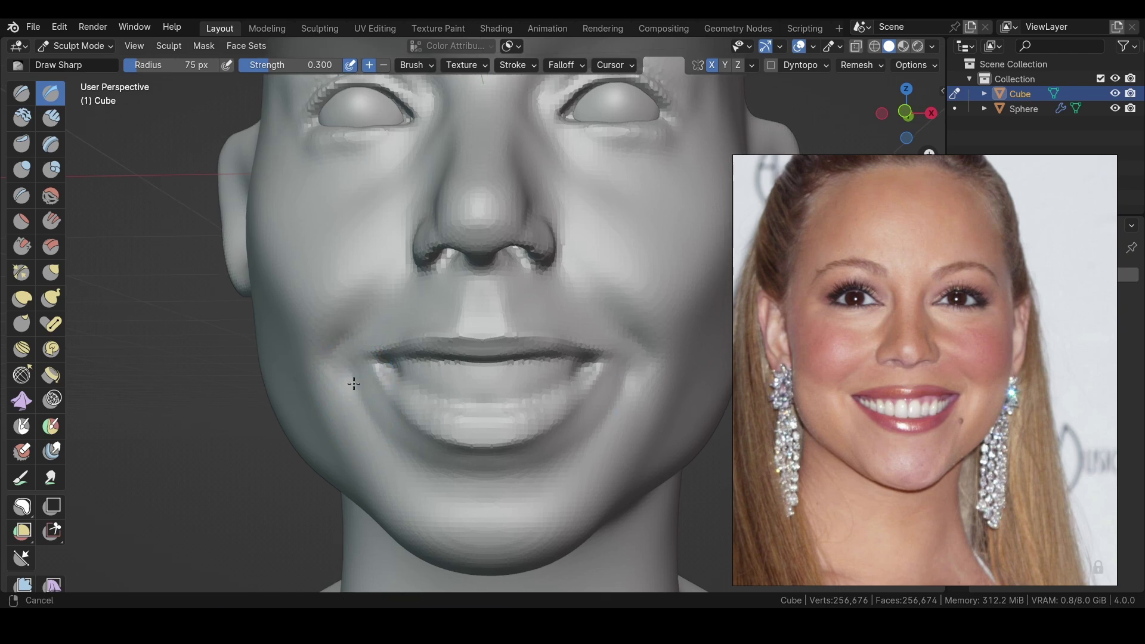
Pull the smile folds beside the mouth into deeper lines with the Grab brush
scroll(524, 349, "up", 1)
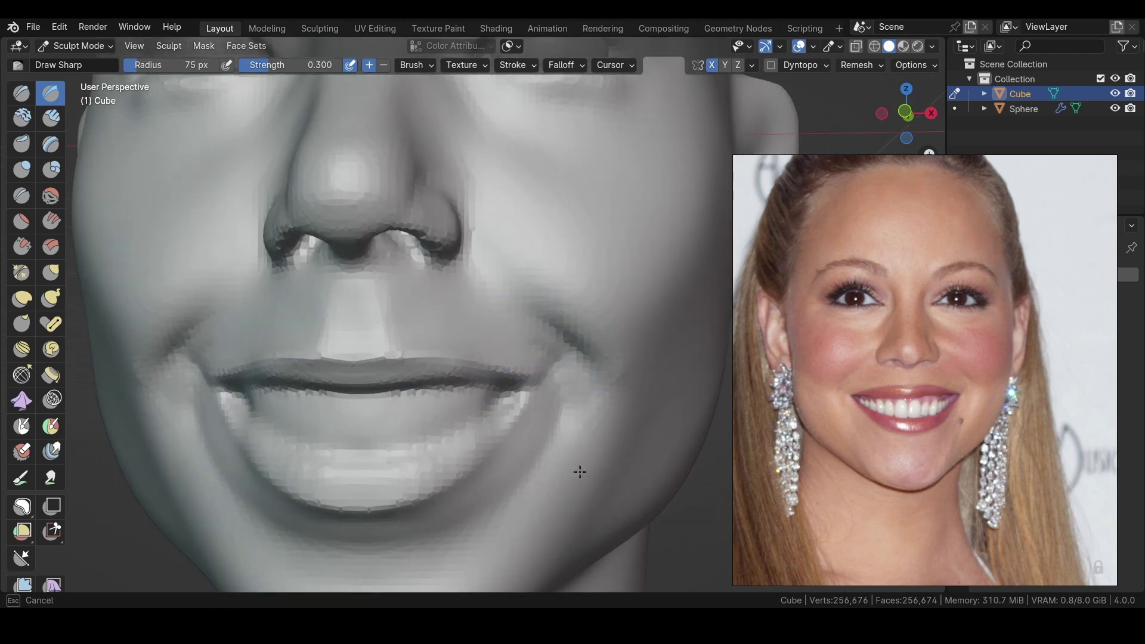
middle_click_drag(491, 267, 461, 222)
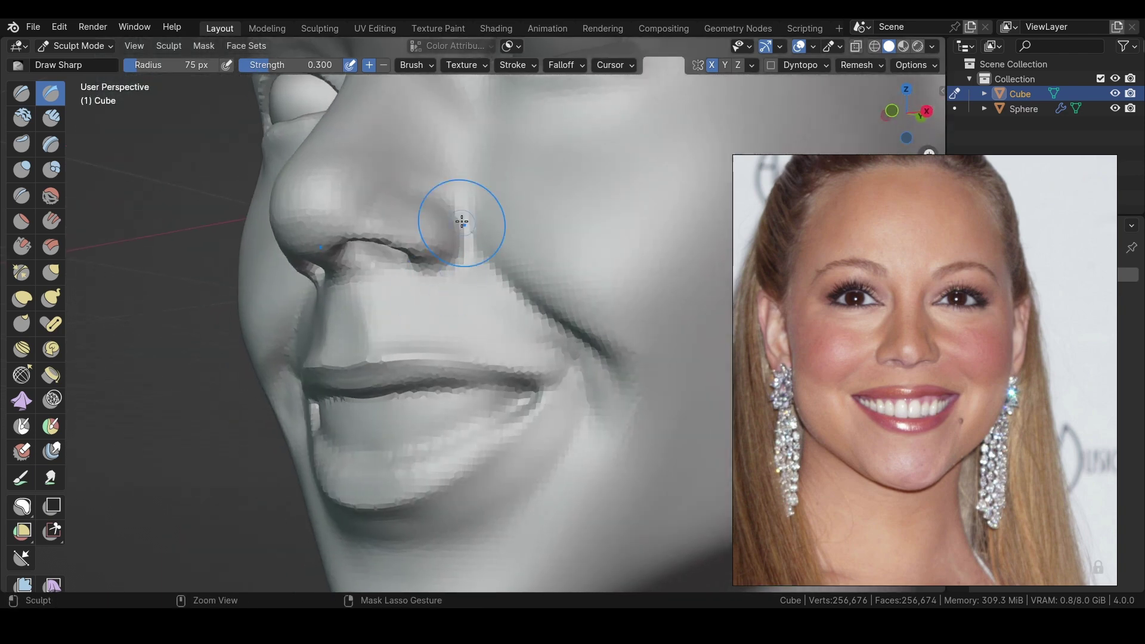
middle_click_drag(501, 306, 358, 346)
scroll(298, 364, "down", 3)
scroll(251, 379, "down", 2)
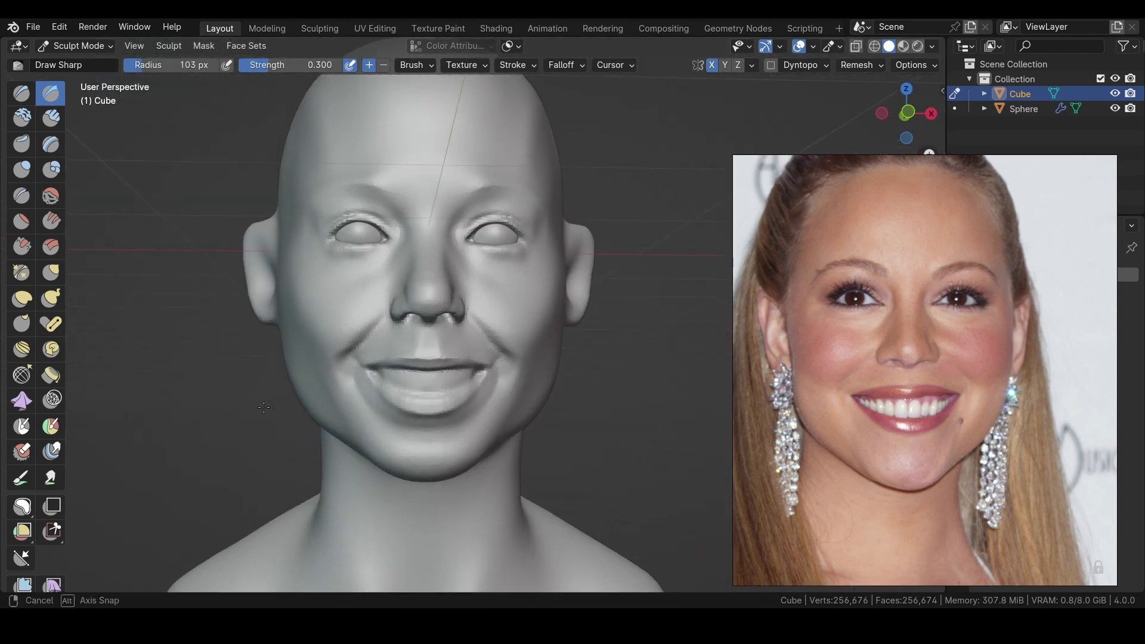
key("g")
middle_click_drag(242, 383, 205, 341)
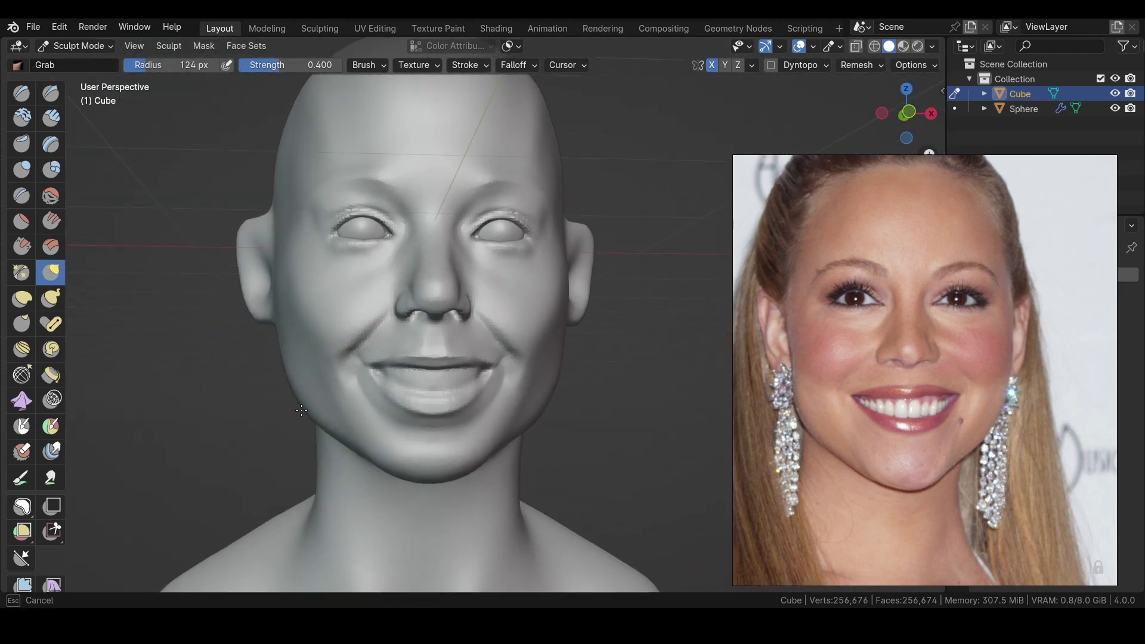
scroll(439, 353, "up", 3)
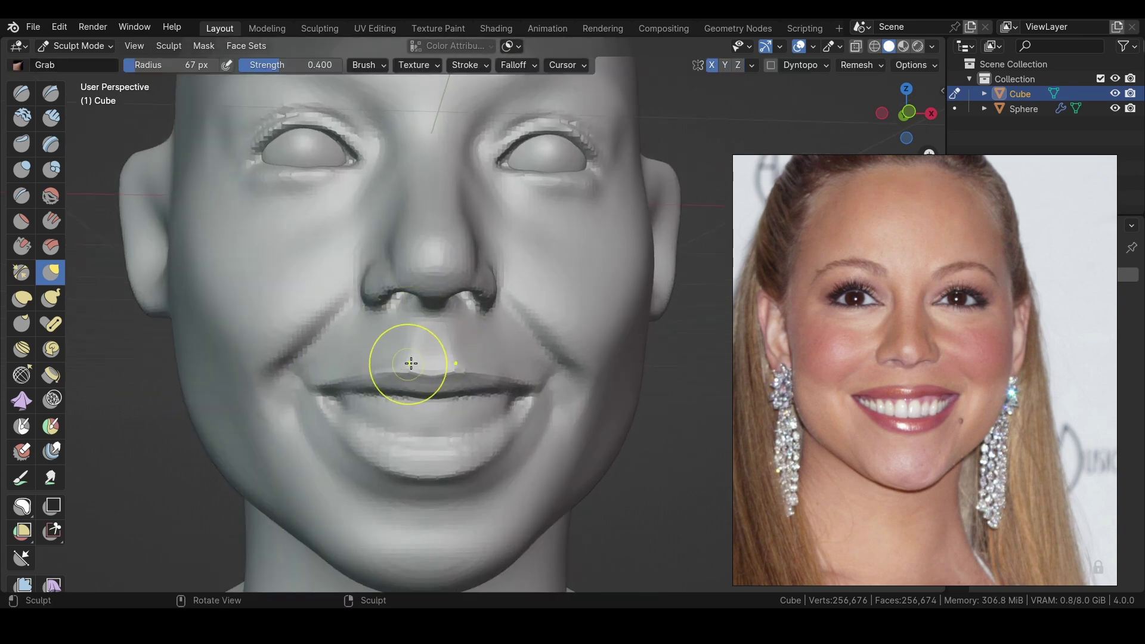
mouse_move(411, 363)
middle_mouse_down()
mouse_move(491, 362)
mouse_move(383, 412)
mouse_move(493, 406)
mouse_move(274, 455)
middle_mouse_up()
scroll(294, 402, "down", 2)
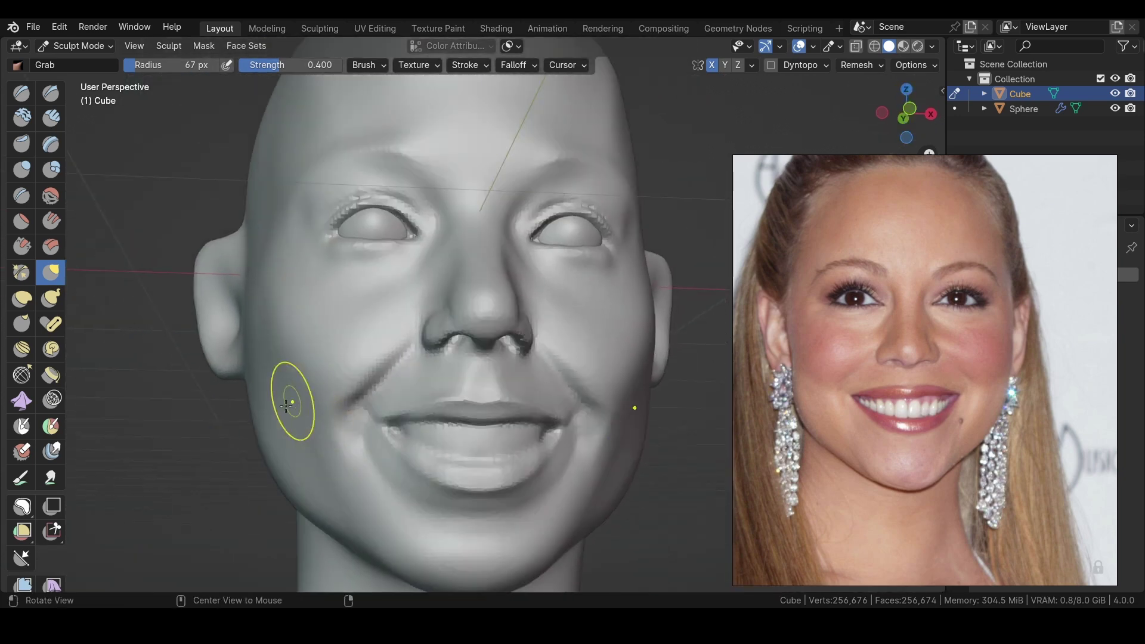
scroll(221, 389, "down", 1)
Build up the cheeks around the mouth with the Draw brush, checking front and three-quarter views
key("x")
scroll(334, 382, "up", 1)
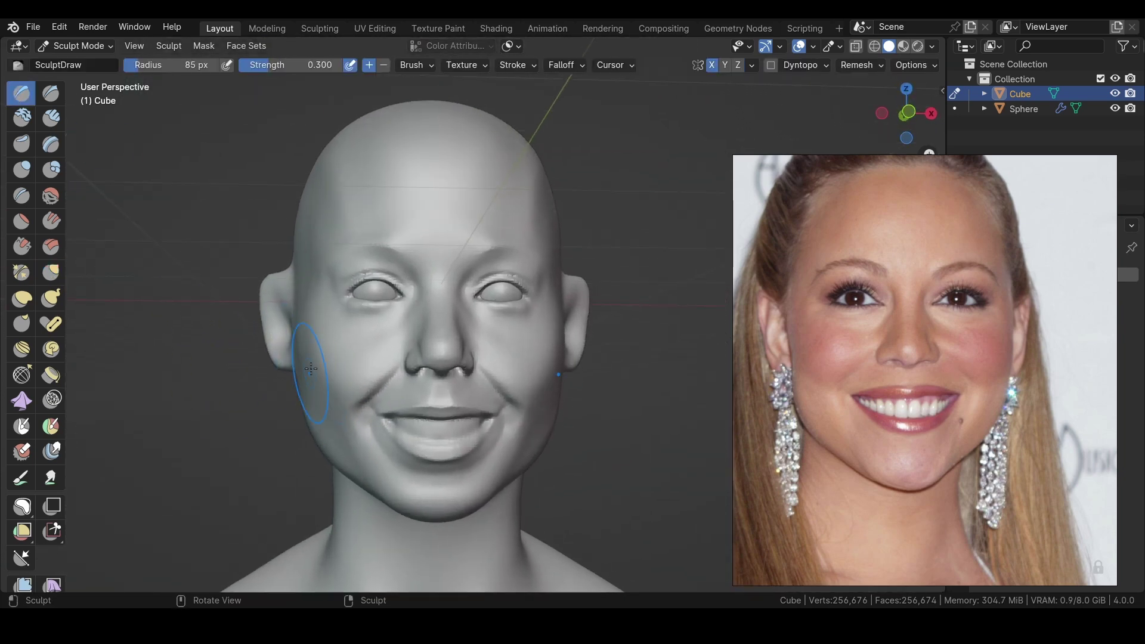
scroll(345, 369, "up", 2)
middle_click_drag(358, 413, 513, 435)
scroll(533, 442, "up", 1)
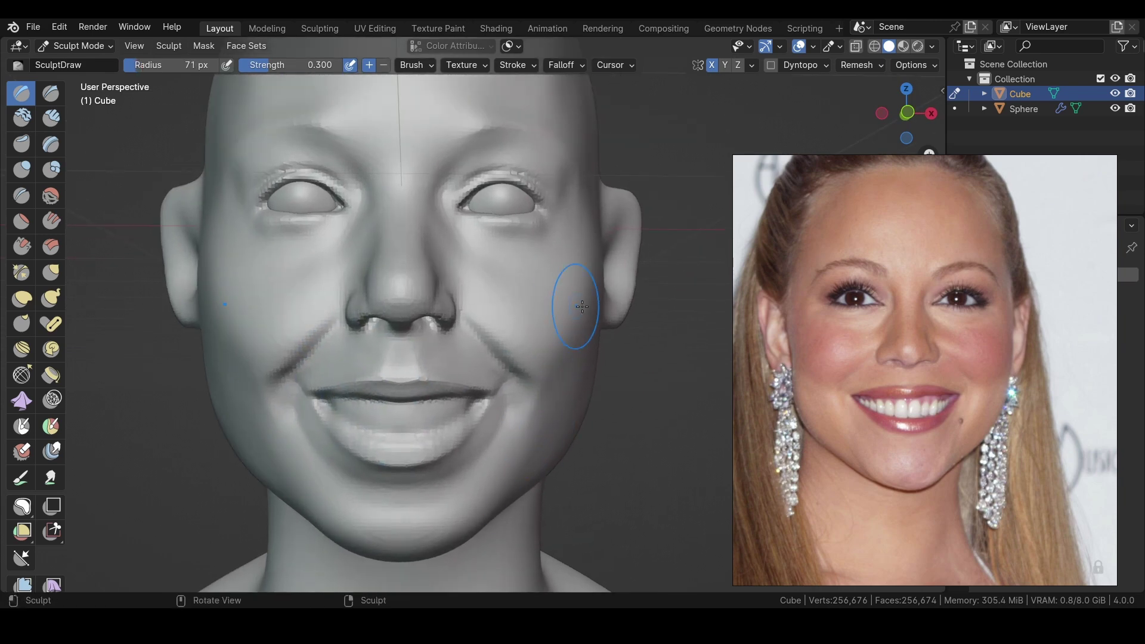
key("KP_6")
key("KP_6")
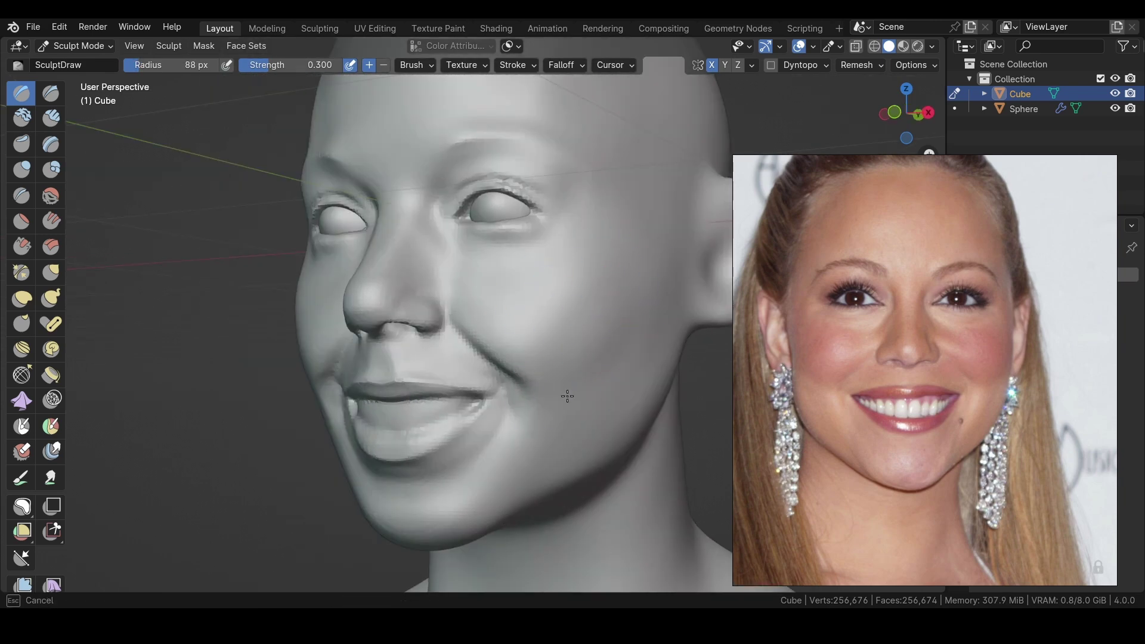
scroll(412, 453, "down", 2)
mouse_move(412, 453)
middle_mouse_down()
mouse_move(246, 383)
mouse_move(360, 382)
middle_mouse_up()
scroll(268, 388, "down", 2)
Lasso-mask around the mouth in front view and invert the mask
key("b")
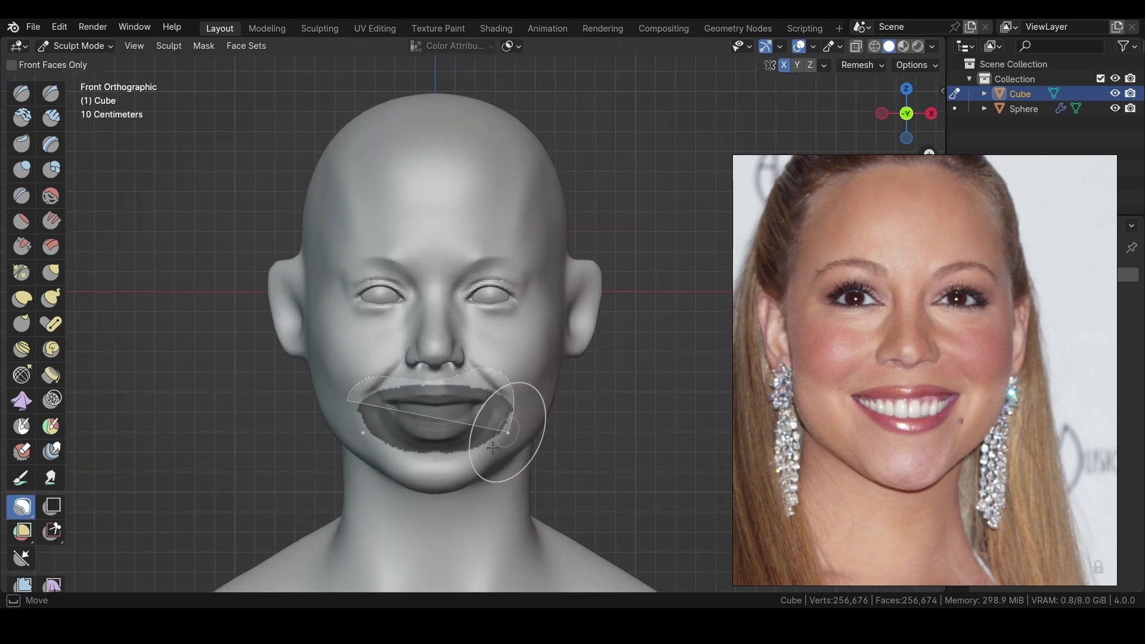
left_click_drag(493, 449, 492, 449)
middle_click_drag(492, 448, 217, 111)
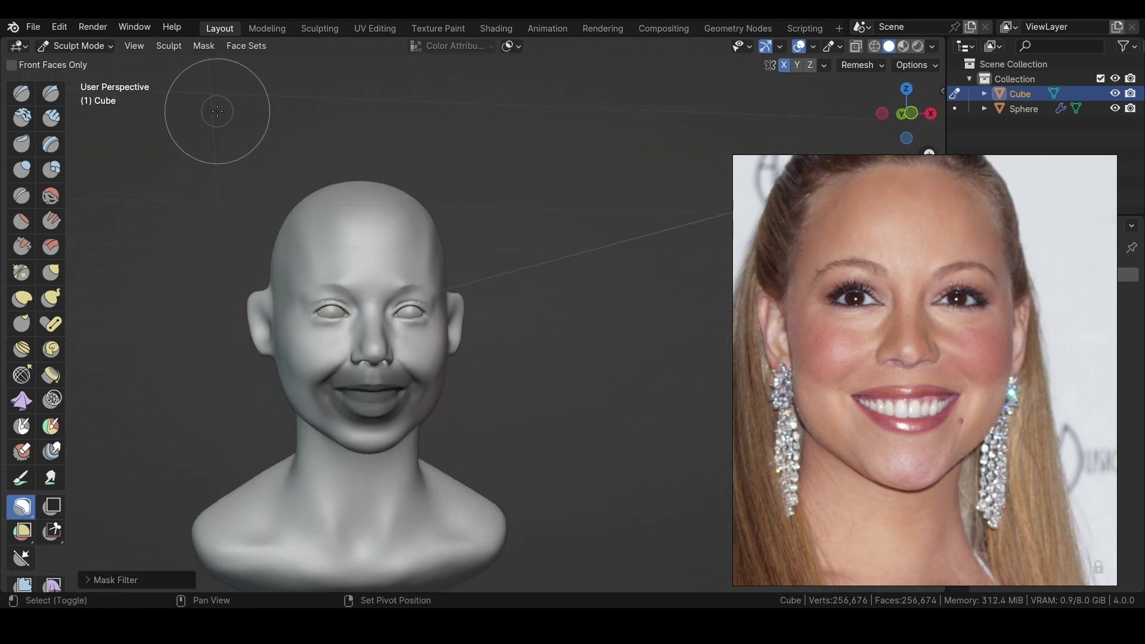
key("ctrl+i")
Nudge the unmasked mouth region slightly upward on Z with the Move tool
scroll(36, 418, "down", 5)
left_click(21, 519)
middle_click_drag(140, 435, 418, 251)
left_click_drag(440, 221, 436, 213)
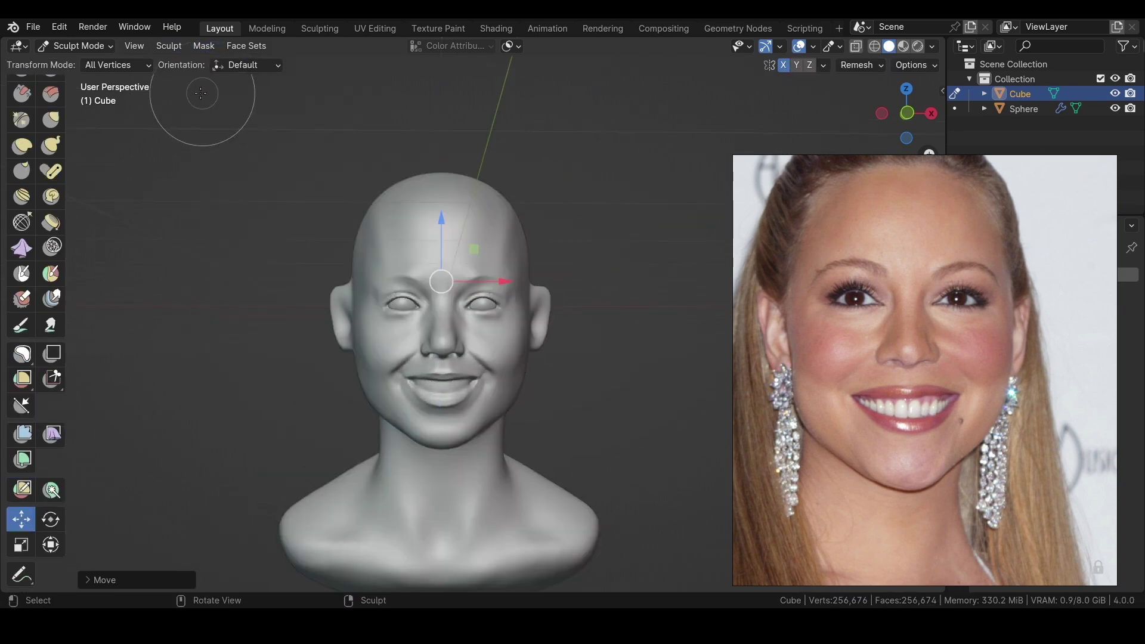
scroll(36, 298, "up", 5)
left_click(21, 92)
scroll(340, 271, "up", 2)
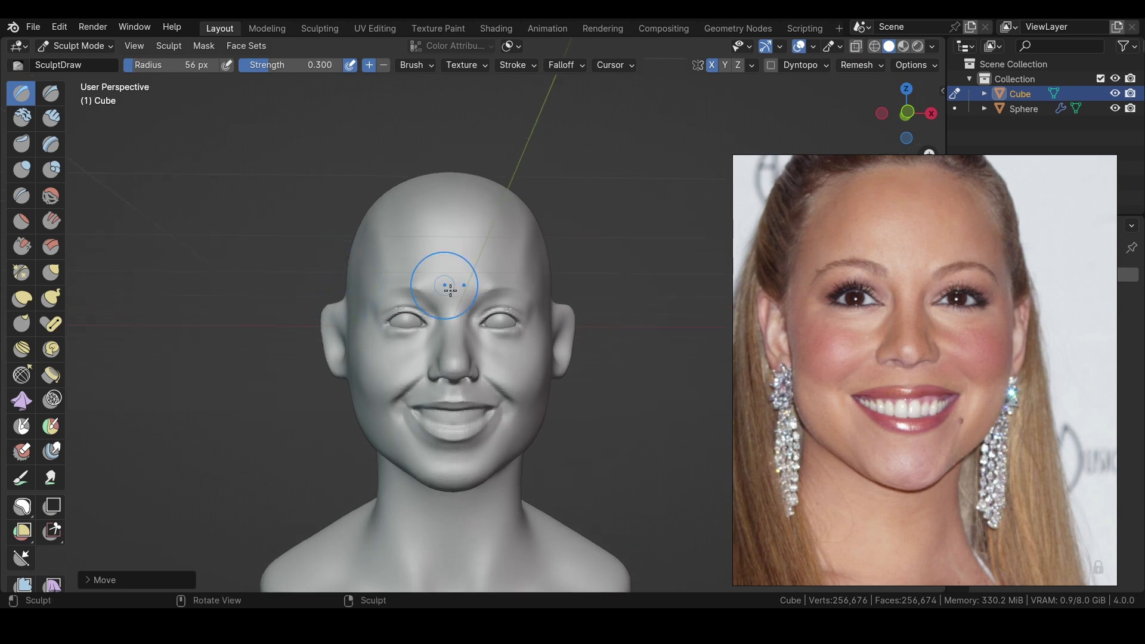
middle_click_drag(447, 263, 454, 155)
Shape the nose bridge using the Grab, Draw Sharp and Scrape brushes
key("g")
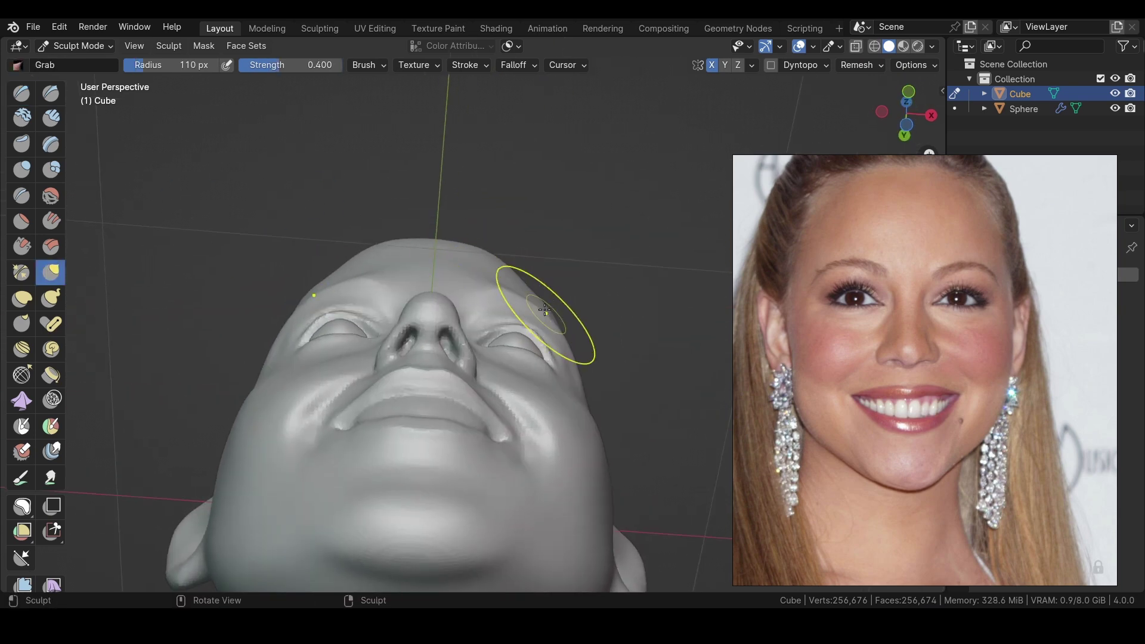
middle_click_drag(522, 292, 340, 365)
left_click(50, 92)
middle_click_drag(111, 124, 430, 258, "ctrl")
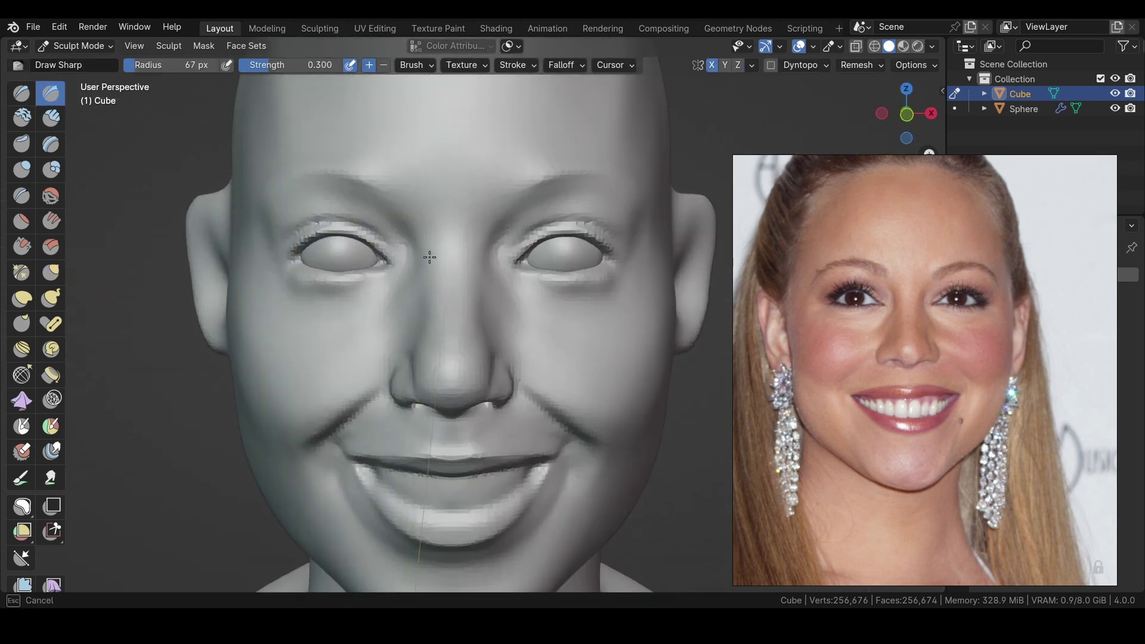
left_click(22, 246)
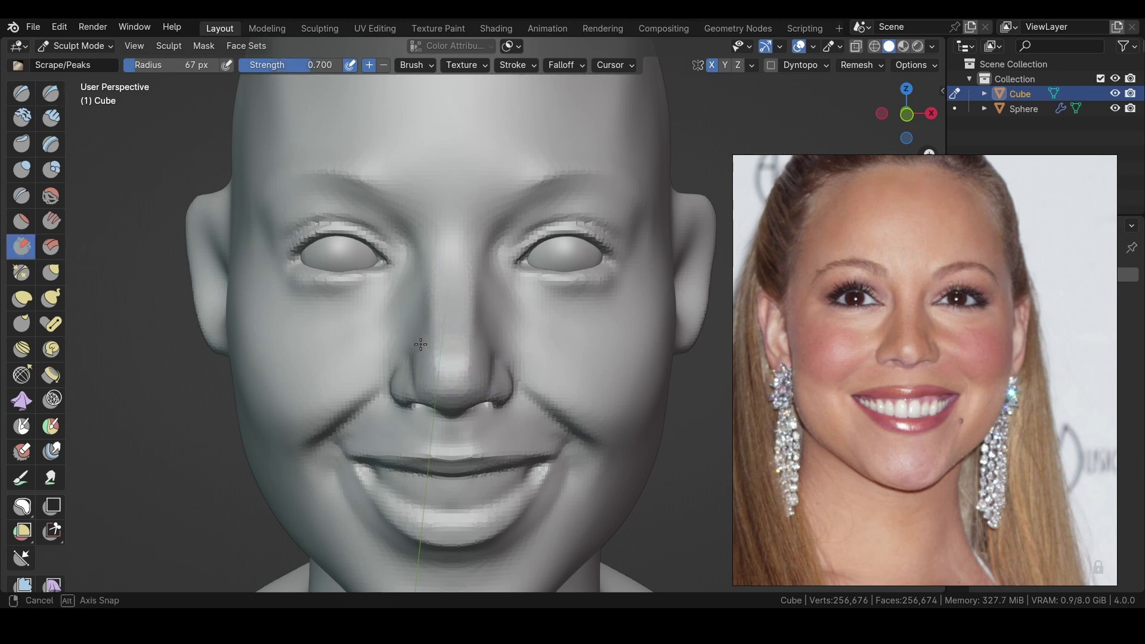
middle_click_drag(382, 310, 410, 291)
key("g")
middle_click_drag(431, 348, 396, 340)
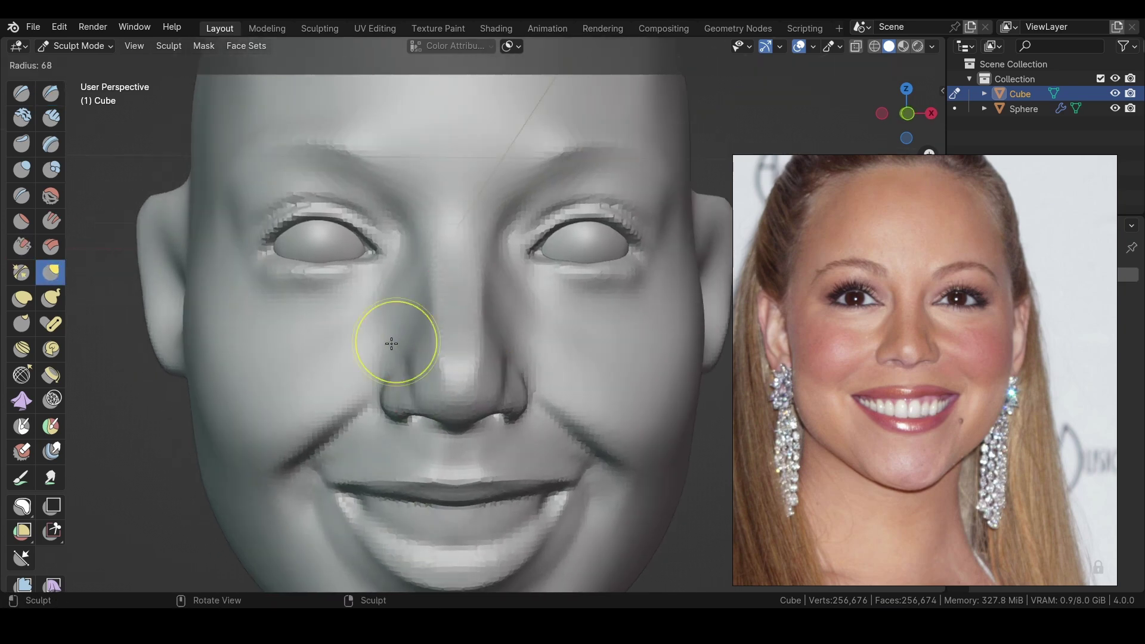
middle_click_drag(336, 293, 404, 351)
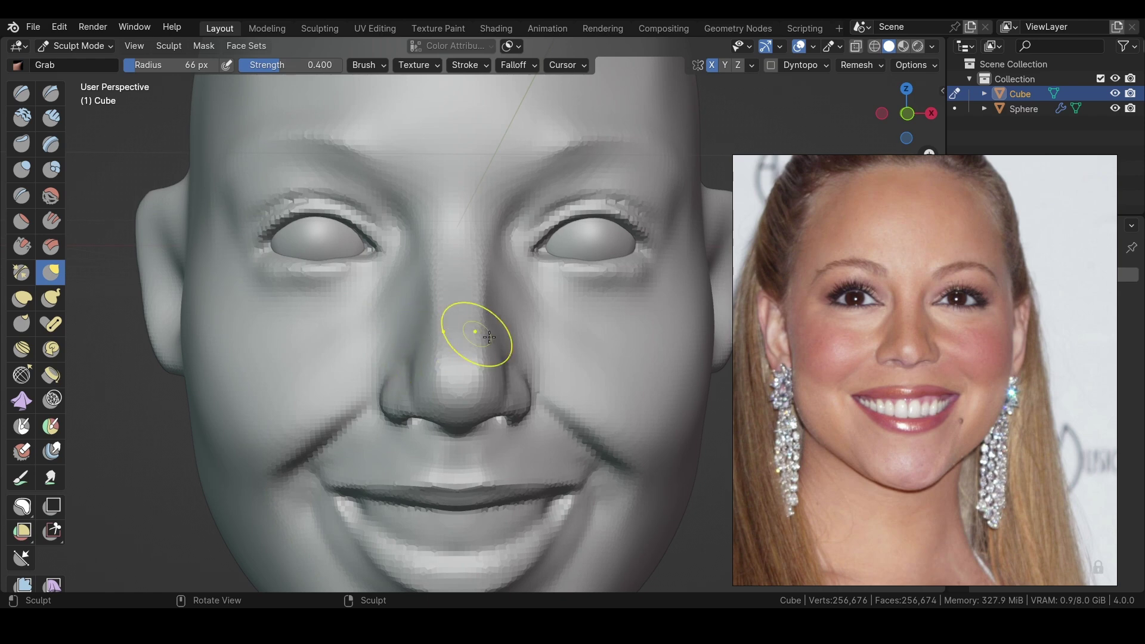
mouse_move(490, 337)
middle_mouse_down()
mouse_move(447, 344)
mouse_move(460, 320)
middle_mouse_up()
Carve and smooth the creases under the eyes with Draw Sharp, Scrape and Draw
key("shift+x")
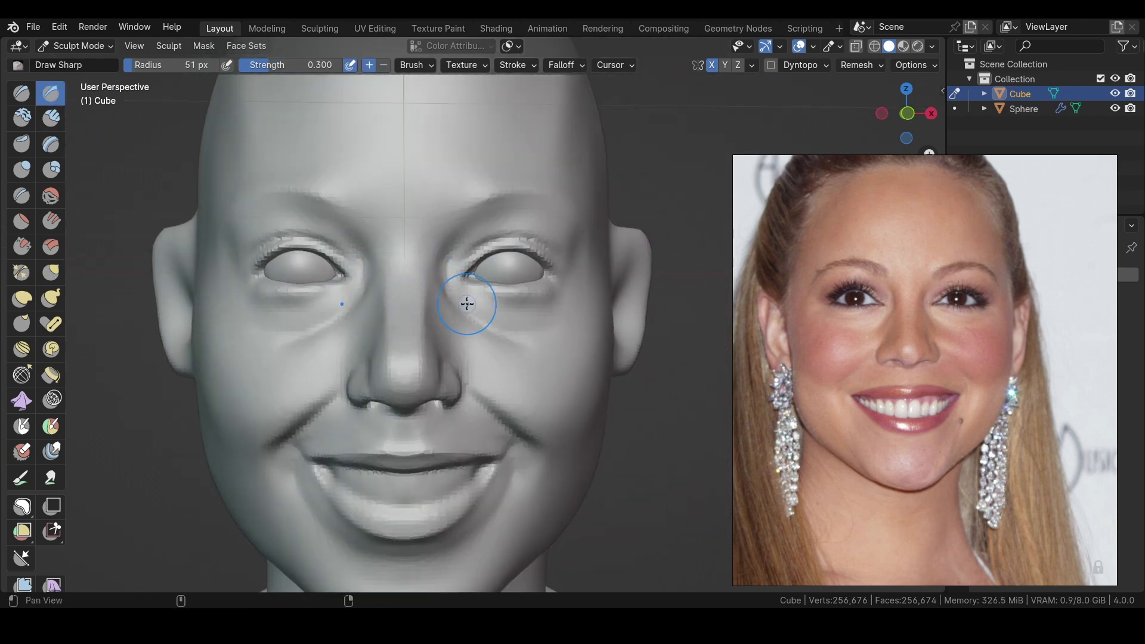
middle_click_drag(473, 300, 464, 335)
scroll(479, 301, "up", 2)
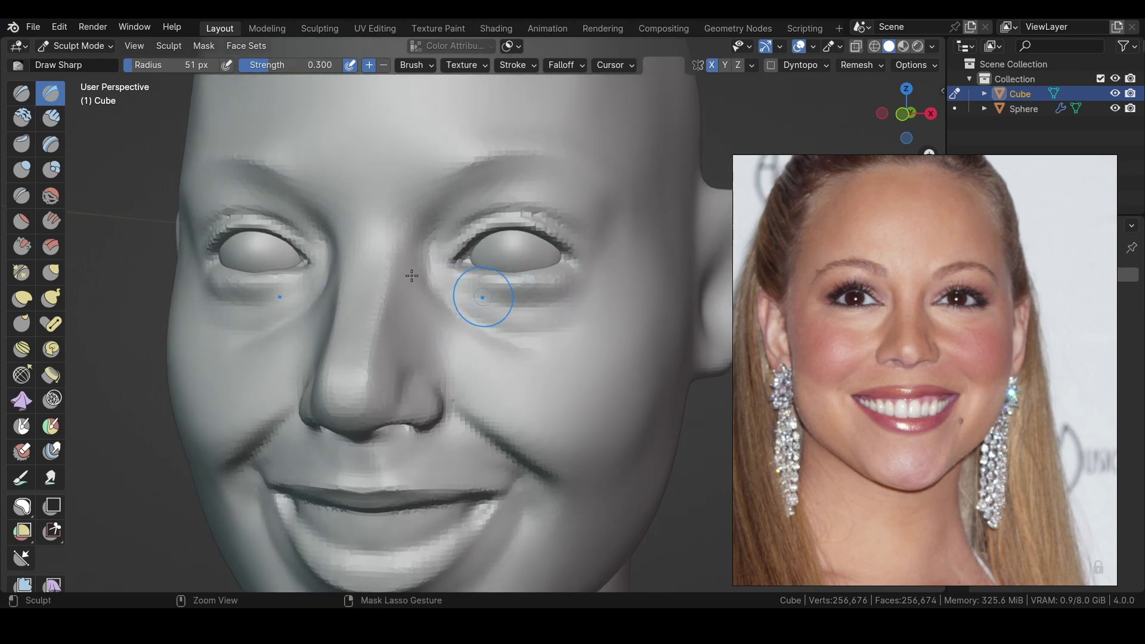
key("x")
scroll(547, 283, "up", 1)
scroll(547, 278, "up", 1)
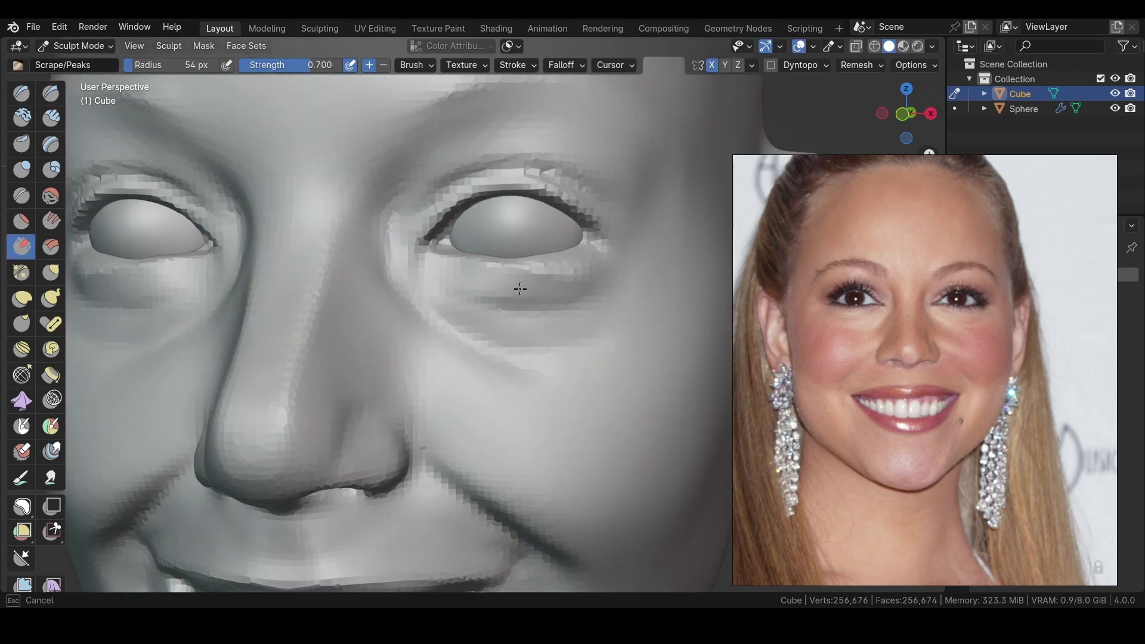
mouse_move(556, 282)
middle_mouse_down()
mouse_move(501, 294)
mouse_move(533, 296)
middle_mouse_up()
key("x")
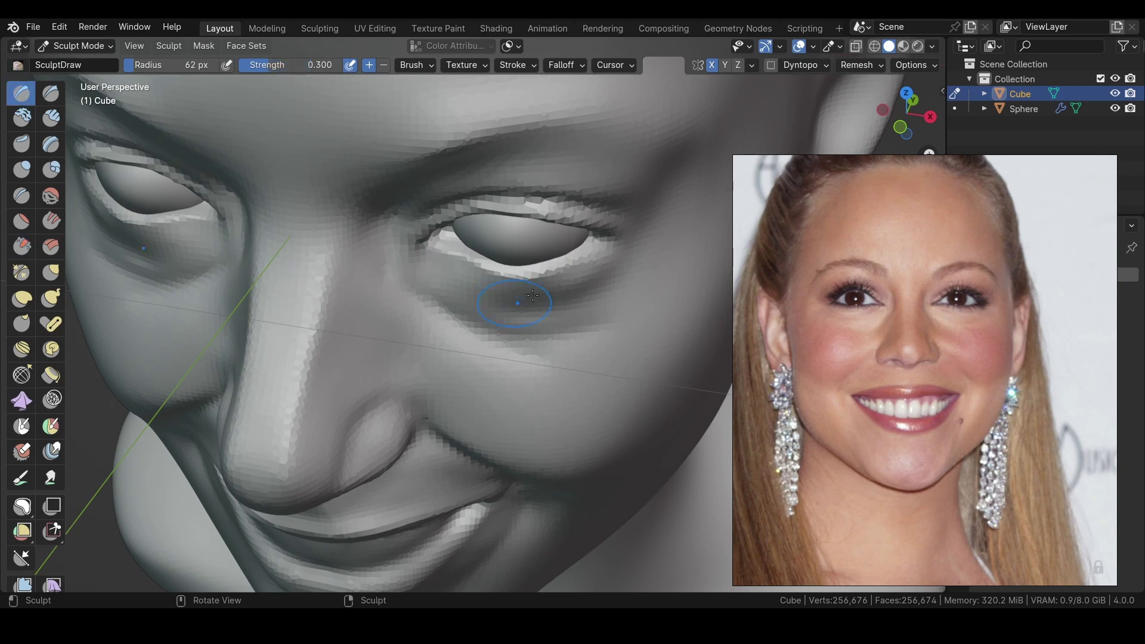
mouse_move(440, 308)
middle_mouse_down()
mouse_move(431, 280)
mouse_move(358, 255)
mouse_move(389, 326)
mouse_move(306, 350)
mouse_move(314, 365)
mouse_move(407, 403)
mouse_move(317, 302)
mouse_move(318, 350)
middle_mouse_up()
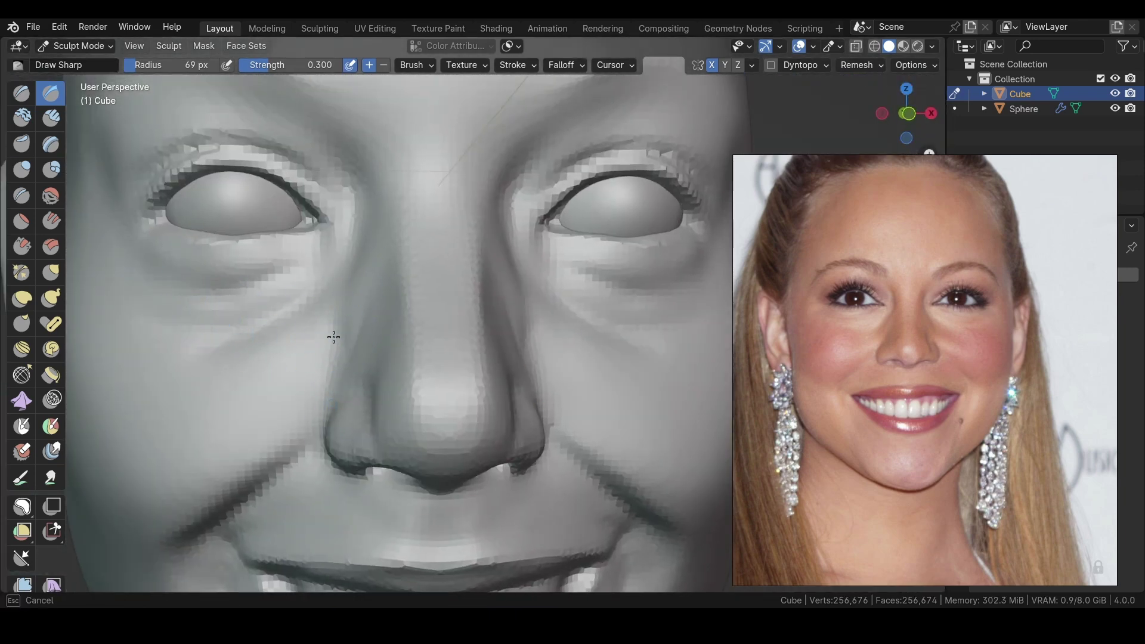
Refine the nostrils with Grab and Draw Sharp using a smaller brush radius
middle_click_drag(378, 283, 334, 311)
left_click(60, 271)
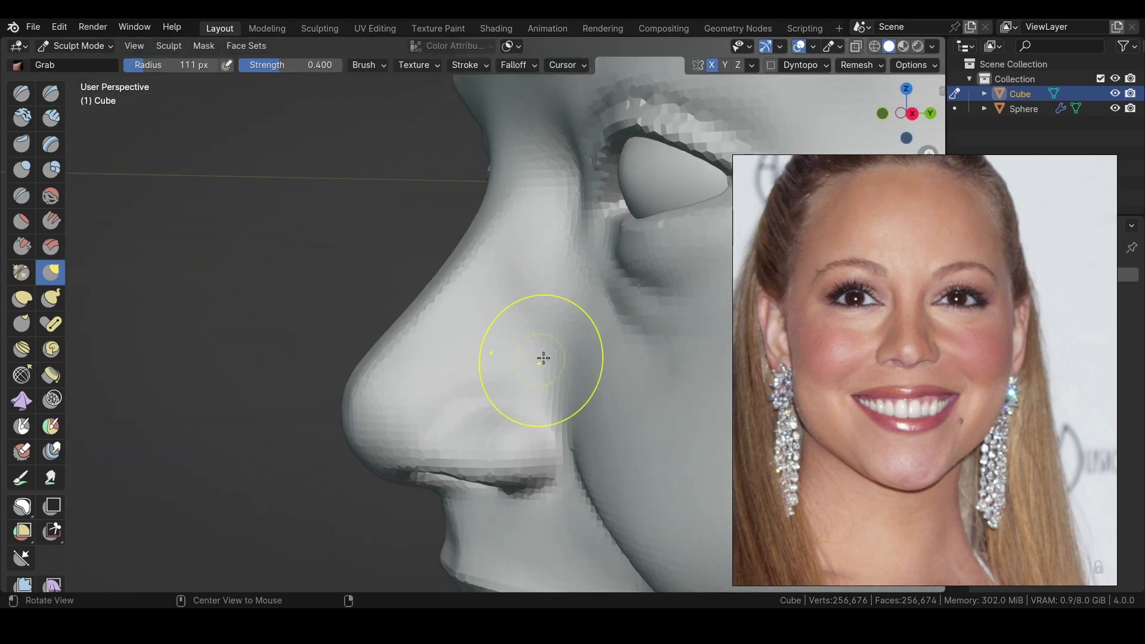
middle_click_drag(543, 359, 417, 334)
key("f")
left_click(506, 345)
mouse_move(507, 345)
middle_mouse_down()
mouse_move(500, 360)
mouse_move(22, 113)
middle_mouse_up()
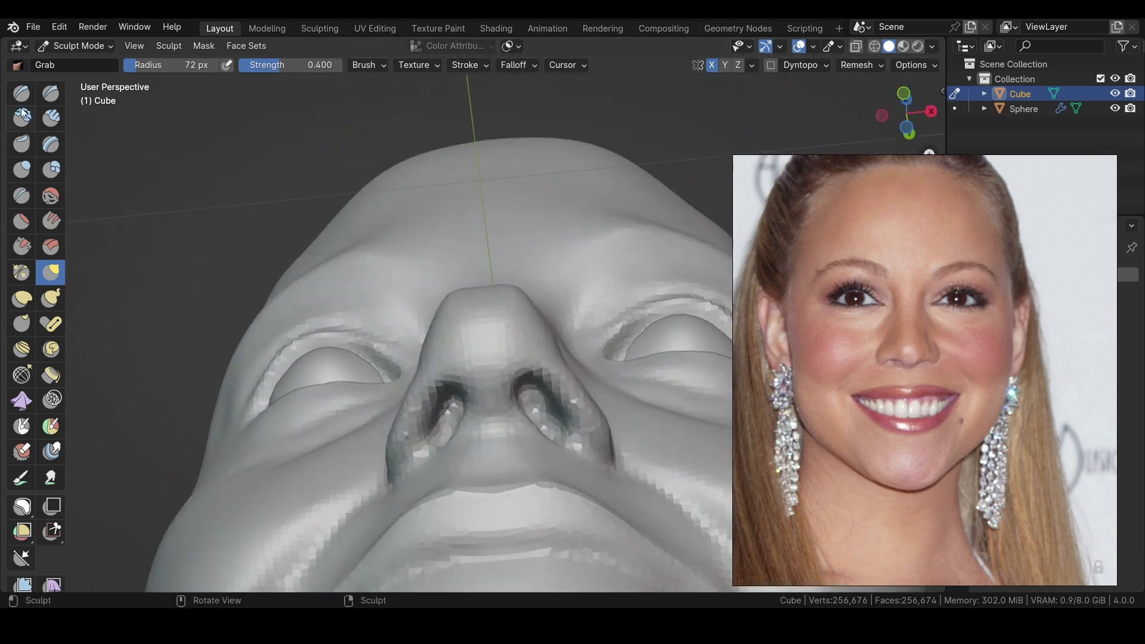
left_click(50, 93)
mouse_move(525, 378)
middle_mouse_down()
mouse_move(489, 382)
mouse_move(499, 333)
mouse_move(549, 444)
mouse_move(434, 340)
middle_mouse_up()
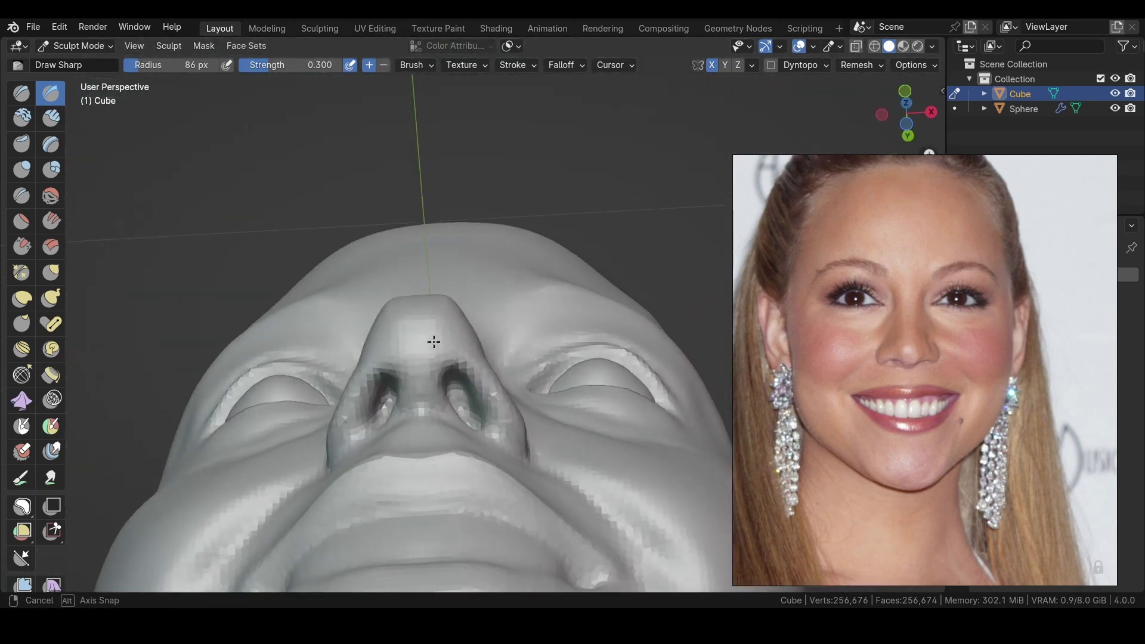
Reshape the nose tip with Grab and Draw, then zoom out to the full bust
key("g")
middle_click_drag(327, 345, 502, 431)
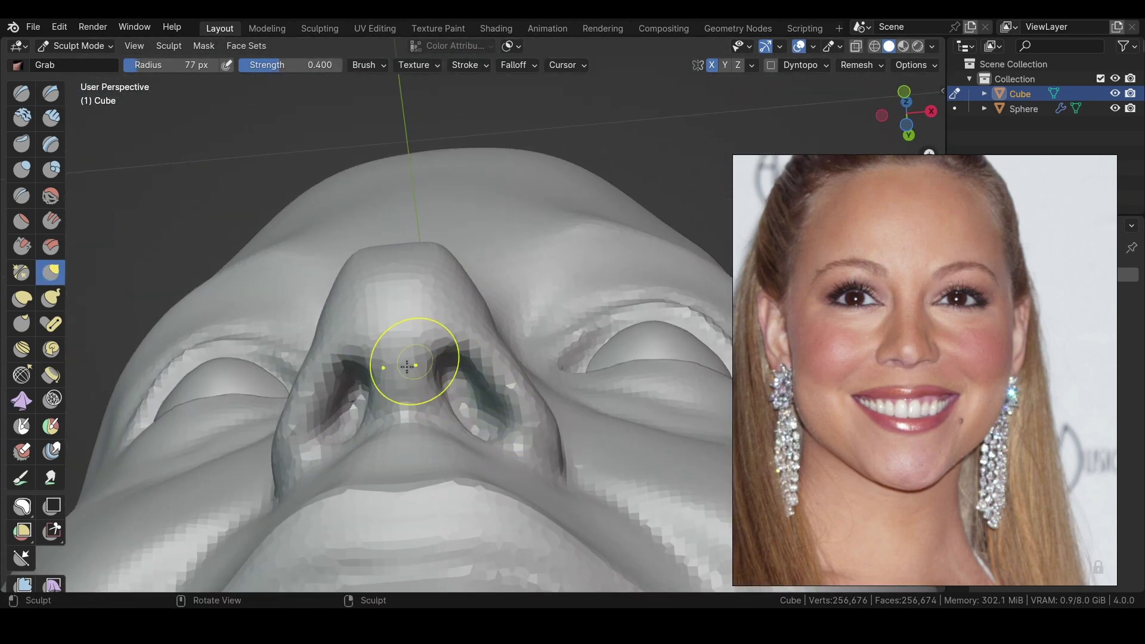
mouse_move(407, 366)
middle_mouse_down()
mouse_move(327, 336)
mouse_move(430, 237)
mouse_move(434, 333)
mouse_move(477, 374)
middle_mouse_up()
key("x")
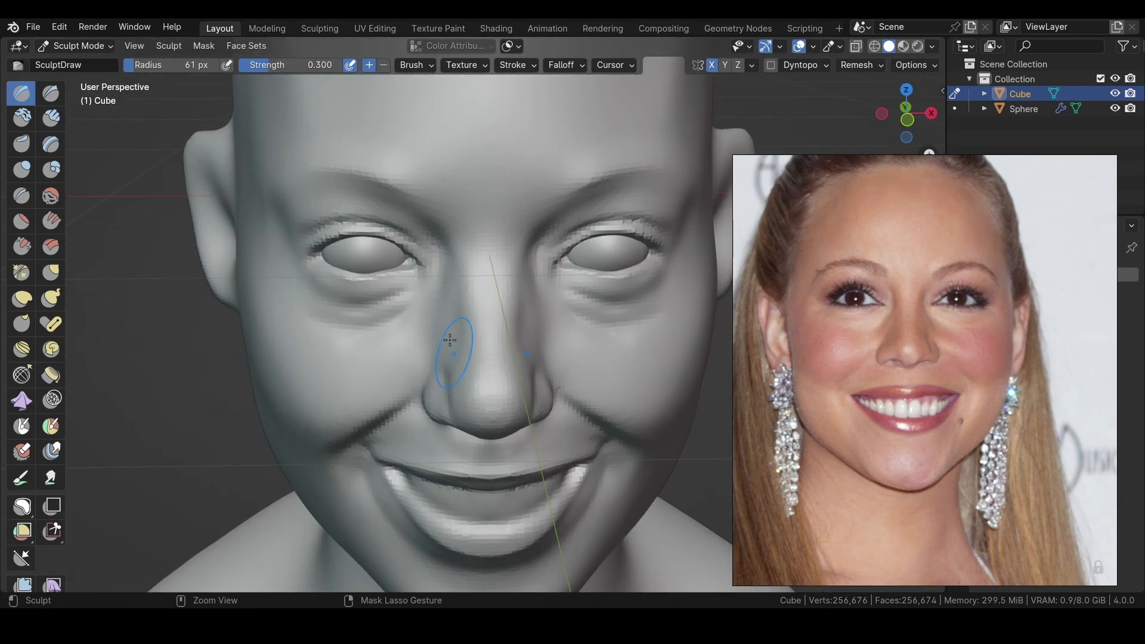
scroll(506, 306, "down", 5)
scroll(396, 333, "down", 3)
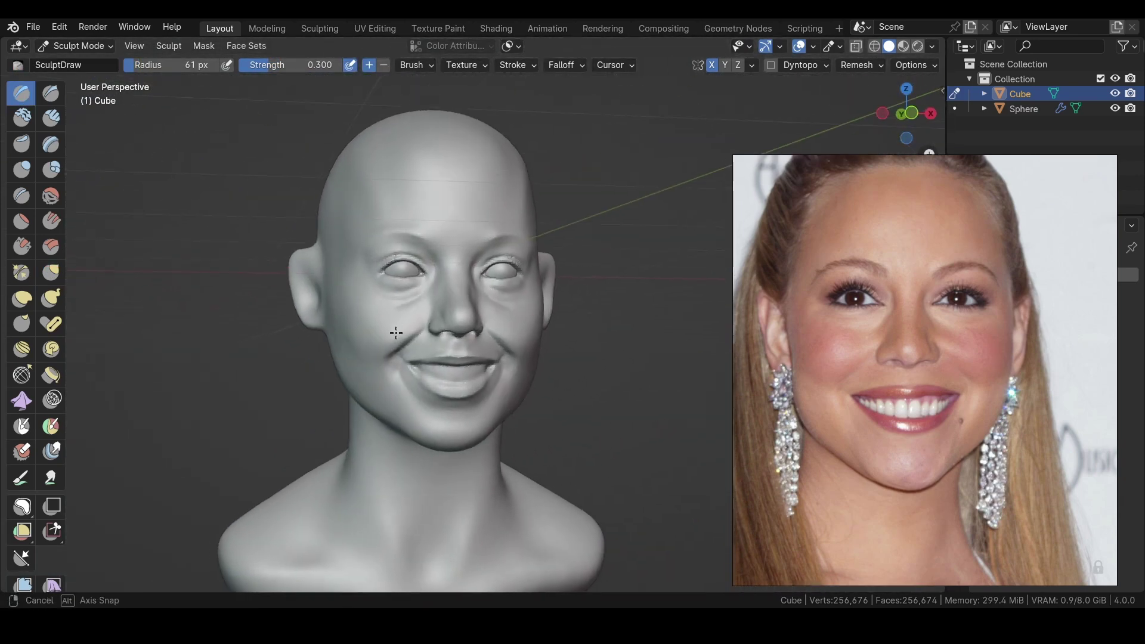
Orbit the bust through front, three-quarter and profile views, zooming in toward the eyes
scroll(18, 265, "up", 2)
left_click(50, 272)
scroll(383, 332, "up", 1)
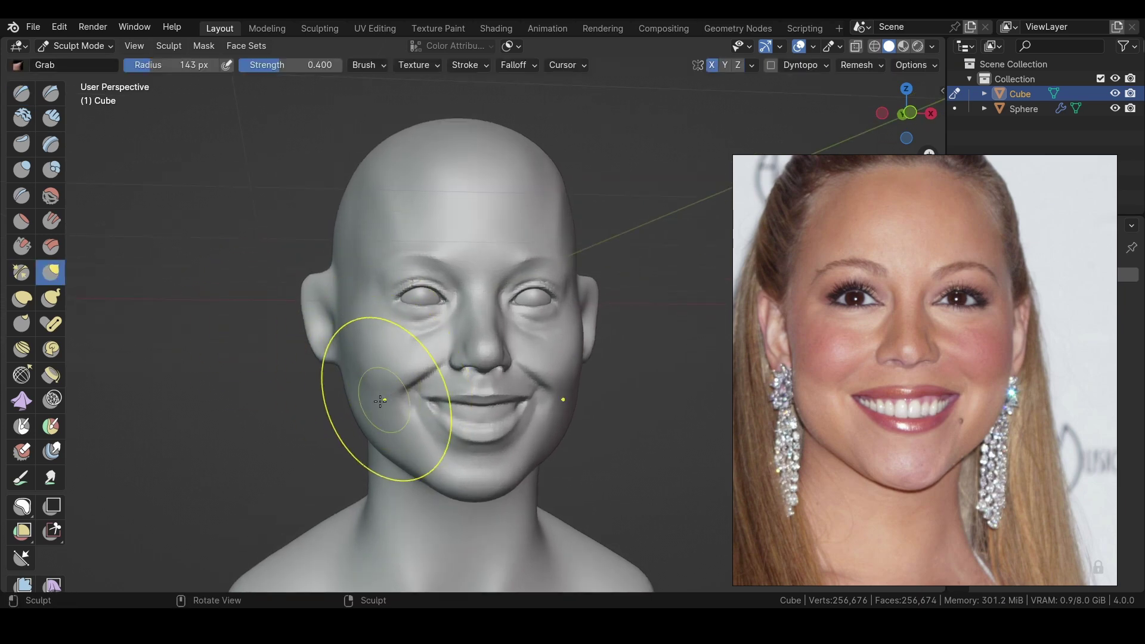
mouse_move(380, 400)
middle_mouse_down()
mouse_move(409, 380)
mouse_move(417, 400)
mouse_move(398, 398)
middle_mouse_up()
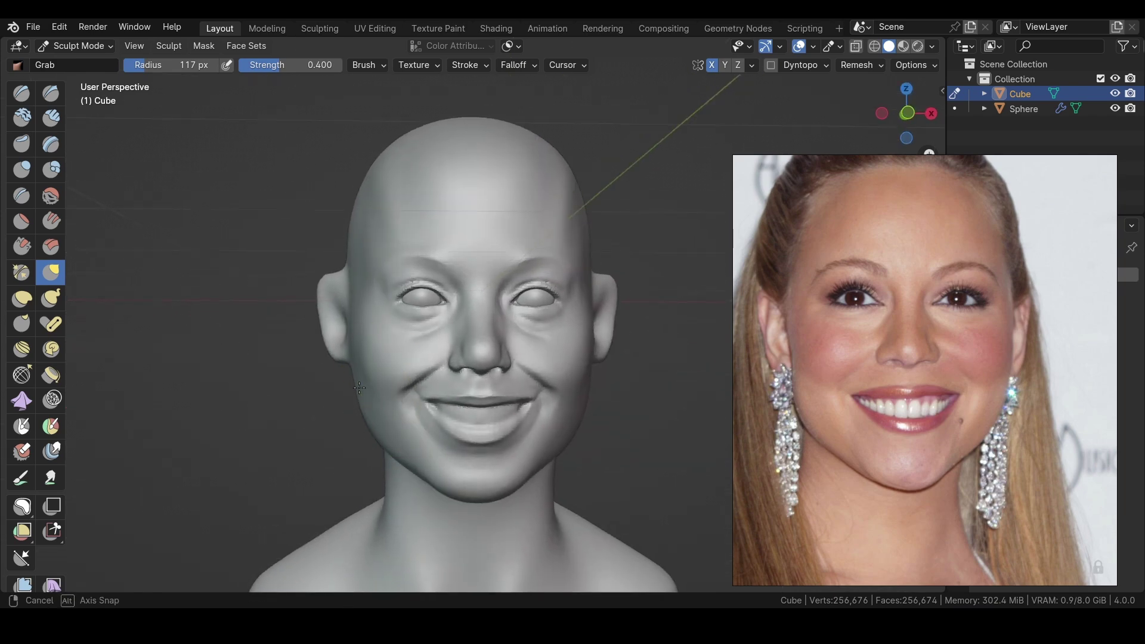
middle_click_drag(329, 371, 455, 398)
key("x")
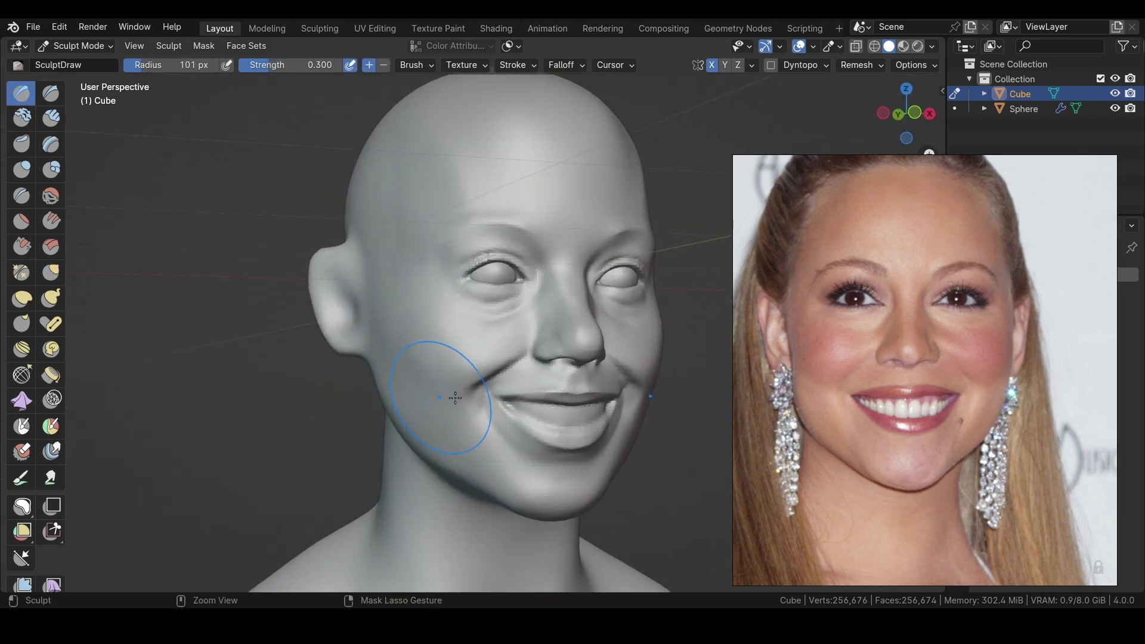
middle_click_drag(386, 364, 396, 325)
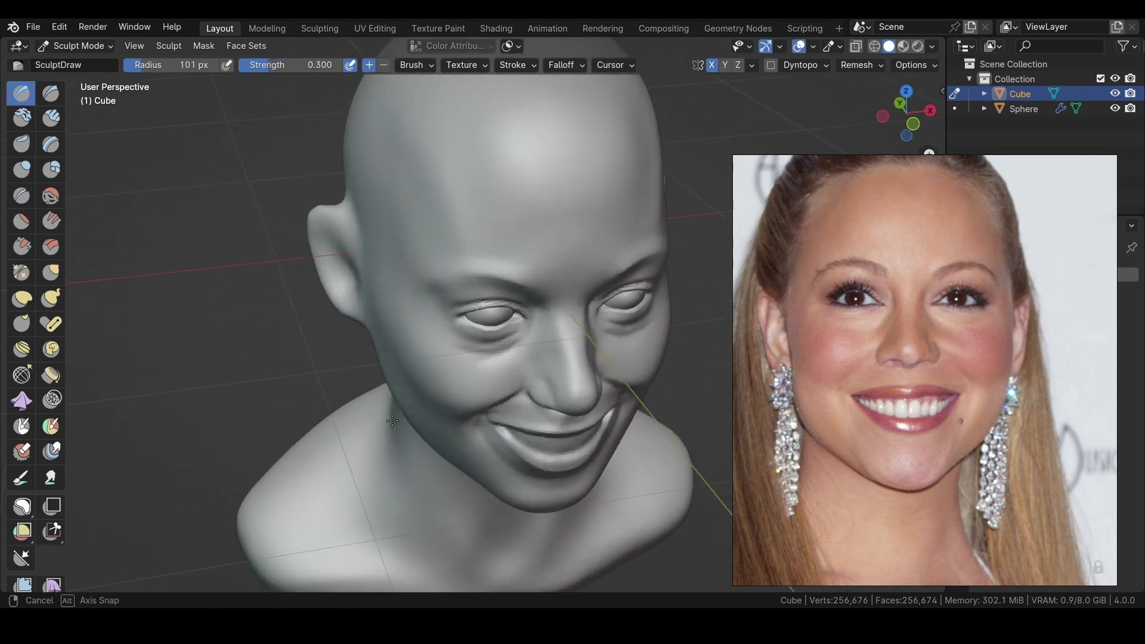
mouse_move(402, 367)
middle_mouse_down()
mouse_move(394, 297)
mouse_move(355, 345)
mouse_move(330, 306)
mouse_move(256, 302)
mouse_move(260, 328)
middle_mouse_up()
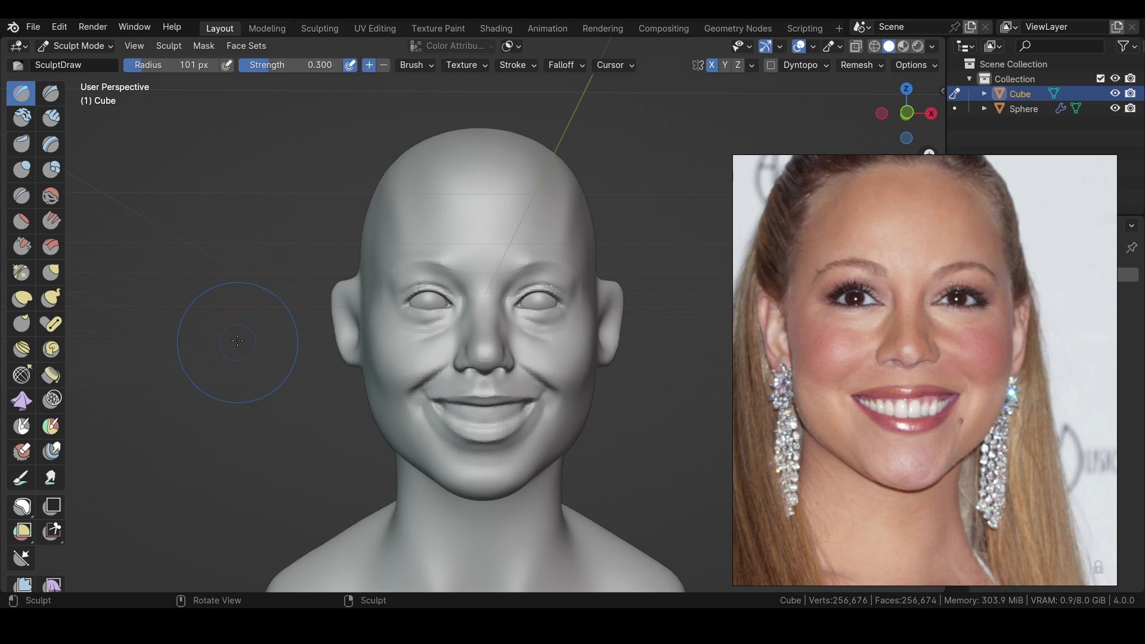
scroll(237, 341, "up", 5)
key("g")
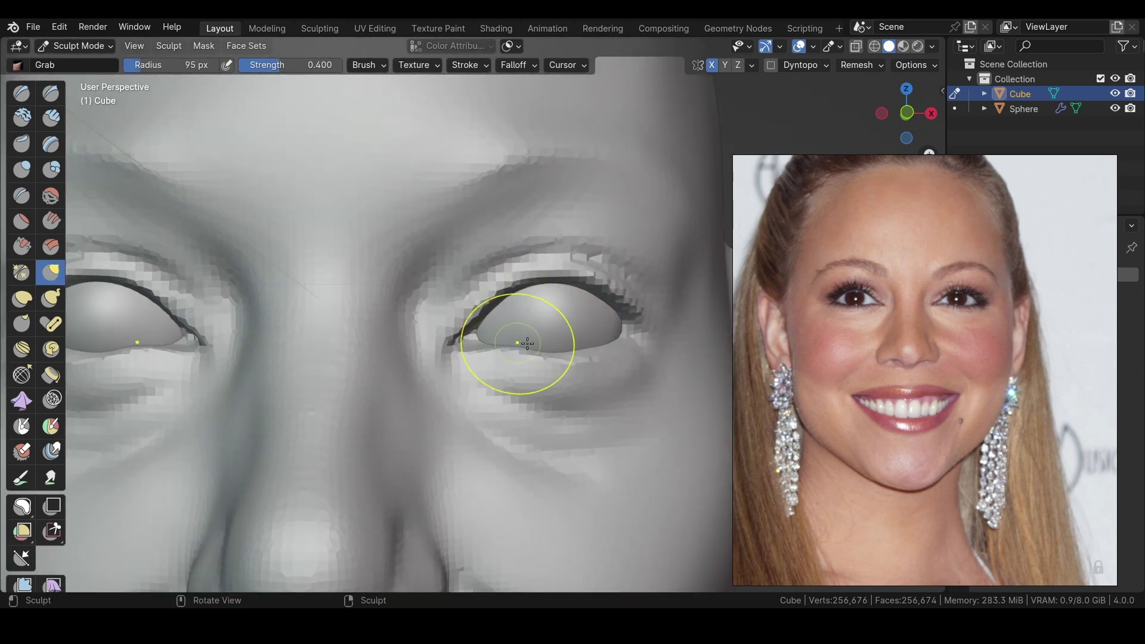
Build up the soft bulge beneath the lower eyelid
scroll(527, 344, "down", 2)
scroll(519, 332, "up", 2)
mouse_move(519, 332)
middle_mouse_down()
mouse_move(320, 333)
mouse_move(358, 322)
mouse_move(409, 253)
mouse_move(358, 334)
mouse_move(346, 333)
mouse_move(569, 315)
mouse_move(593, 329)
mouse_move(491, 378)
mouse_move(439, 378)
mouse_move(384, 340)
mouse_move(318, 318)
mouse_move(330, 322)
mouse_move(358, 286)
mouse_move(268, 312)
mouse_move(314, 349)
middle_mouse_up()
key("d")
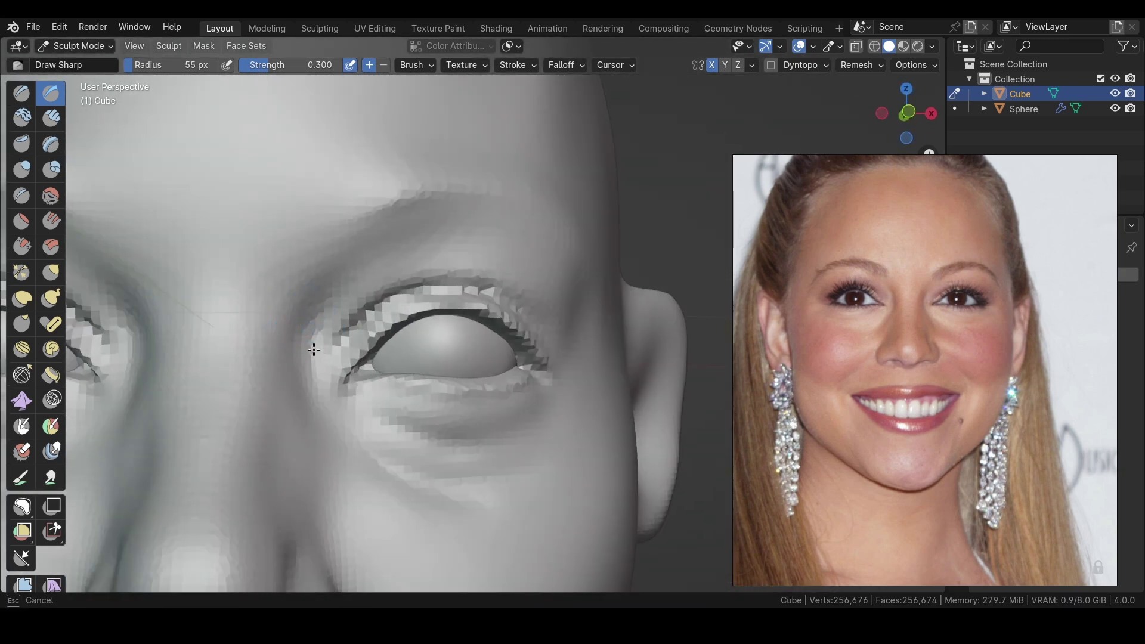
middle_click_drag(357, 444, 304, 266)
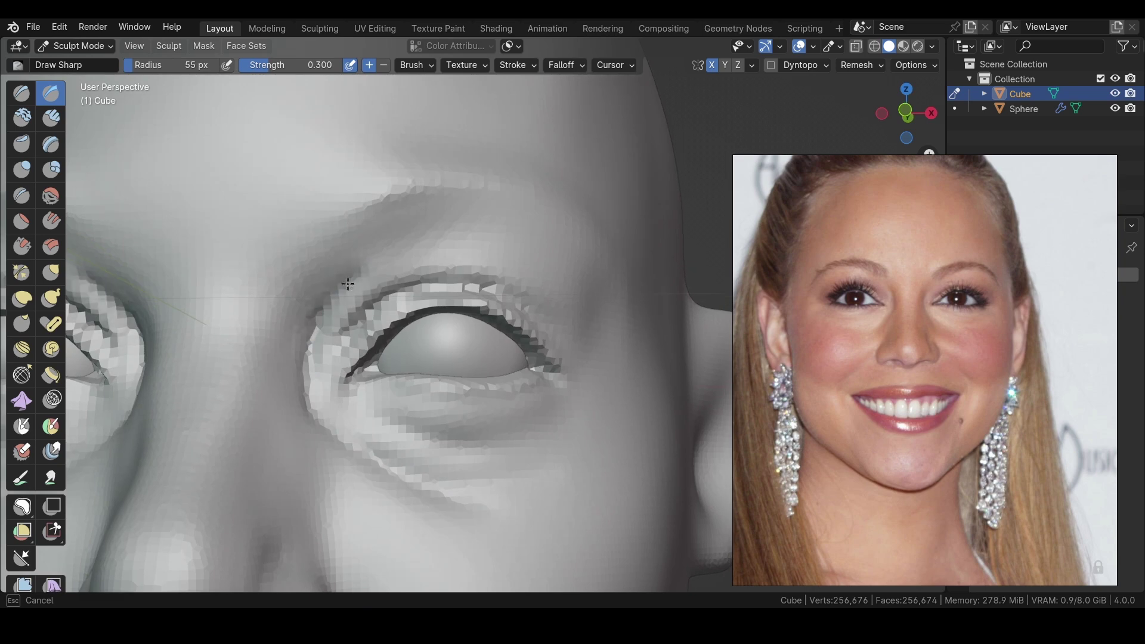
mouse_move(291, 406)
middle_mouse_down()
mouse_move(345, 484)
mouse_move(324, 448)
middle_mouse_up()
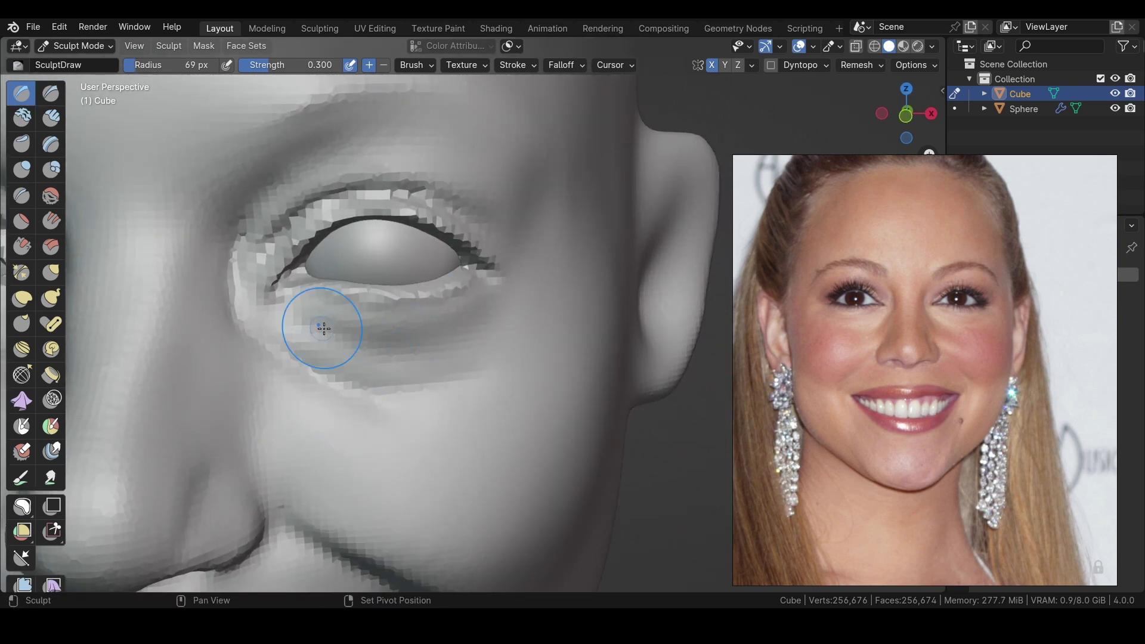
left_click_drag(323, 329, 266, 325)
Carve a crisp crease under the eye with Draw Sharp, then check the frontal view
mouse_move(391, 354)
middle_mouse_down()
mouse_move(326, 342)
mouse_move(255, 396)
mouse_move(280, 358)
middle_mouse_up()
left_click(51, 93)
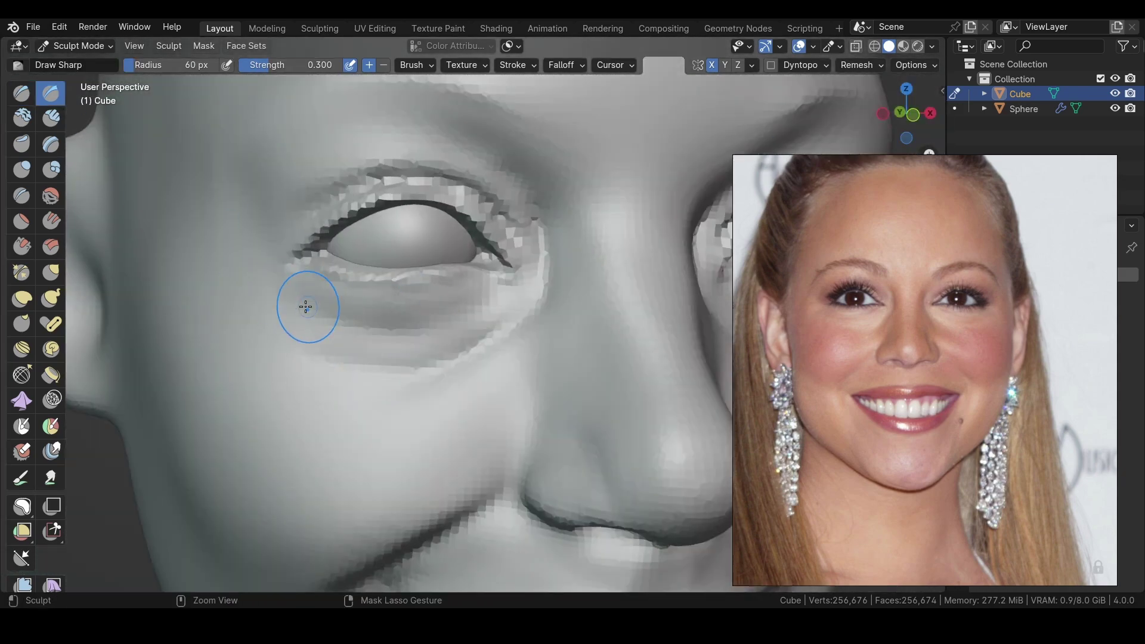
left_click_drag(355, 305, 273, 281)
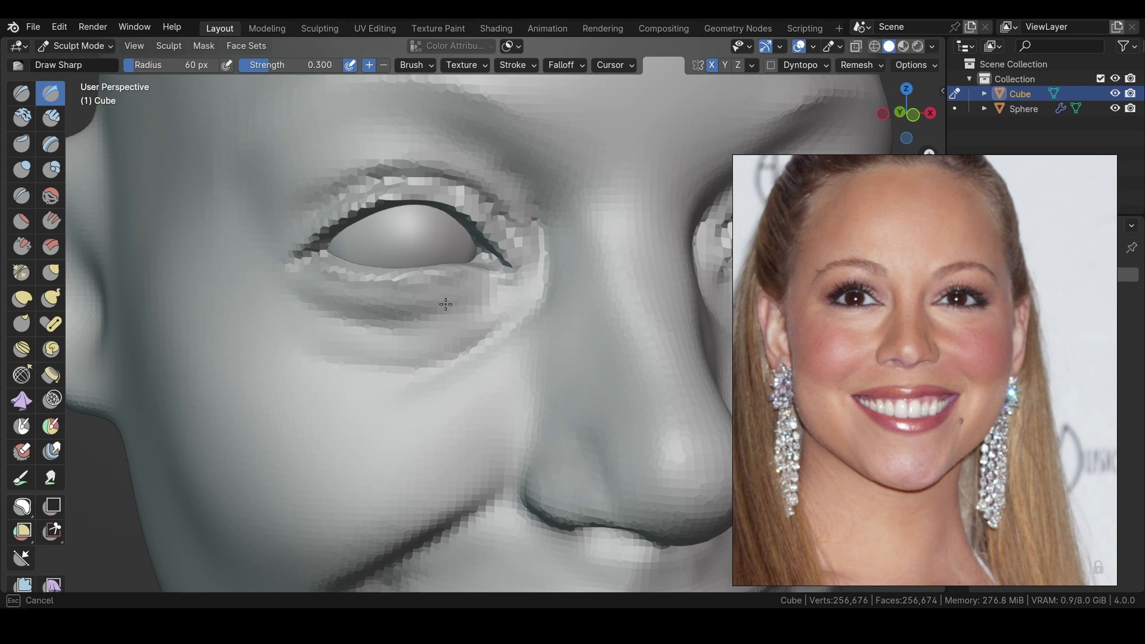
scroll(357, 345, "down", 6)
mouse_move(269, 387)
middle_mouse_down()
mouse_move(233, 394)
mouse_move(278, 348)
mouse_move(215, 351)
middle_mouse_up()
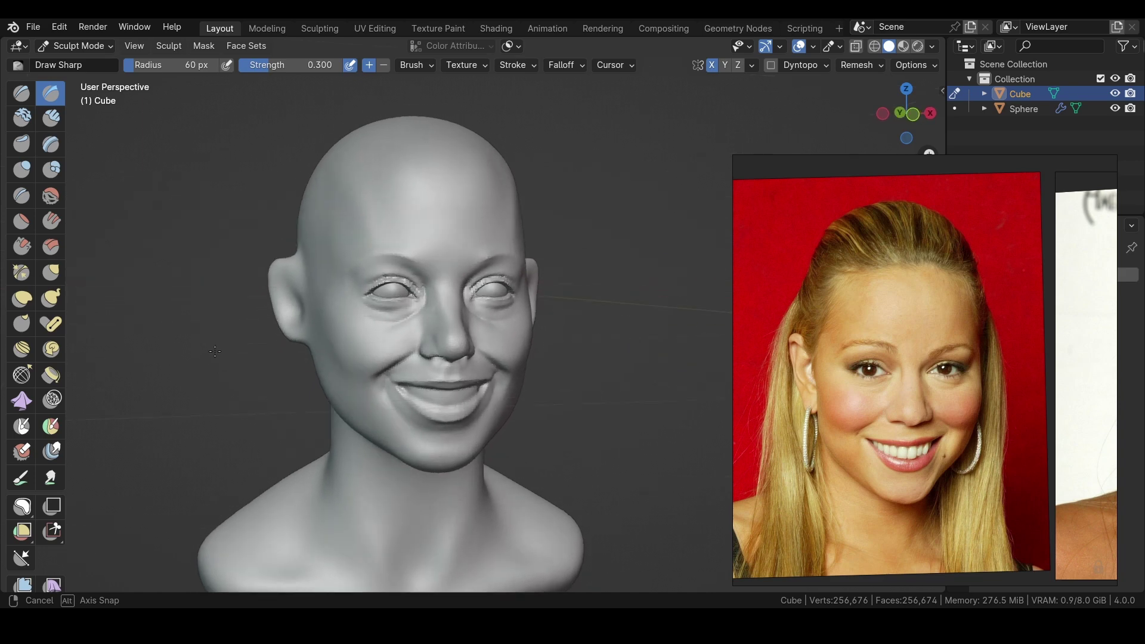
scroll(447, 409, "up", 3)
key("f")
left_click(486, 479)
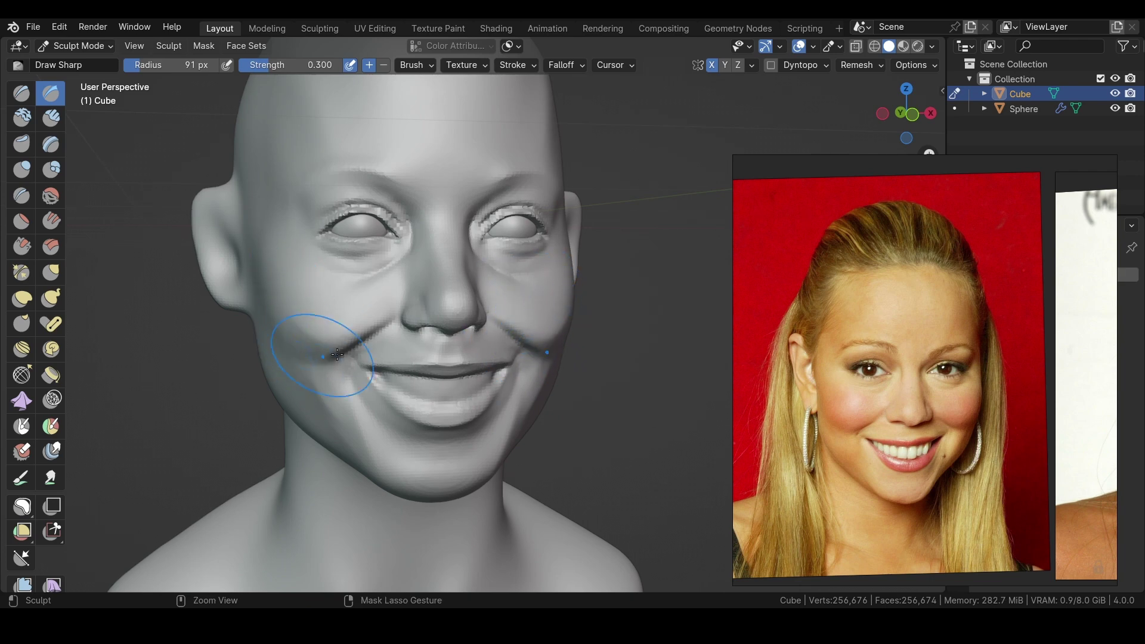
Deepen the nasolabial fold with Draw Sharp, adjusting the brush radius with F
mouse_move(260, 372)
middle_mouse_down()
mouse_move(346, 382)
mouse_move(417, 370)
middle_mouse_up()
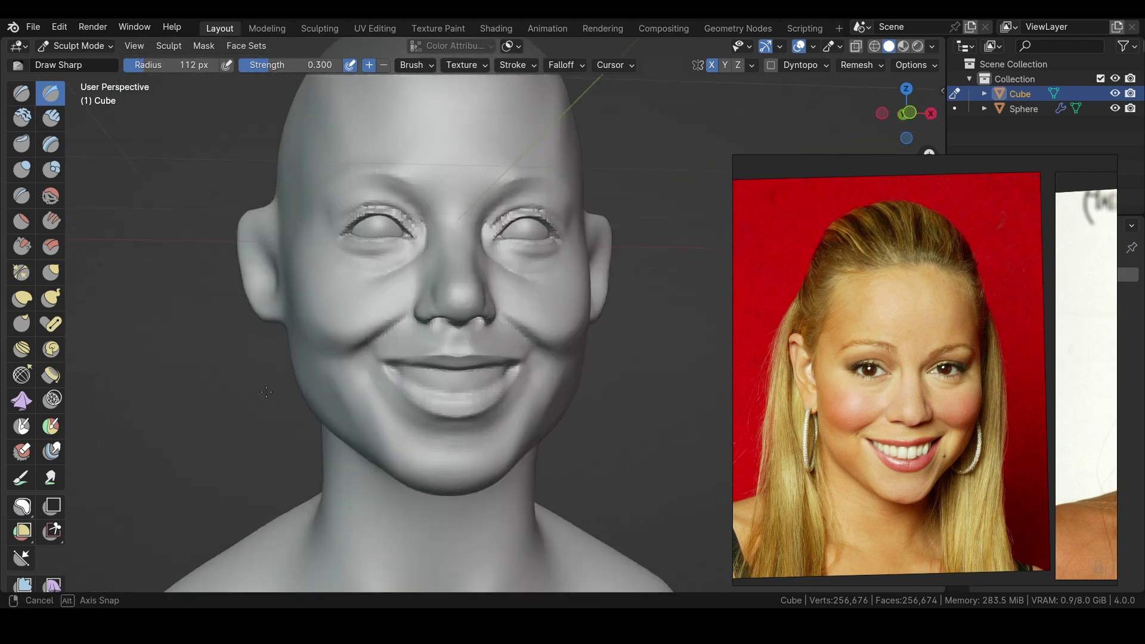
key("f")
left_click(453, 319)
mouse_move(454, 319)
middle_mouse_down()
mouse_move(591, 337)
mouse_move(525, 401)
middle_mouse_up()
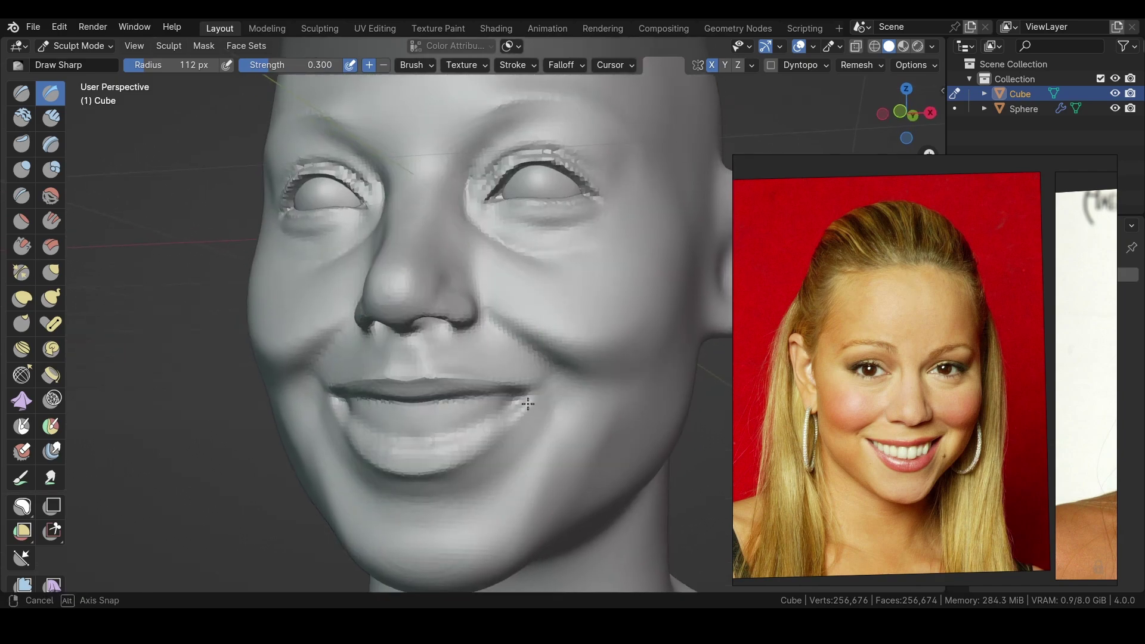
scroll(594, 356, "up", 3)
key("f")
left_click(594, 355)
scroll(647, 344, "down", 4)
mouse_move(470, 319)
middle_mouse_down()
mouse_move(360, 400)
mouse_move(409, 302)
middle_mouse_up()
Reshape the under-eye area with Grab and build up the brow with Draw
key("g")
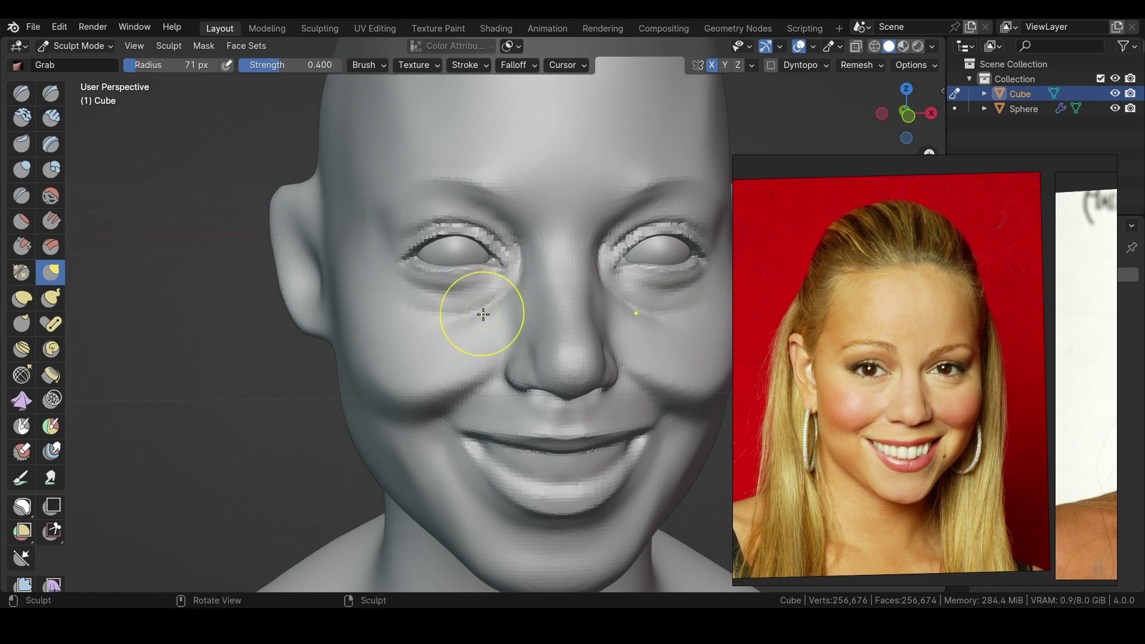
middle_click_drag(519, 271, 493, 268)
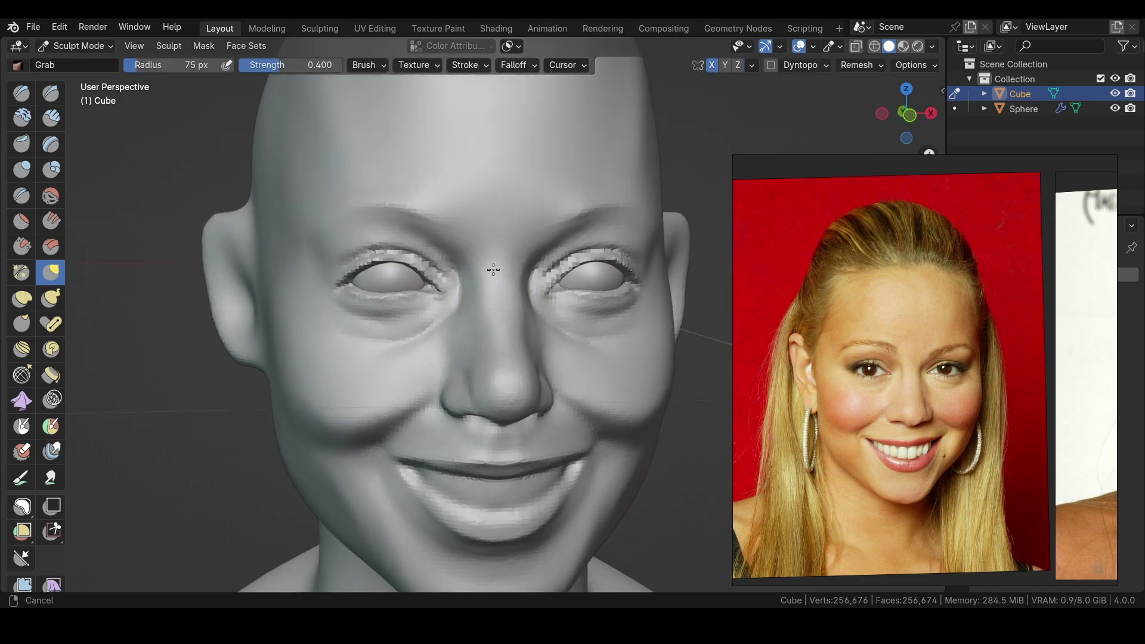
key("x")
mouse_move(629, 242)
middle_mouse_down()
mouse_move(522, 205)
mouse_move(652, 252)
middle_mouse_up()
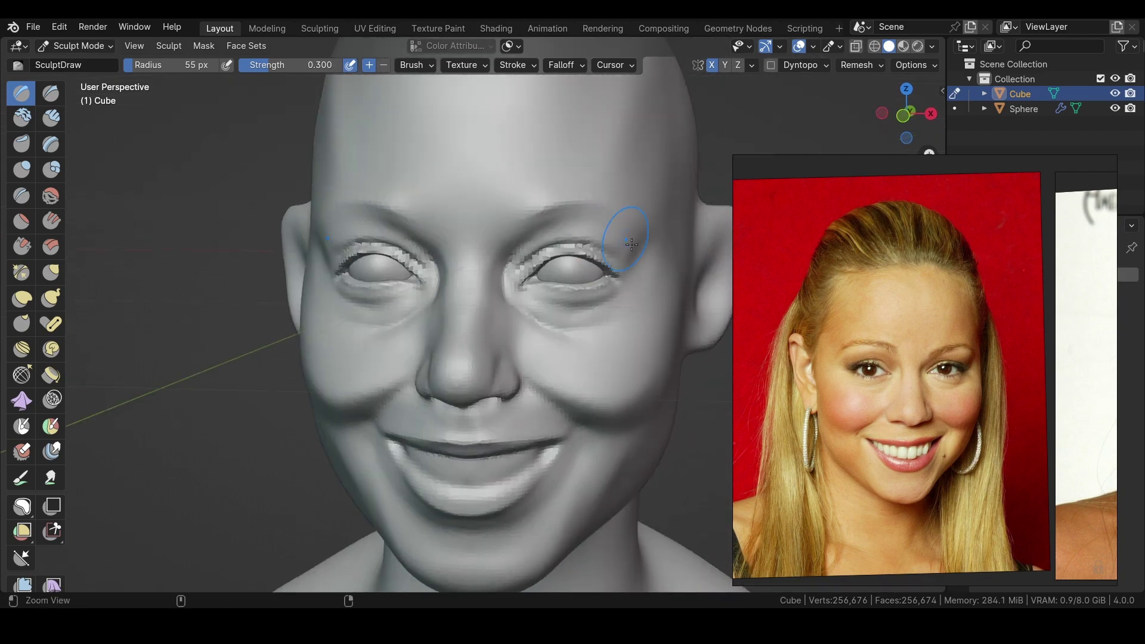
middle_click_drag(528, 195, 450, 172)
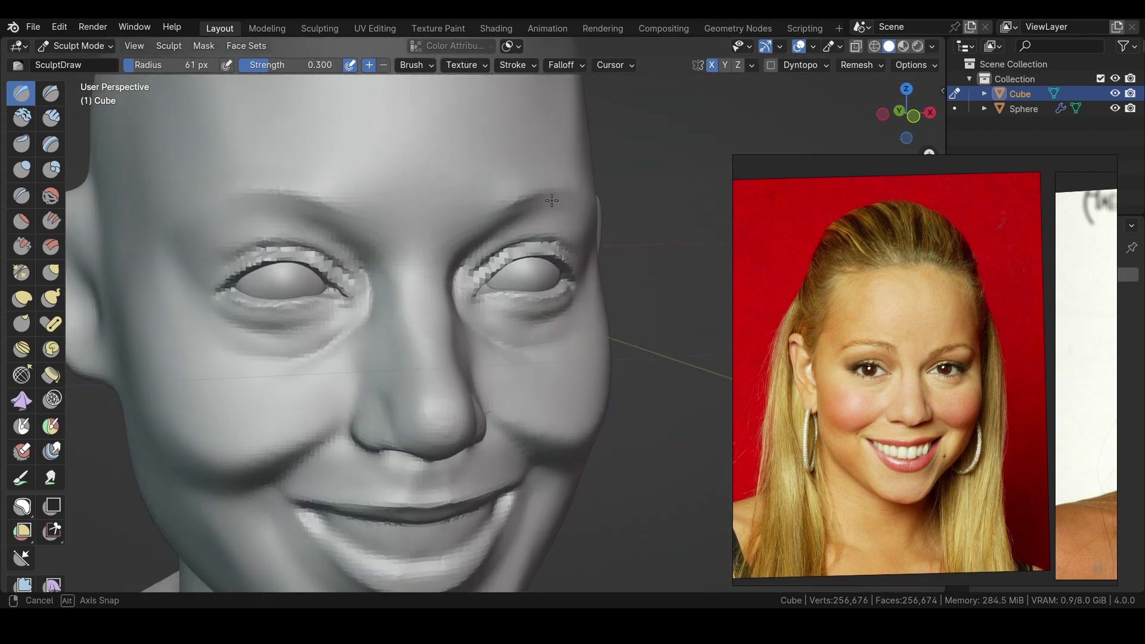
scroll(450, 173, "down", 5)
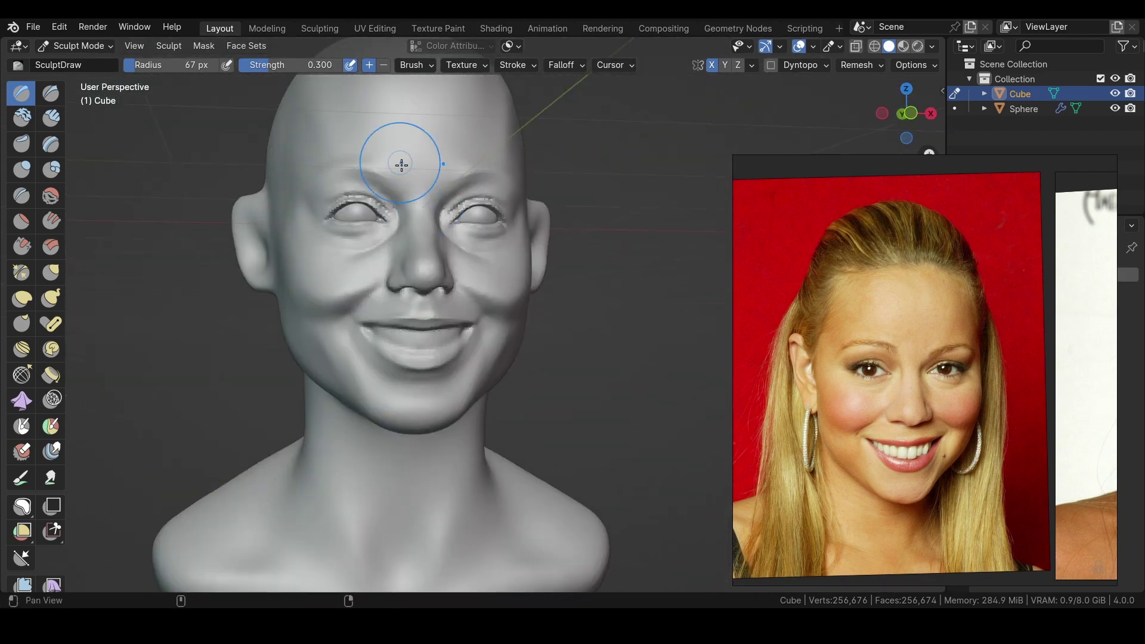
mouse_move(414, 199)
middle_mouse_down()
mouse_move(512, 164)
mouse_move(510, 201)
mouse_move(481, 115)
mouse_move(493, 235)
middle_mouse_up()
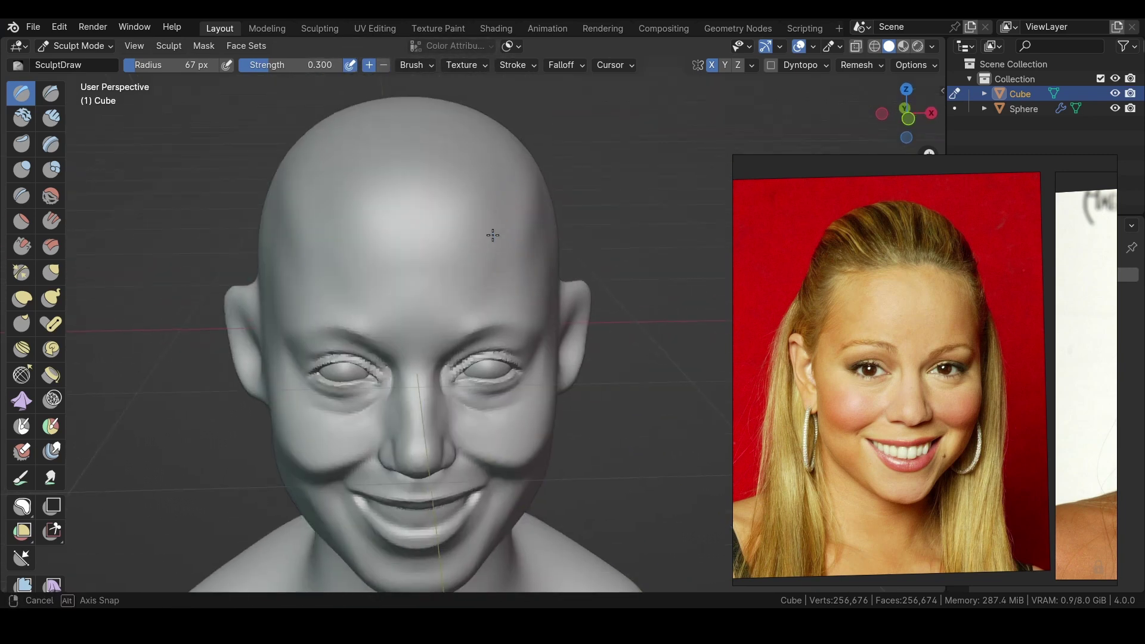
Pinch a sharper upper eyelid fold with a small Crease brush
middle_click_drag(513, 173, 418, 206)
key("shift+c")
scroll(280, 320, "up", 3)
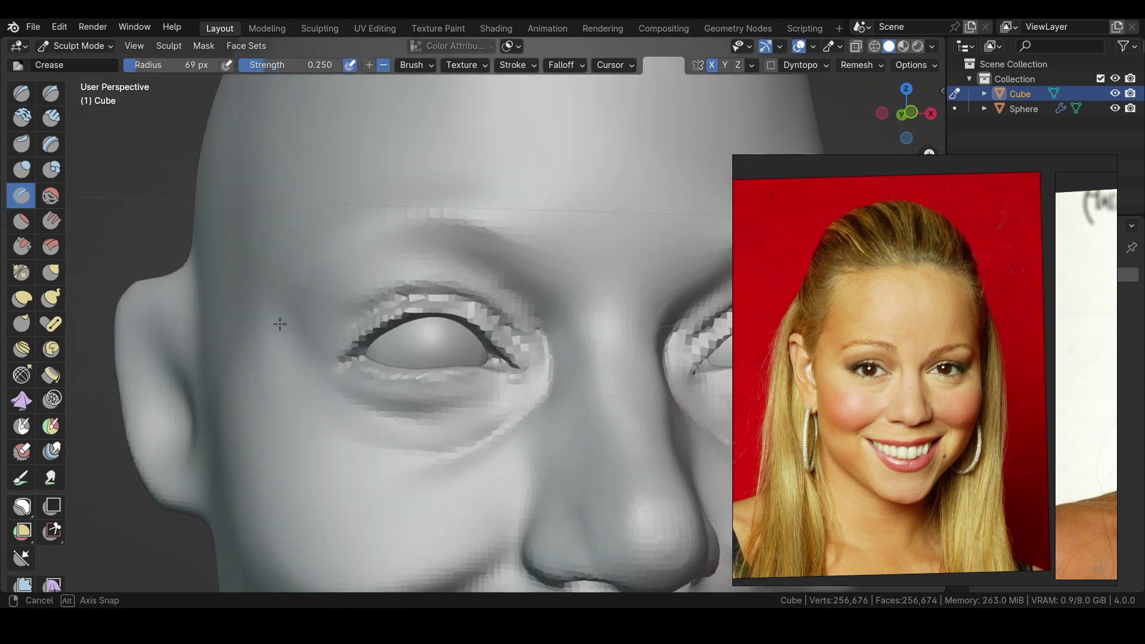
scroll(347, 338, "up", 4)
scroll(569, 349, "up", 2)
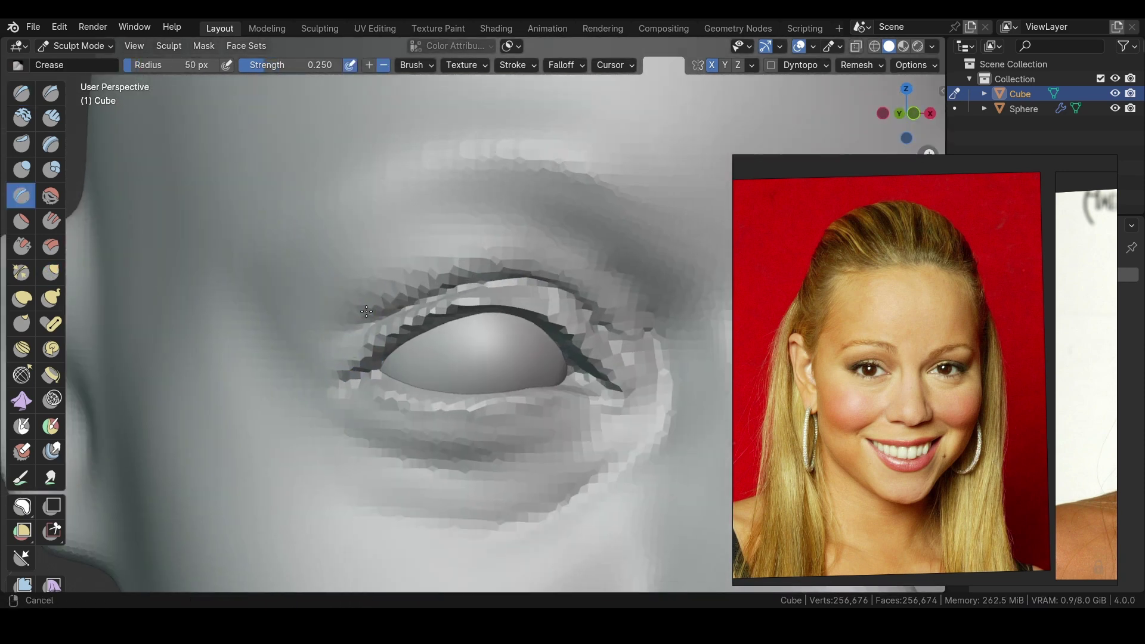
key("bracketleft")
key("bracketleft")
key("bracketleft")
mouse_move(362, 319)
middle_mouse_down()
mouse_move(343, 391)
mouse_move(317, 347)
mouse_move(300, 482)
mouse_move(414, 382)
mouse_move(401, 286)
mouse_move(387, 357)
mouse_move(378, 340)
middle_mouse_up()
Reshape the brow above the eye with Grab and Draw Sharp, checking several angles
key("g")
mouse_move(362, 426)
middle_mouse_down()
mouse_move(353, 455)
mouse_move(383, 486)
mouse_move(371, 307)
middle_mouse_up()
key("x")
mouse_move(434, 421)
middle_mouse_down()
mouse_move(348, 357)
mouse_move(189, 303)
middle_mouse_up()
middle_click_drag(432, 388, 289, 388)
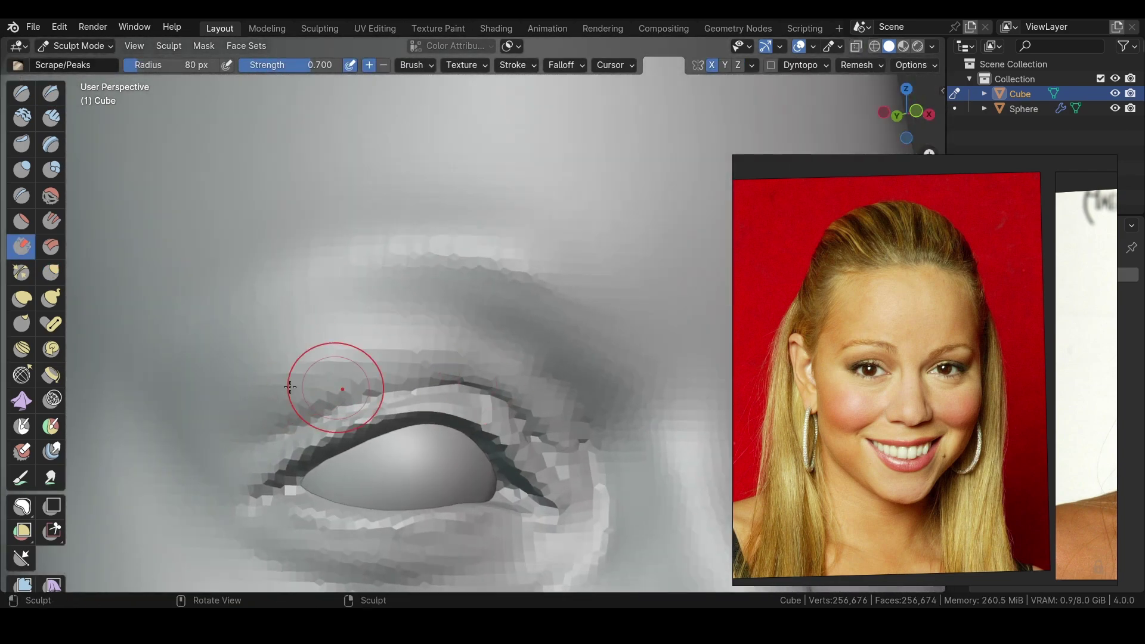
middle_click_drag(306, 341, 607, 442)
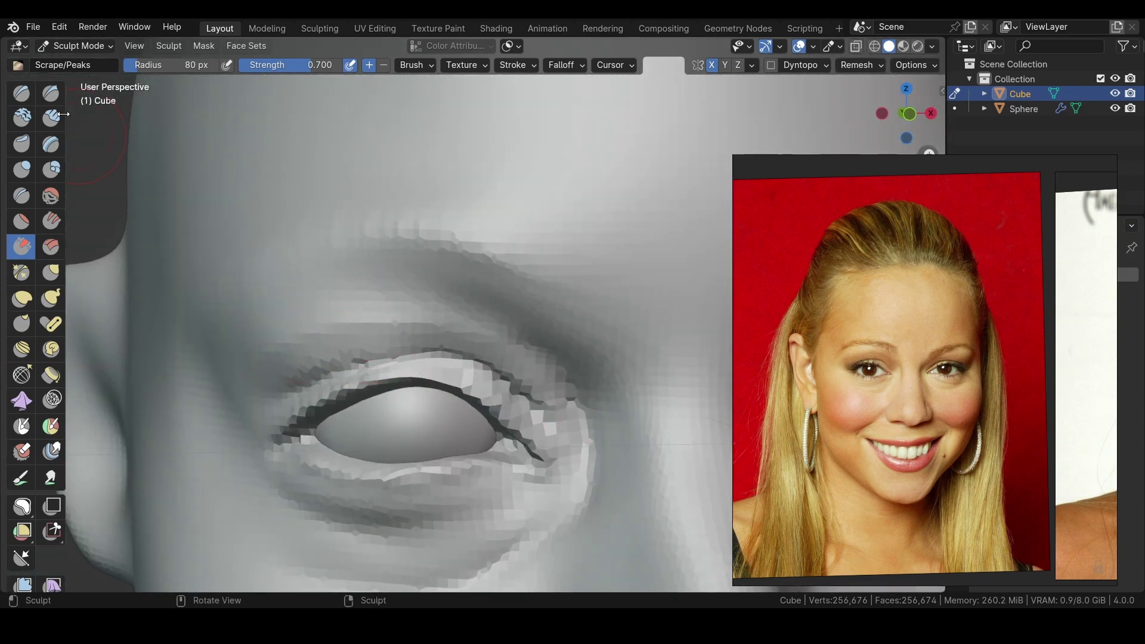
scroll(469, 310, "down", 5)
mouse_move(470, 310)
middle_mouse_down()
mouse_move(361, 266)
mouse_move(378, 352)
middle_mouse_up()
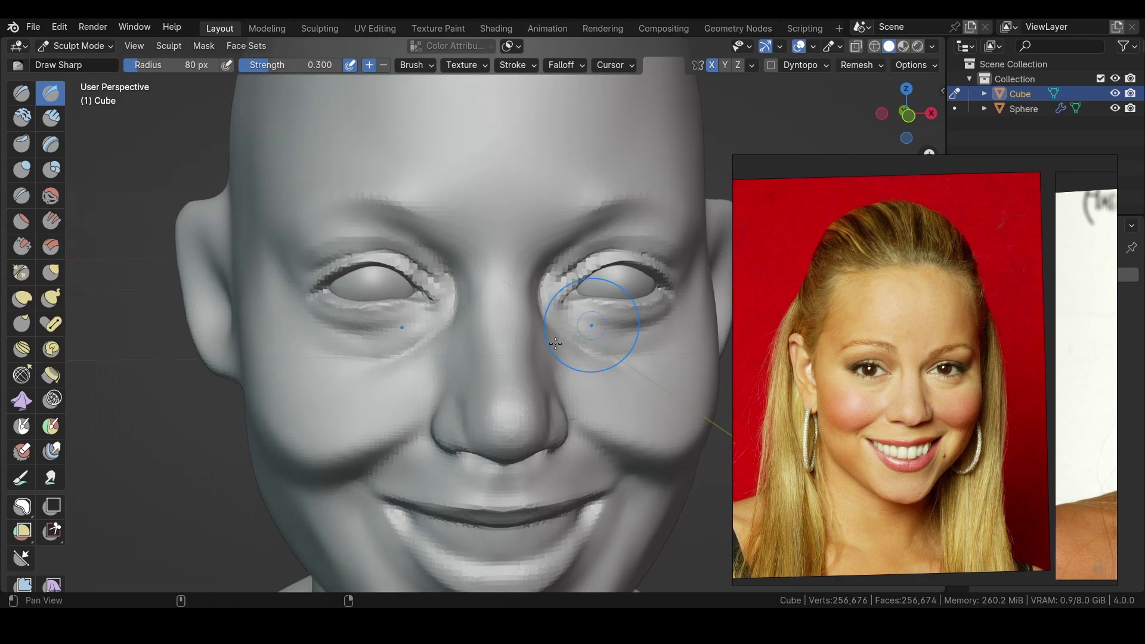
scroll(588, 322, "up", 4)
middle_click_drag(591, 357, 532, 362)
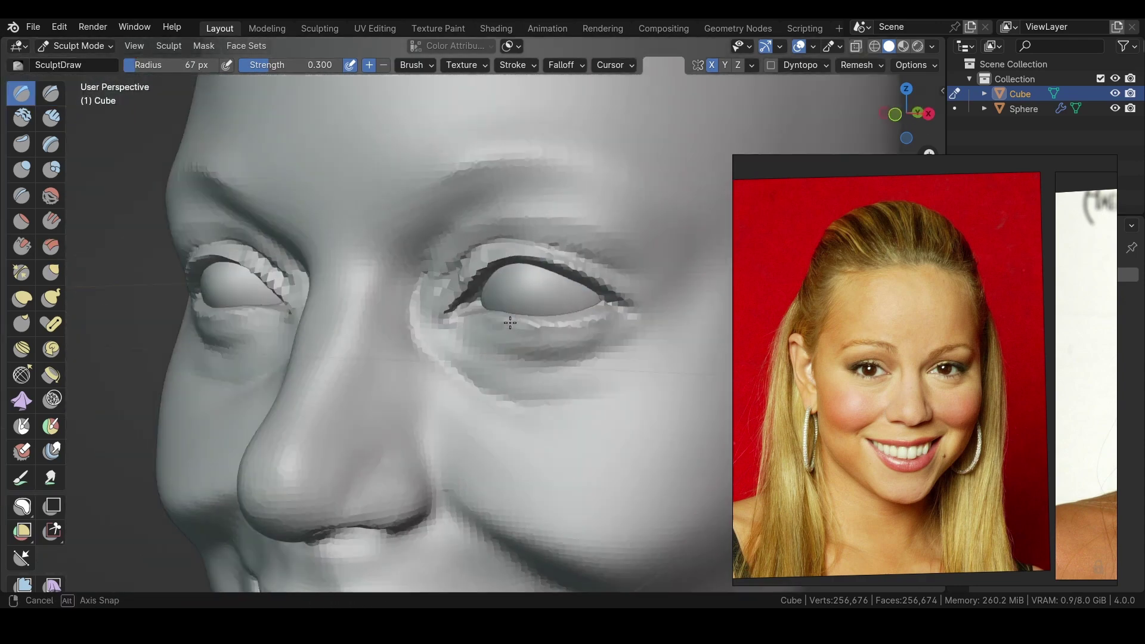
middle_click_drag(397, 338, 205, 357, "ctrl")
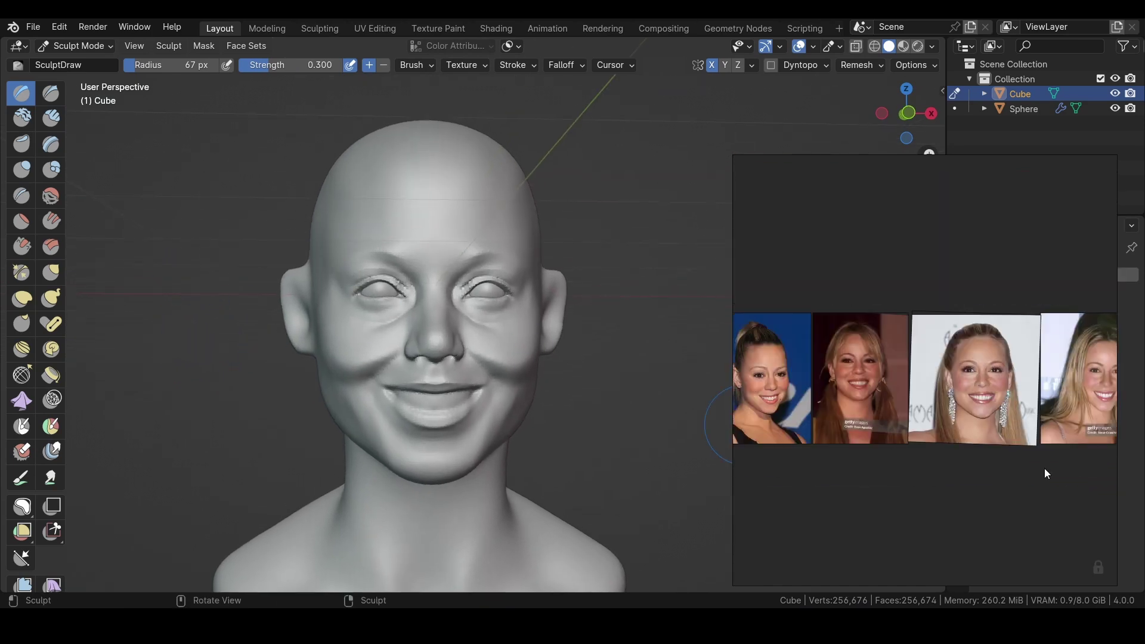
Push and pull the eyelid forms with the Grab brush from three-quarter views
mouse_move(882, 487)
middle_mouse_down()
mouse_move(270, 313)
mouse_move(299, 289)
middle_mouse_up()
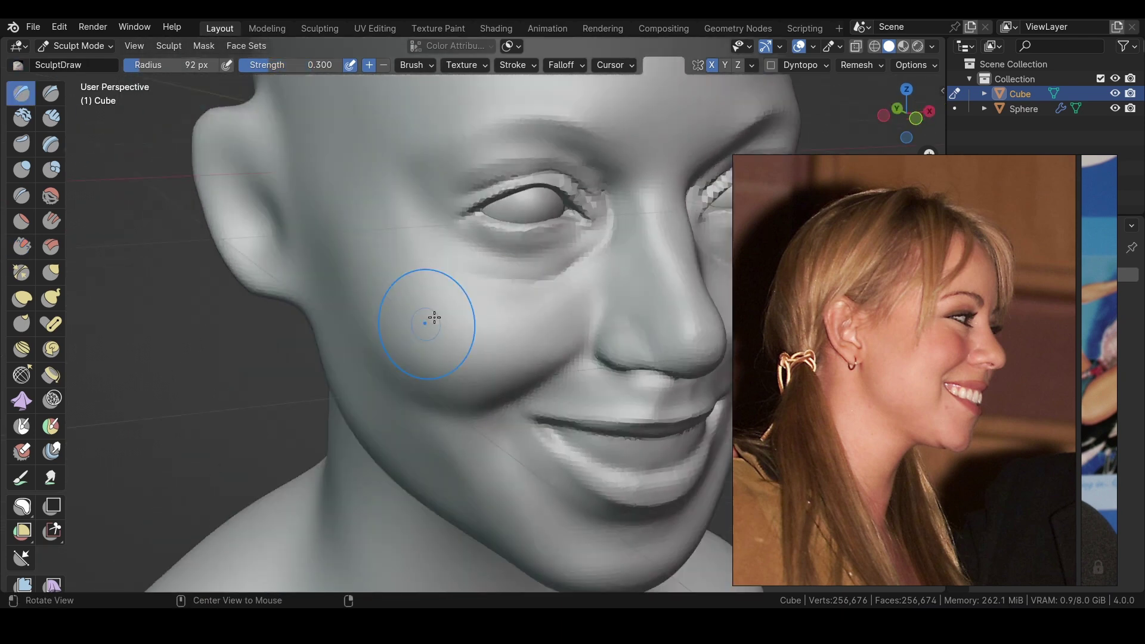
mouse_move(399, 251)
middle_mouse_down()
mouse_move(421, 248)
mouse_move(375, 302)
mouse_move(371, 286)
mouse_move(426, 266)
mouse_move(69, 194)
middle_mouse_up()
left_click(51, 272)
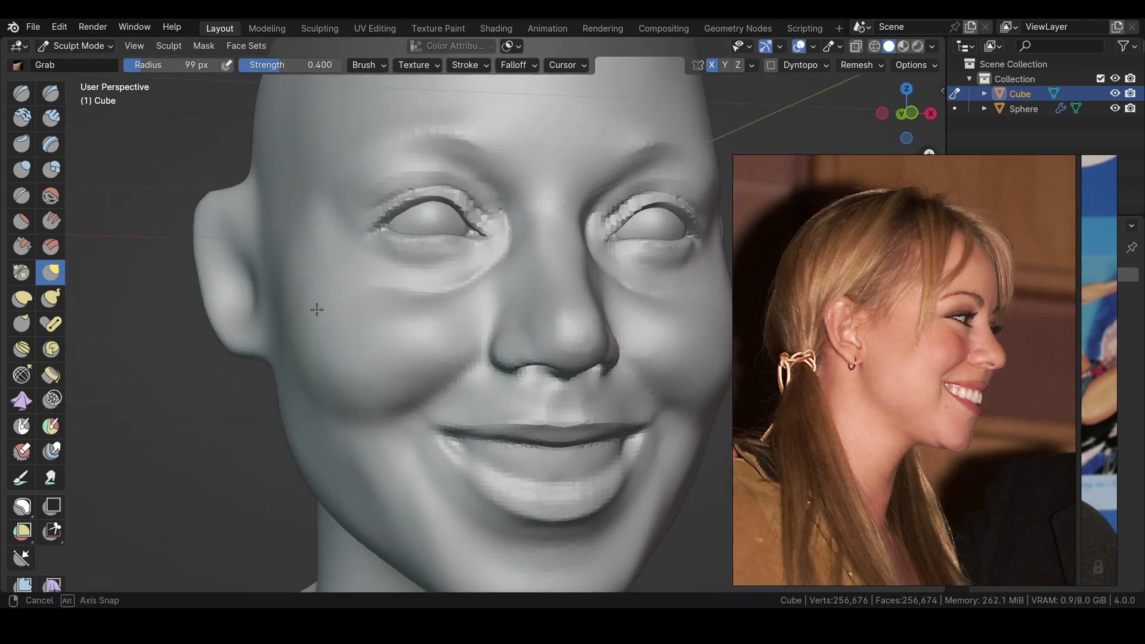
middle_click_drag(317, 309, 400, 296)
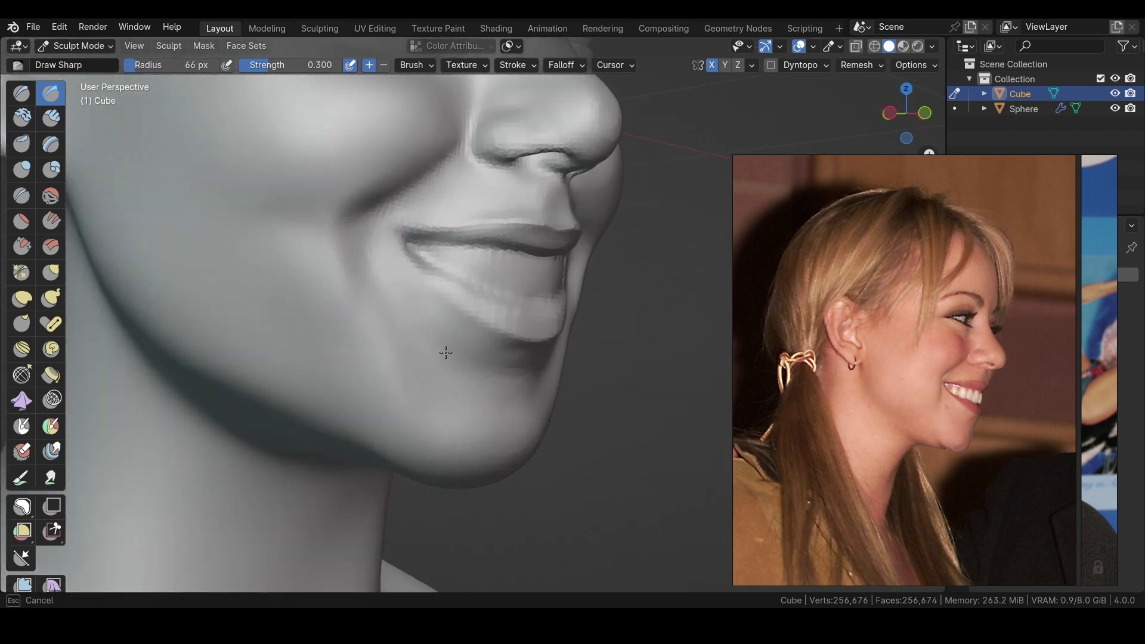
middle_click_drag(445, 353, 370, 336)
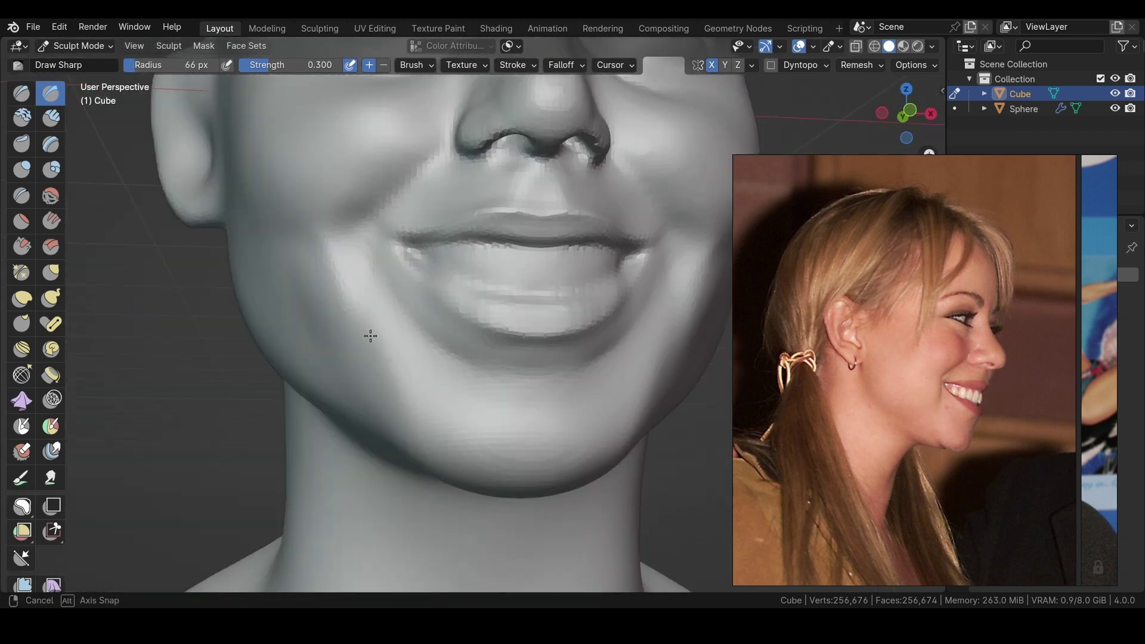
middle_click_drag(468, 357, 492, 381)
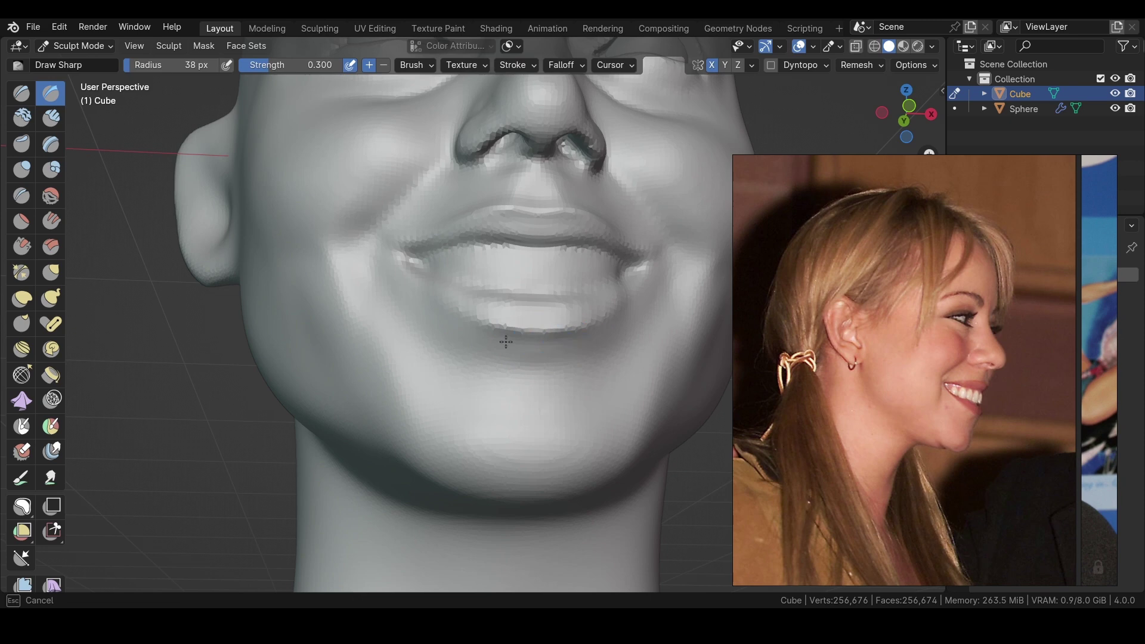
Reshape the cheek below the eye with Grab, viewing the face from the side and above
middle_click_drag(506, 341, 588, 421)
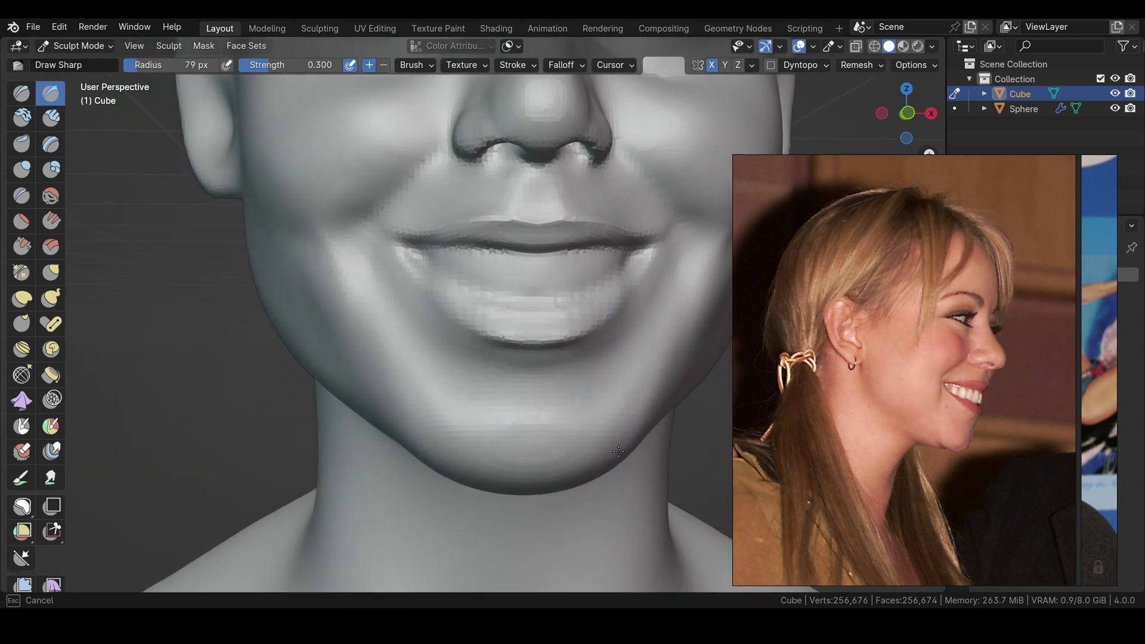
mouse_move(618, 451)
middle_mouse_down("ctrl")
mouse_move(519, 447)
mouse_move(330, 396)
mouse_move(455, 302)
mouse_move(431, 272)
mouse_move(447, 328)
mouse_move(439, 379)
middle_mouse_up("ctrl")
key("g")
scroll(472, 326, "up", 3)
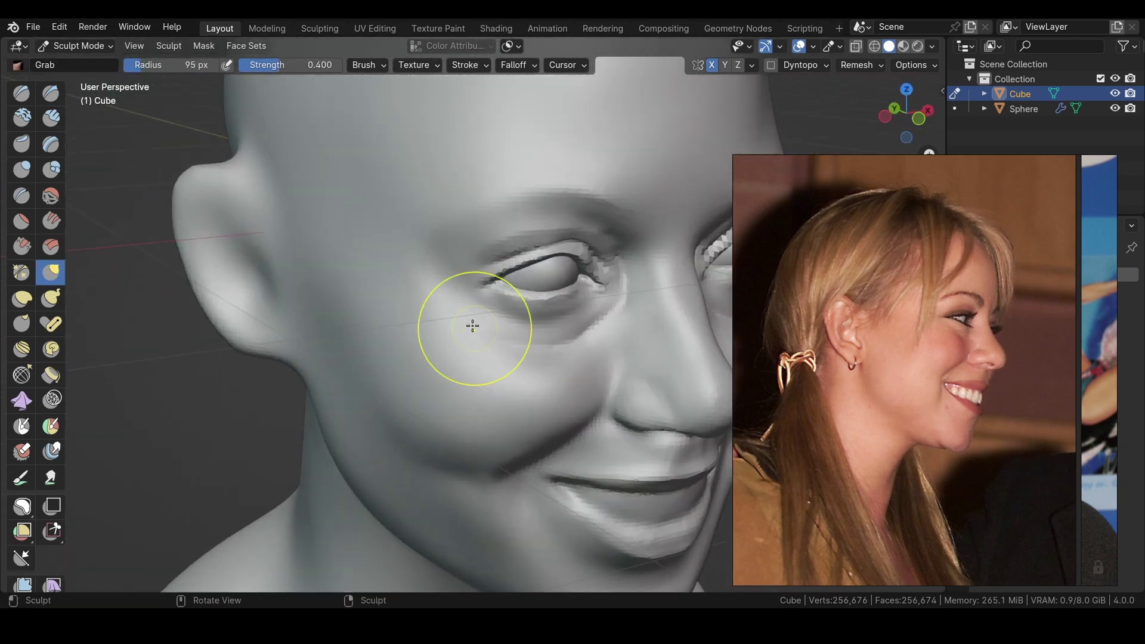
mouse_move(473, 326)
middle_mouse_down()
mouse_move(452, 323)
mouse_move(432, 364)
mouse_move(370, 322)
mouse_move(304, 368)
mouse_move(302, 330)
middle_mouse_up()
scroll(370, 322, "down", 6)
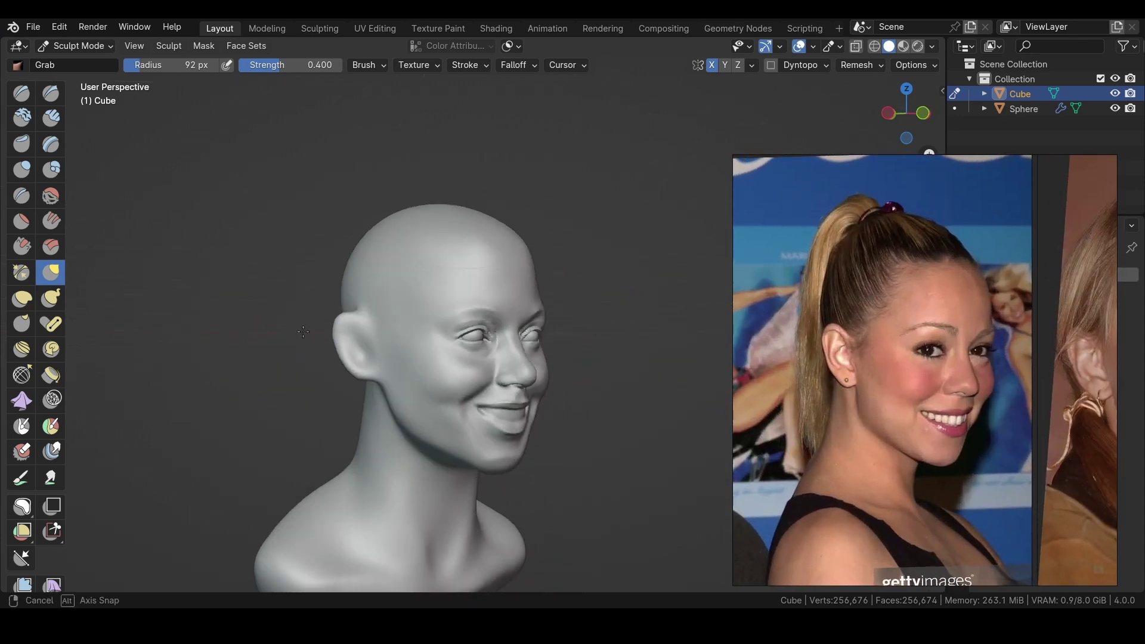
Lasso-mask the face and grow the mask across it with Mask Filter
middle_click_drag(505, 272, 477, 286)
left_click_drag(367, 348, 454, 323)
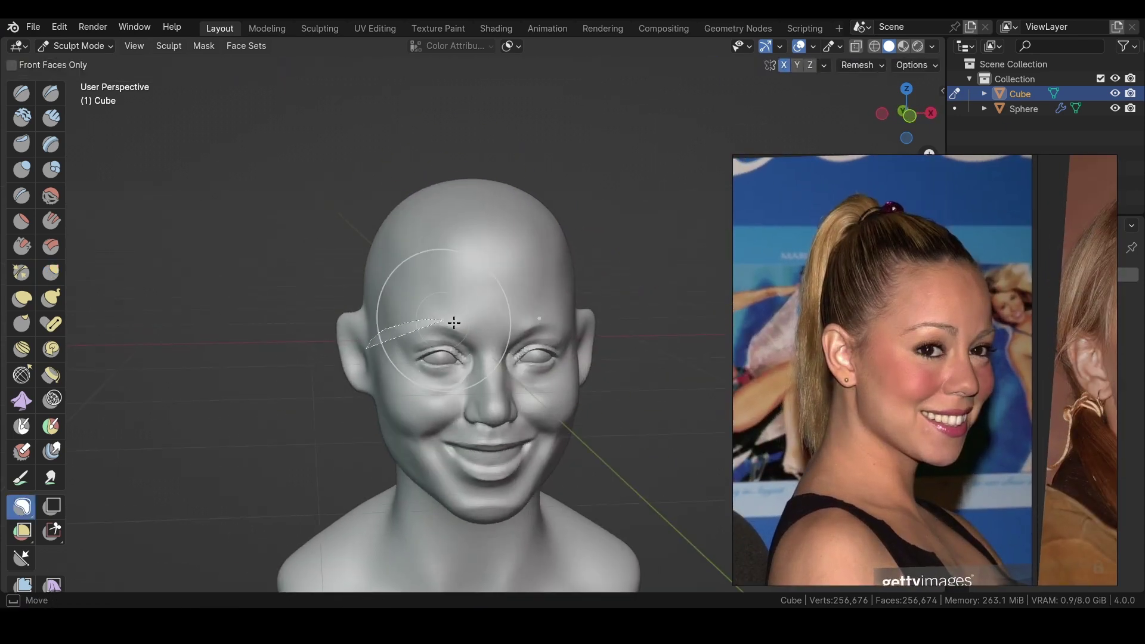
middle_click_drag(294, 447, 239, 358)
left_click(204, 46)
left_click(243, 169)
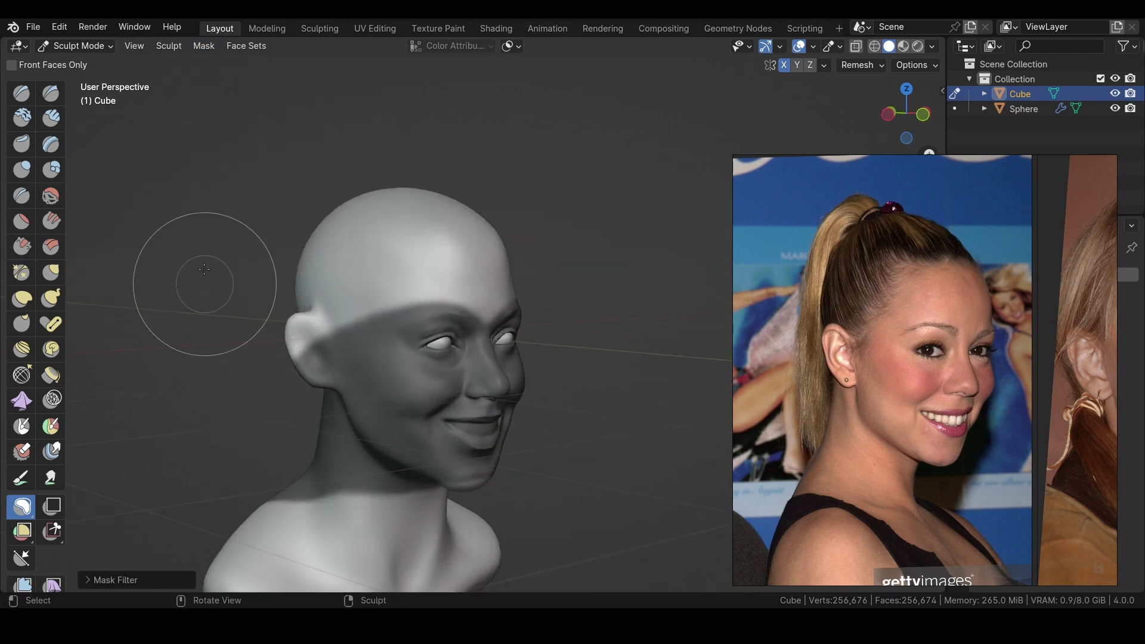
Reshape the cranium with Grab while the face stays masked, then clear the mask
key("g")
middle_click_drag(200, 256, 299, 256)
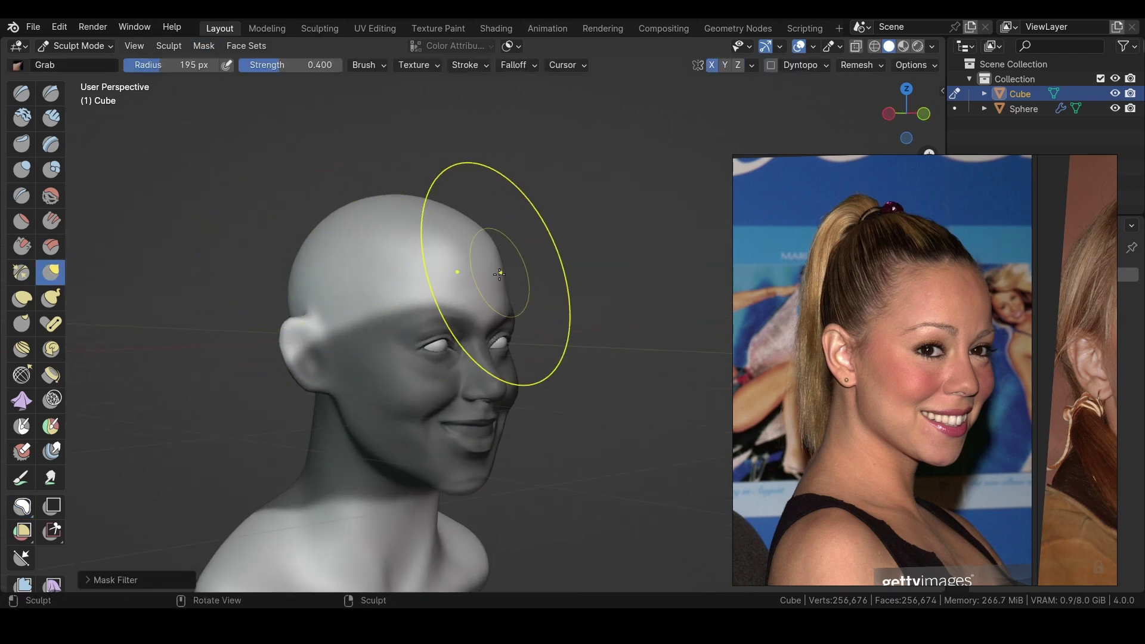
mouse_move(489, 278)
middle_mouse_down()
mouse_move(454, 230)
mouse_move(497, 284)
mouse_move(378, 258)
middle_mouse_up()
left_click(204, 46)
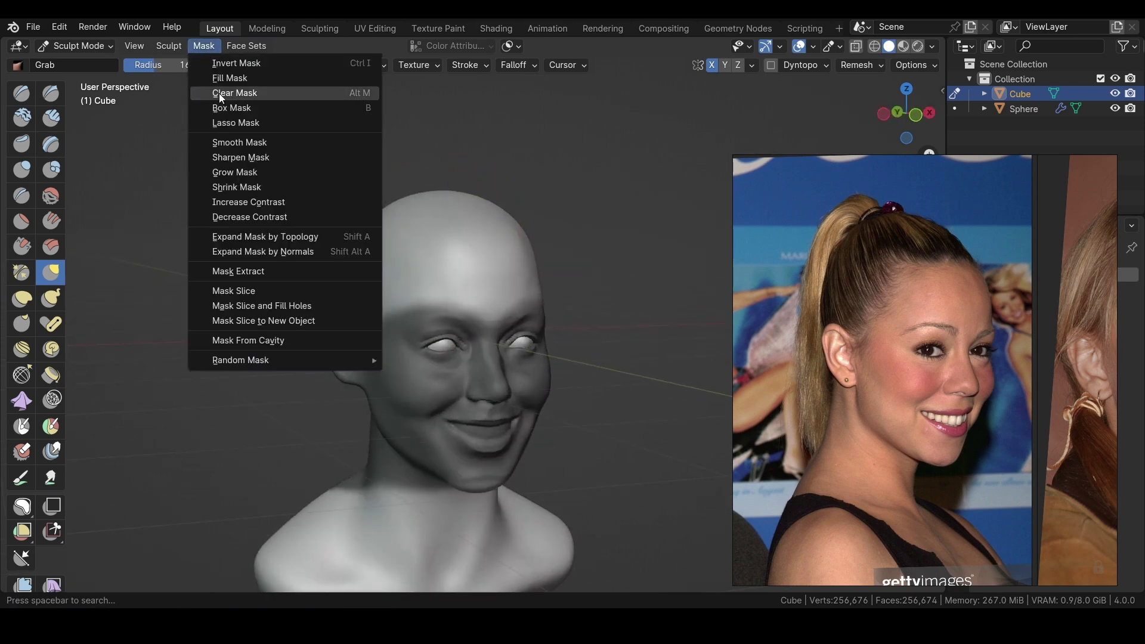
left_click(239, 91)
scroll(396, 307, "up", 3)
Sculpt the forehead with a smaller Draw brush
middle_click_drag(396, 307, 493, 391, "ctrl")
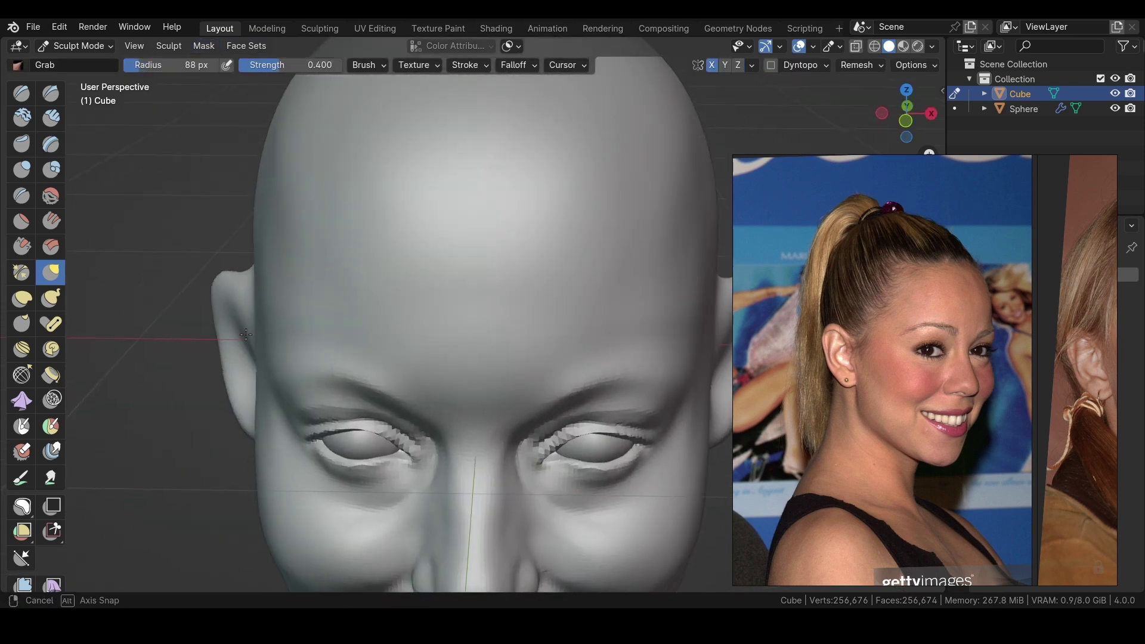
mouse_move(577, 316)
middle_mouse_down()
mouse_move(281, 325)
mouse_move(519, 280)
middle_mouse_up()
key("x")
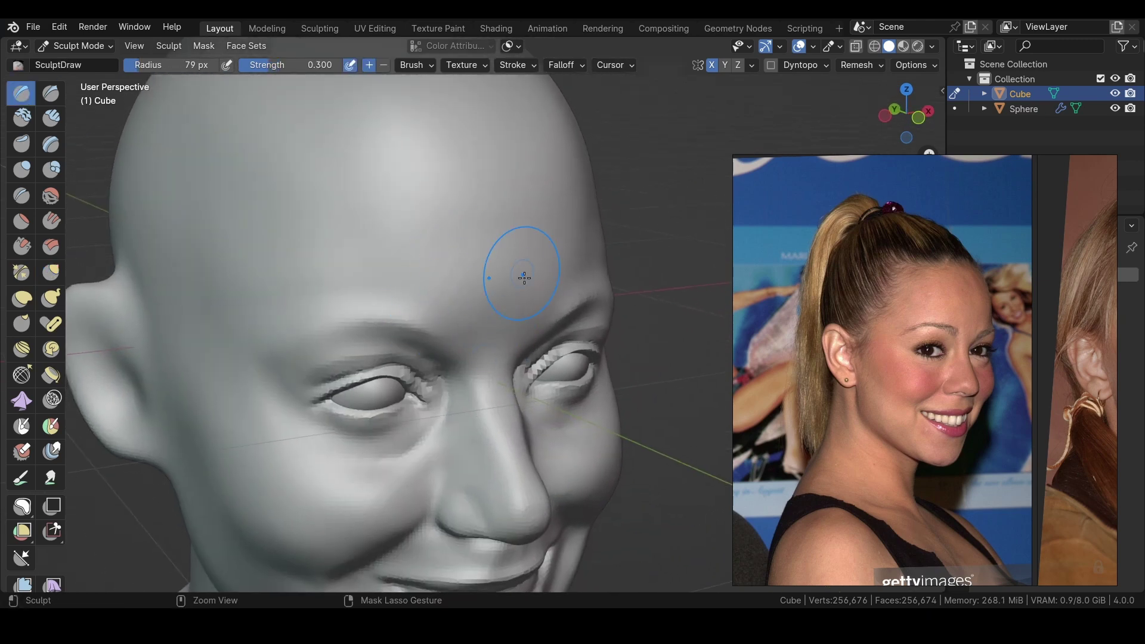
mouse_move(352, 225)
middle_mouse_down()
mouse_move(312, 256)
mouse_move(345, 232)
middle_mouse_up()
mouse_move(227, 153)
middle_mouse_down()
mouse_move(335, 225)
mouse_move(486, 241)
mouse_move(261, 276)
middle_mouse_up()
key("f")
left_click(486, 240)
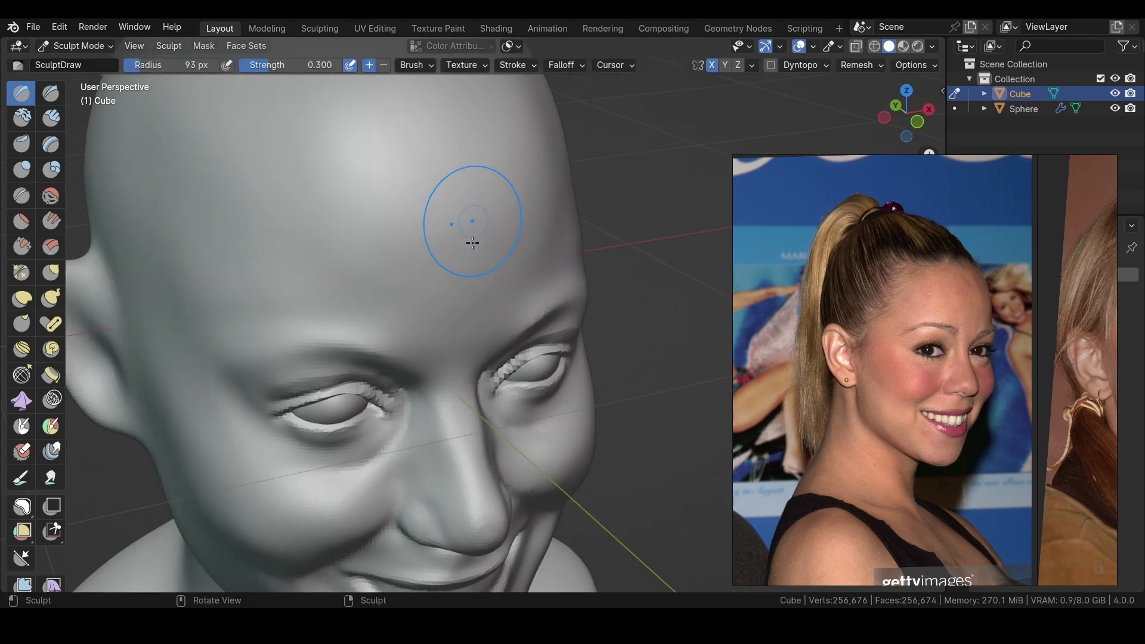
mouse_move(532, 161)
middle_mouse_down()
mouse_move(312, 332)
mouse_move(324, 253)
mouse_move(208, 187)
mouse_move(281, 256)
mouse_move(306, 263)
mouse_move(302, 332)
mouse_move(489, 421)
middle_mouse_up()
Reshape the sides of the nose and nostril creases with Grab and Draw Sharp
key("g")
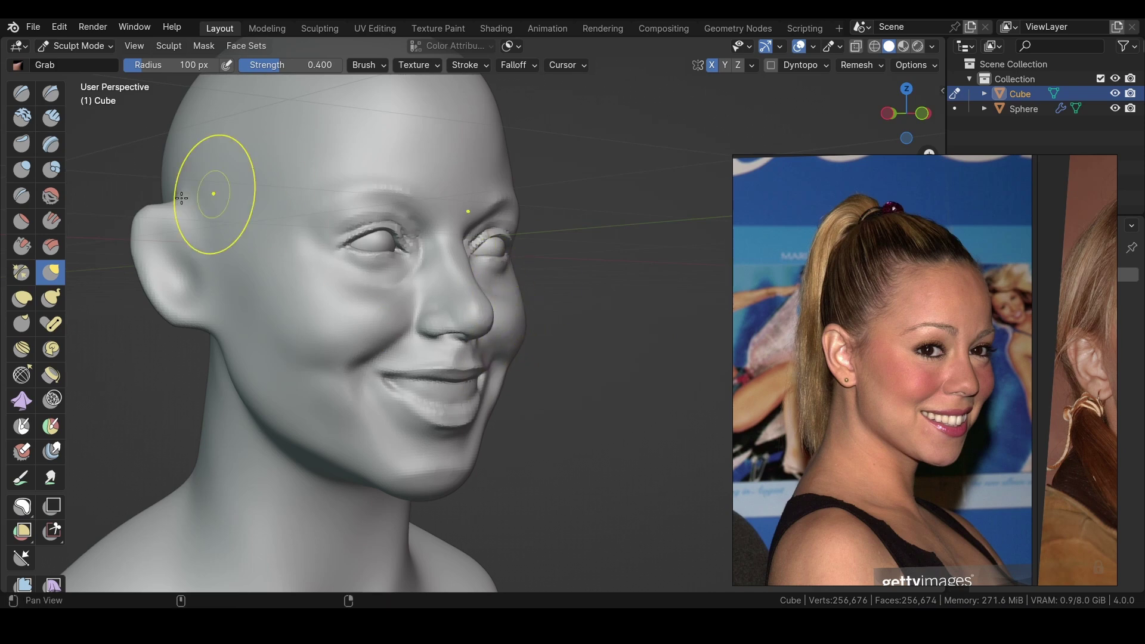
middle_click_drag(181, 198, 203, 241, "shift")
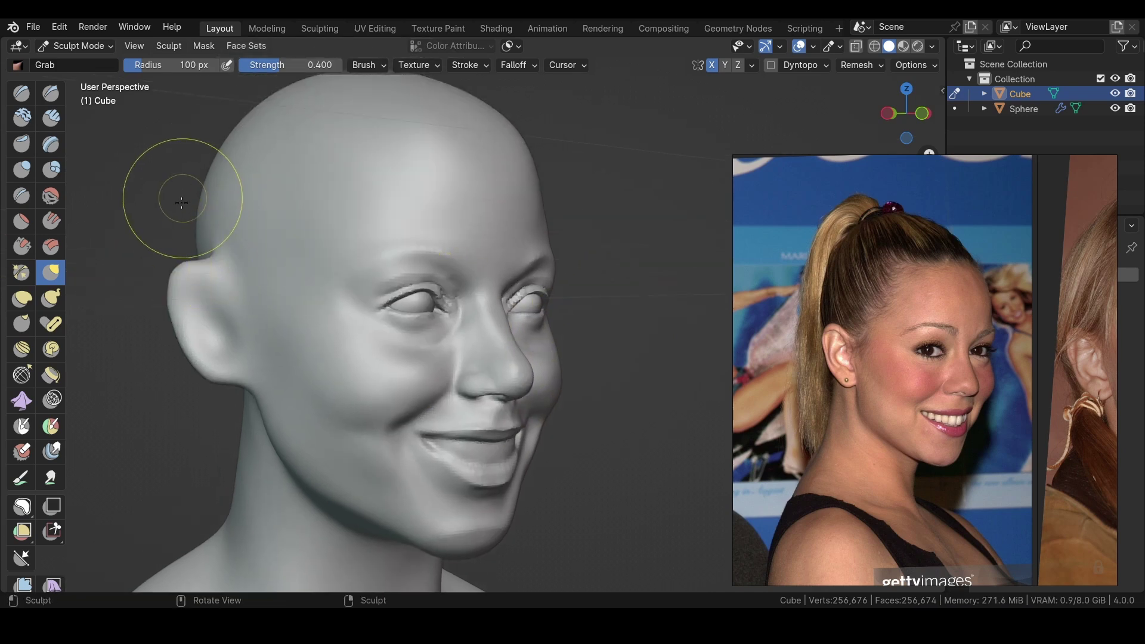
mouse_move(181, 203)
middle_mouse_down()
mouse_move(373, 361)
mouse_move(375, 340)
mouse_move(364, 350)
middle_mouse_up()
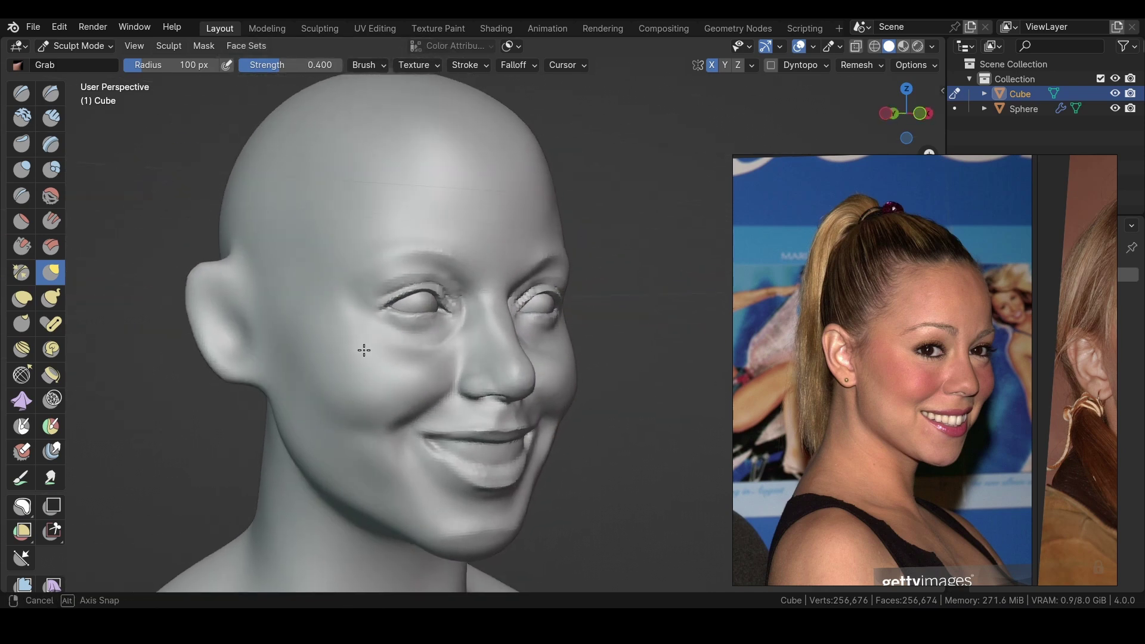
scroll(473, 358, "up", 3)
scroll(478, 294, "up", 3)
scroll(485, 276, "up", 2)
mouse_move(486, 276)
middle_mouse_down()
mouse_move(514, 303)
mouse_move(475, 332)
middle_mouse_up()
key("shift+d")
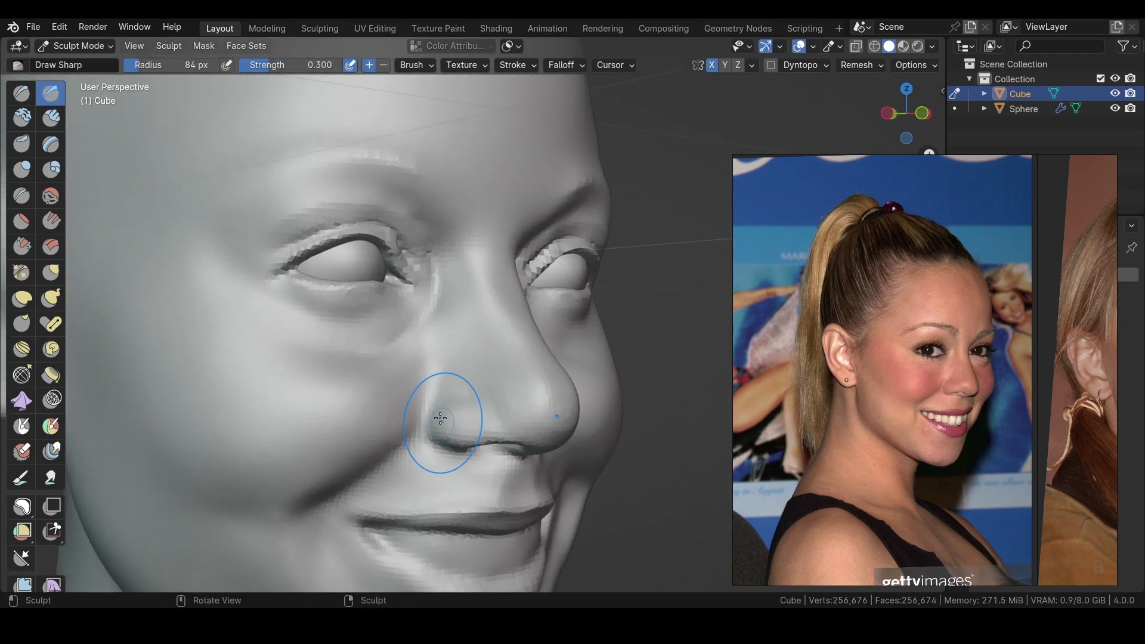
mouse_move(440, 418)
middle_mouse_down()
mouse_move(483, 376)
mouse_move(506, 413)
mouse_move(409, 358)
mouse_move(542, 334)
middle_mouse_up()
Refine the area around the left eye with the Grab brush
key("g")
mouse_move(588, 390)
middle_mouse_down()
mouse_move(455, 460)
mouse_move(506, 422)
mouse_move(488, 403)
mouse_move(496, 386)
mouse_move(292, 405)
middle_mouse_up()
middle_click_drag(399, 335, 408, 351, "ctrl")
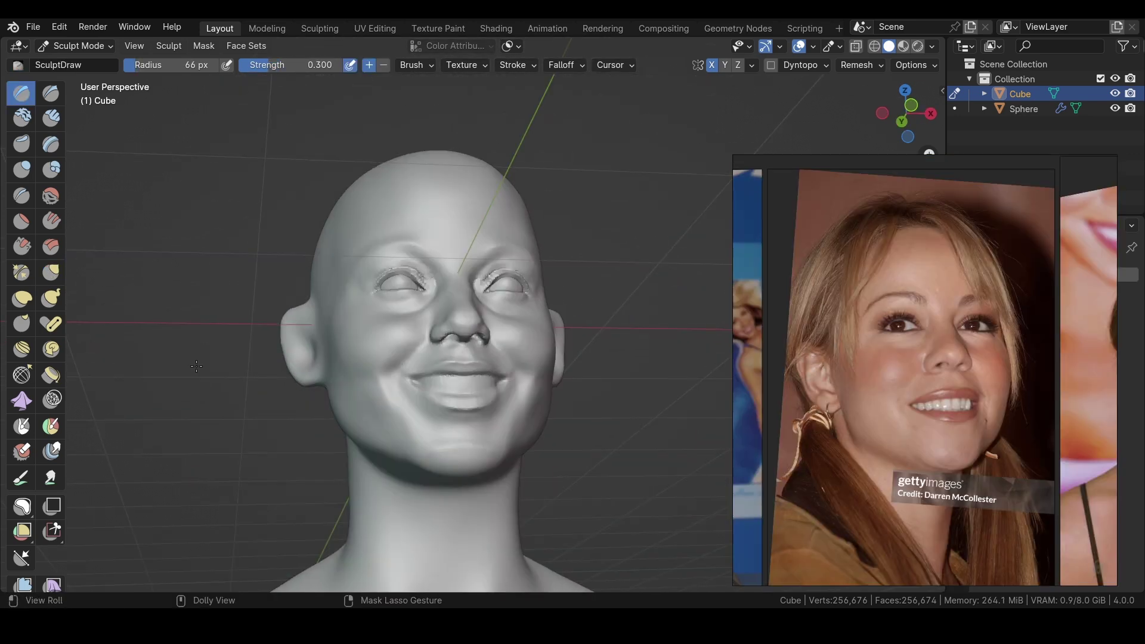
middle_click_drag(196, 366, 202, 368)
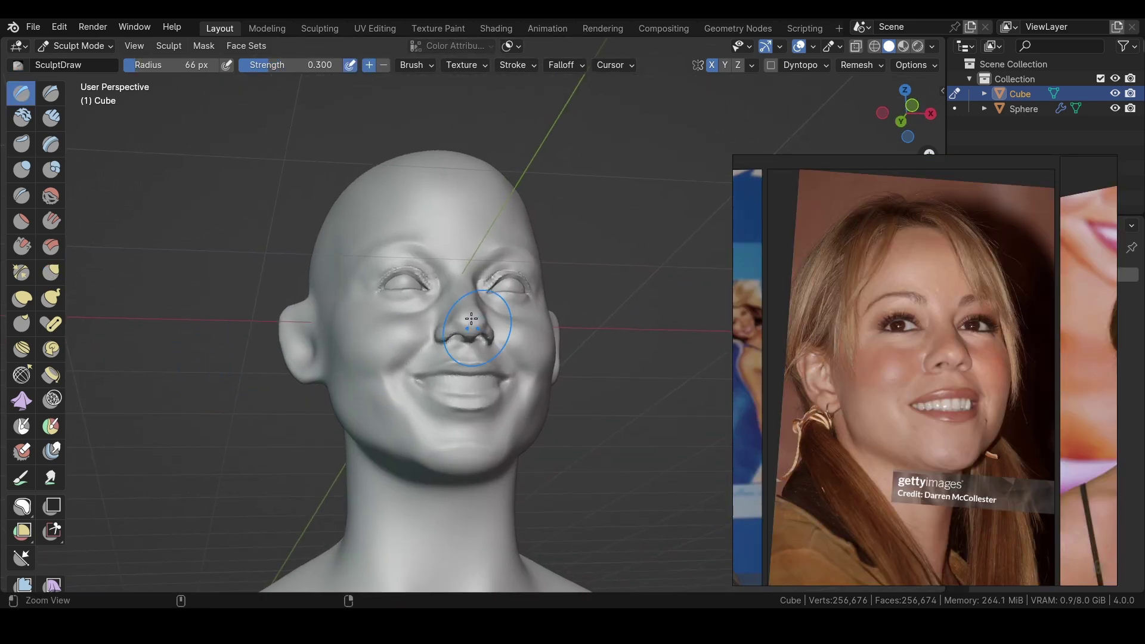
Deepen the nostril openings from below and crease the nose-wing rims with the Crease brush
mouse_move(428, 332)
middle_mouse_down("ctrl")
mouse_move(456, 218)
mouse_move(478, 266)
middle_mouse_up("ctrl")
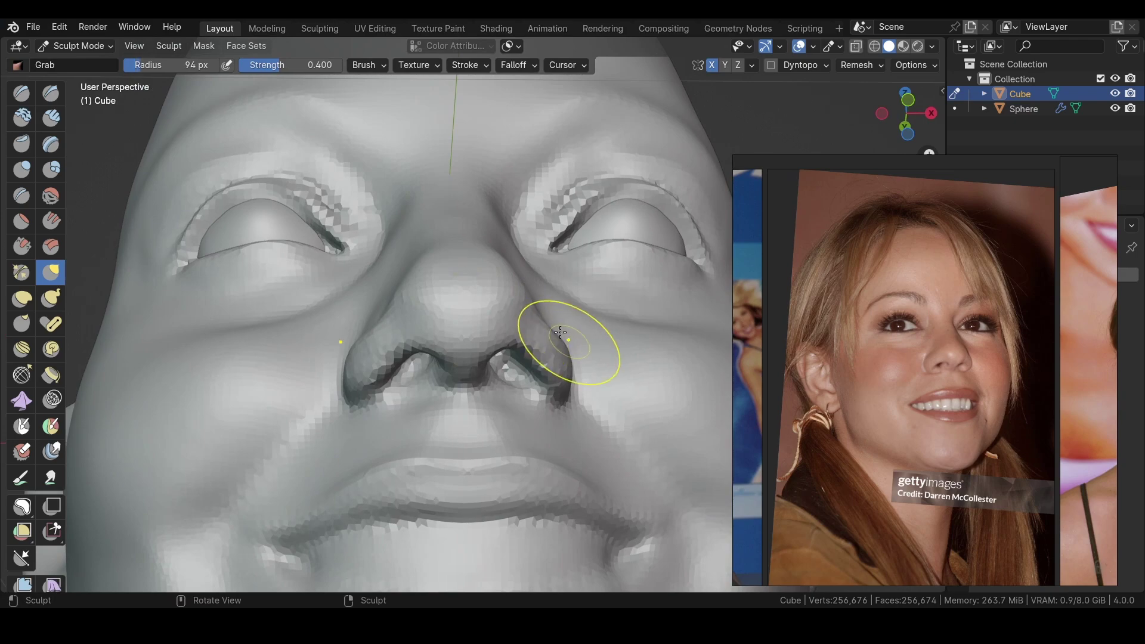
middle_click_drag(566, 340, 538, 283, "ctrl")
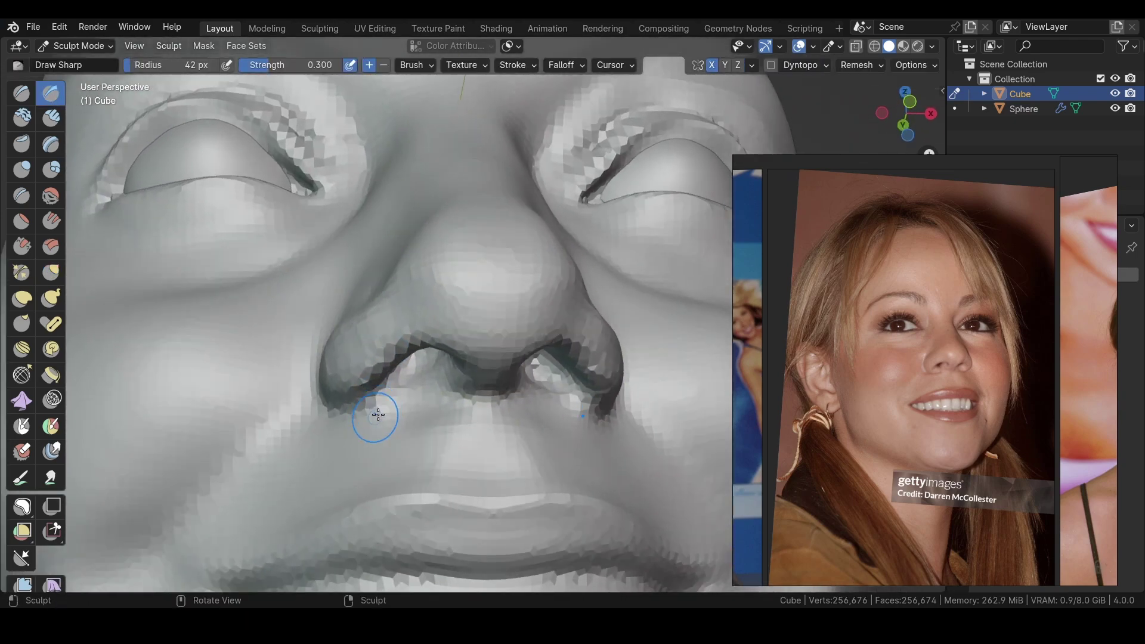
mouse_move(353, 420)
middle_mouse_down()
mouse_move(379, 422)
mouse_move(327, 346)
mouse_move(248, 350)
mouse_move(420, 358)
middle_mouse_up()
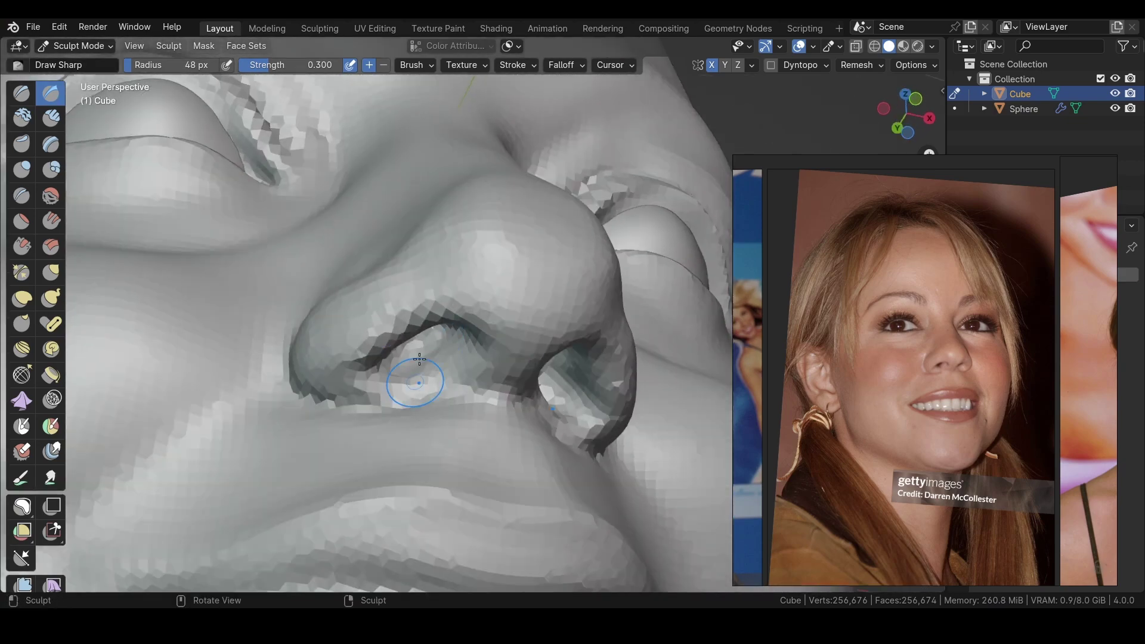
mouse_move(477, 392)
middle_mouse_down()
mouse_move(471, 356)
mouse_move(405, 403)
middle_mouse_up()
key("shift+c")
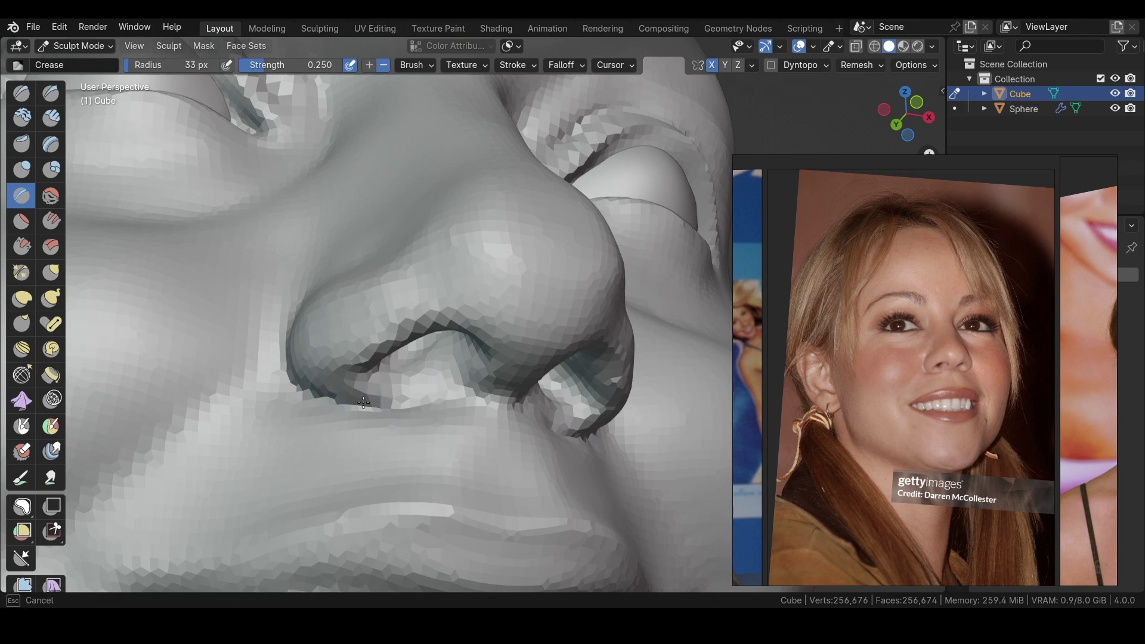
middle_click_drag(329, 404, 329, 401)
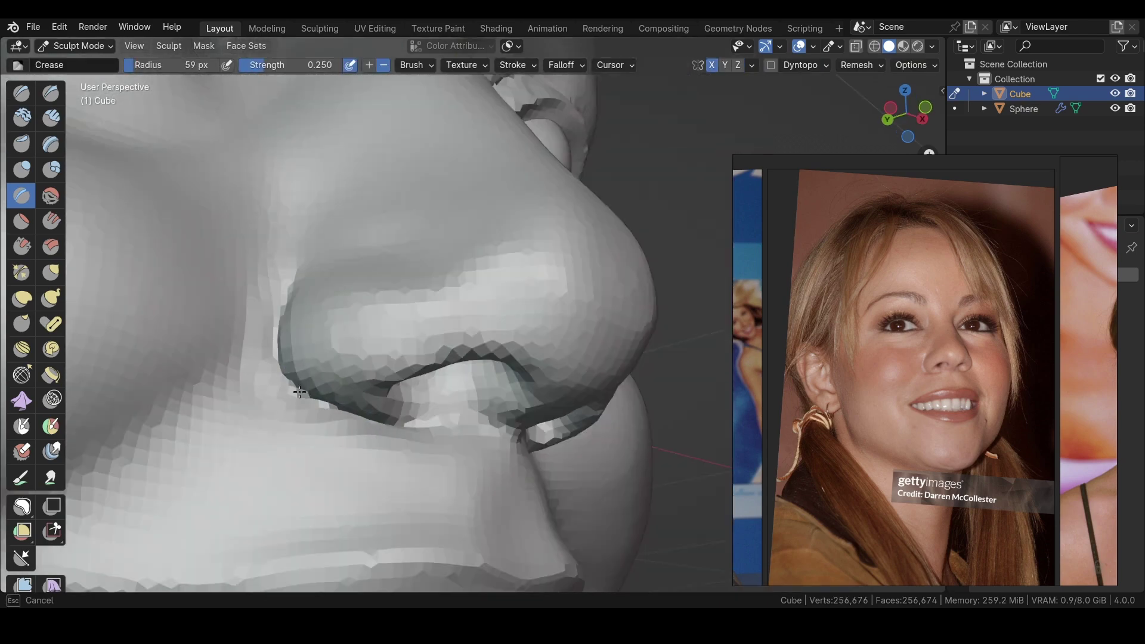
scroll(487, 450, "down", 5)
scroll(306, 417, "down", 4)
Shape the area beneath the nose with the Grab brush
mouse_move(307, 453)
middle_mouse_down()
mouse_move(266, 435)
mouse_move(285, 378)
middle_mouse_up()
left_click(51, 272)
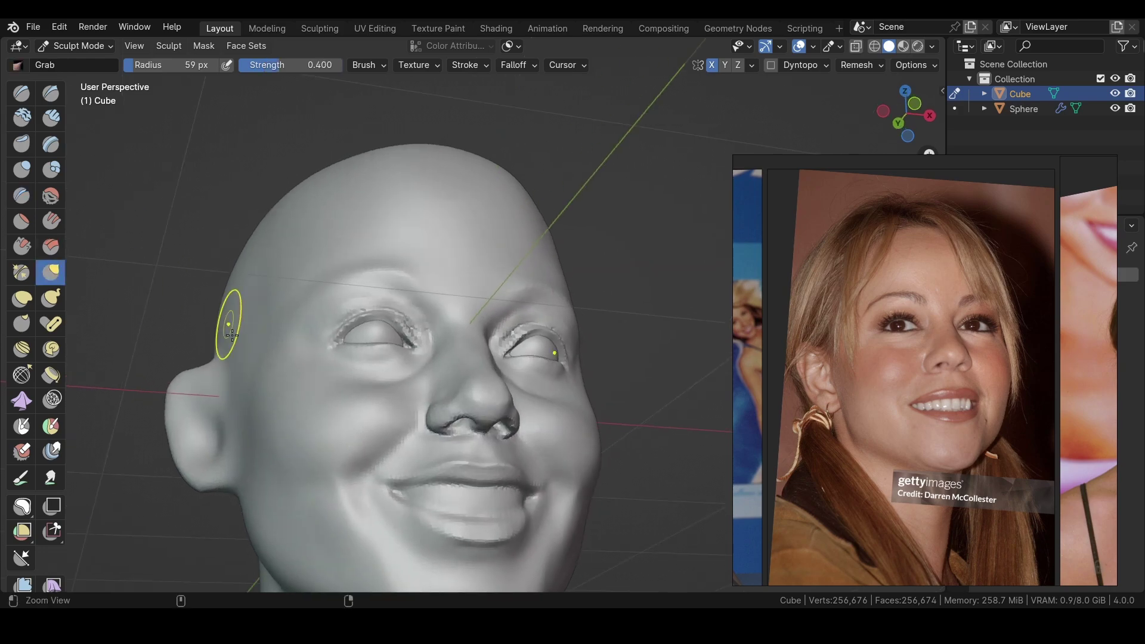
scroll(230, 319, "down", 2)
middle_click_drag(230, 319, 310, 269)
scroll(422, 238, "up", 5)
mouse_move(422, 238)
middle_mouse_down()
mouse_move(385, 255)
mouse_move(396, 289)
mouse_move(435, 263)
mouse_move(419, 287)
mouse_move(324, 174)
mouse_move(386, 315)
middle_mouse_up()
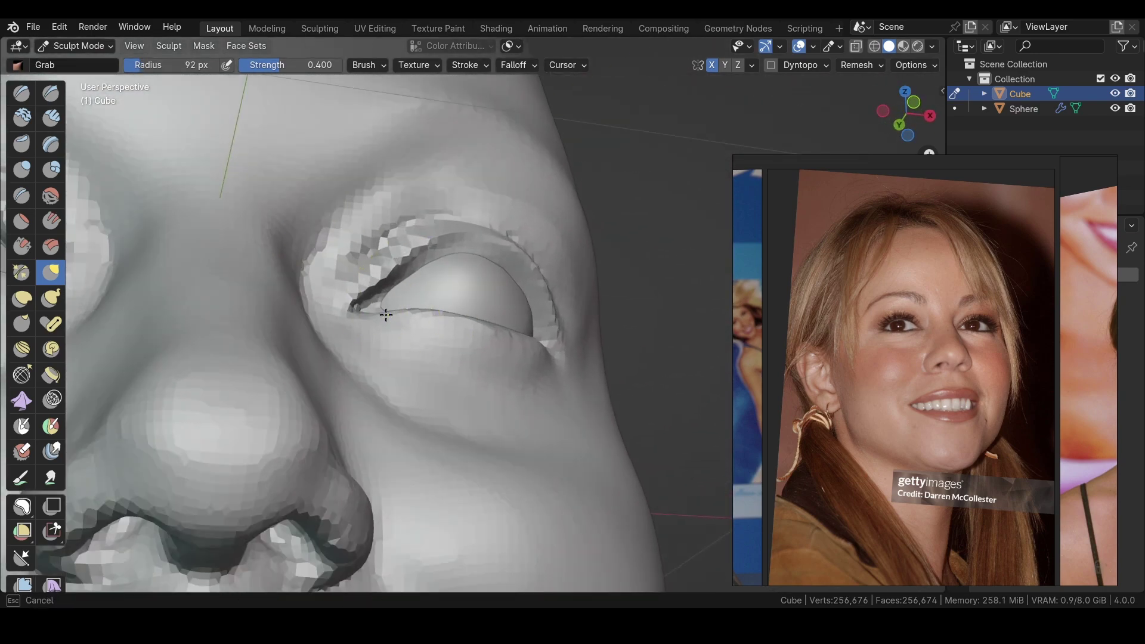
scroll(354, 301, "down", 5)
middle_click_drag(312, 403, 309, 367)
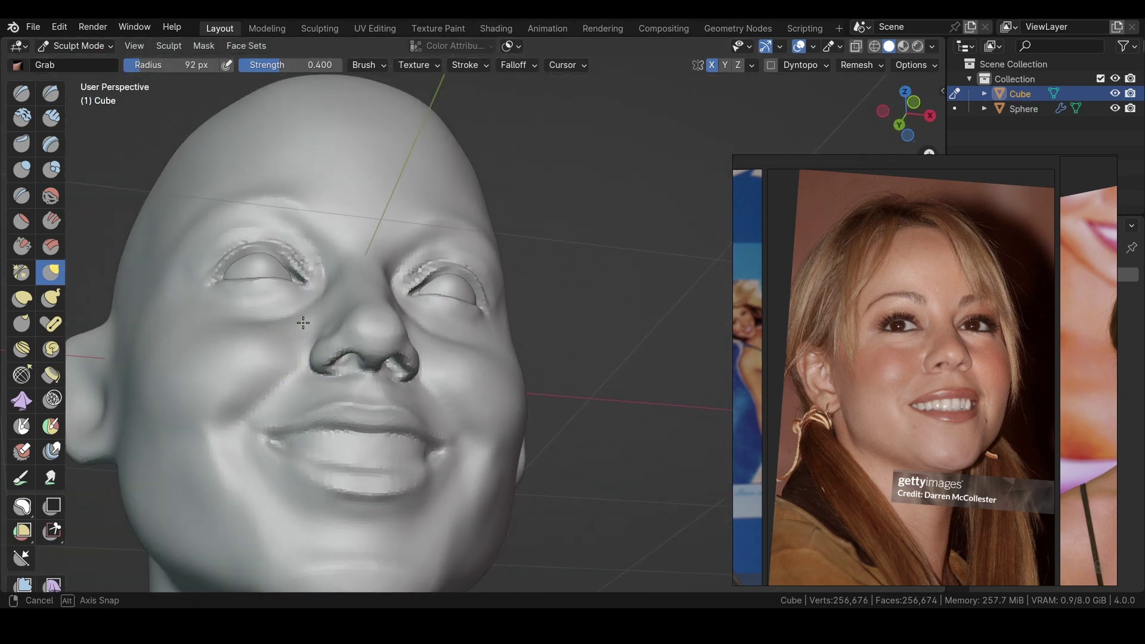
mouse_move(303, 323)
middle_mouse_down()
mouse_move(153, 306)
mouse_move(549, 333)
mouse_move(368, 173)
mouse_move(527, 275)
middle_mouse_up()
Refine the upper eyelids with Draw and an enlarged Grab brush
key("x")
scroll(153, 307, "up", 5)
key("g")
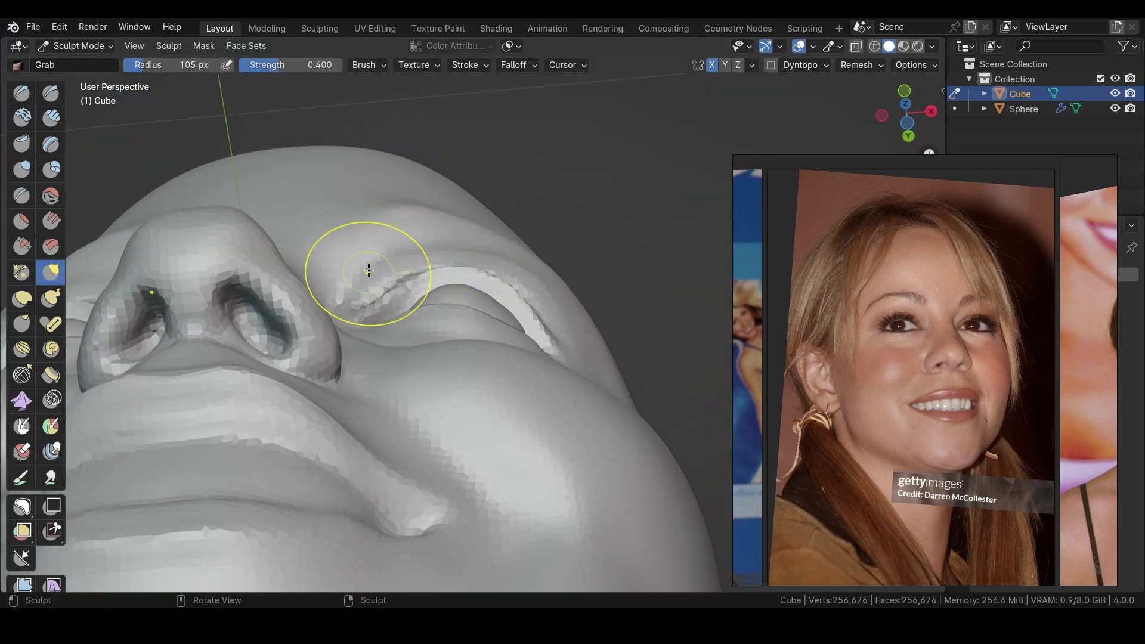
middle_click_drag(369, 270, 351, 382)
scroll(351, 404, "up", 4)
middle_click_drag(396, 312, 423, 263, "ctrl")
key("f")
left_click(423, 263)
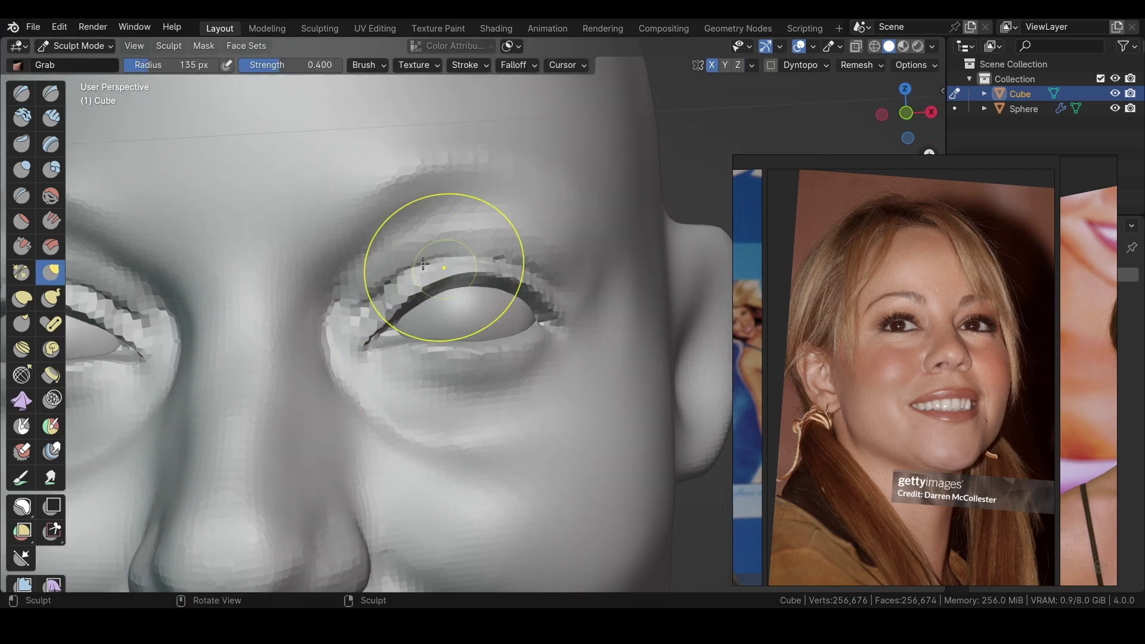
Shape the eye corners and nose bridge with a smaller Grab brush
scroll(285, 287, "down", 5)
middle_click_drag(455, 352, 465, 346)
scroll(465, 346, "up", 5)
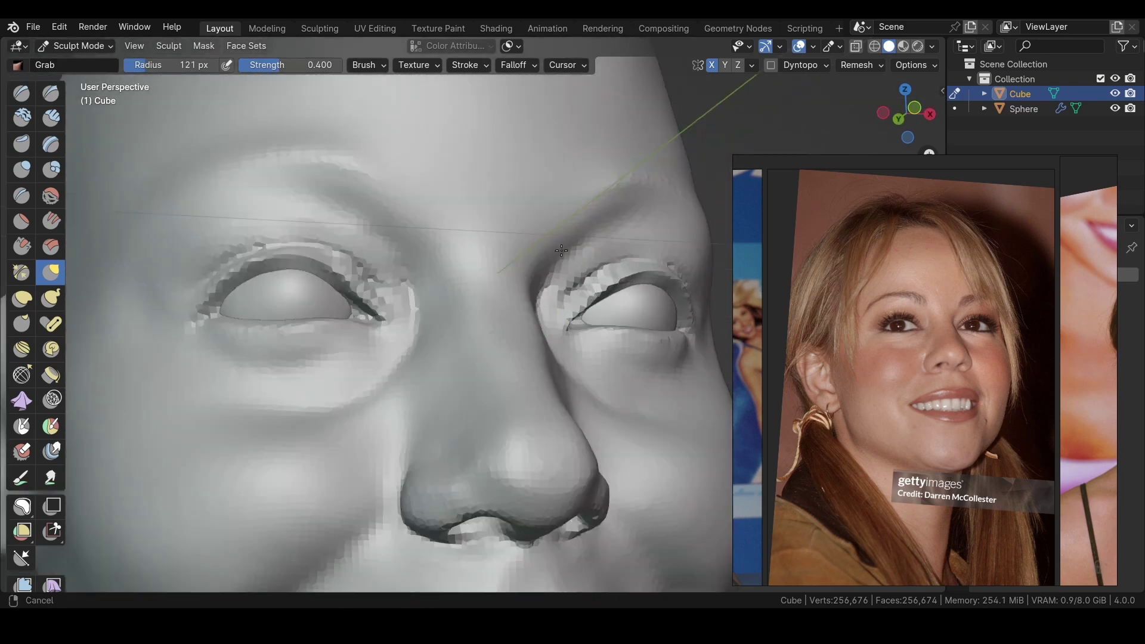
key("f")
left_click(574, 309)
scroll(574, 309, "down", 4)
scroll(557, 401, "down", 2)
mouse_move(557, 402)
middle_mouse_down()
mouse_move(332, 373)
mouse_move(319, 319)
mouse_move(329, 338)
middle_mouse_up()
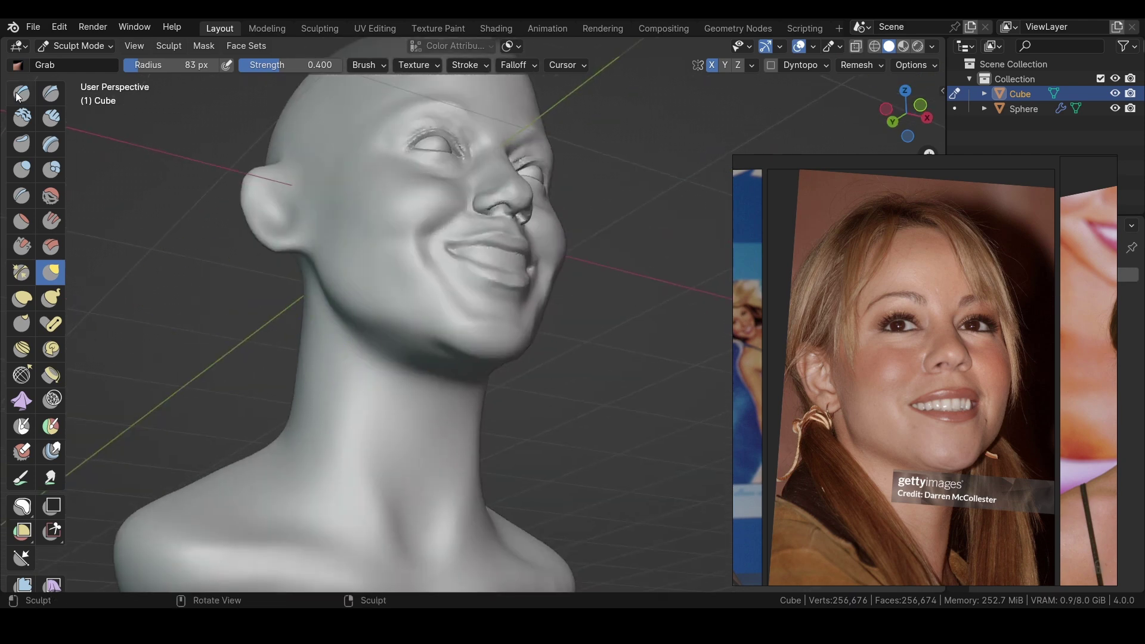
key("x")
mouse_move(377, 376)
middle_mouse_down()
mouse_move(333, 366)
mouse_move(332, 390)
mouse_move(379, 384)
mouse_move(327, 232)
mouse_move(383, 255)
mouse_move(401, 289)
mouse_move(404, 355)
mouse_move(229, 339)
middle_mouse_up()
Lasso-mask the lower neck and shoulders, smooth the mask edge, and invert it
key("g")
left_click(21, 506)
left_click_drag(178, 436, 161, 418)
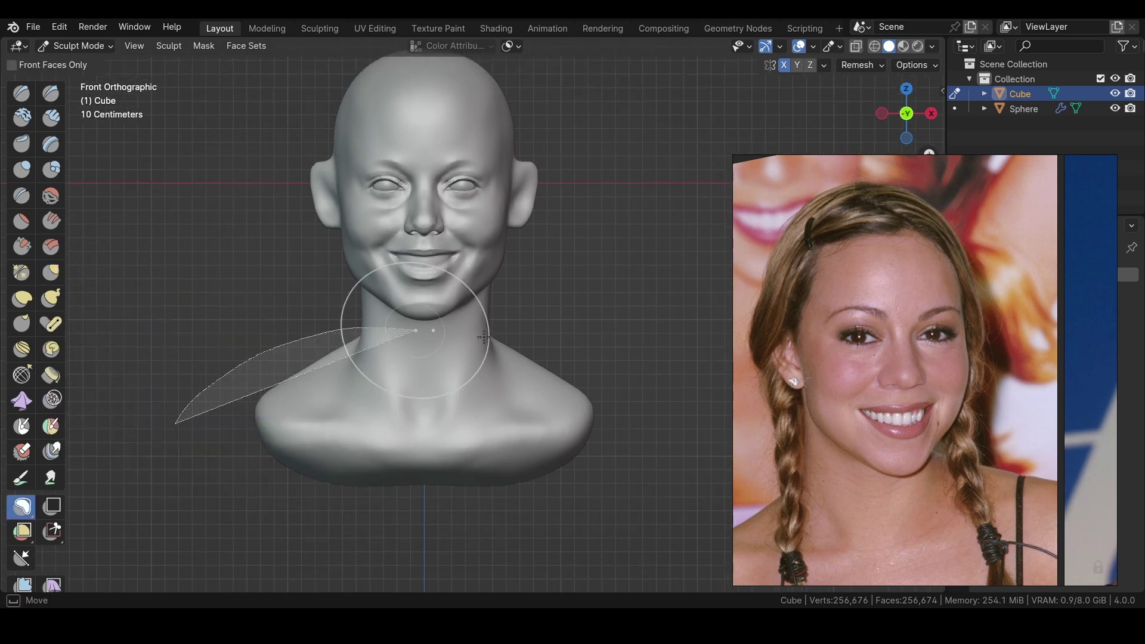
middle_click_drag(161, 418, 158, 417, "alt")
left_click(204, 46)
left_click(215, 120)
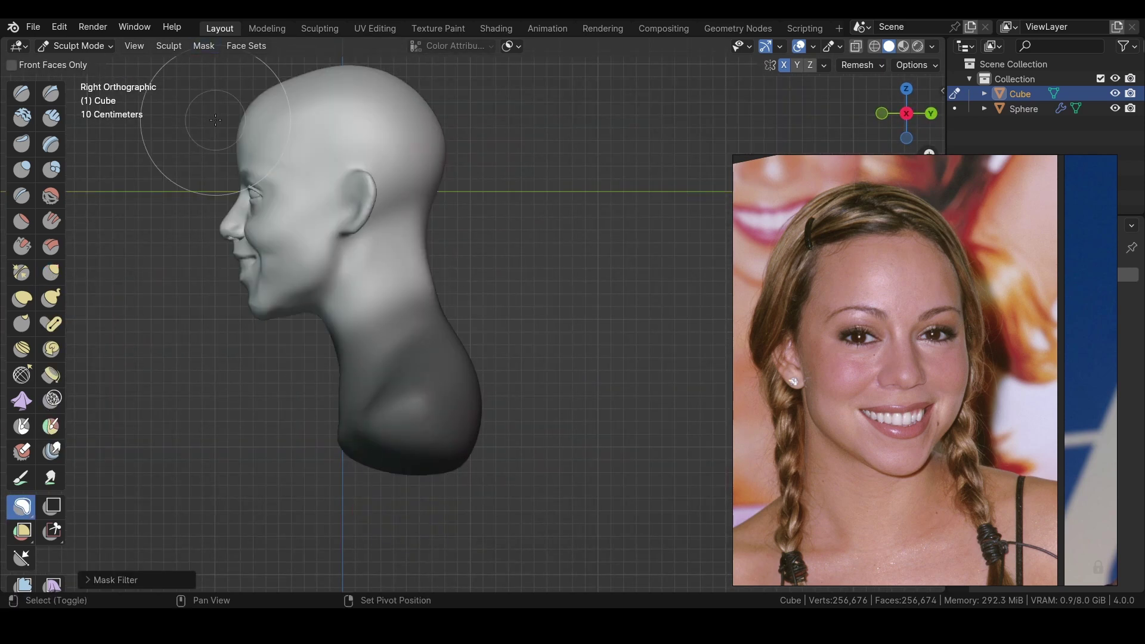
key("ctrl+i")
Move the shoulders and chest up toward the head, check front and side views, and clear the mask
scroll(36, 417, "down", 5)
left_click(20, 519)
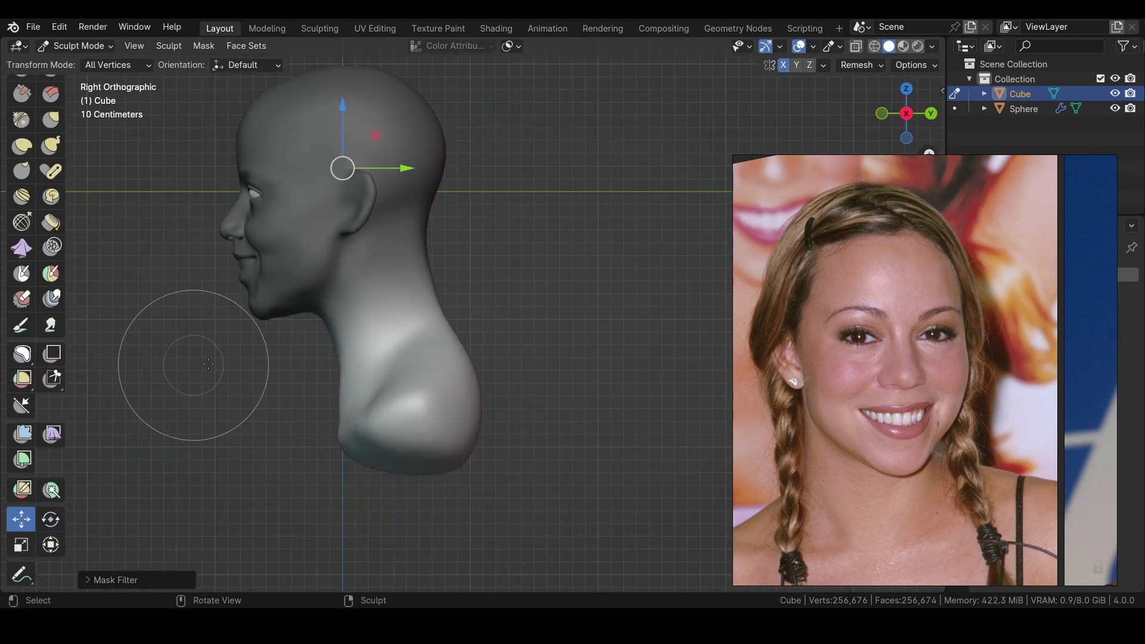
left_click_drag(337, 164, 333, 150)
mouse_move(331, 145)
middle_mouse_down()
mouse_move(263, 227)
mouse_move(202, 49)
middle_mouse_up()
key("KP_3")
key("KP_1")
key("alt+m")
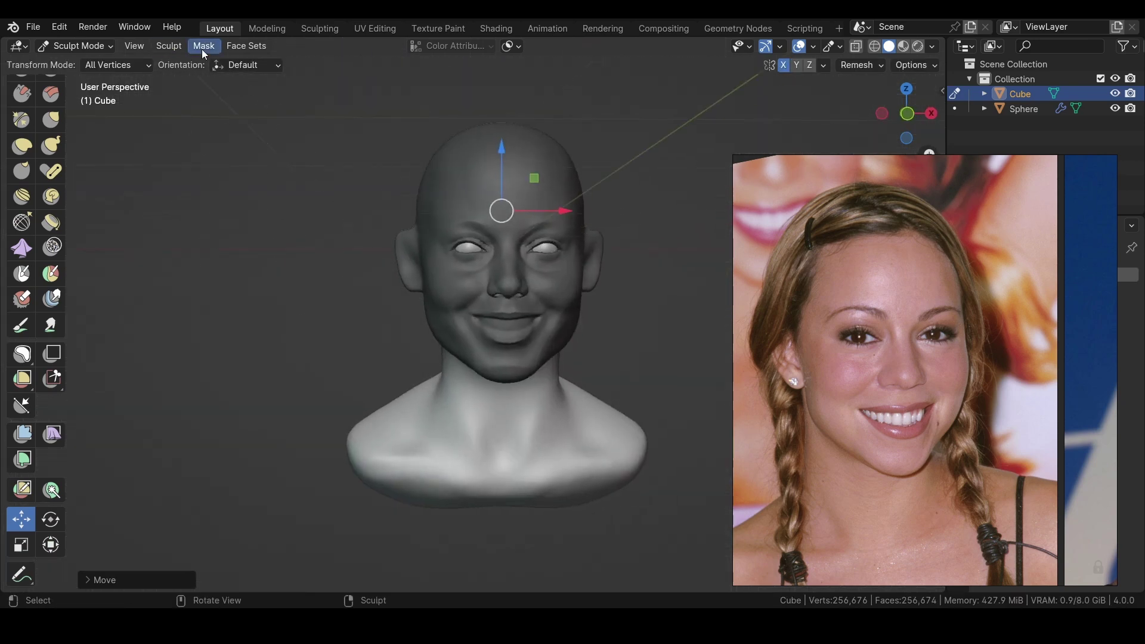
scroll(44, 202, "up", 5)
left_click(50, 272)
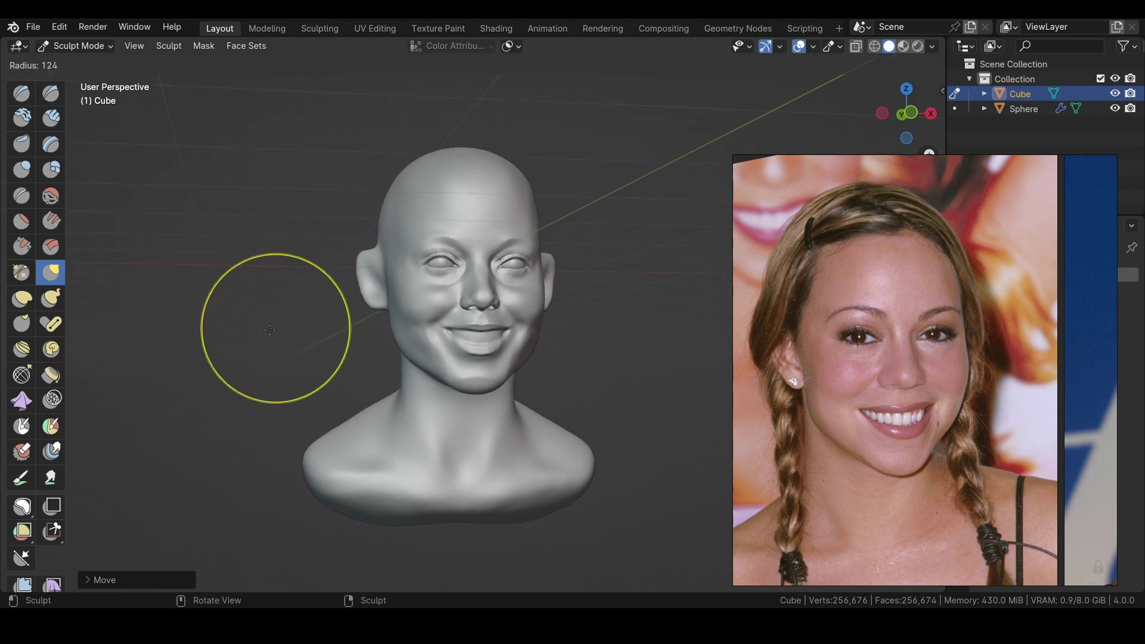
scroll(273, 325, "up", 5)
Carve a groove between the front teeth with Draw Sharp, smoothing with Scrape
scroll(464, 373, "up", 2)
key("shift+x")
scroll(398, 347, "up", 1)
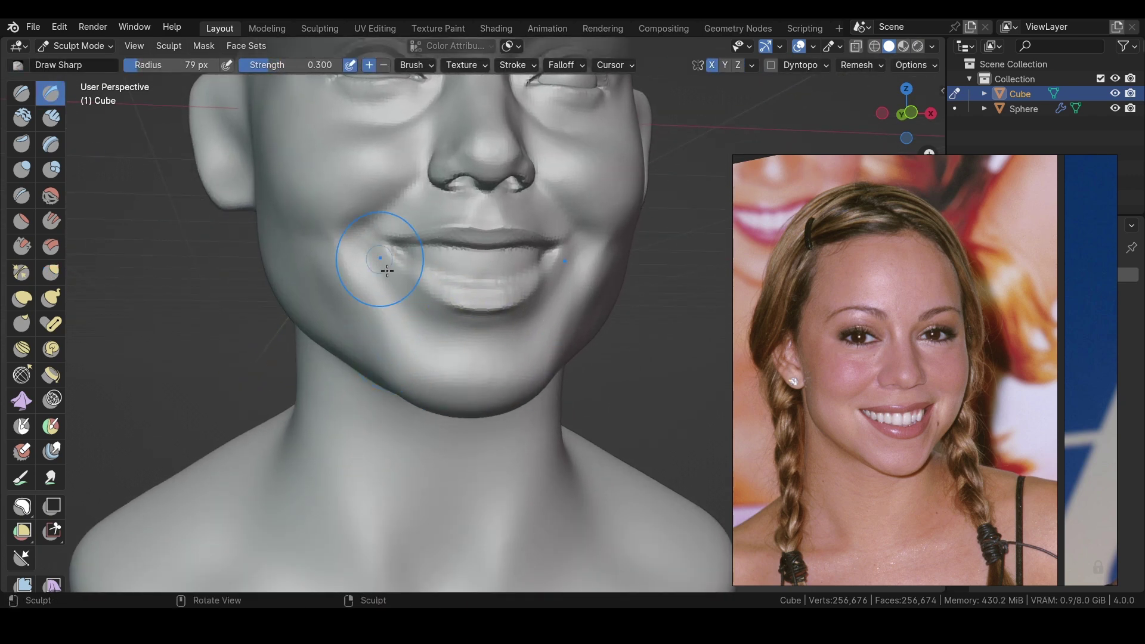
mouse_move(484, 322)
middle_mouse_down("ctrl")
mouse_move(538, 306)
mouse_move(507, 305)
mouse_move(511, 281)
mouse_move(366, 396)
mouse_move(378, 401)
mouse_move(345, 409)
mouse_move(316, 334)
mouse_move(428, 334)
middle_mouse_up("ctrl")
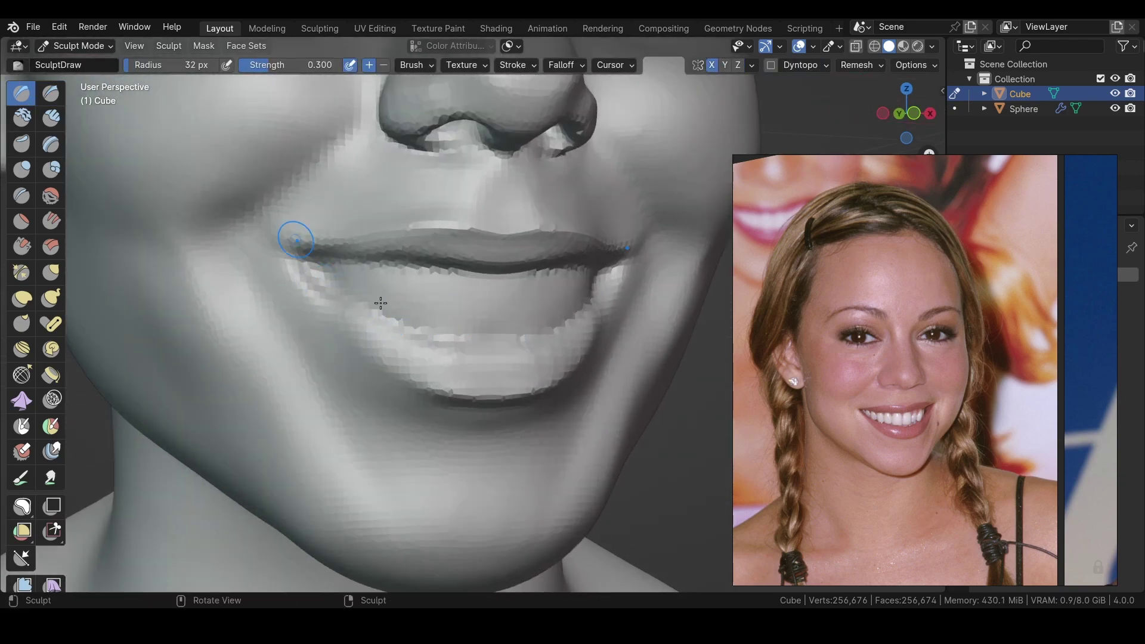
middle_click_drag(381, 303, 473, 357)
left_click(21, 246)
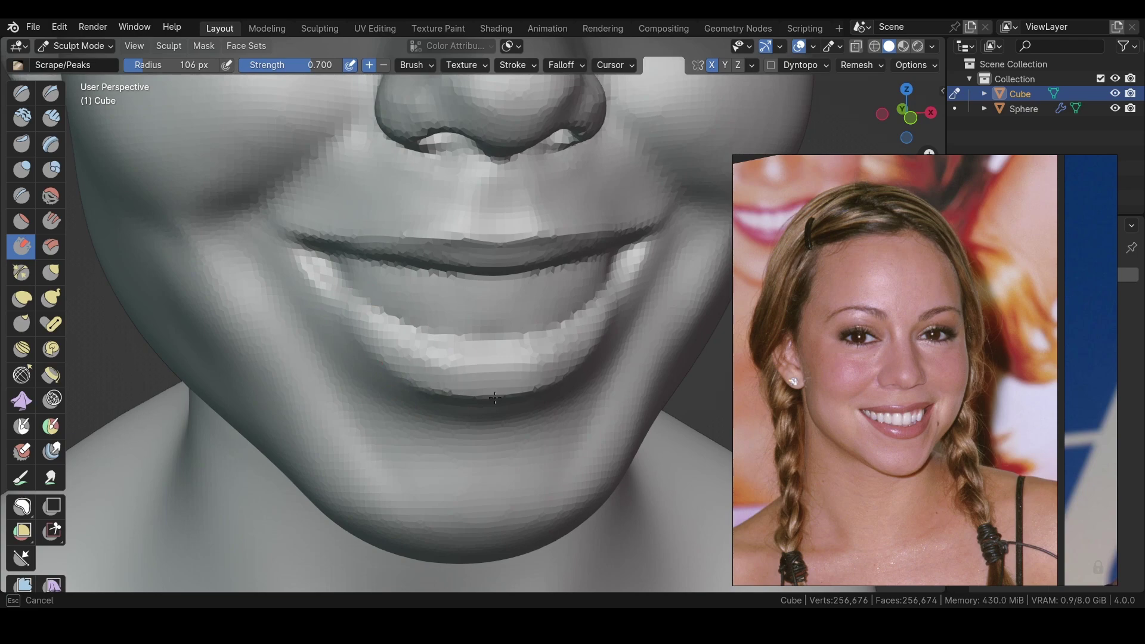
key("shift+f")
left_click(397, 320)
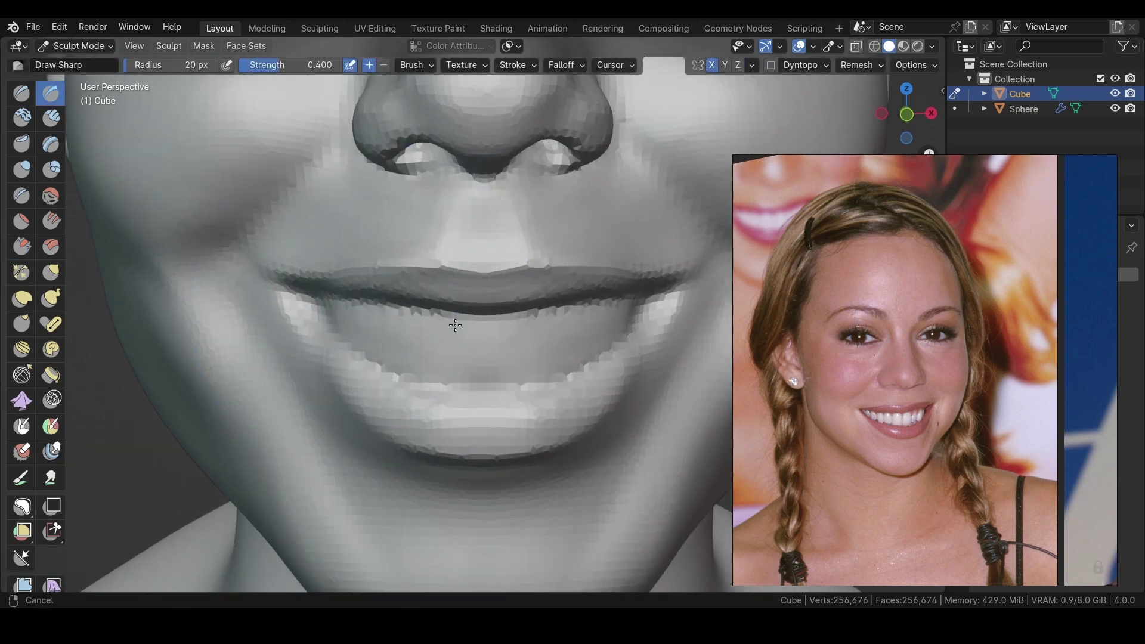
mouse_move(455, 320)
middle_mouse_down("ctrl")
mouse_move(472, 349)
mouse_move(417, 316)
middle_mouse_up("ctrl")
left_click_drag(471, 318, 471, 362)
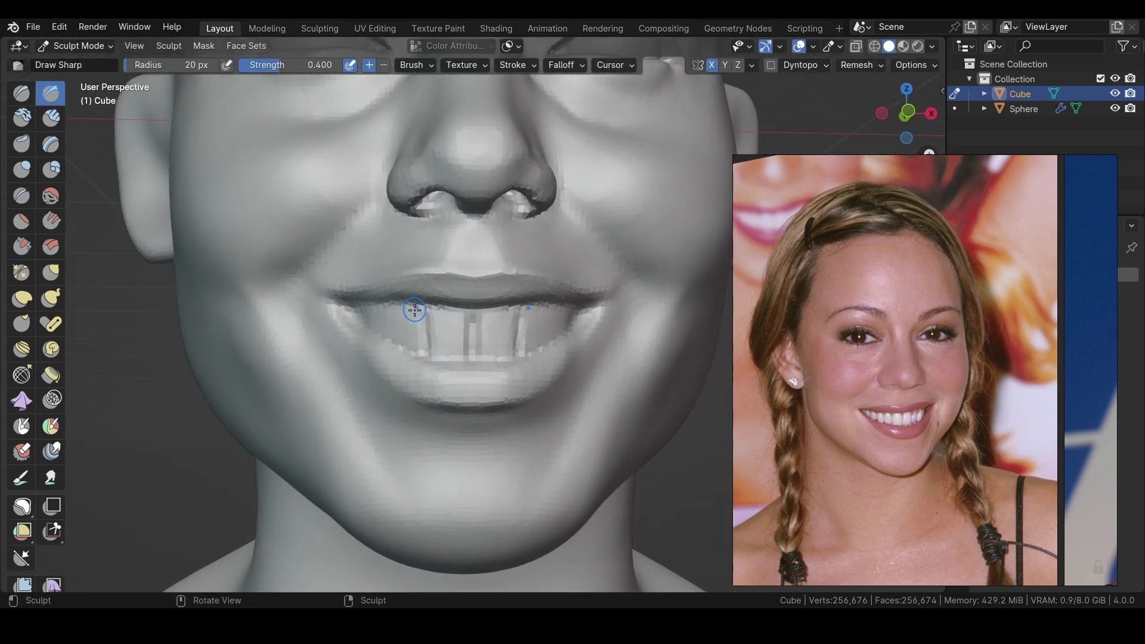
Shape the teeth with Grab and sharpen the upper lip edge with the Crease brush
mouse_move(387, 311)
middle_mouse_down()
mouse_move(401, 319)
mouse_move(326, 287)
mouse_move(384, 304)
middle_mouse_up()
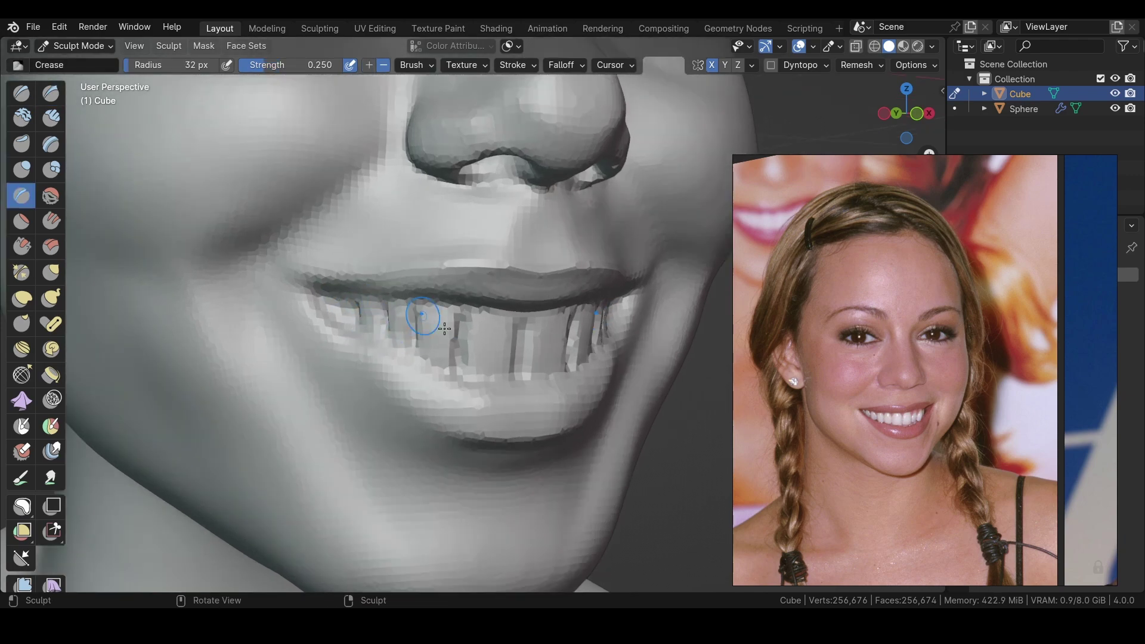
middle_click_drag(444, 328, 532, 322)
middle_click_drag(435, 269, 388, 270)
key("g")
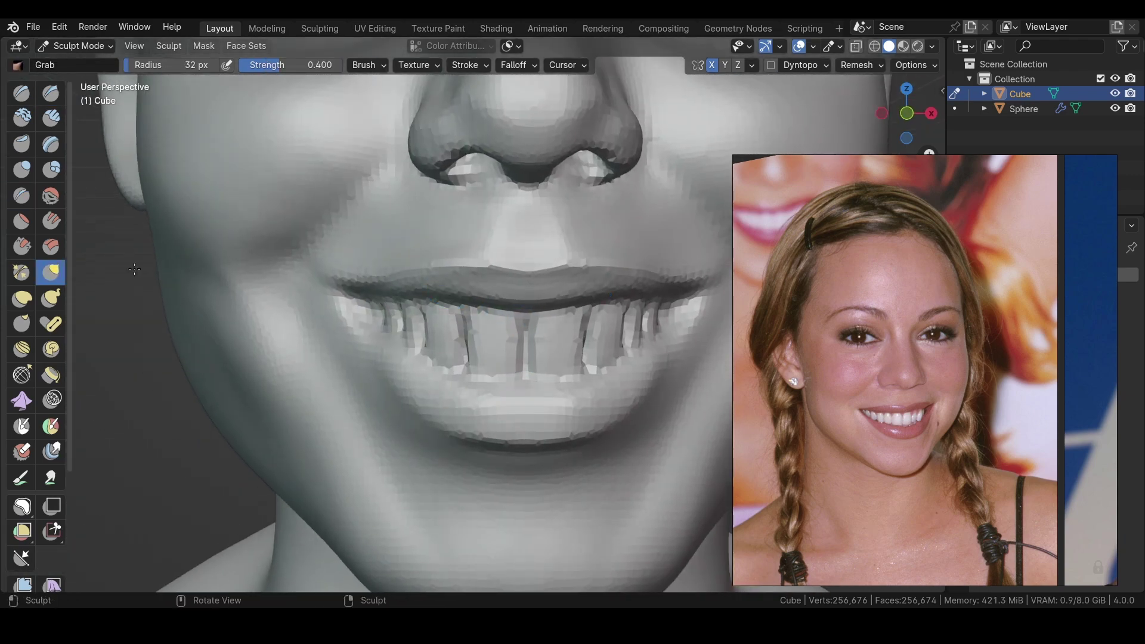
middle_click_drag(481, 362, 388, 322)
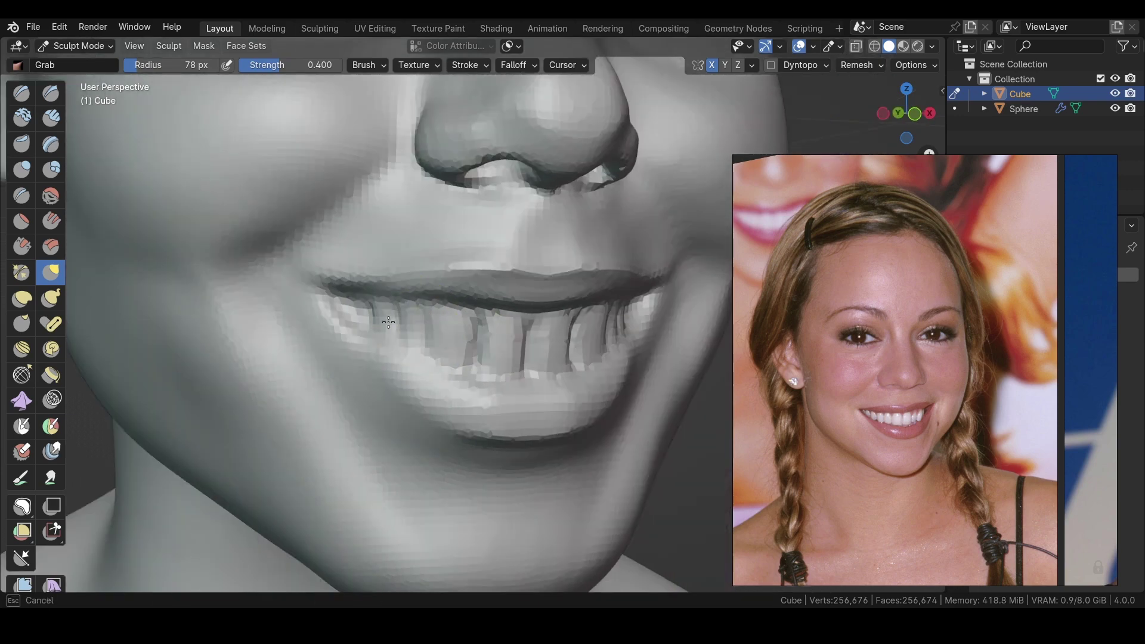
key("shift+c")
mouse_move(378, 376)
middle_mouse_down()
mouse_move(527, 378)
mouse_move(480, 328)
middle_mouse_up()
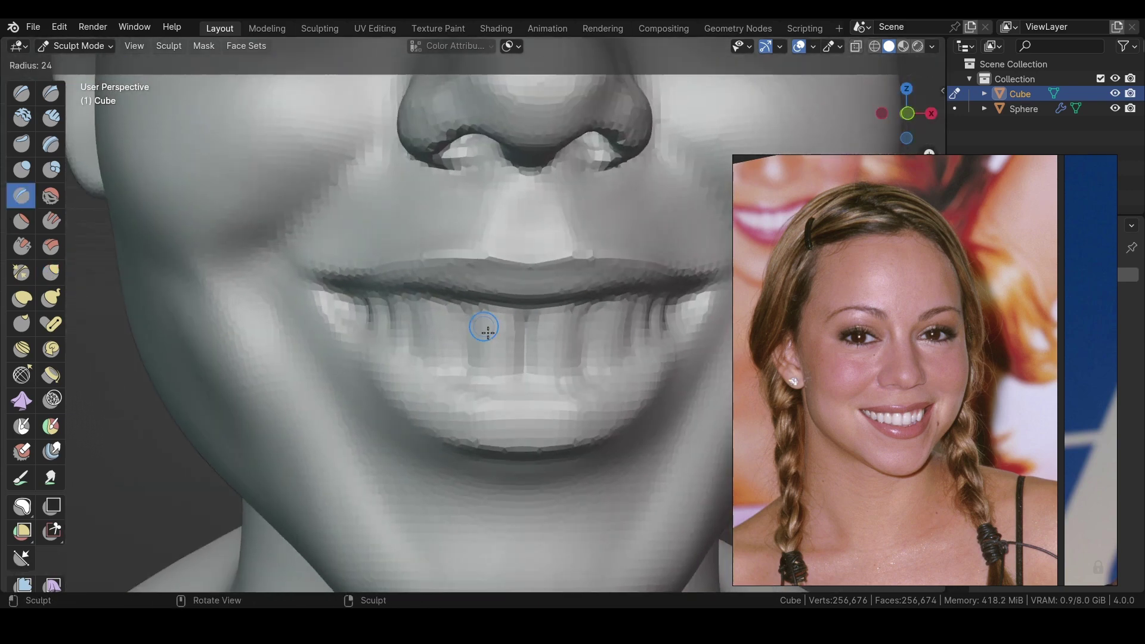
scroll(473, 345, "down", 5)
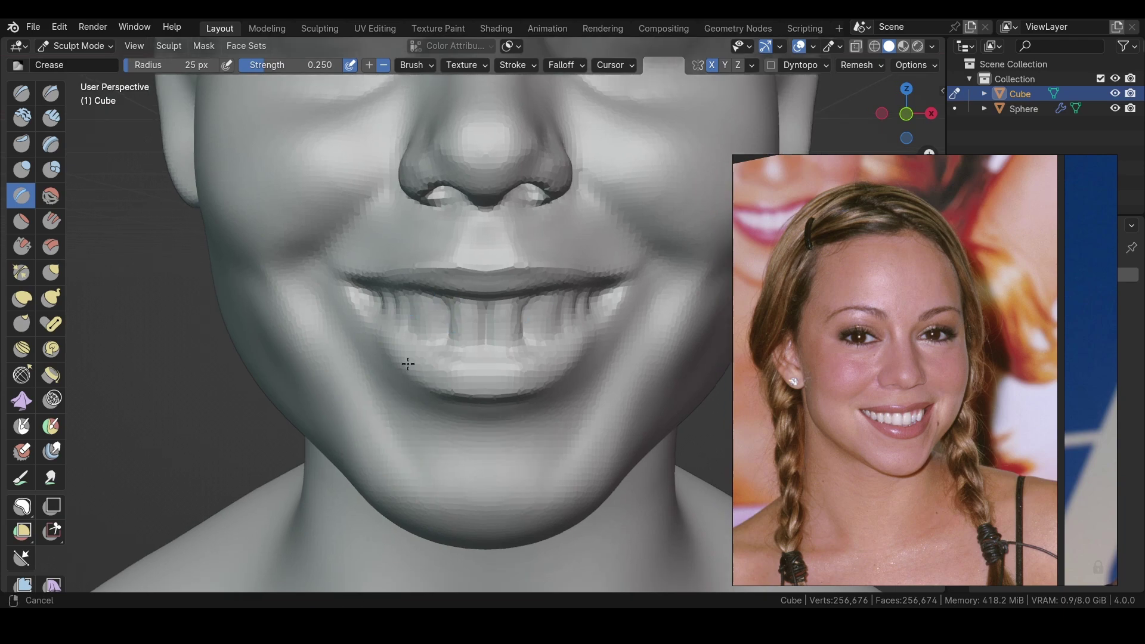
mouse_move(376, 336)
middle_mouse_down()
mouse_move(370, 369)
mouse_move(460, 314)
mouse_move(435, 340)
mouse_move(458, 390)
mouse_move(368, 330)
mouse_move(360, 351)
mouse_move(485, 355)
middle_mouse_up()
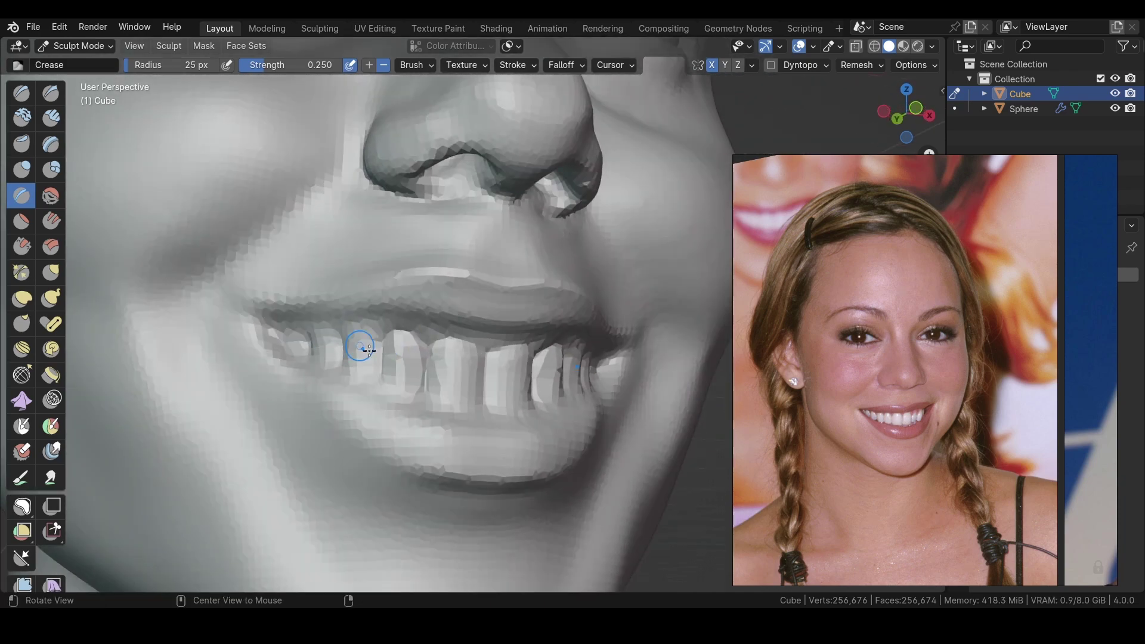
middle_click_drag(368, 350, 343, 332)
mouse_move(478, 343)
middle_mouse_down()
mouse_move(297, 360)
mouse_move(335, 391)
mouse_move(416, 403)
middle_mouse_up()
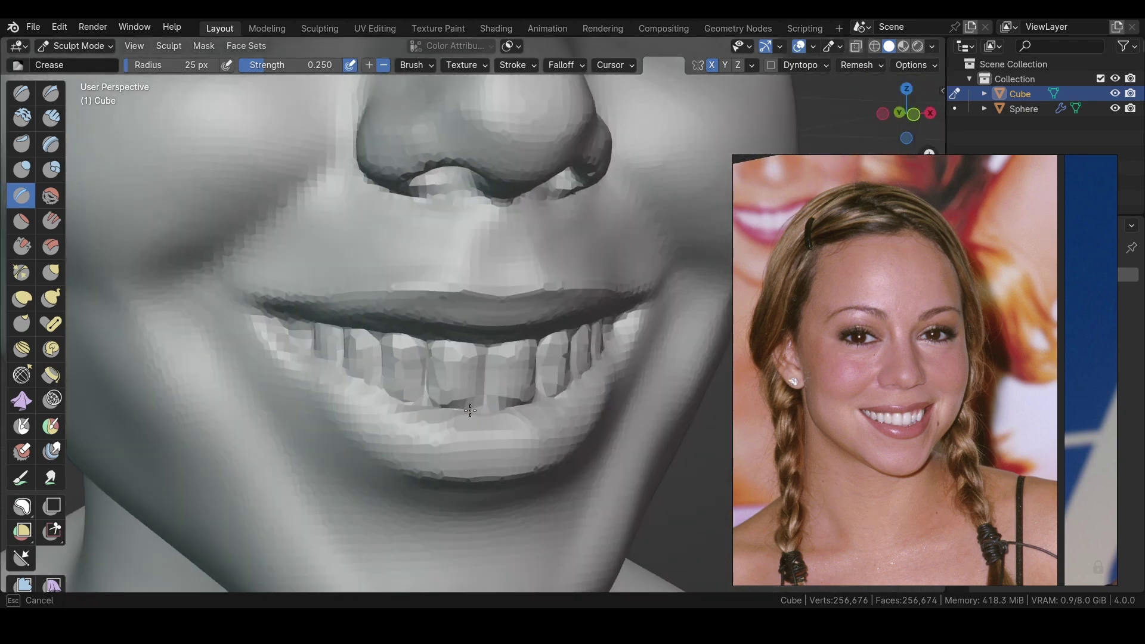
scroll(388, 395, "down", 5)
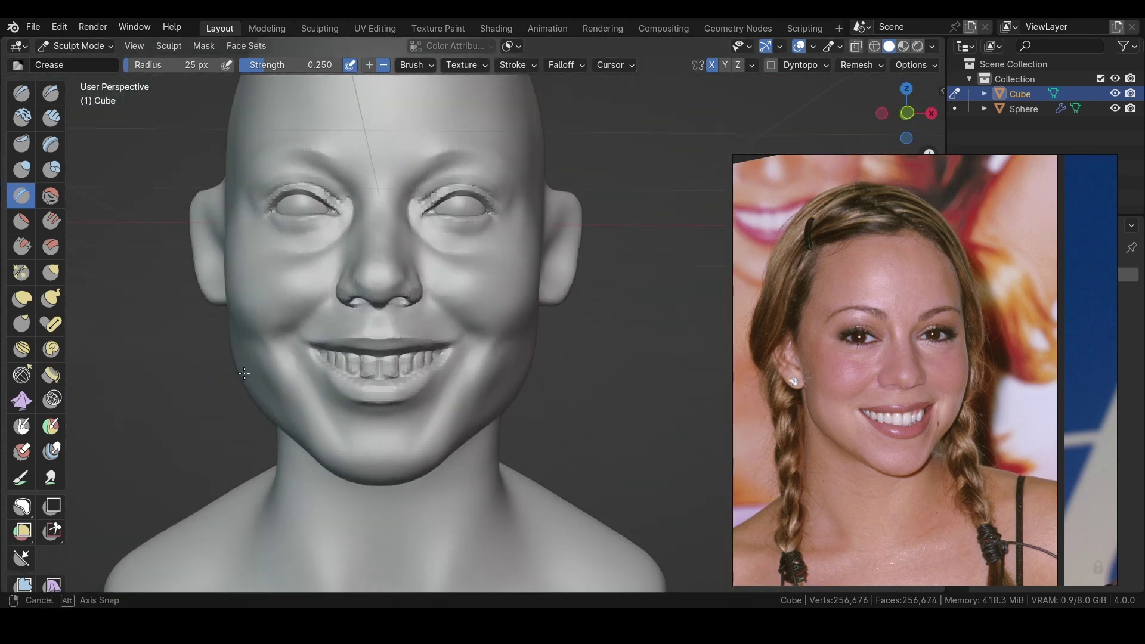
mouse_move(388, 395)
middle_mouse_down()
mouse_move(280, 394)
mouse_move(254, 357)
middle_mouse_up()
Flatten and refine the front teeth surfaces with the Scrape brush
left_click(21, 247)
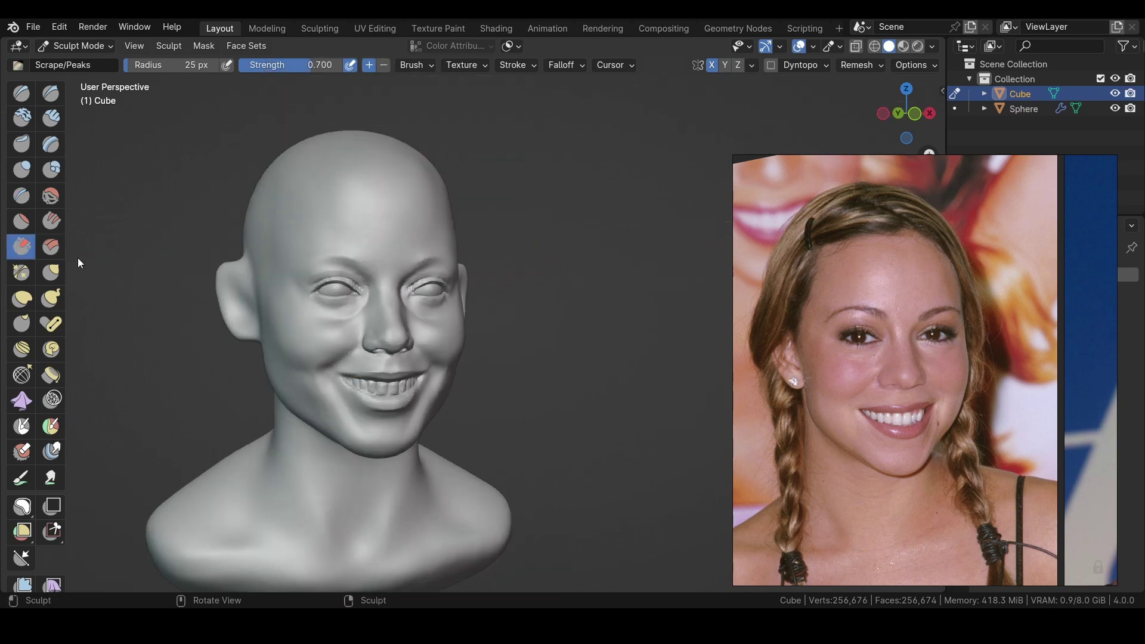
scroll(236, 260, "up", 5)
middle_click_drag(414, 313, 497, 266)
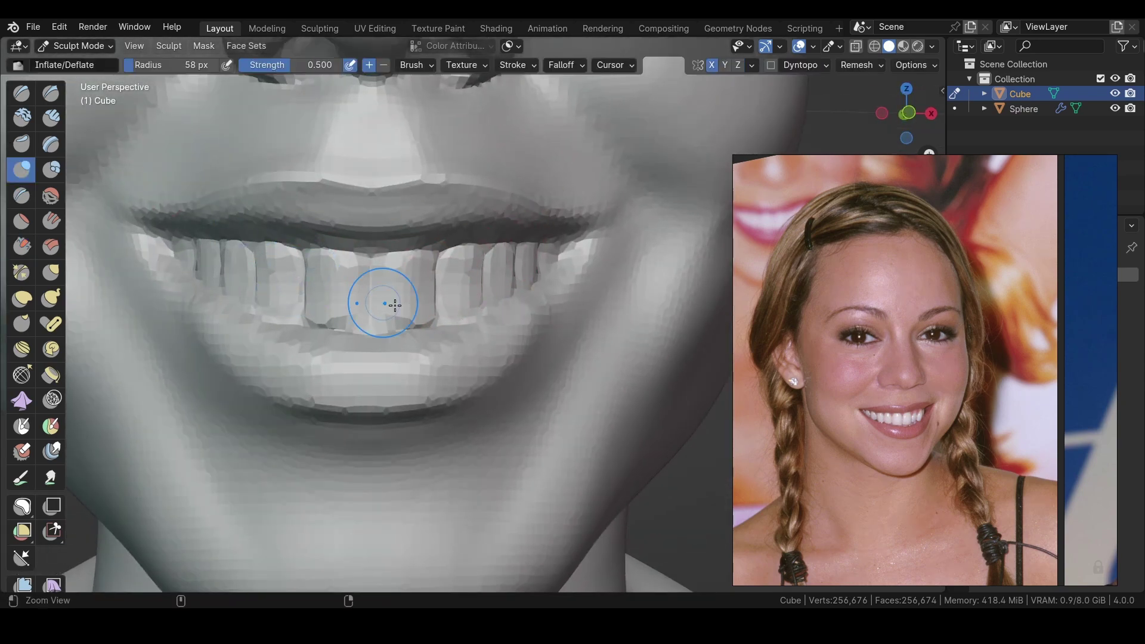
middle_click_drag(395, 305, 520, 251, "ctrl")
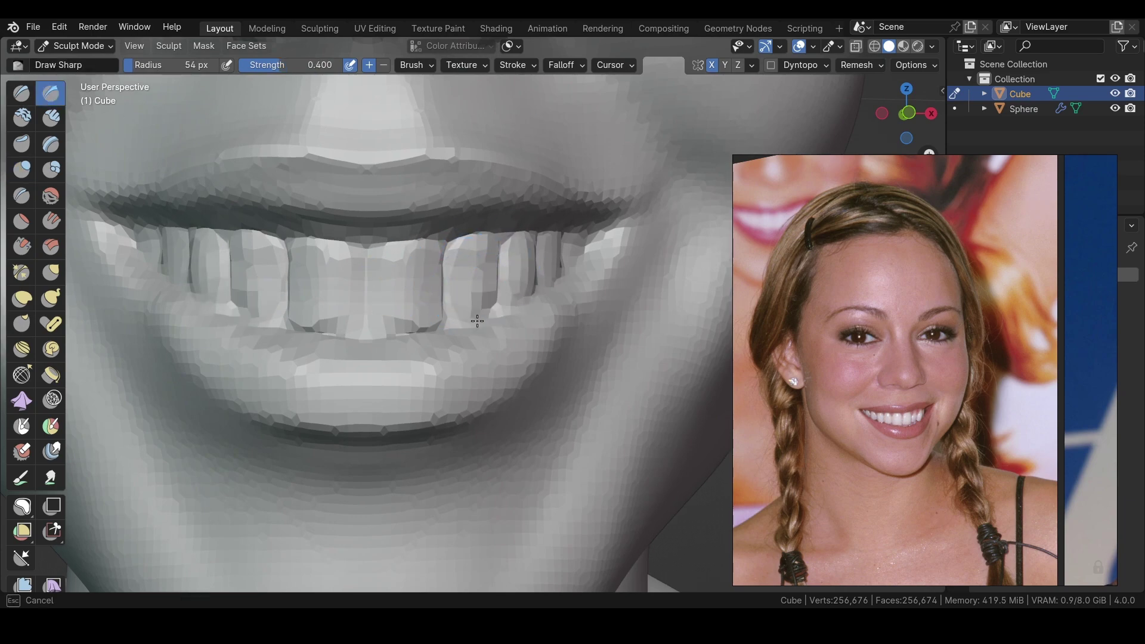
mouse_move(419, 290)
middle_mouse_down()
mouse_move(348, 359)
mouse_move(350, 289)
middle_mouse_up()
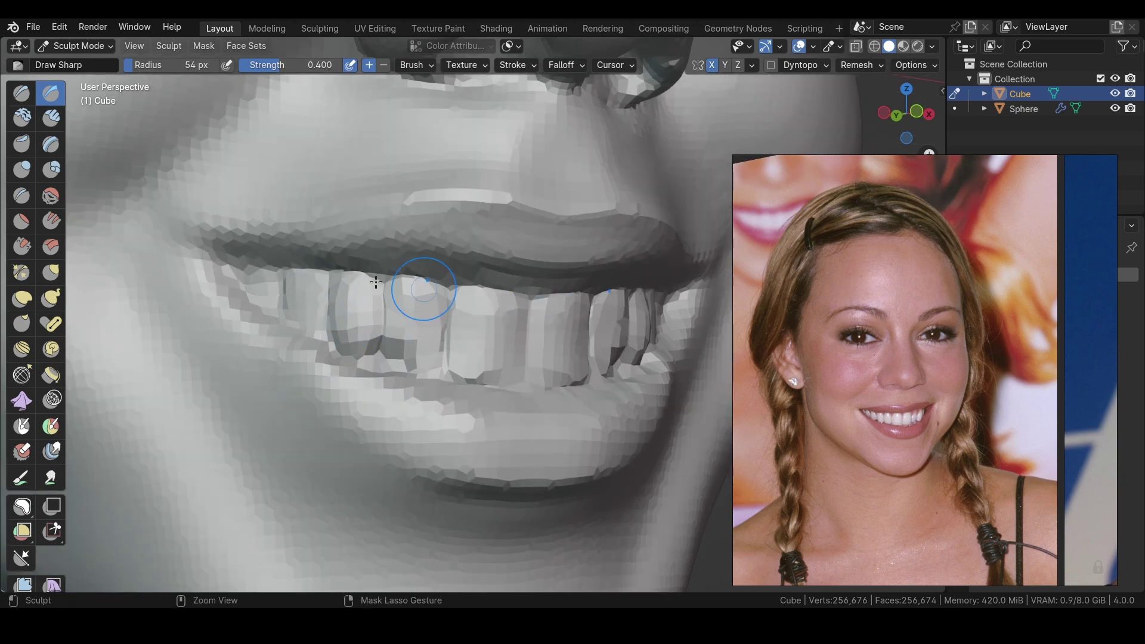
middle_click_drag(422, 289, 507, 318)
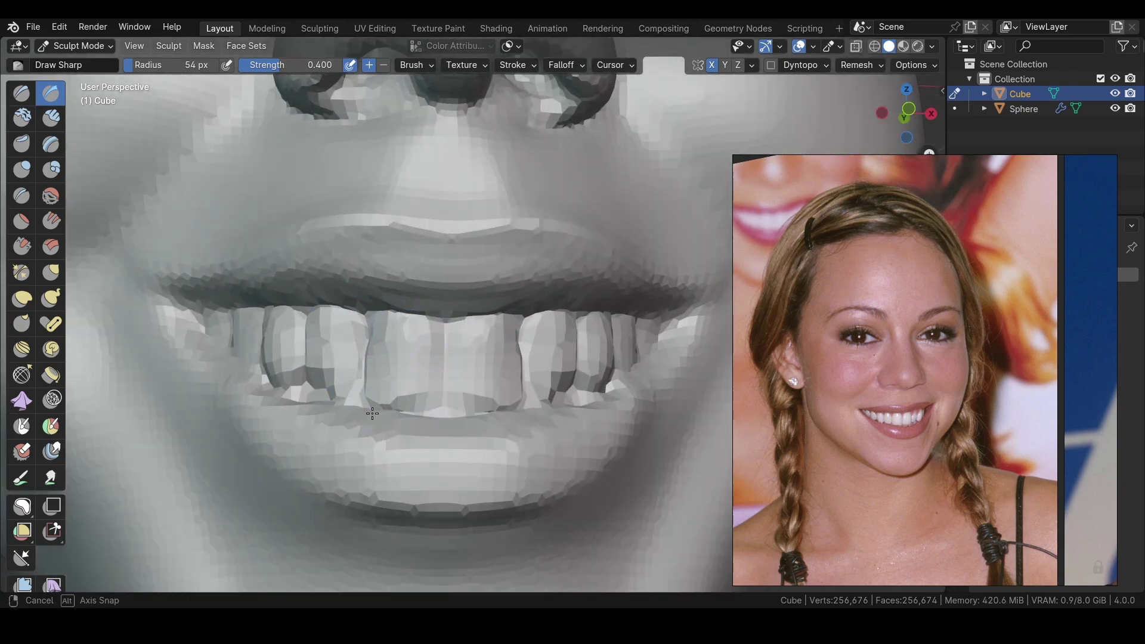
middle_click_drag(372, 413, 382, 389)
middle_click_drag(321, 375, 258, 346)
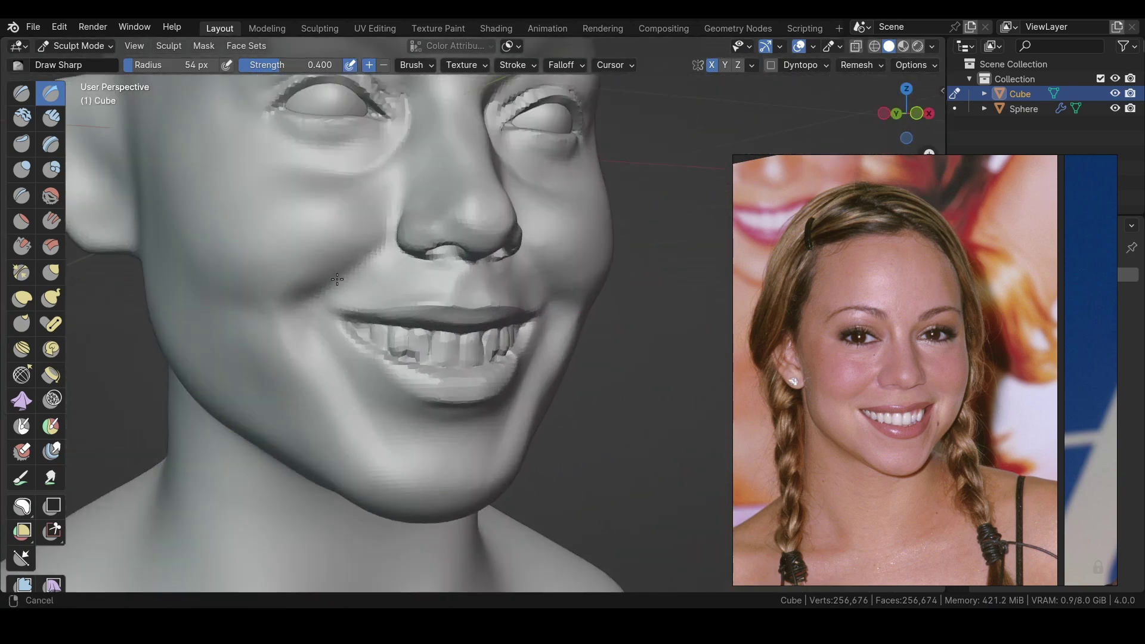
scroll(465, 302, "up", 6)
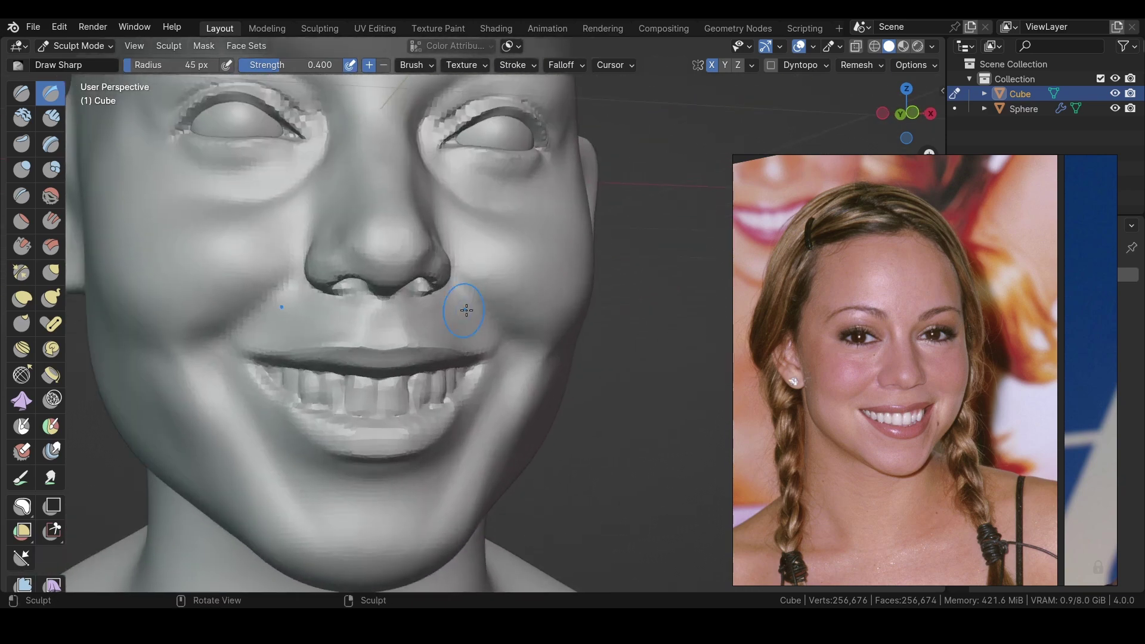
scroll(458, 318, "up", 1)
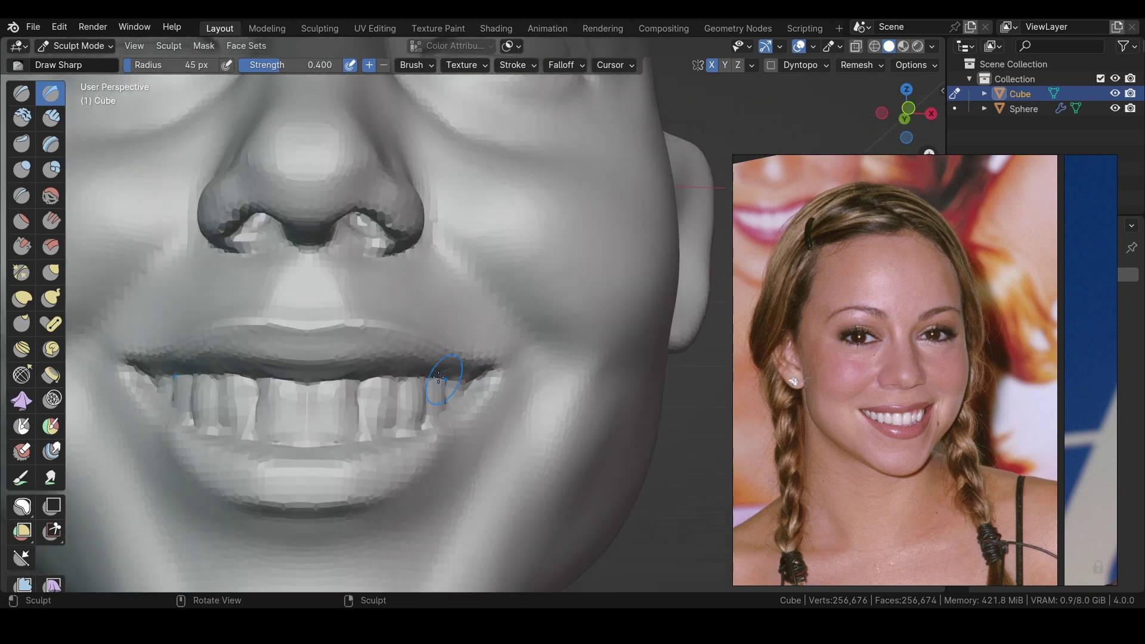
Build up the lips around the teeth with an enlarged Draw brush
mouse_move(417, 338)
middle_mouse_down()
mouse_move(440, 340)
mouse_move(318, 357)
middle_mouse_up()
key("f")
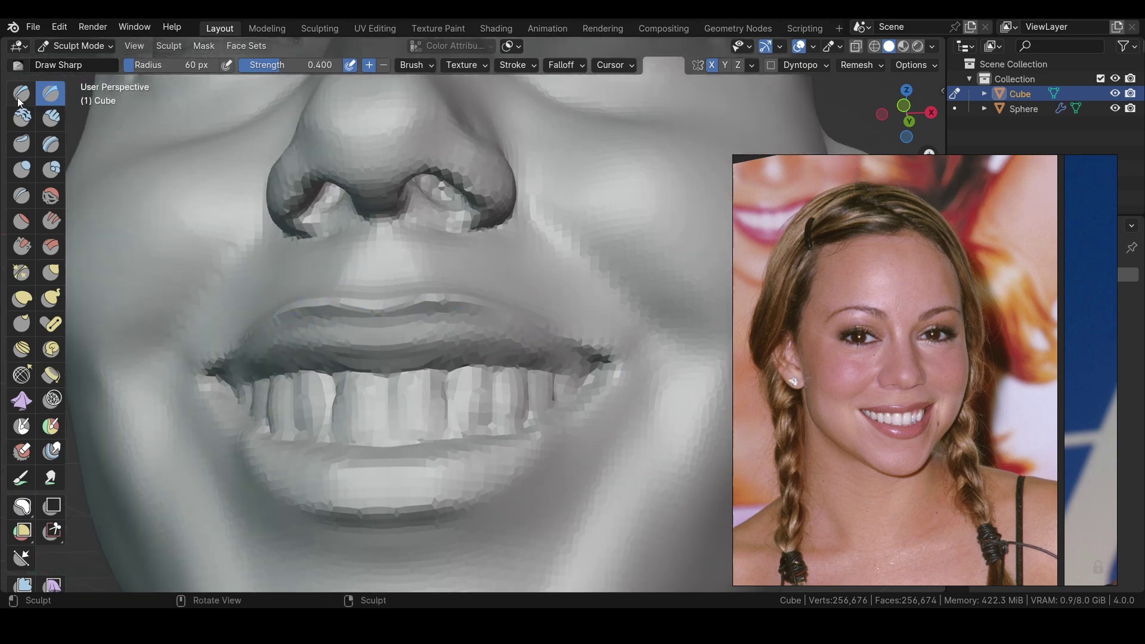
key("x")
middle_click_drag(561, 402, 503, 319)
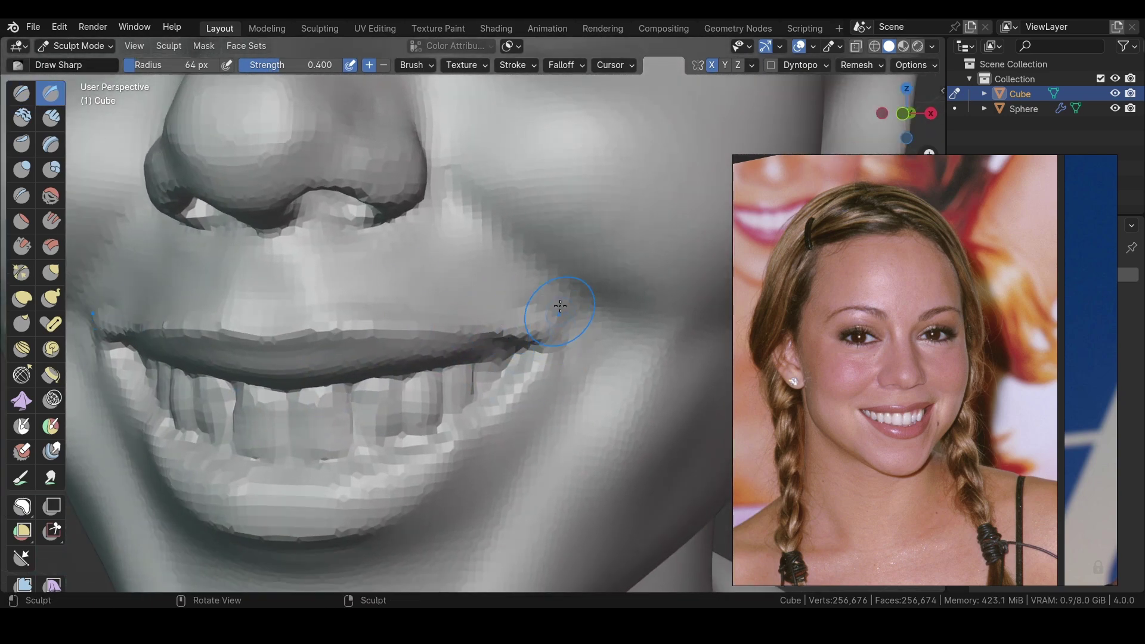
mouse_move(569, 333)
middle_mouse_down()
mouse_move(481, 266)
mouse_move(486, 306)
mouse_move(511, 345)
mouse_move(227, 379)
mouse_move(211, 349)
middle_mouse_up()
key("x")
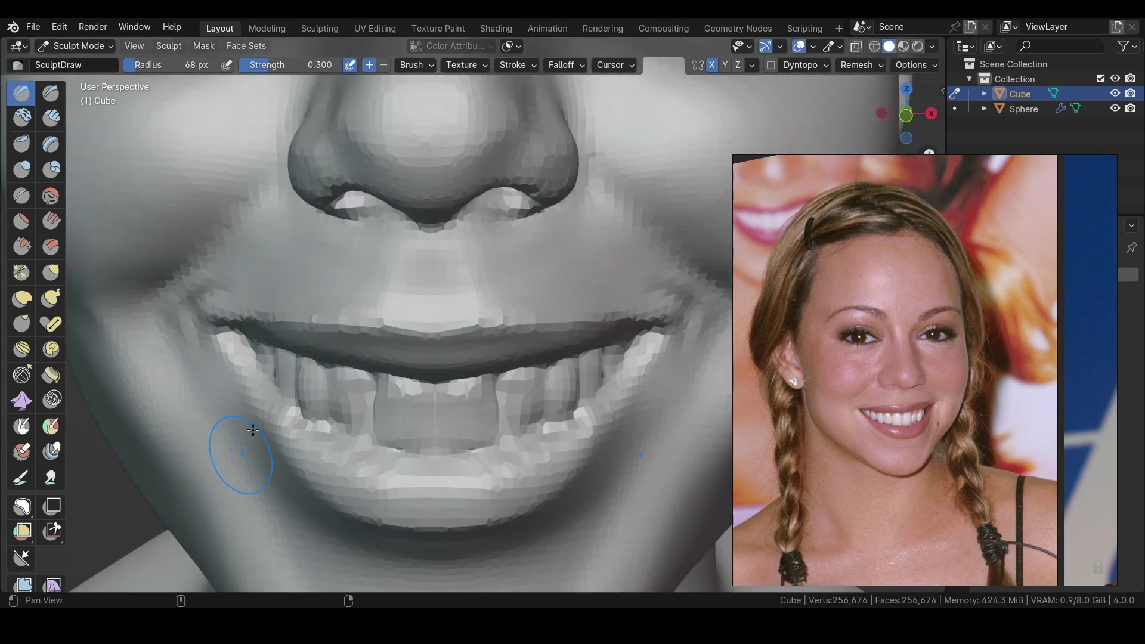
middle_click_drag(253, 430, 284, 371)
Sharpen the smile corners and lower lip with Draw Sharp, then review the whole bust
key("shift+x")
mouse_move(352, 384)
middle_mouse_down()
mouse_move(391, 409)
mouse_move(366, 430)
middle_mouse_up()
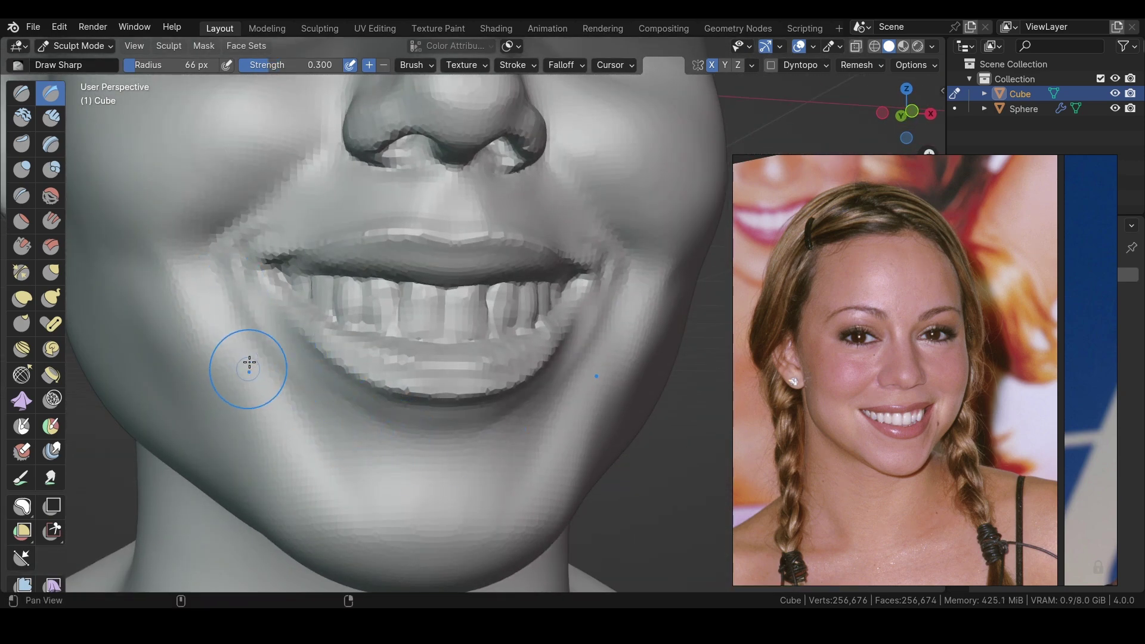
mouse_move(250, 362)
middle_mouse_down("shift")
mouse_move(243, 297)
mouse_move(409, 358)
middle_mouse_up("shift")
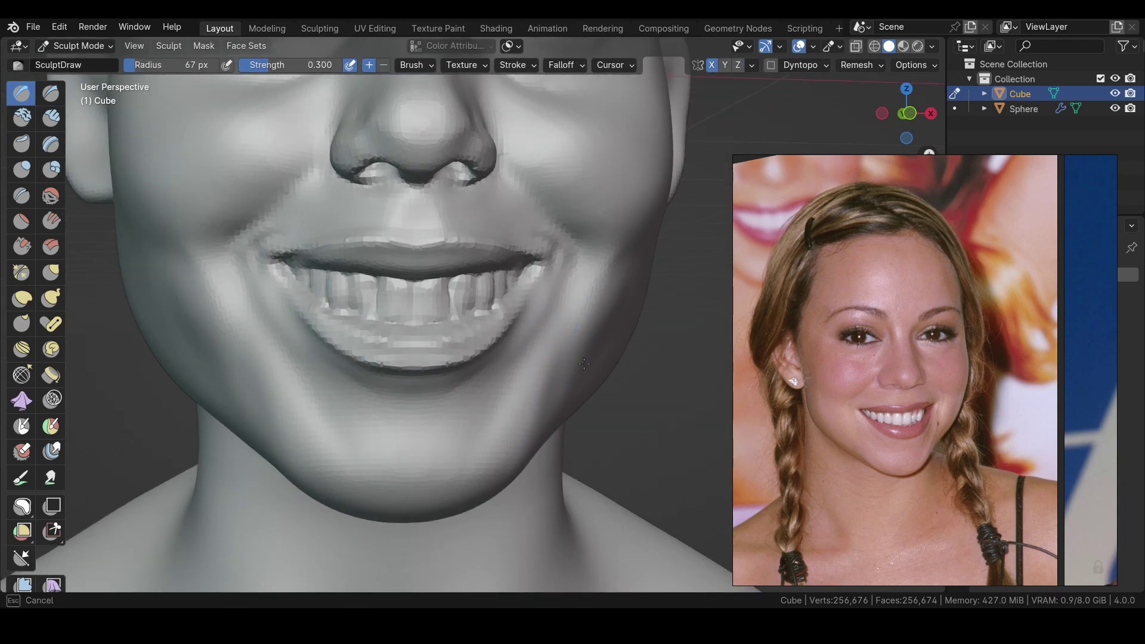
middle_click_drag(486, 307, 271, 343, "ctrl")
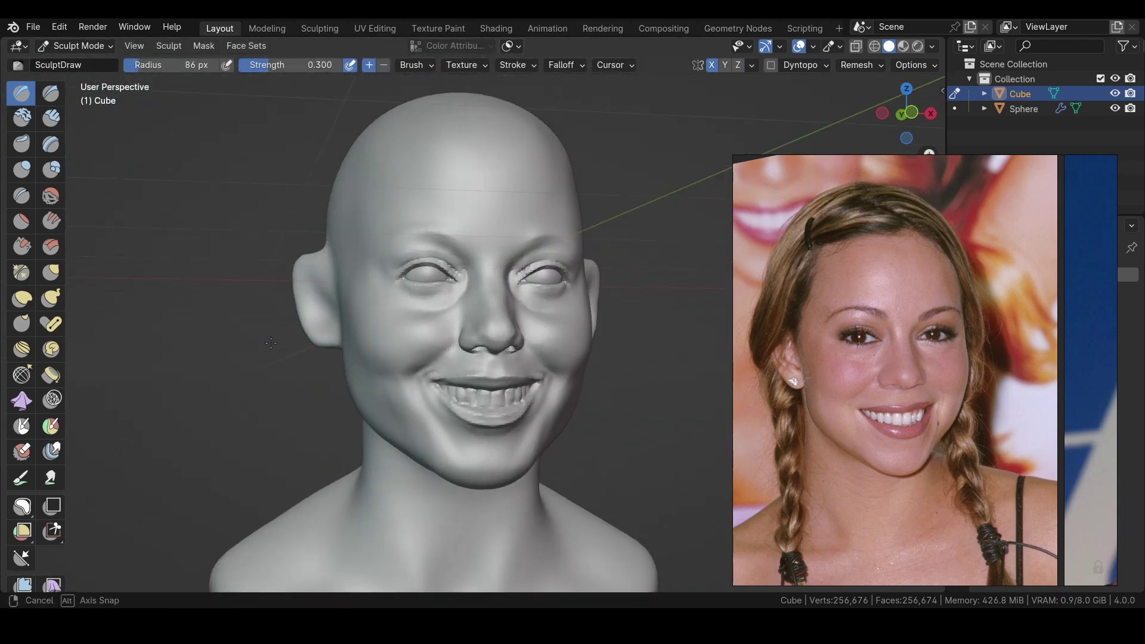
left_click(51, 274)
scroll(505, 267, "up", 3)
mouse_move(520, 352)
middle_mouse_down("ctrl")
mouse_move(225, 304)
mouse_move(220, 315)
mouse_move(739, 399)
middle_mouse_up("ctrl")
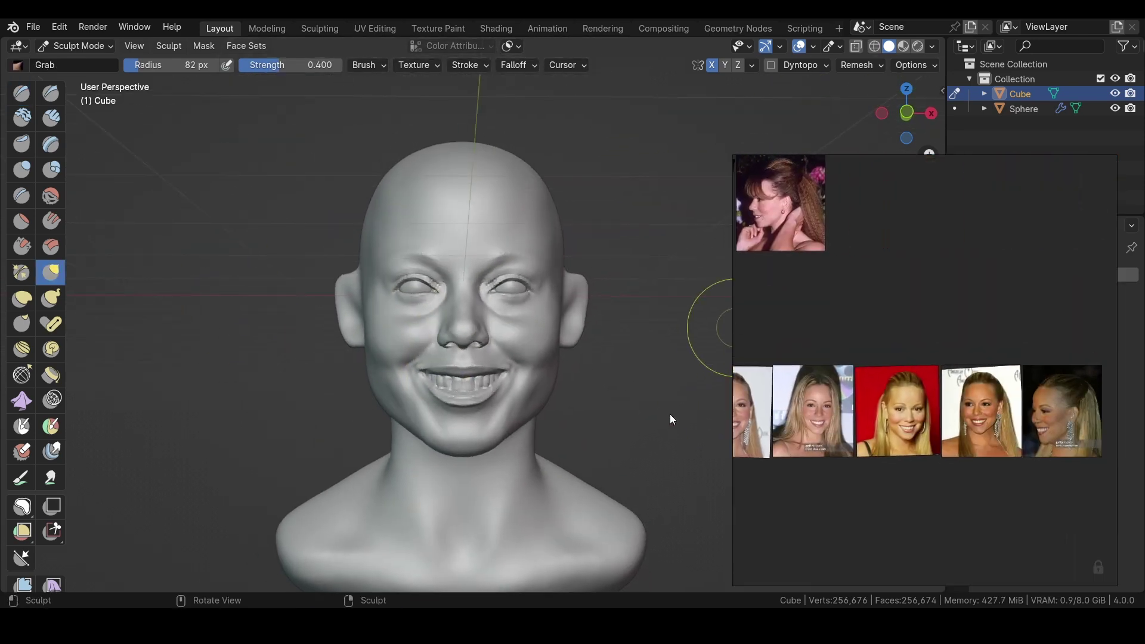
Frame the ear in left profile view and enlarge the brush
scroll(810, 315, "down", 3)
scroll(810, 315, "up", 5)
scroll(987, 535, "down", 3)
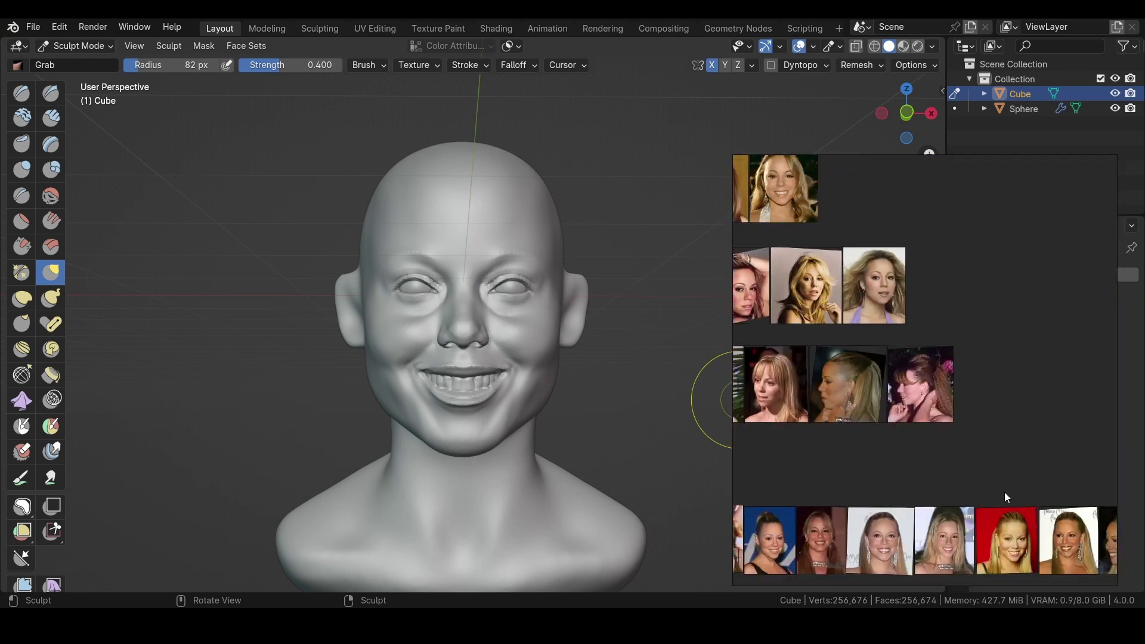
scroll(899, 458, "up", 5)
middle_click_drag(727, 388, 205, 337)
scroll(320, 325, "up", 5)
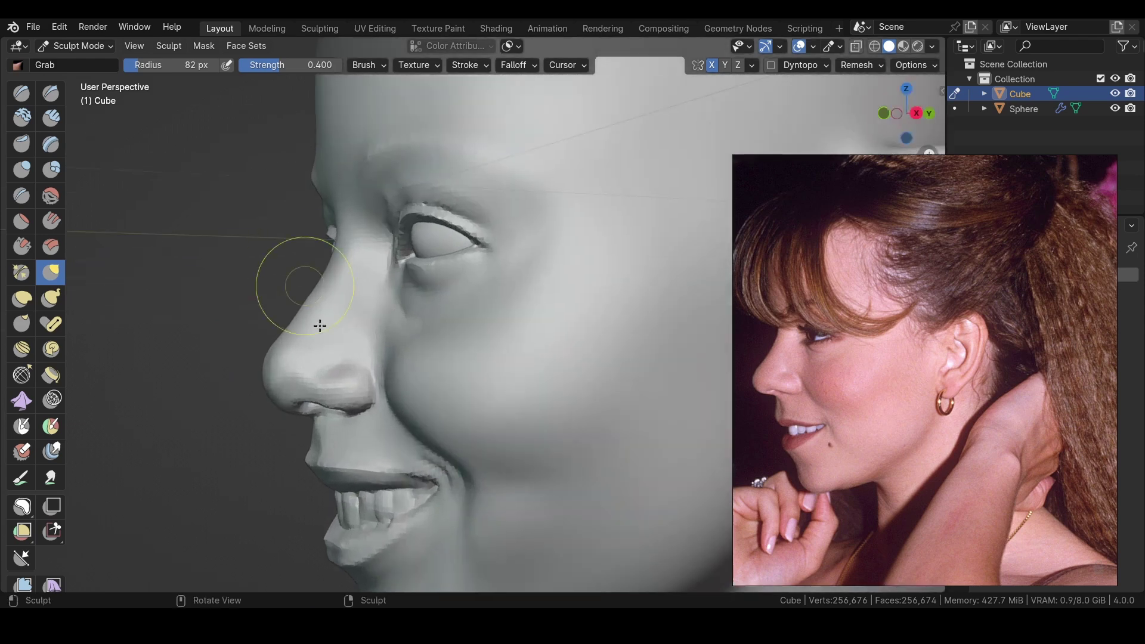
key("f")
left_click(294, 371)
scroll(480, 404, "up", 3)
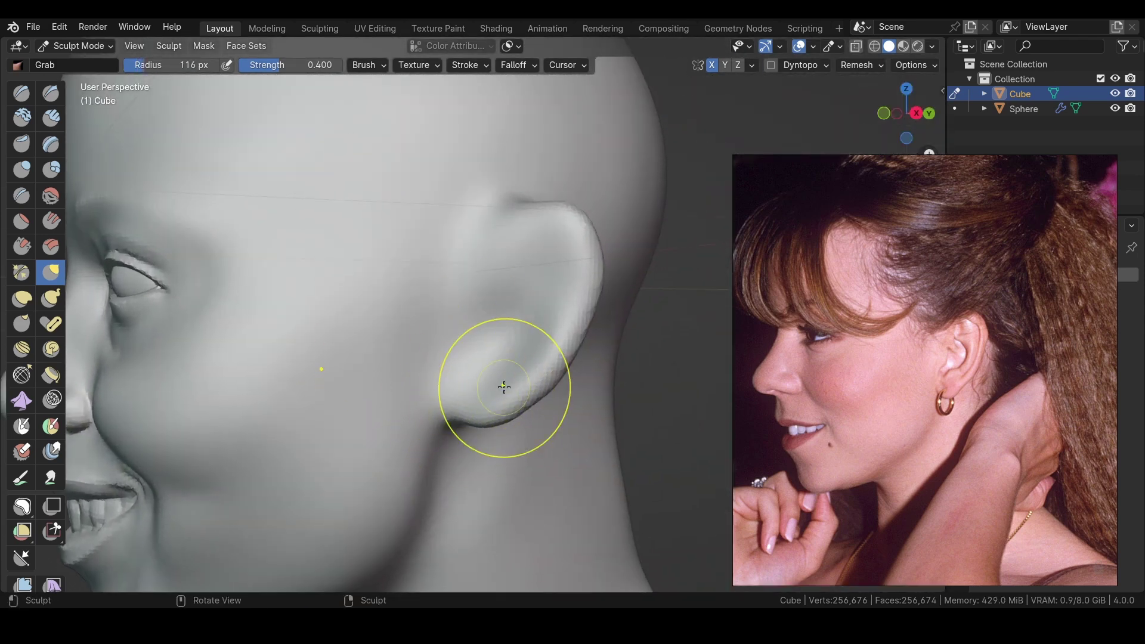
middle_click_drag(505, 219, 508, 301, "shift")
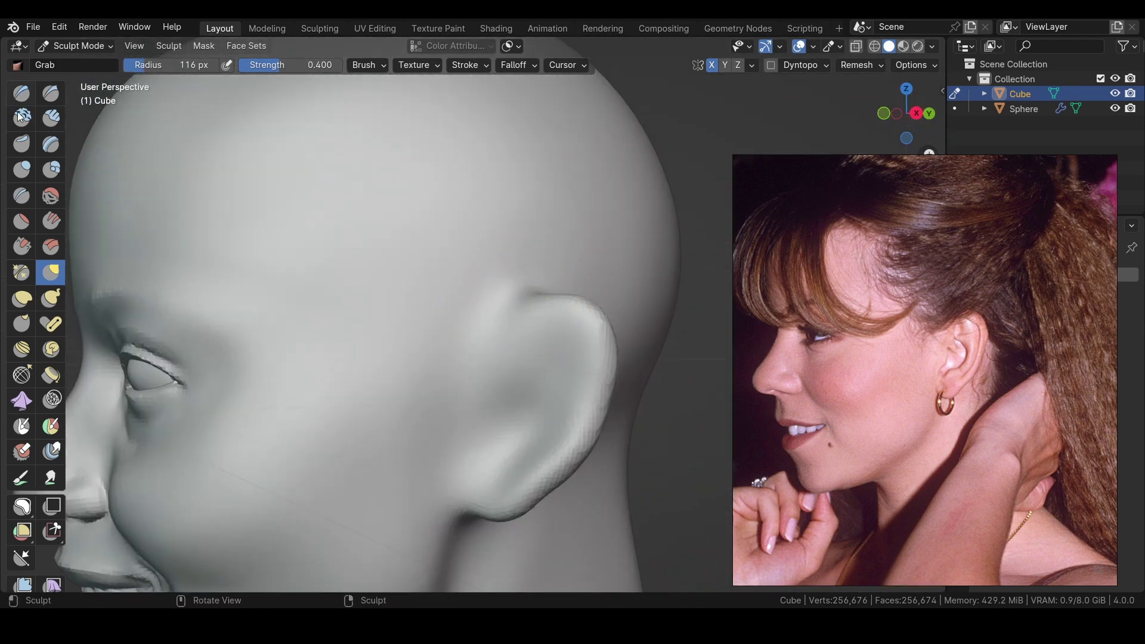
Shape the ear outline from several angles using Draw Sharp, Grab and Draw brushes
left_click(22, 196)
middle_click_drag(350, 358, 568, 294)
mouse_move(575, 427)
middle_mouse_down()
mouse_move(591, 386)
mouse_move(519, 440)
middle_mouse_up()
scroll(525, 430, "up", 4)
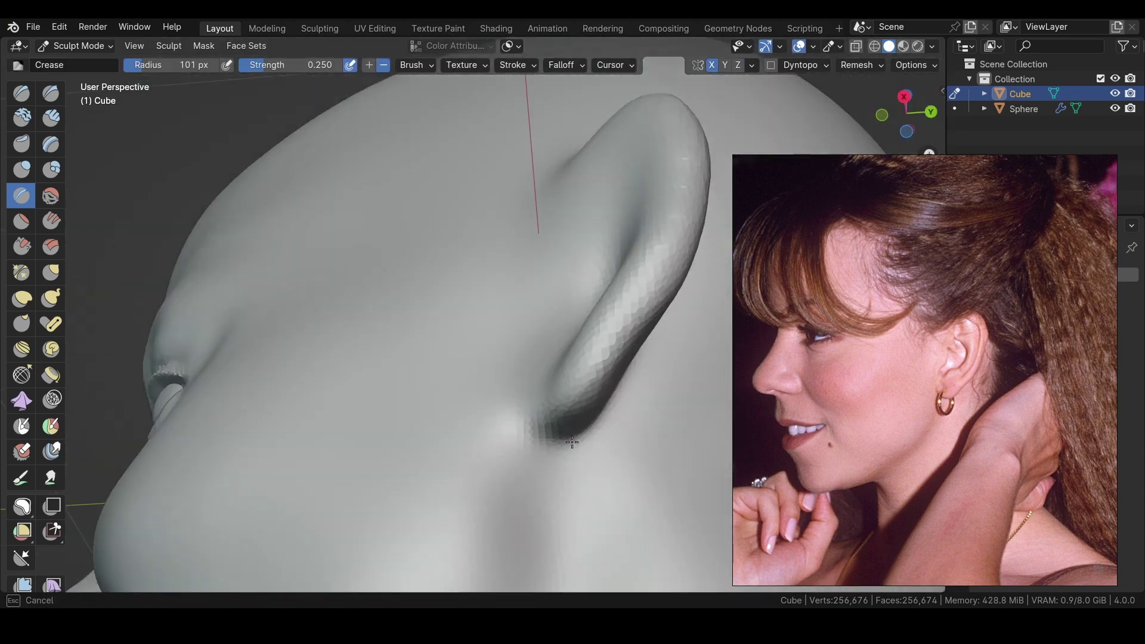
mouse_move(529, 379)
middle_mouse_down()
mouse_move(421, 329)
mouse_move(434, 360)
mouse_move(417, 266)
mouse_move(513, 300)
mouse_move(448, 340)
mouse_move(511, 367)
mouse_move(485, 319)
middle_mouse_up()
key("g")
key("x")
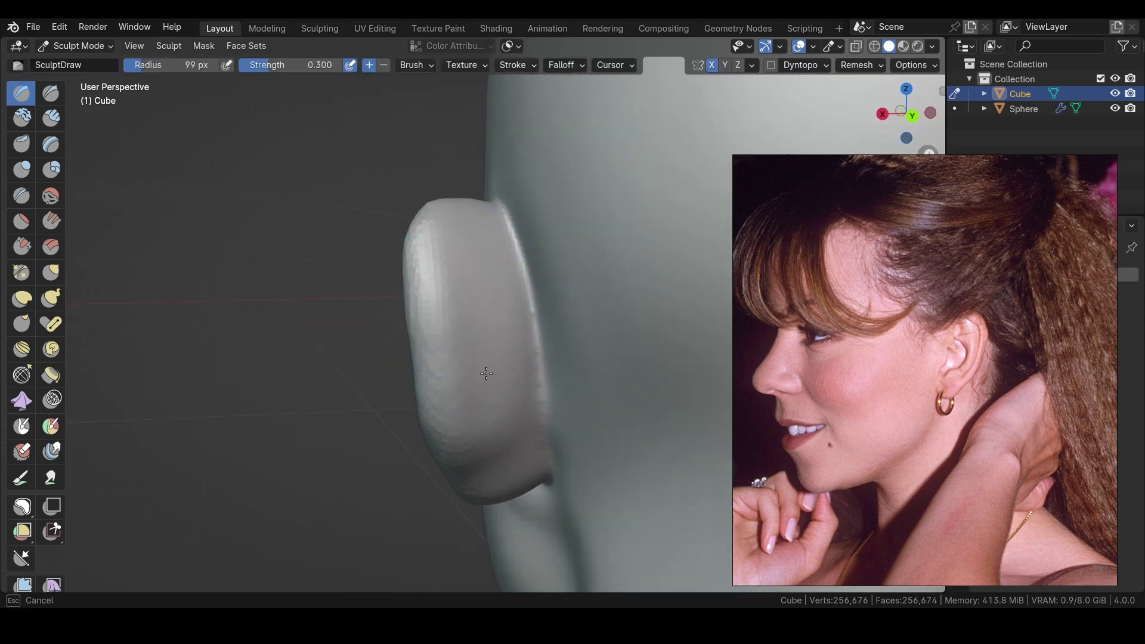
mouse_move(486, 379)
middle_mouse_down()
mouse_move(473, 378)
mouse_move(548, 486)
mouse_move(513, 375)
middle_mouse_up()
middle_click_drag(526, 252, 540, 497)
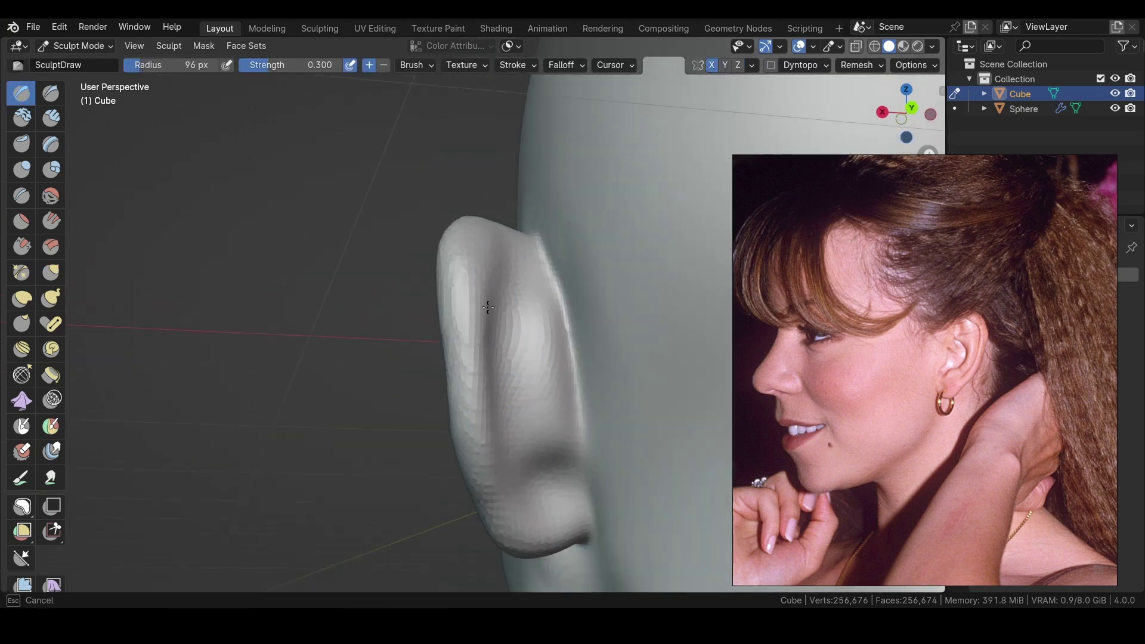
mouse_move(507, 269)
middle_mouse_down()
mouse_move(401, 312)
mouse_move(518, 280)
middle_mouse_up()
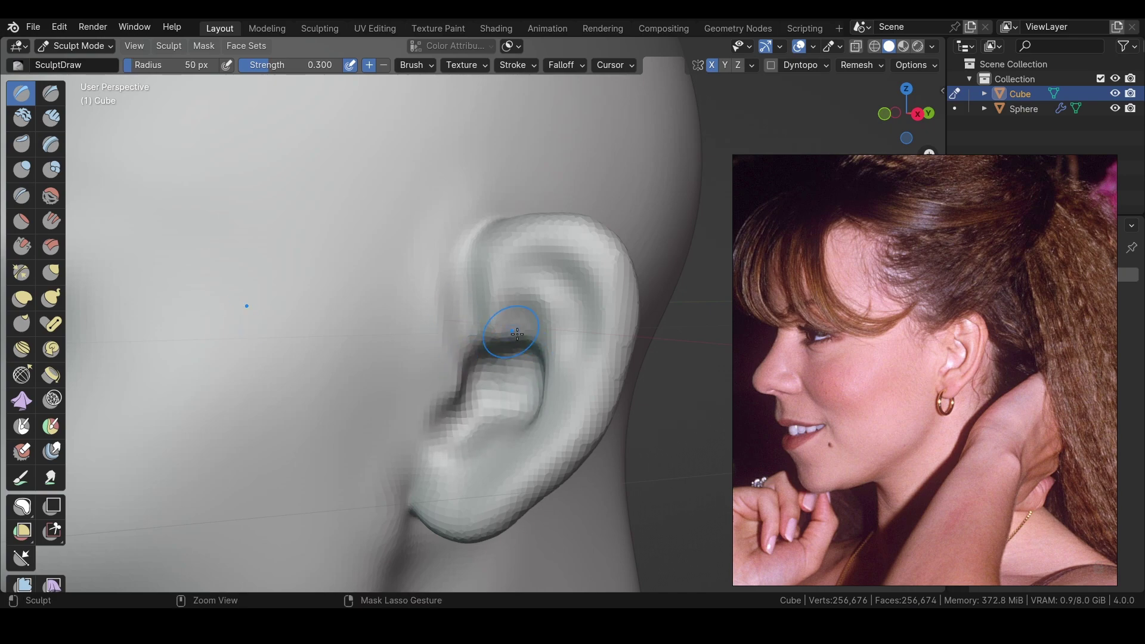
Raise Draw Sharp strength to 0.5 and crease a sharp groove along the ear rim
mouse_move(518, 324)
middle_mouse_down()
mouse_move(378, 345)
mouse_move(520, 423)
middle_mouse_up()
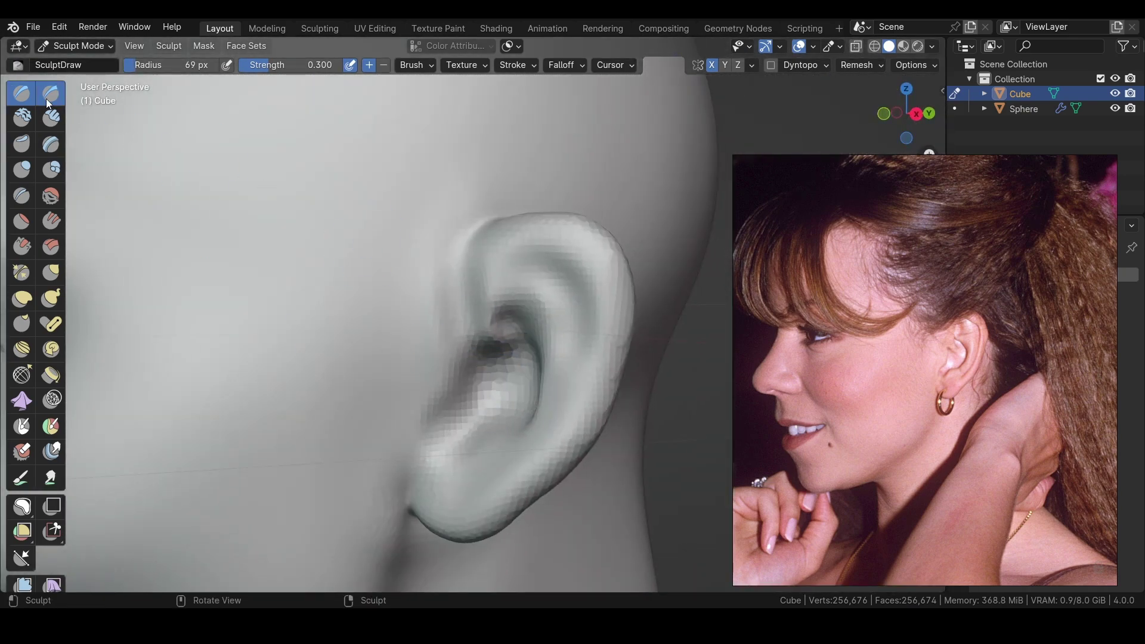
key("shift+f")
left_click(575, 344)
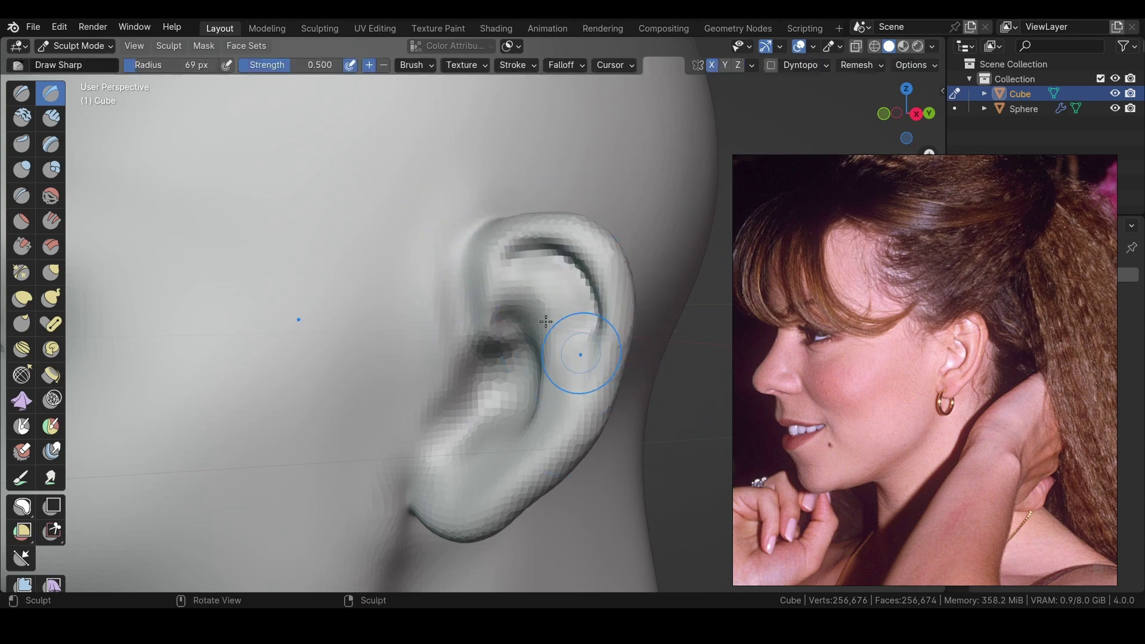
middle_click_drag(575, 345, 573, 346)
left_click_drag(519, 248, 599, 329)
middle_click_drag(600, 330, 505, 342)
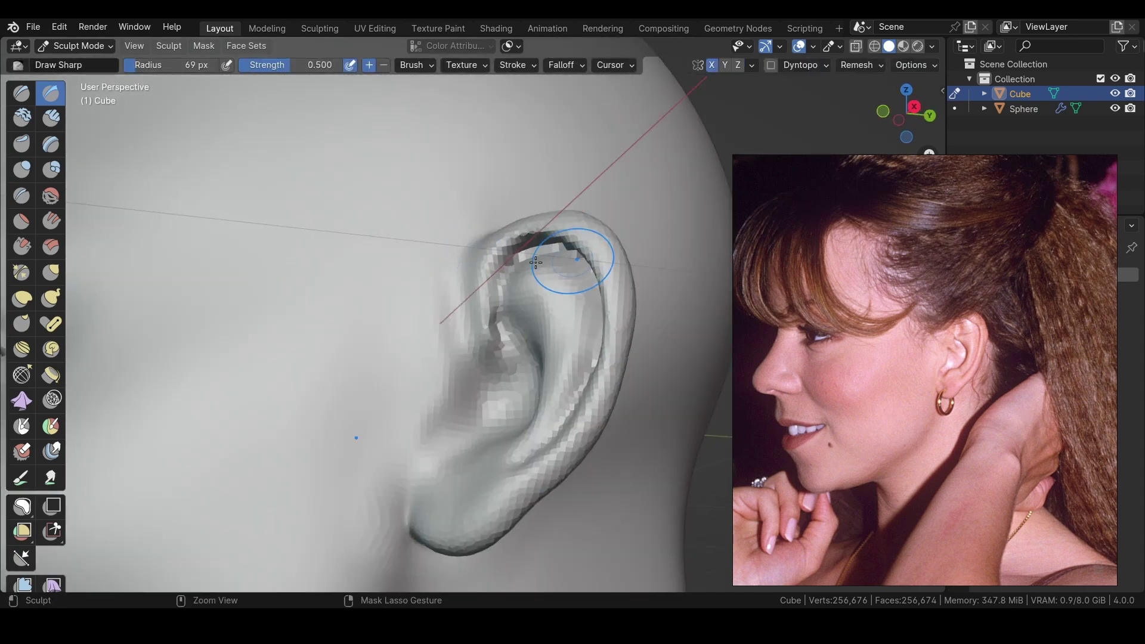
mouse_move(535, 262)
middle_mouse_down()
mouse_move(529, 281)
mouse_move(439, 345)
mouse_move(388, 276)
mouse_move(461, 391)
mouse_move(644, 378)
mouse_move(430, 327)
mouse_move(382, 298)
mouse_move(419, 302)
mouse_move(433, 399)
middle_mouse_up()
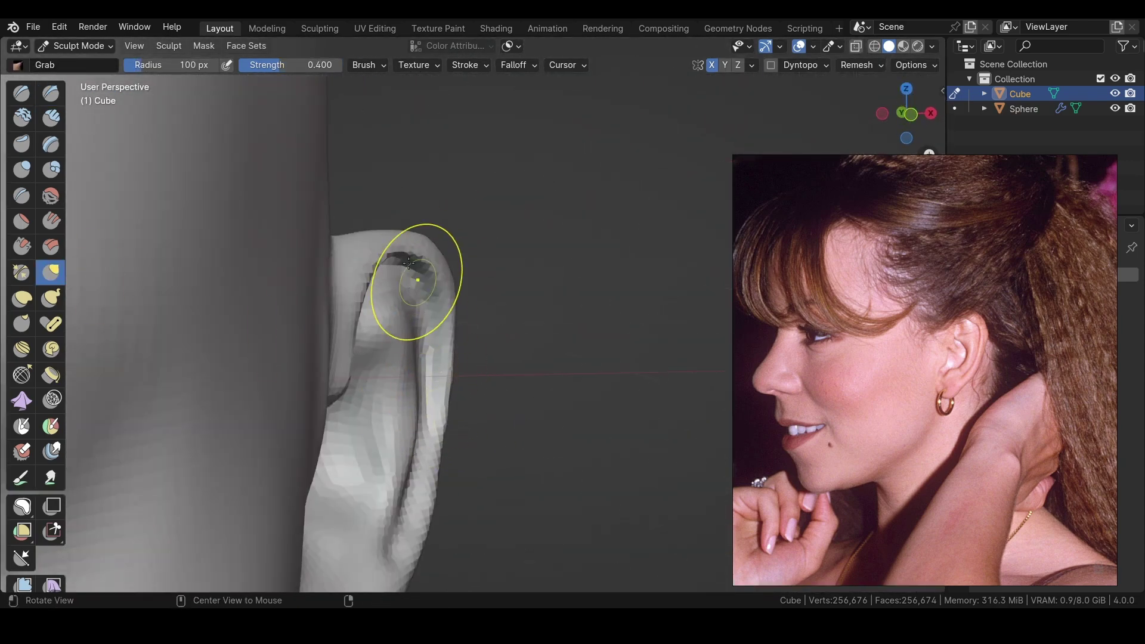
mouse_move(408, 263)
middle_mouse_down()
mouse_move(397, 221)
mouse_move(402, 275)
middle_mouse_up()
Build up the inner ear with Draw, then pull the earlobe with Grab
key("x")
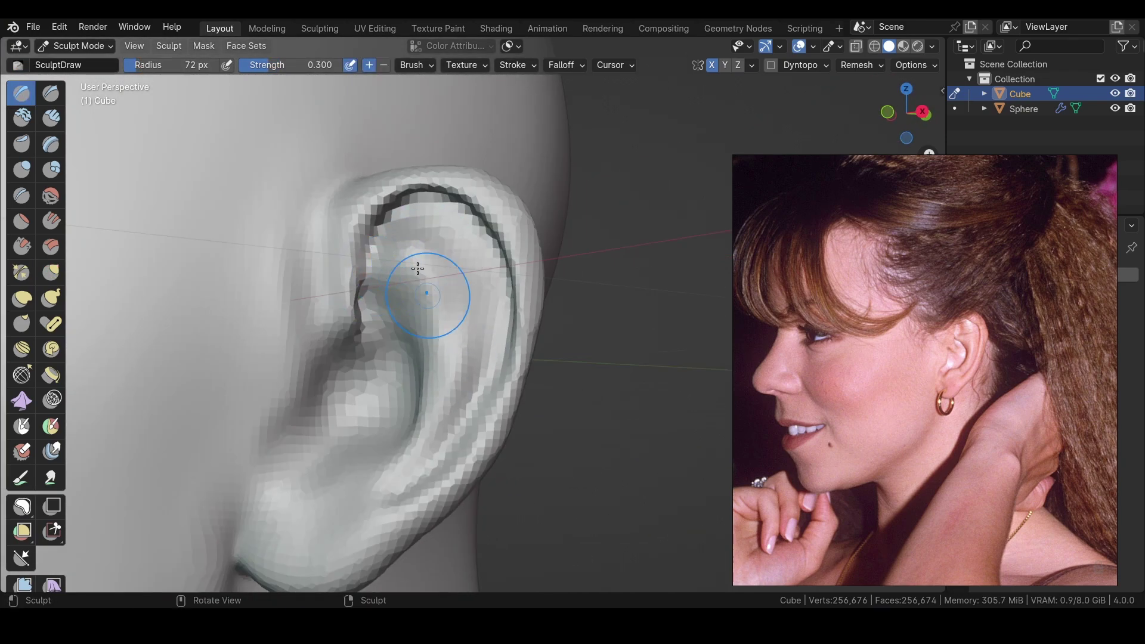
middle_click_drag(338, 241, 388, 318)
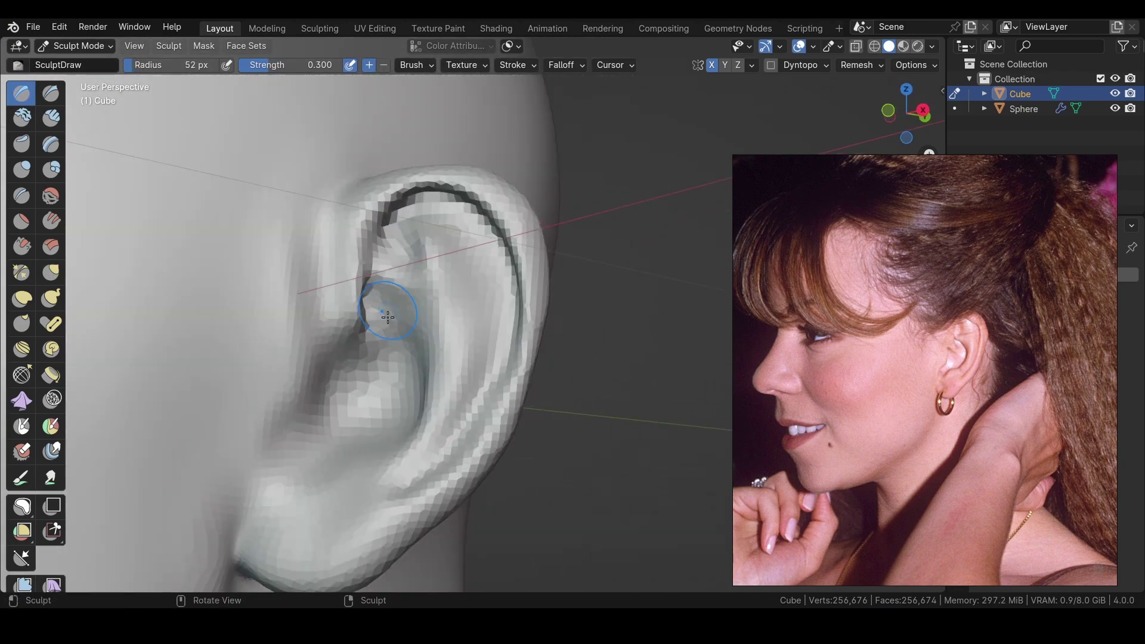
middle_click_drag(436, 371, 434, 323)
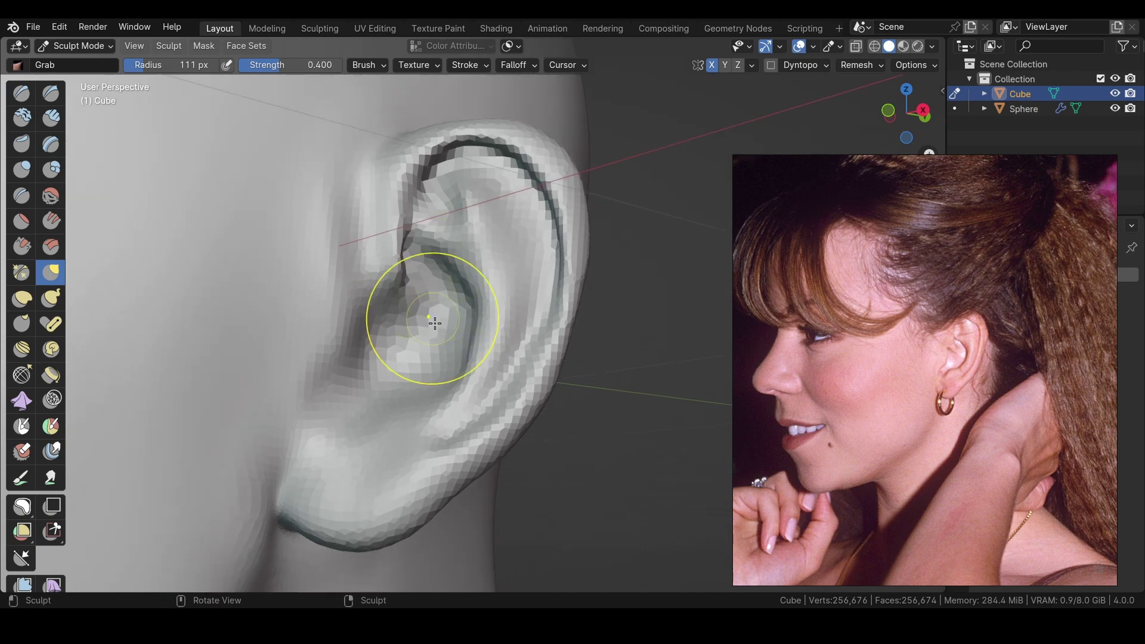
key("x")
middle_click_drag(225, 283, 290, 353)
key("shift+f")
key("Escape")
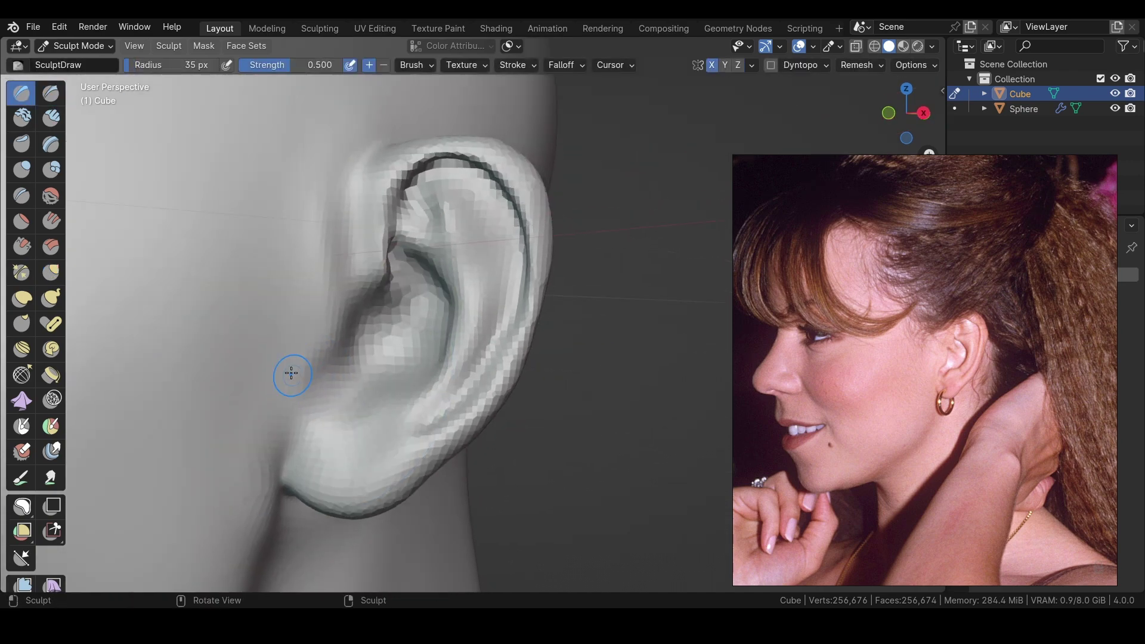
key("g")
mouse_move(371, 399)
middle_mouse_down()
mouse_move(402, 394)
mouse_move(378, 312)
mouse_move(276, 342)
middle_mouse_up()
Reshape the tragus and concha bowl, alternating Draw Sharp, Draw and Grab brushes
key("shift+x")
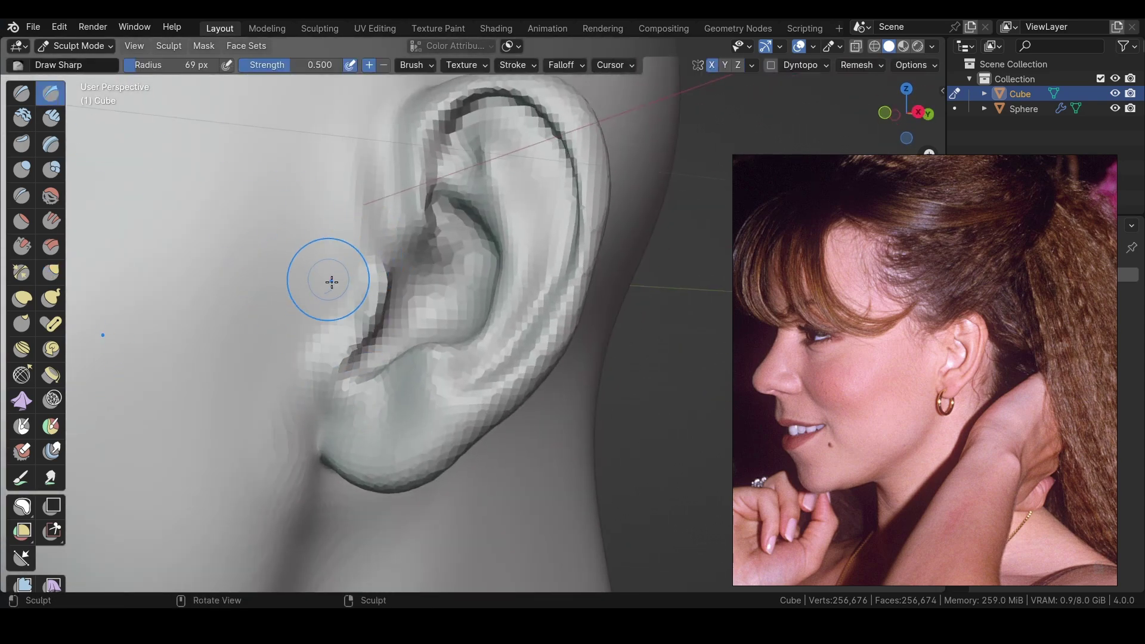
scroll(307, 281, "down", 3)
mouse_move(307, 281)
middle_mouse_down()
mouse_move(421, 322)
mouse_move(332, 271)
mouse_move(357, 307)
mouse_move(311, 391)
mouse_move(71, 209)
middle_mouse_up()
key("g")
left_click(28, 98)
mouse_move(299, 334)
middle_mouse_down()
mouse_move(329, 346)
mouse_move(248, 388)
mouse_move(307, 317)
mouse_move(107, 294)
mouse_move(350, 399)
mouse_move(313, 413)
mouse_move(380, 386)
middle_mouse_up()
key("g")
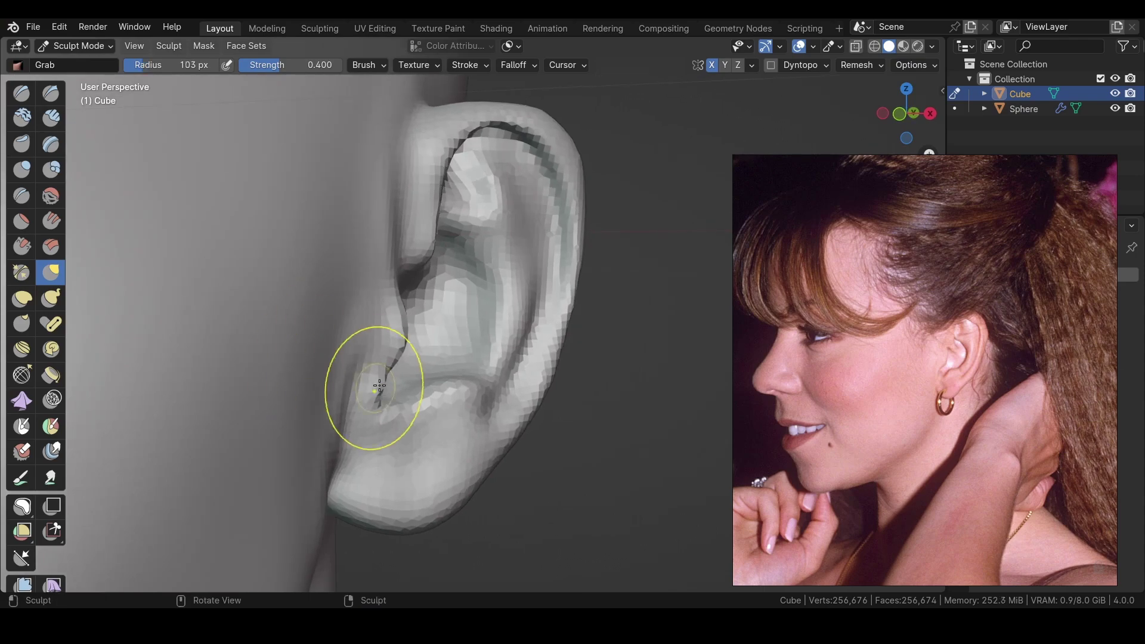
middle_click_drag(410, 297, 370, 322)
key("g")
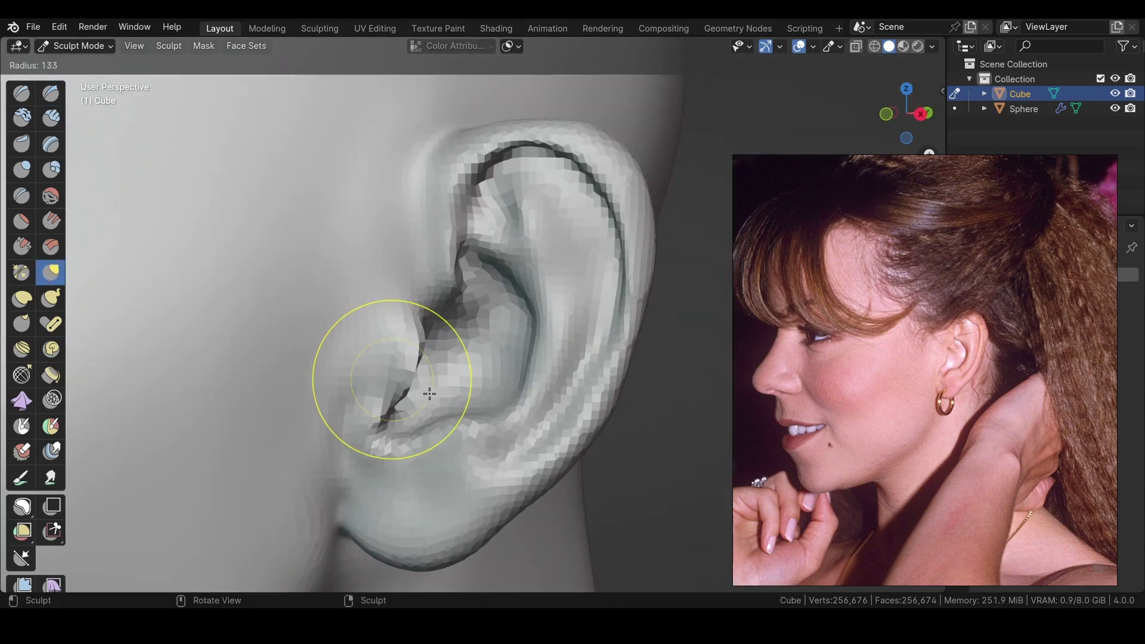
mouse_move(438, 280)
middle_mouse_down()
mouse_move(396, 281)
mouse_move(482, 314)
middle_mouse_up()
key("x")
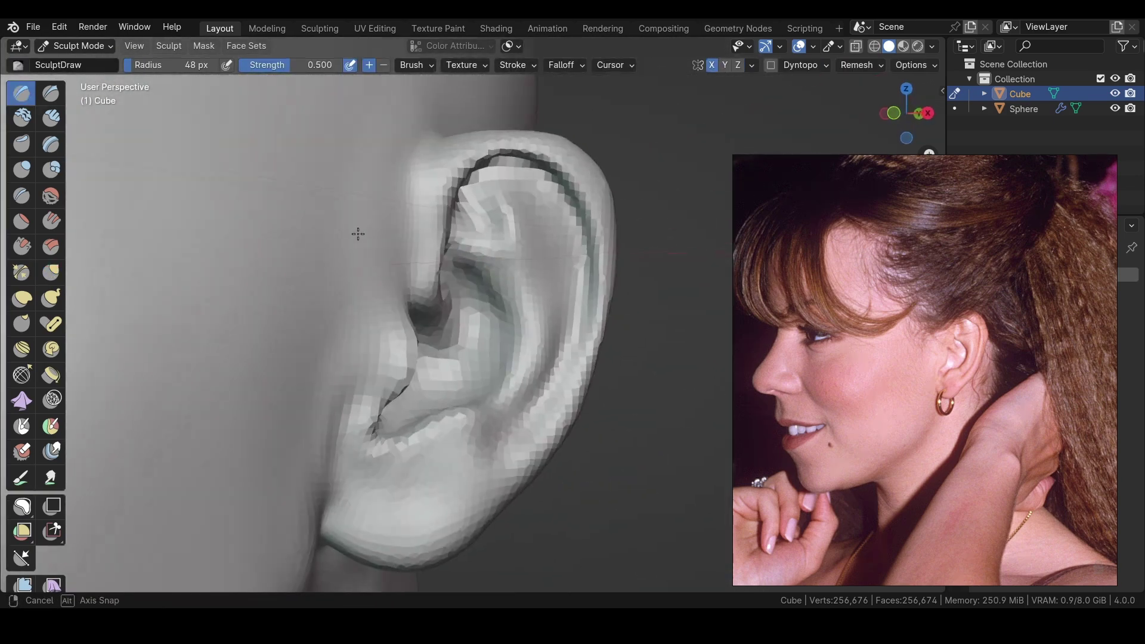
Enlarge the Grab brush and pull the ear's shape, checking it against the whole head
mouse_move(437, 268)
middle_mouse_down()
mouse_move(388, 272)
mouse_move(281, 225)
middle_mouse_up()
key("g")
key("f")
left_click(392, 272)
scroll(310, 298, "down", 4)
middle_click_drag(340, 379, 328, 374)
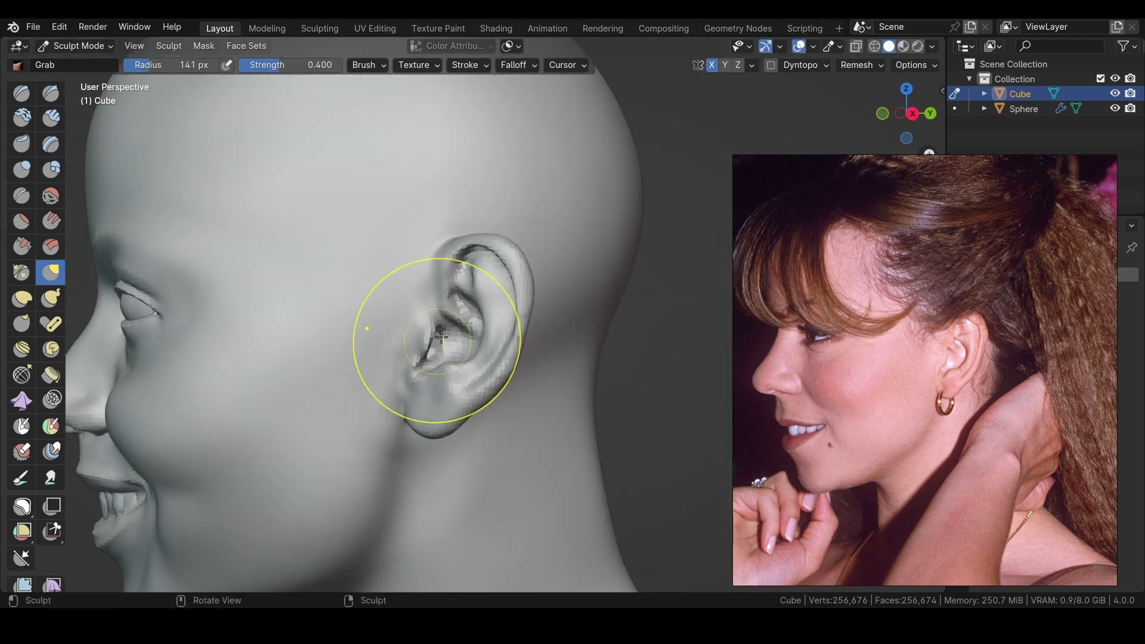
scroll(363, 307, "up", 3)
mouse_move(447, 294)
middle_mouse_down()
mouse_move(435, 268)
mouse_move(397, 358)
middle_mouse_up()
scroll(340, 276, "down", 2)
scroll(401, 260, "up", 3)
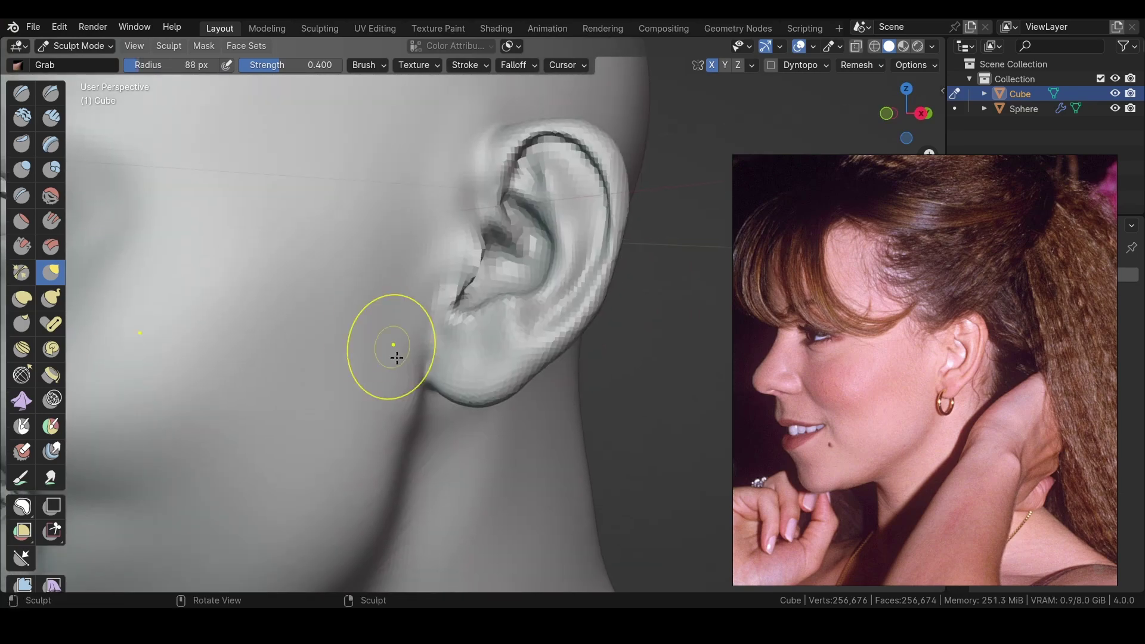
Sharpen the tragus and lobe creases with Draw Sharp from a frontal angle
left_click(51, 93)
key("shift+f")
scroll(447, 279, "up", 3)
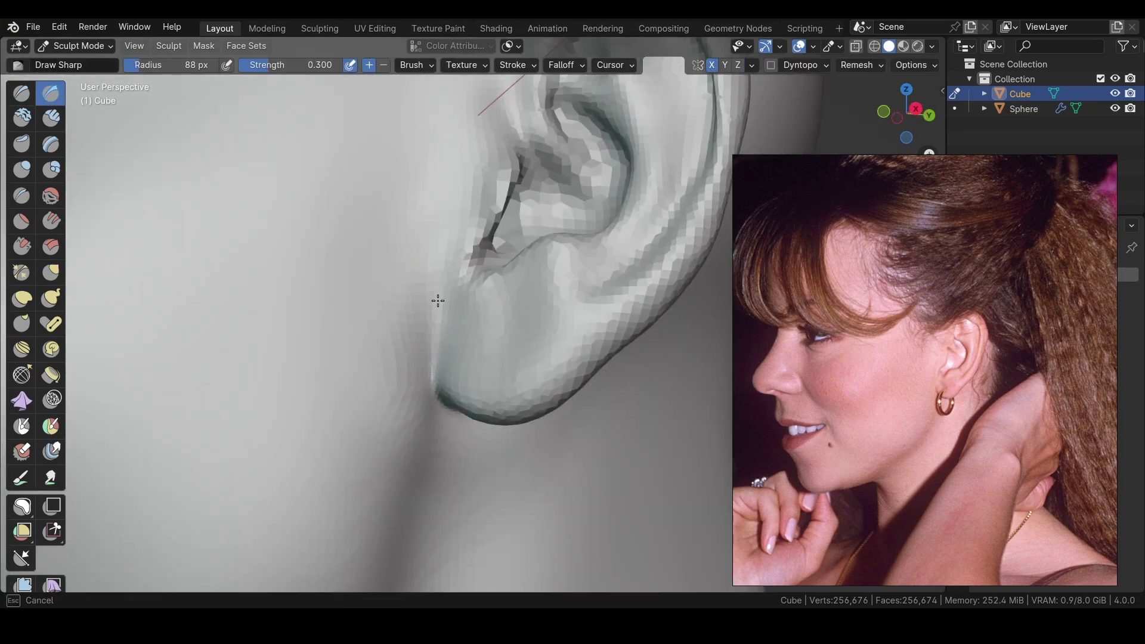
mouse_move(479, 276)
middle_mouse_down()
mouse_move(501, 340)
mouse_move(603, 225)
middle_mouse_up()
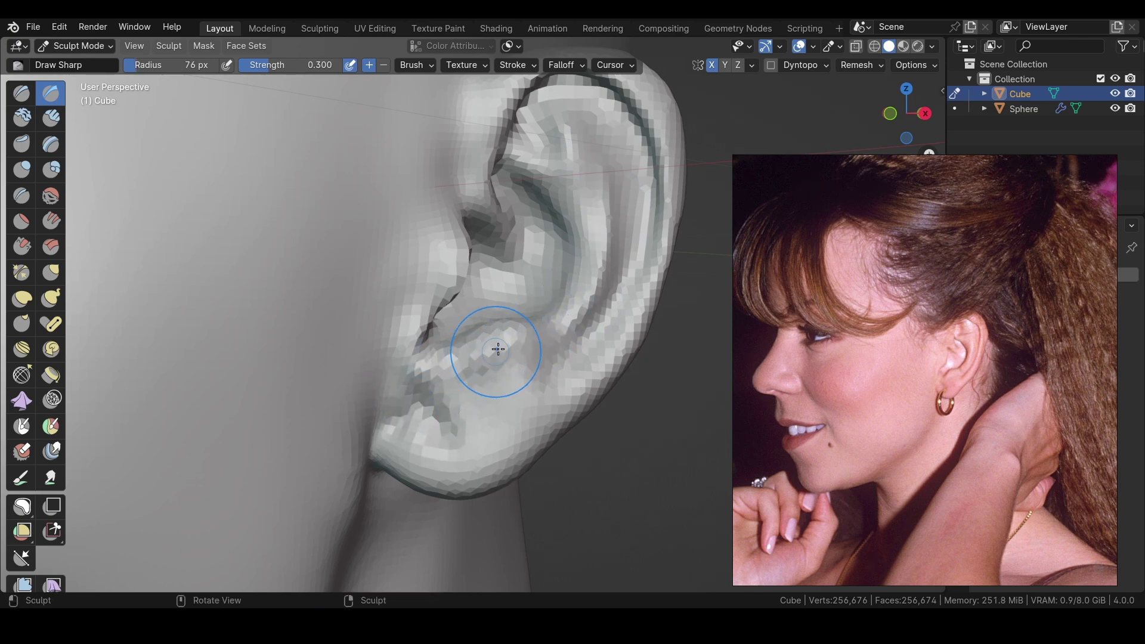
mouse_move(382, 396)
middle_mouse_down()
mouse_move(340, 396)
mouse_move(396, 320)
mouse_move(480, 297)
mouse_move(404, 366)
middle_mouse_up()
key("x")
scroll(482, 240, "up", 3)
Lower the Draw brush strength and build up the upper ear rim
middle_click_drag(481, 240, 557, 173)
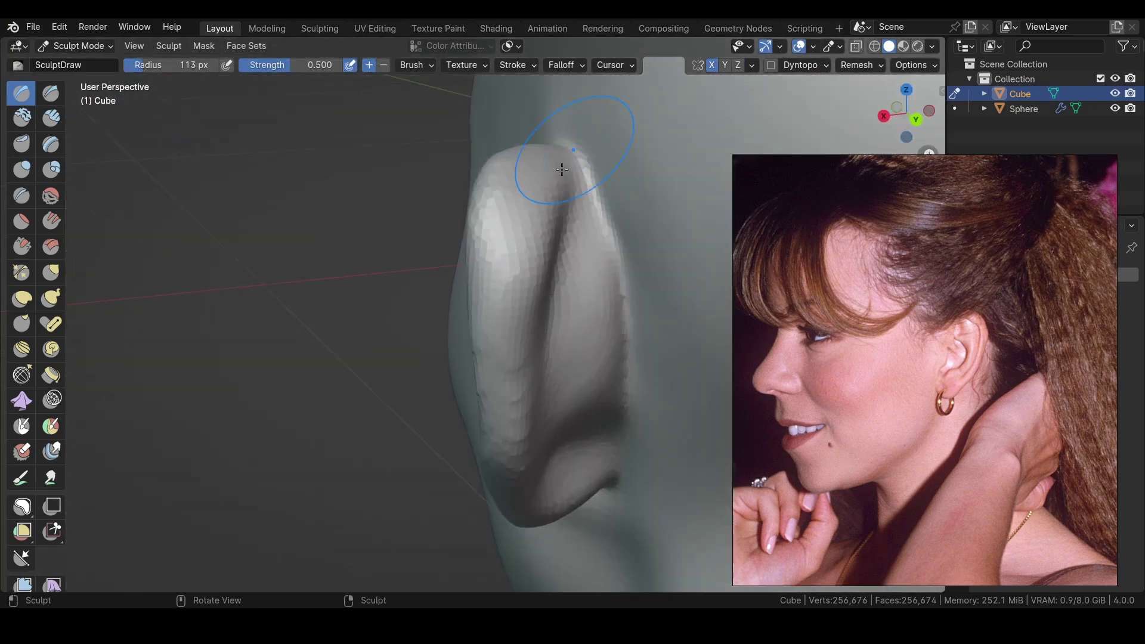
key("shift+f")
left_click(514, 310)
mouse_move(514, 310)
middle_mouse_down()
mouse_move(513, 288)
mouse_move(501, 301)
mouse_move(511, 221)
mouse_move(536, 357)
mouse_move(571, 417)
mouse_move(486, 256)
mouse_move(500, 316)
mouse_move(470, 245)
middle_mouse_up()
scroll(486, 255, "down", 4)
scroll(486, 244, "up", 4)
mouse_move(440, 195)
middle_mouse_down()
mouse_move(371, 223)
mouse_move(440, 256)
mouse_move(431, 181)
middle_mouse_up()
Scrape down the top of the ear rim, then zoom out to the whole head front view
key("shift+t")
left_click_drag(431, 181, 404, 229)
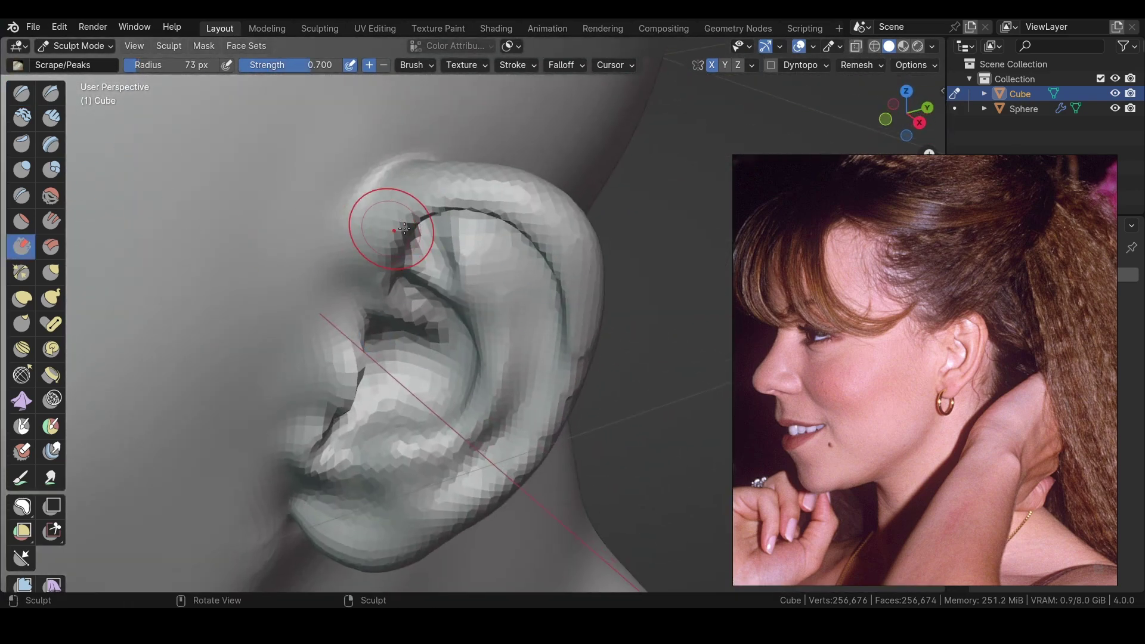
scroll(486, 409, "down", 3)
mouse_move(575, 281)
middle_mouse_down()
mouse_move(404, 358)
mouse_move(418, 352)
middle_mouse_up()
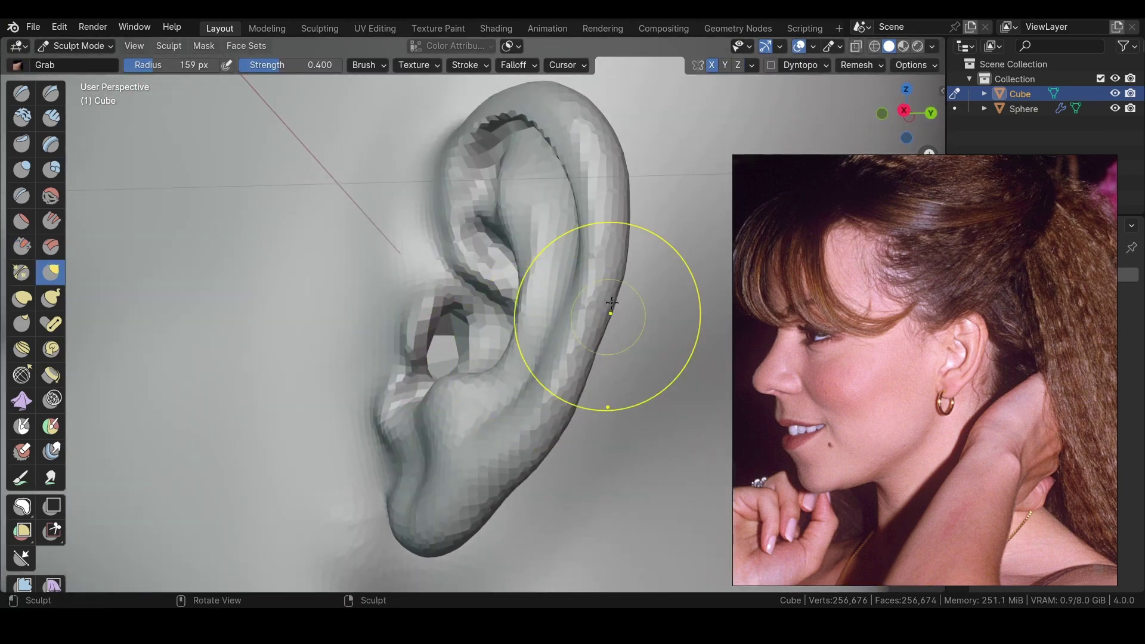
middle_click_drag(612, 303, 537, 281)
key("x")
scroll(536, 278, "up", 3)
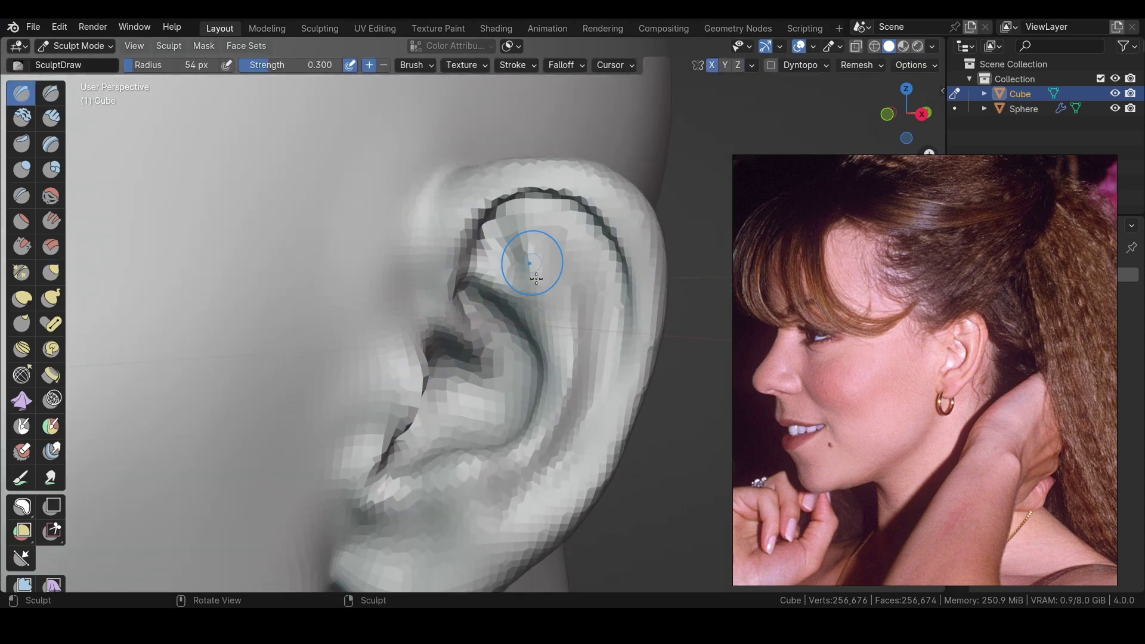
middle_click_drag(554, 366, 535, 216)
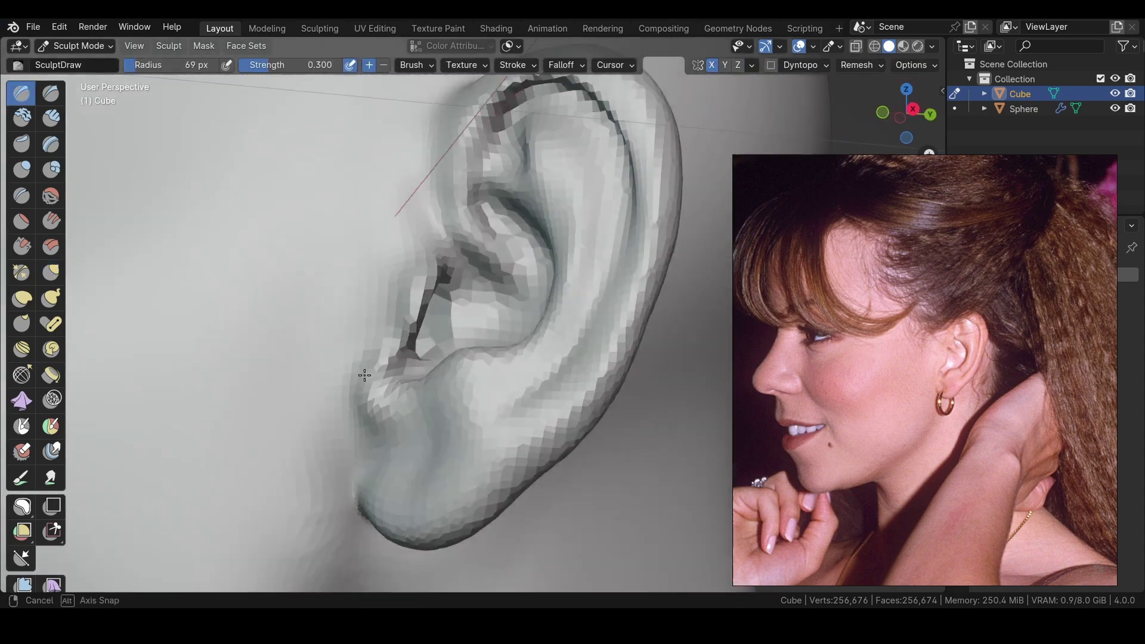
scroll(474, 502, "down", 5)
middle_click_drag(477, 388, 709, 348)
scroll(1004, 476, "down", 3)
Lasso-mask the ear in left side view and invert the mask to protect the face
scroll(915, 351, "up", 3)
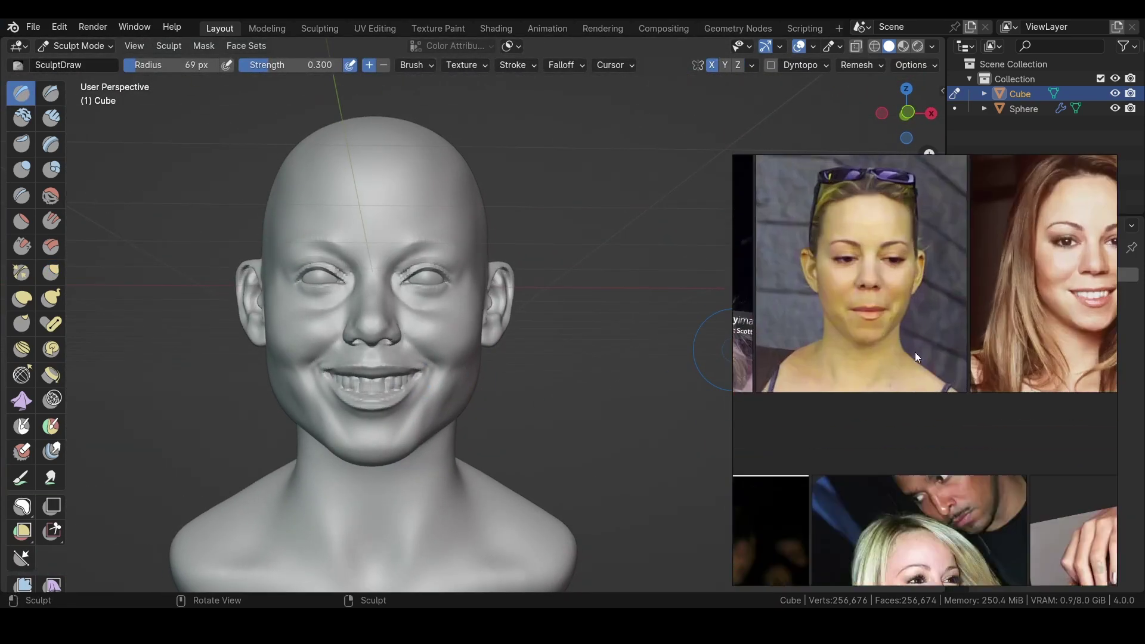
scroll(915, 352, "up", 2)
key("g")
mouse_move(186, 346)
middle_mouse_down()
mouse_move(178, 324)
mouse_move(262, 317)
mouse_move(287, 353)
middle_mouse_up()
key("b")
middle_click_drag(191, 340, 358, 293)
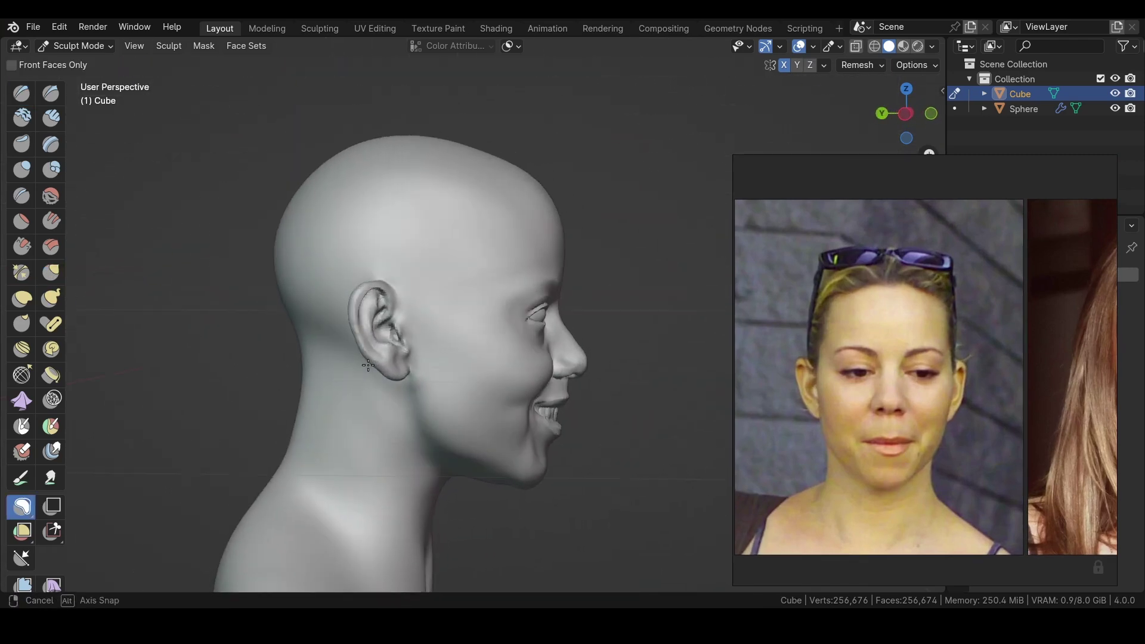
left_click_drag(358, 293, 419, 356)
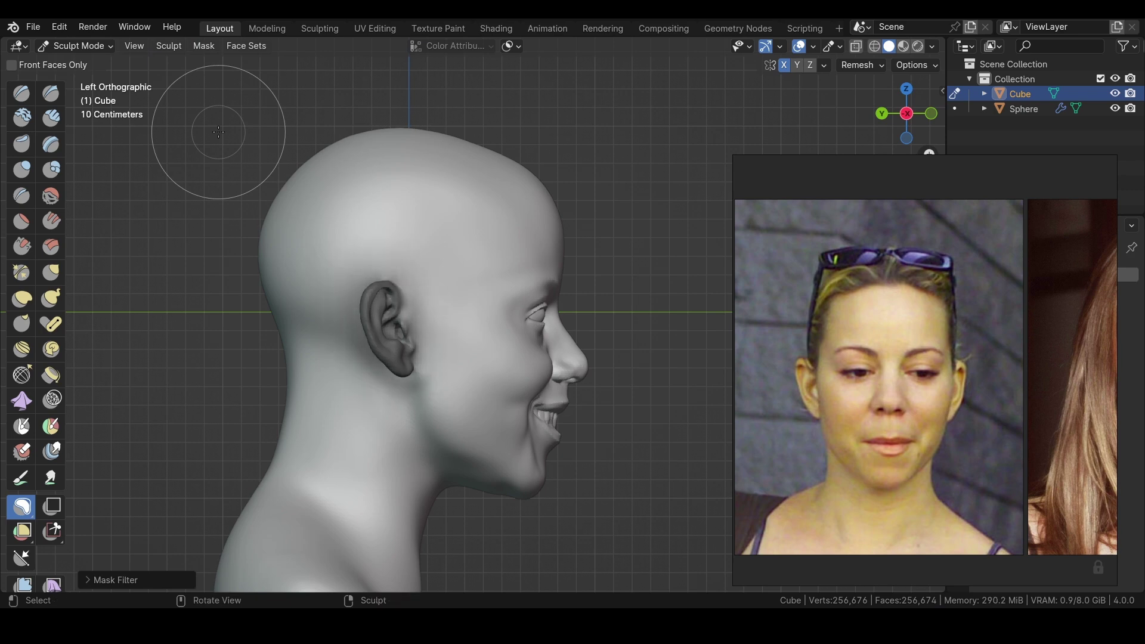
key("ctrl+i")
Soften the ear mask's edge with Mask > Smooth Mask
key("g")
mouse_move(239, 334)
middle_mouse_down()
mouse_move(287, 358)
mouse_move(373, 372)
mouse_move(355, 328)
mouse_move(286, 250)
mouse_move(114, 119)
mouse_move(379, 209)
mouse_move(412, 314)
middle_mouse_up()
key("x")
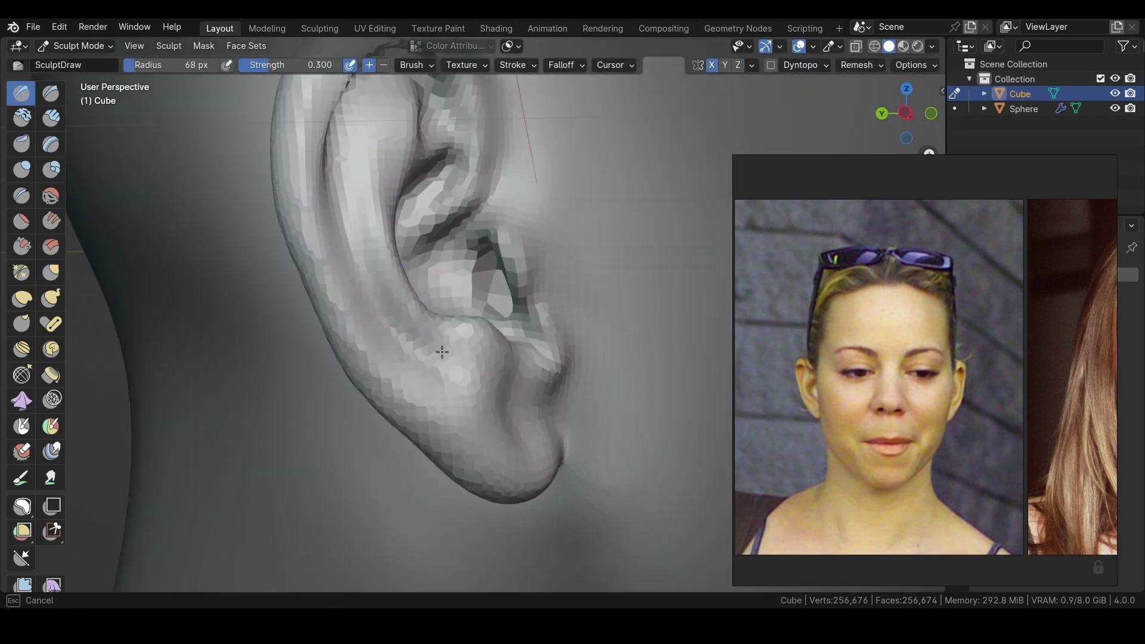
middle_click_drag(442, 352, 358, 352, "ctrl")
key("q")
left_click(256, 350)
left_click(203, 46)
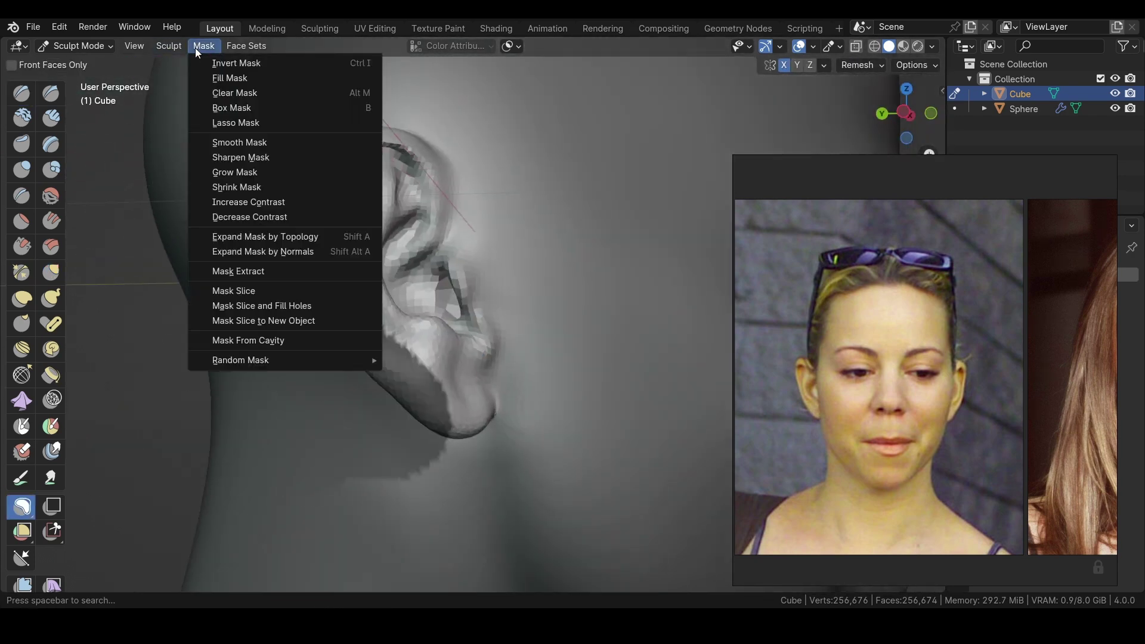
left_click(235, 143)
Grab-reshape the unmasked ear, viewing it from behind
key("g")
middle_click_drag(226, 127, 370, 319)
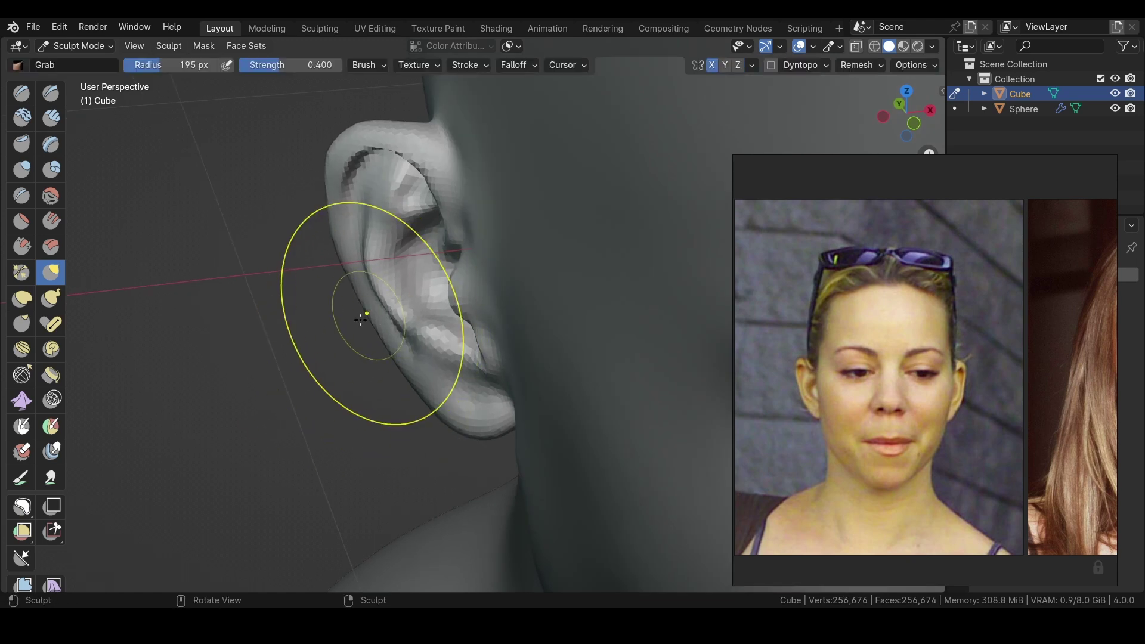
mouse_move(382, 358)
middle_mouse_down()
mouse_move(330, 295)
mouse_move(260, 313)
mouse_move(247, 331)
middle_mouse_up()
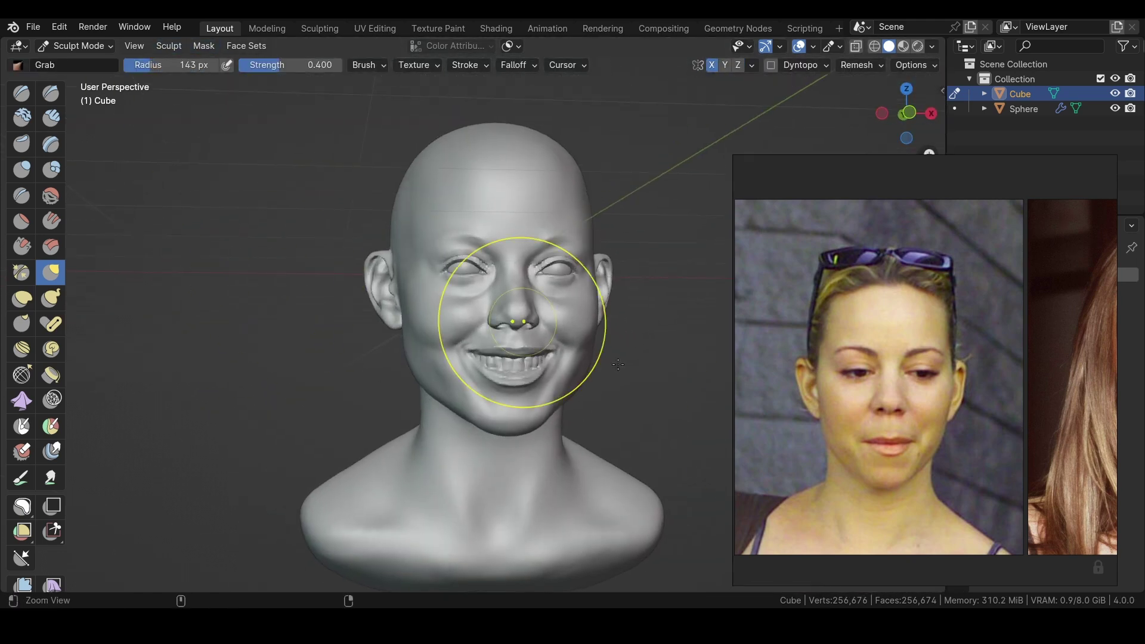
scroll(846, 363, "up", 2)
Show the large smiling portrait, rework the eye area with Draw and Grab, then view front
left_click(882, 455)
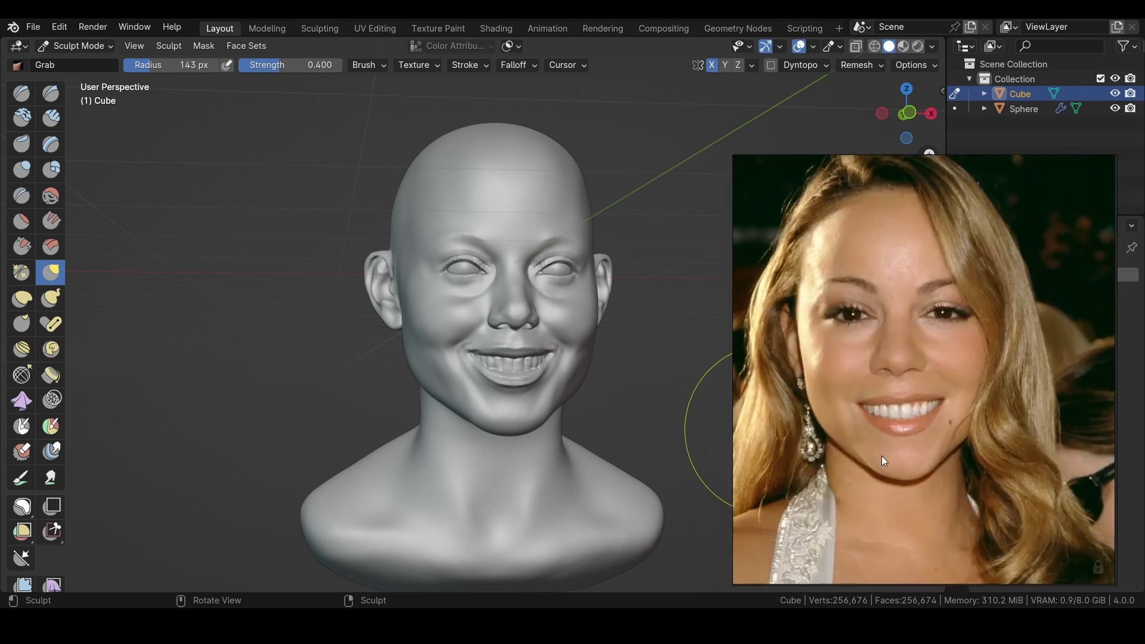
mouse_move(316, 337)
middle_mouse_down()
mouse_move(300, 340)
mouse_move(427, 256)
mouse_move(425, 299)
middle_mouse_up()
mouse_move(640, 338)
middle_mouse_down("ctrl")
mouse_move(435, 493)
mouse_move(352, 311)
mouse_move(369, 336)
mouse_move(383, 323)
mouse_move(366, 389)
mouse_move(328, 370)
middle_mouse_up("ctrl")
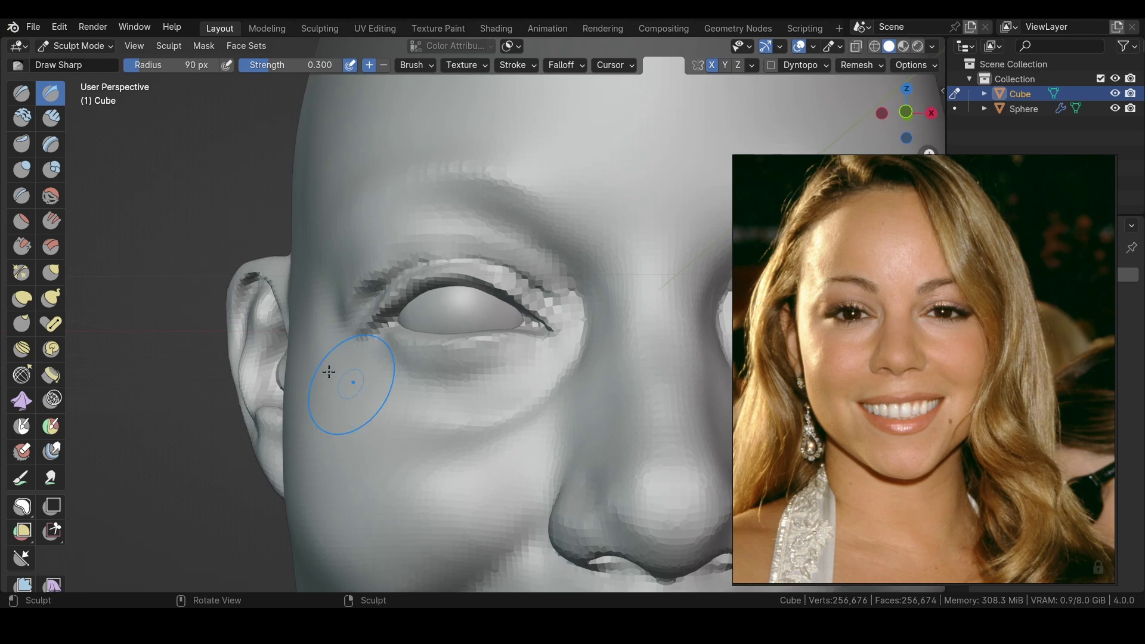
left_click(21, 93)
mouse_move(374, 273)
middle_mouse_down()
mouse_move(401, 351)
mouse_move(340, 281)
mouse_move(458, 288)
mouse_move(392, 217)
mouse_move(417, 197)
mouse_move(525, 310)
mouse_move(378, 361)
middle_mouse_up()
key("g")
key("KP_1")
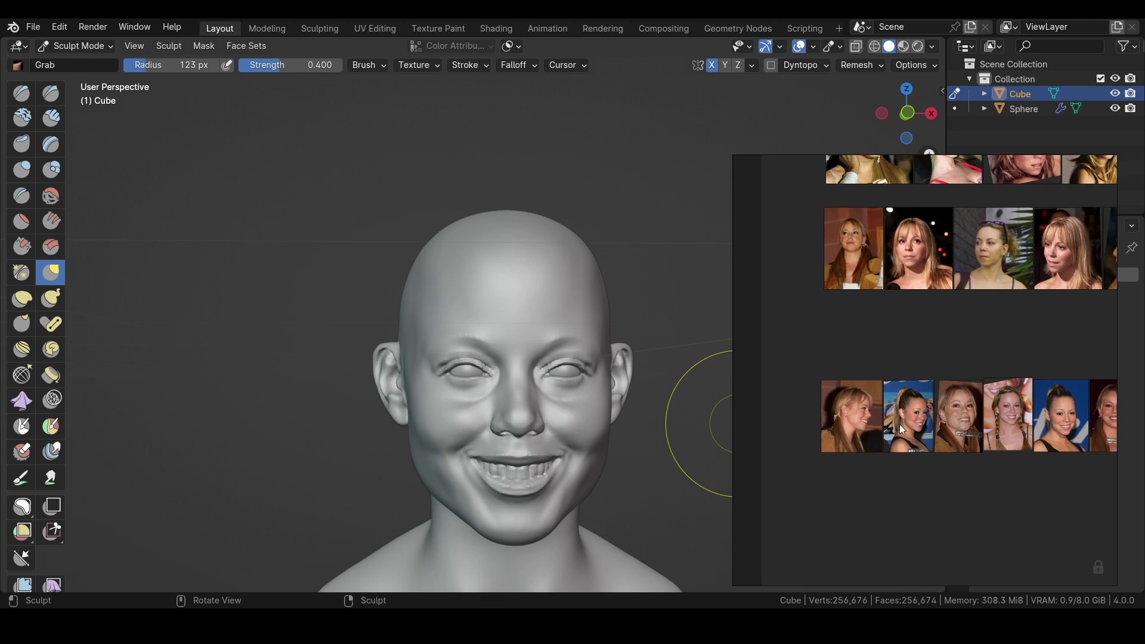
Lasso-mask the ear in a three-quarter view and soften the mask with Mask Filter
middle_click_drag(881, 477, 284, 354)
middle_click_drag(284, 353, 314, 371)
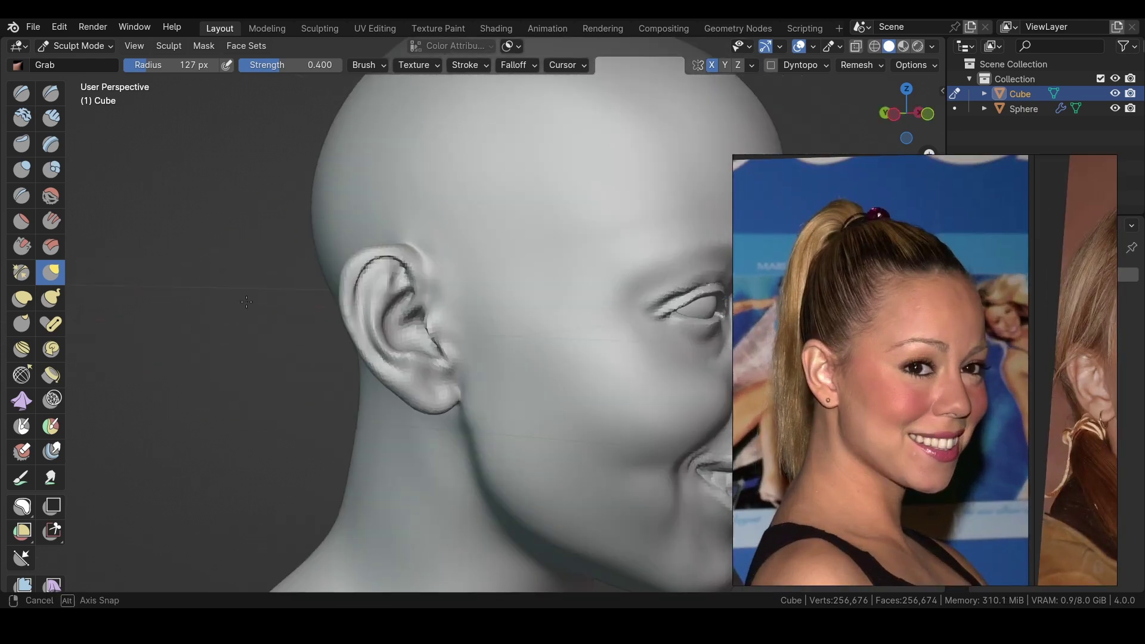
left_click(22, 506)
left_click_drag(410, 369, 447, 280)
middle_click_drag(448, 279, 358, 239)
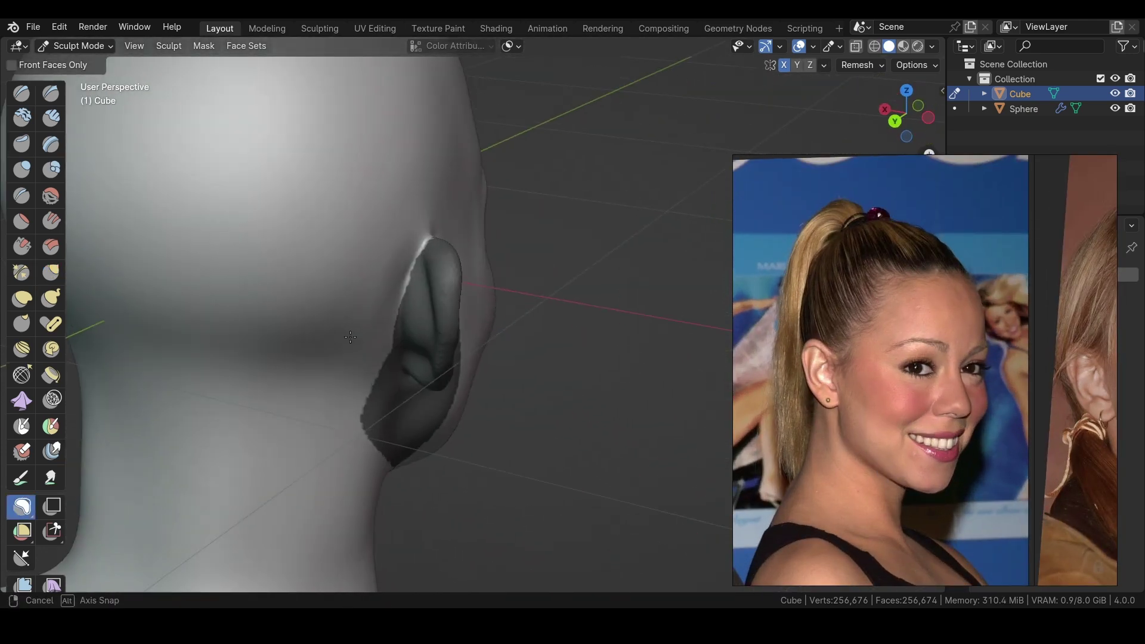
left_click(203, 46)
left_click(199, 91)
Switch to a smaller Grab brush and orbit around to the front of the ear
key("g")
scroll(383, 318, "up", 3)
middle_click_drag(384, 318, 170, 326)
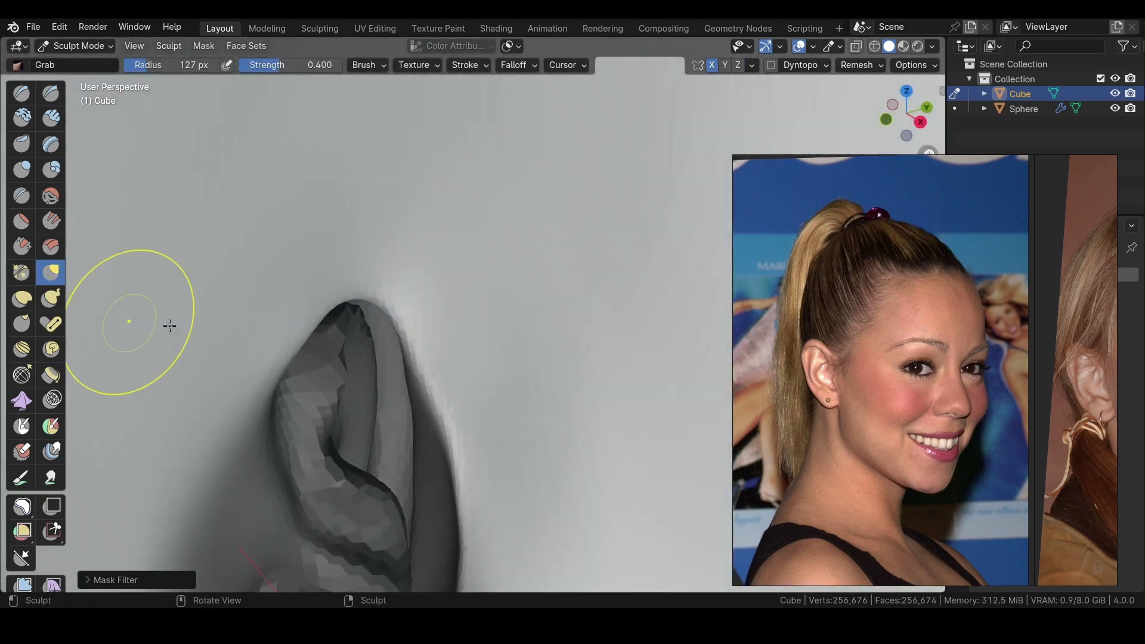
left_click(303, 347)
middle_click_drag(383, 327, 644, 358)
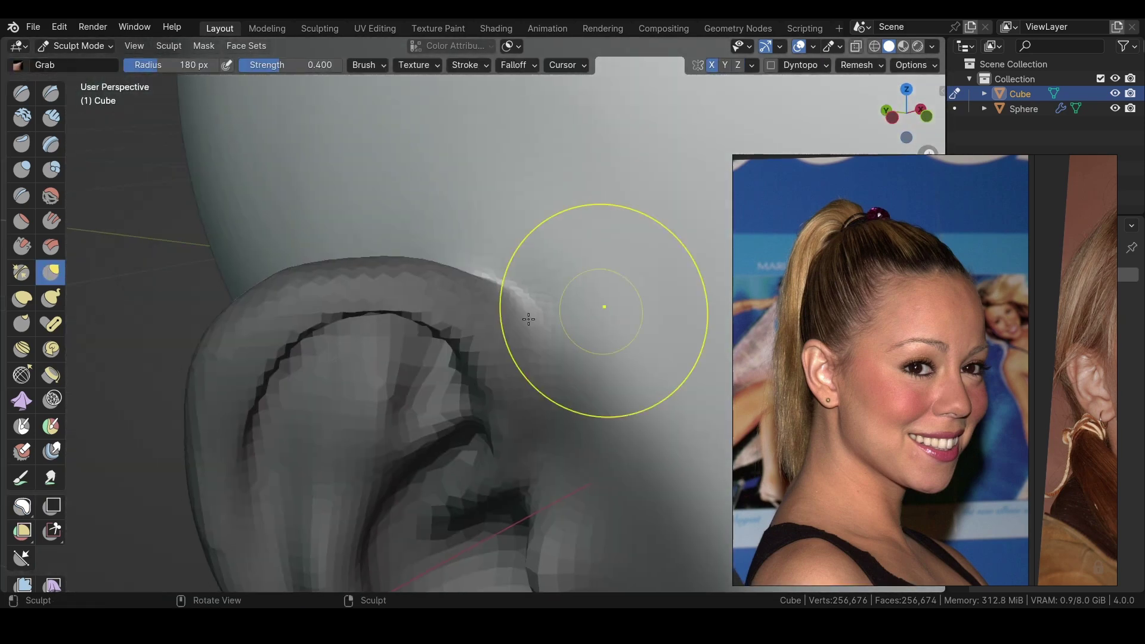
mouse_move(383, 271)
middle_mouse_down()
mouse_move(325, 428)
mouse_move(366, 378)
middle_mouse_up()
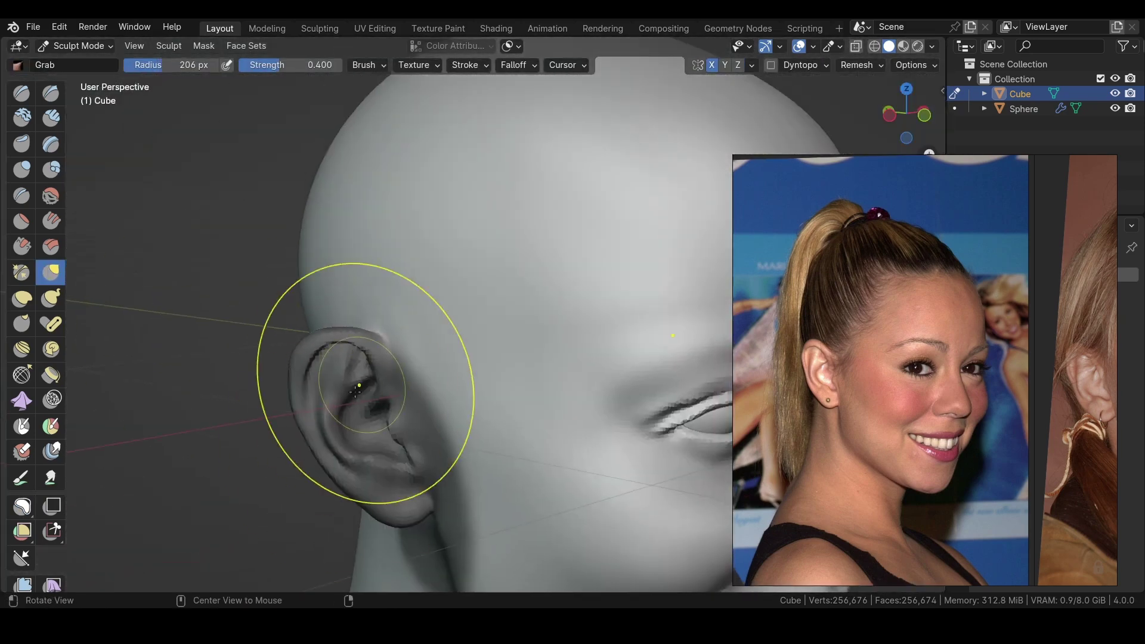
scroll(366, 378, "down", 3)
scroll(353, 288, "up", 3)
scroll(369, 323, "up", 2)
Move in to a close side view of the ear with the Grab brush active
mouse_move(369, 323)
middle_mouse_down()
mouse_move(230, 345)
mouse_move(191, 115)
mouse_move(319, 332)
middle_mouse_up()
scroll(319, 332, "down", 3)
scroll(308, 286, "up", 3)
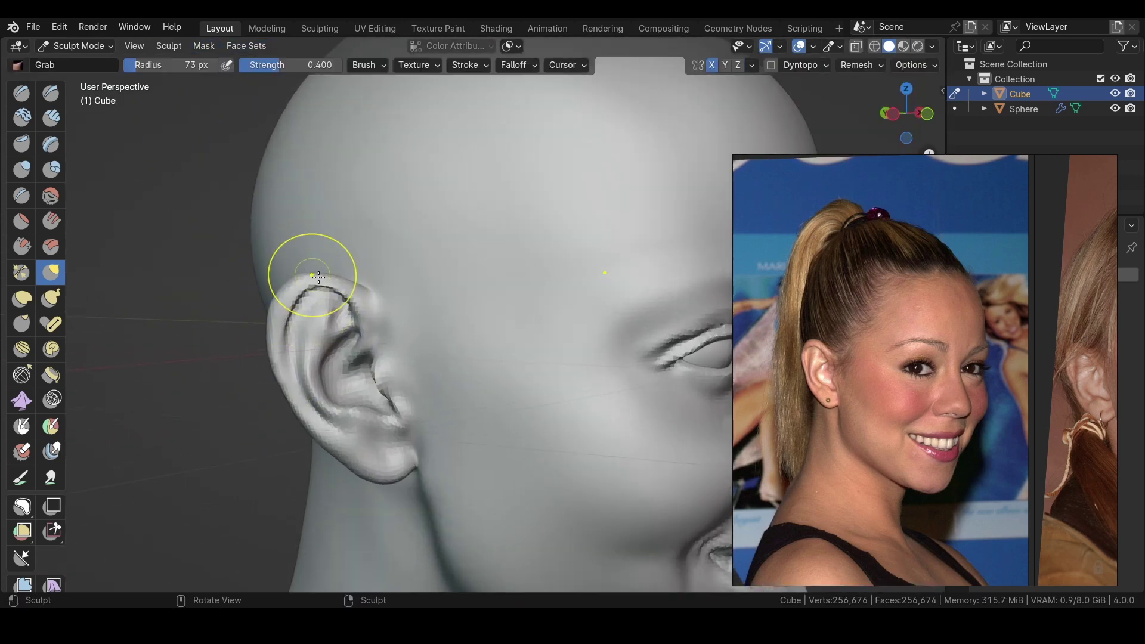
middle_click_drag(306, 276, 263, 286)
left_click(21, 93)
scroll(343, 273, "up", 3)
left_click(50, 272)
Pull the ear rim (helix) into shape with an enlarged Grab brush
left_click_drag(324, 285, 362, 299)
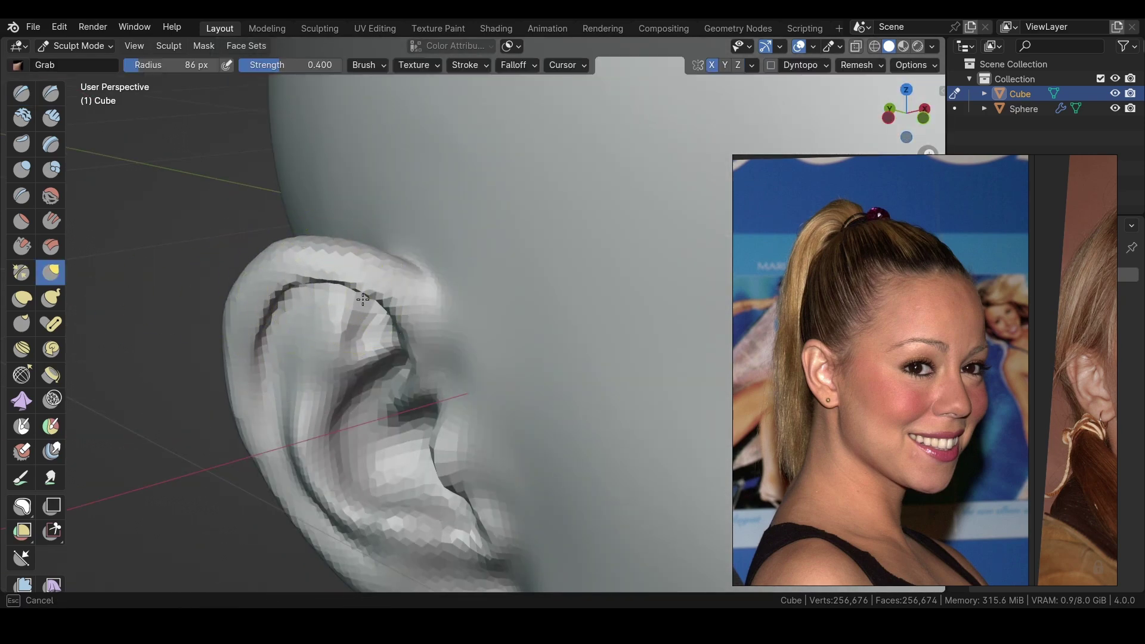
key("f")
left_click(388, 319)
mouse_move(402, 346)
middle_mouse_down()
mouse_move(389, 390)
mouse_move(370, 370)
mouse_move(421, 391)
mouse_move(357, 388)
middle_mouse_up()
scroll(455, 422, "down", 3)
Shrink the Grab brush and pull the inner ear bowl down and back
key("f")
left_click(306, 396)
scroll(425, 292, "up", 4)
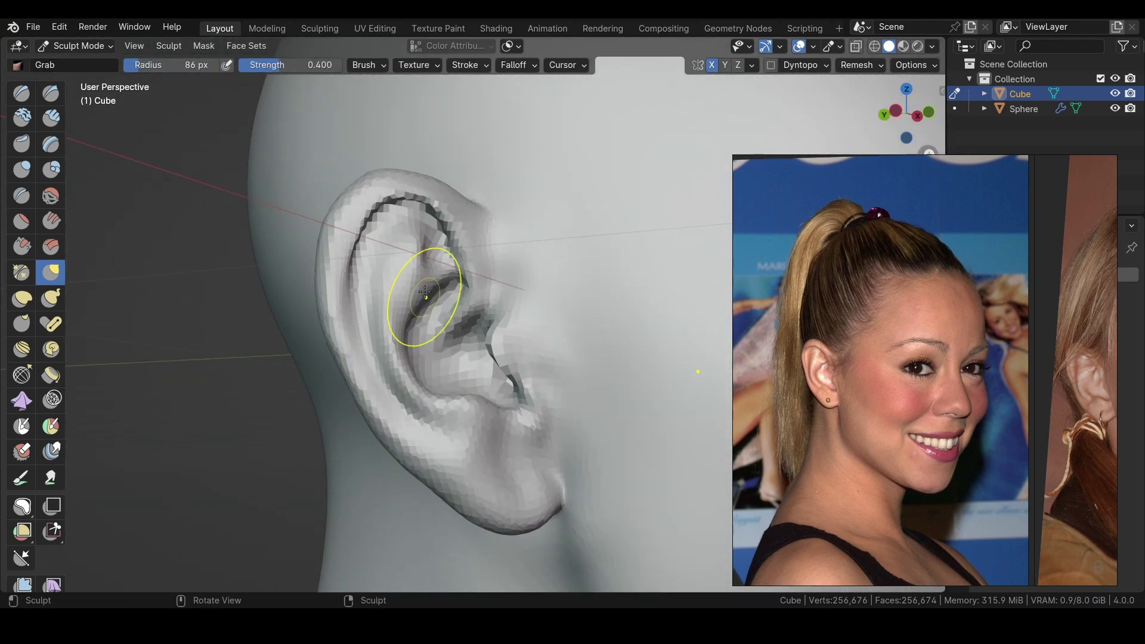
left_click_drag(400, 349, 427, 391)
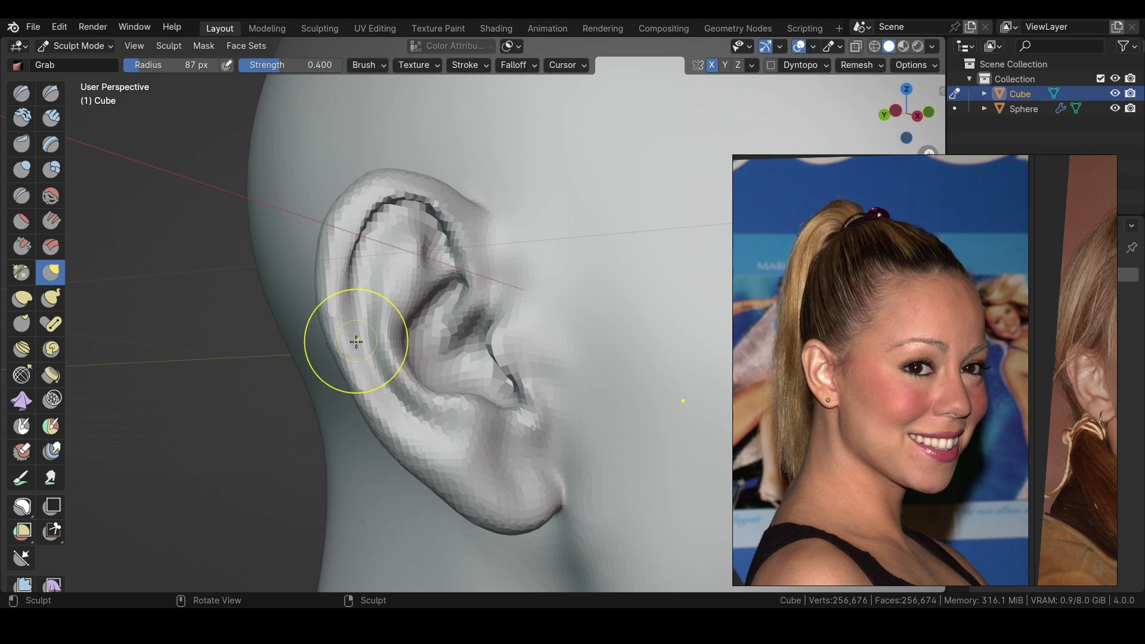
Turn the head to face front and open the reference photo large
scroll(400, 207, "down", 5)
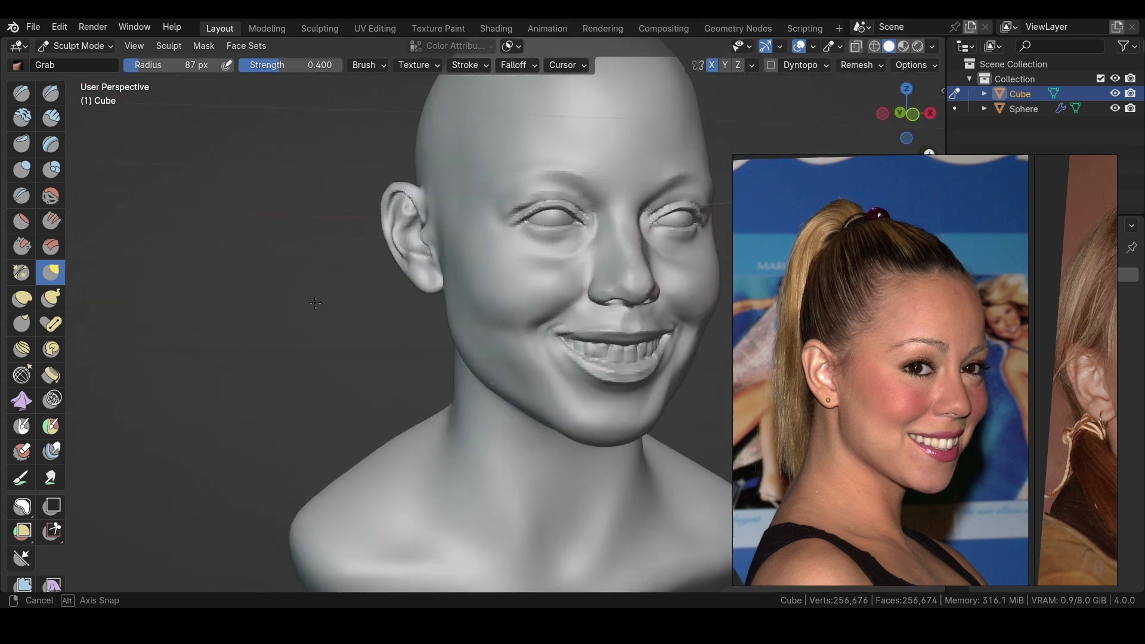
middle_click_drag(417, 298, 489, 298)
scroll(736, 381, "down", 3)
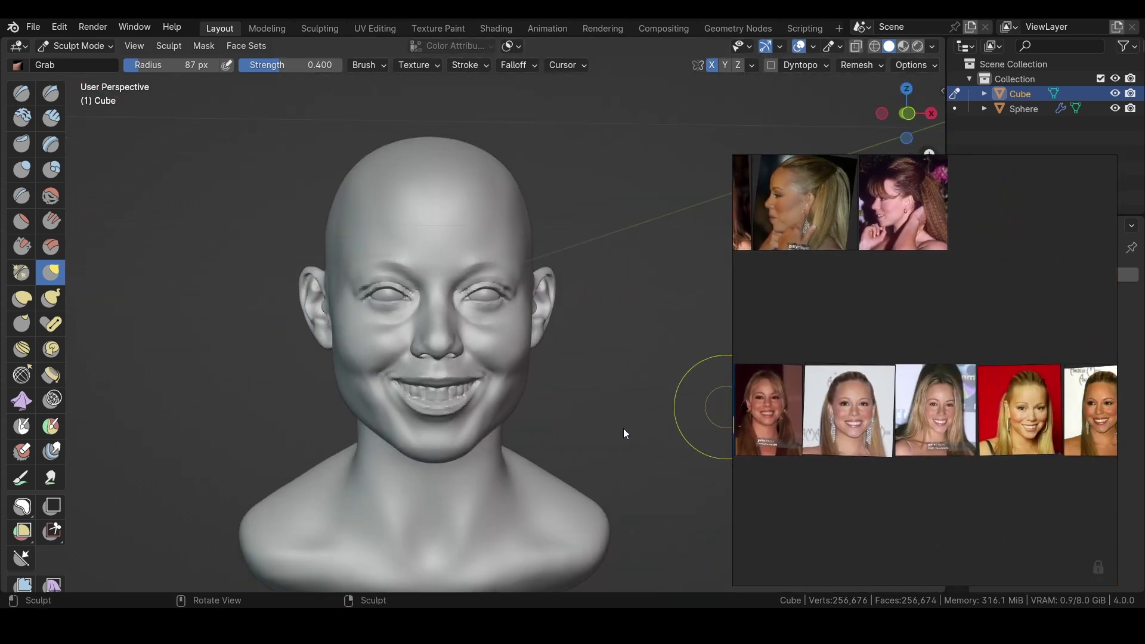
left_click(916, 418)
scroll(853, 477, "up", 2)
scroll(811, 471, "up", 2)
scroll(805, 459, "up", 1)
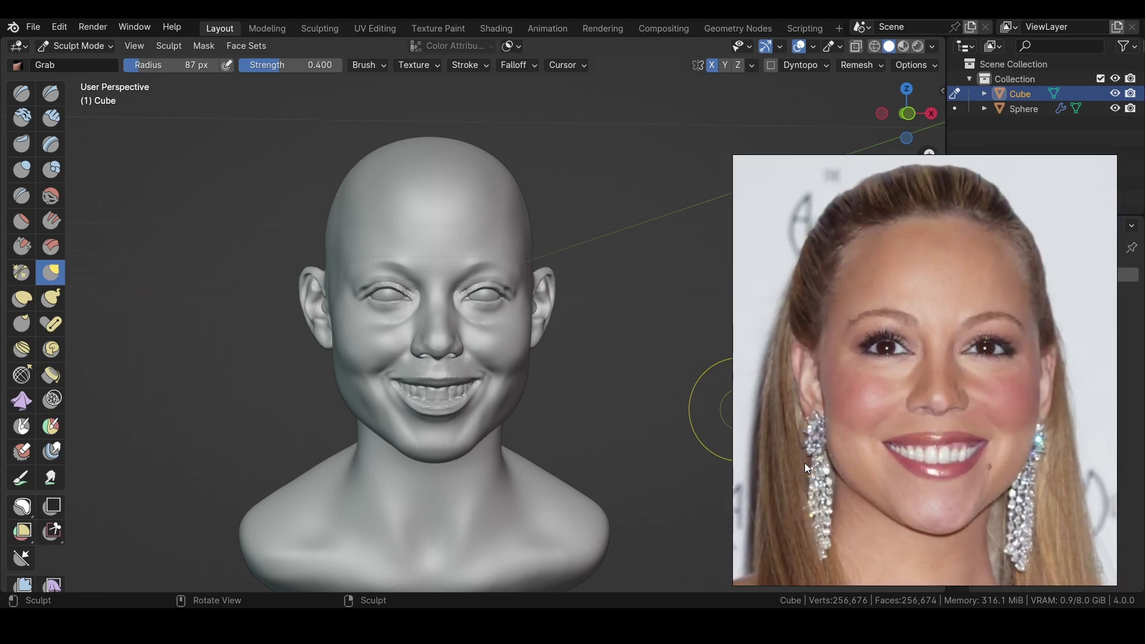
scroll(777, 445, "down", 3, "ctrl")
Overlay the photo on the sculpt with click-through and line the head up behind it
left_click_drag(777, 445, 326, 398)
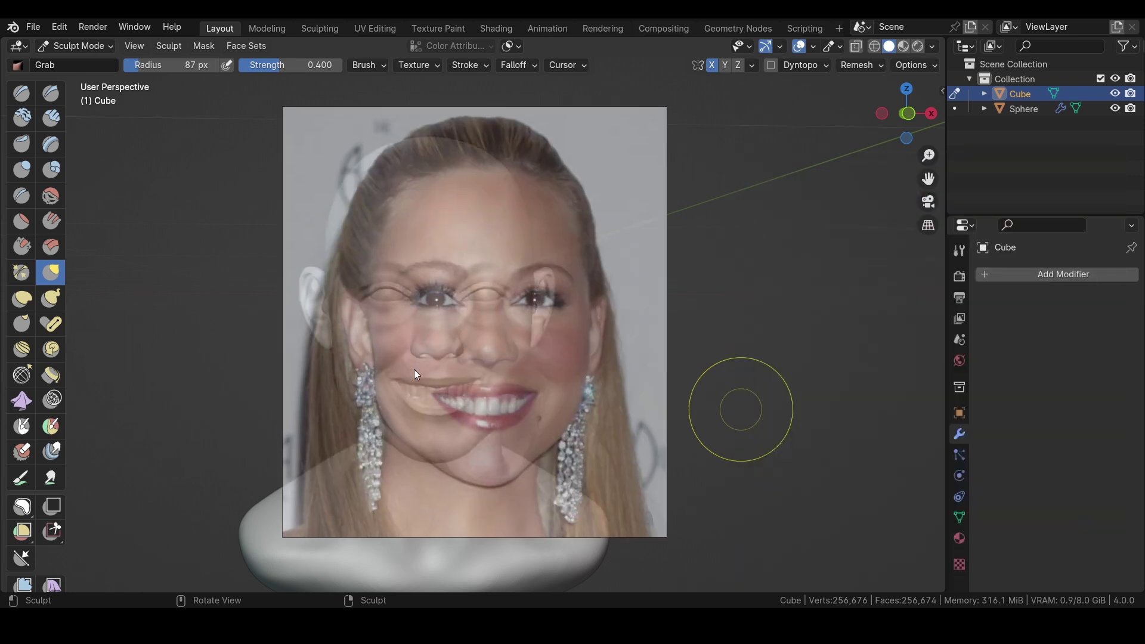
left_click(224, 584)
mouse_move(169, 358)
middle_mouse_down()
mouse_move(157, 358)
mouse_move(168, 350)
middle_mouse_up()
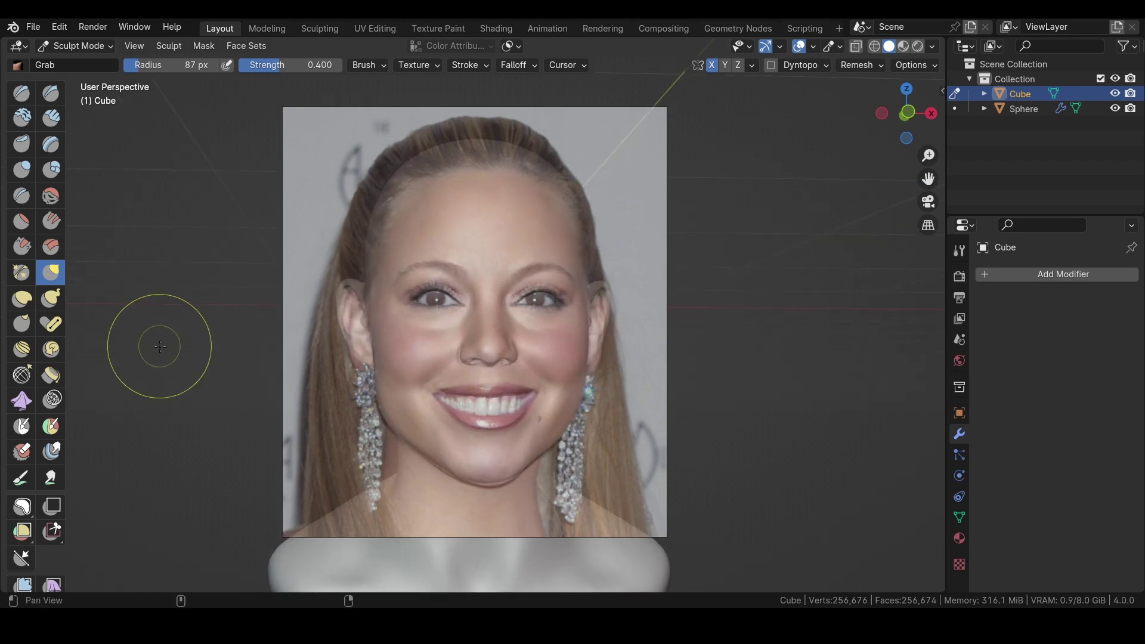
key("bracketright")
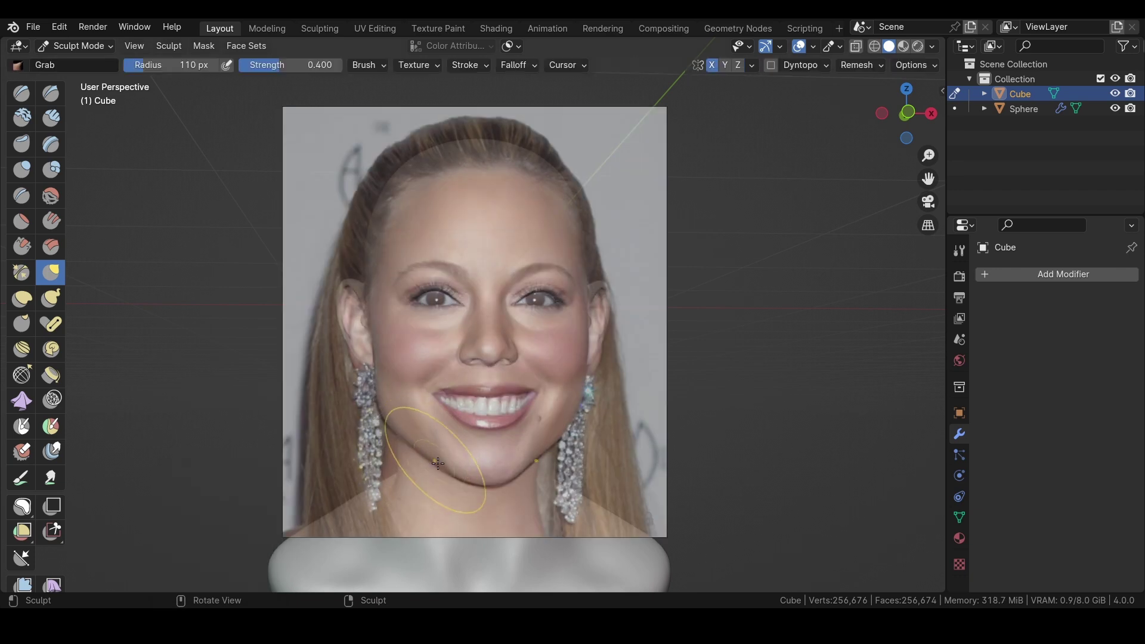
key("shift+x")
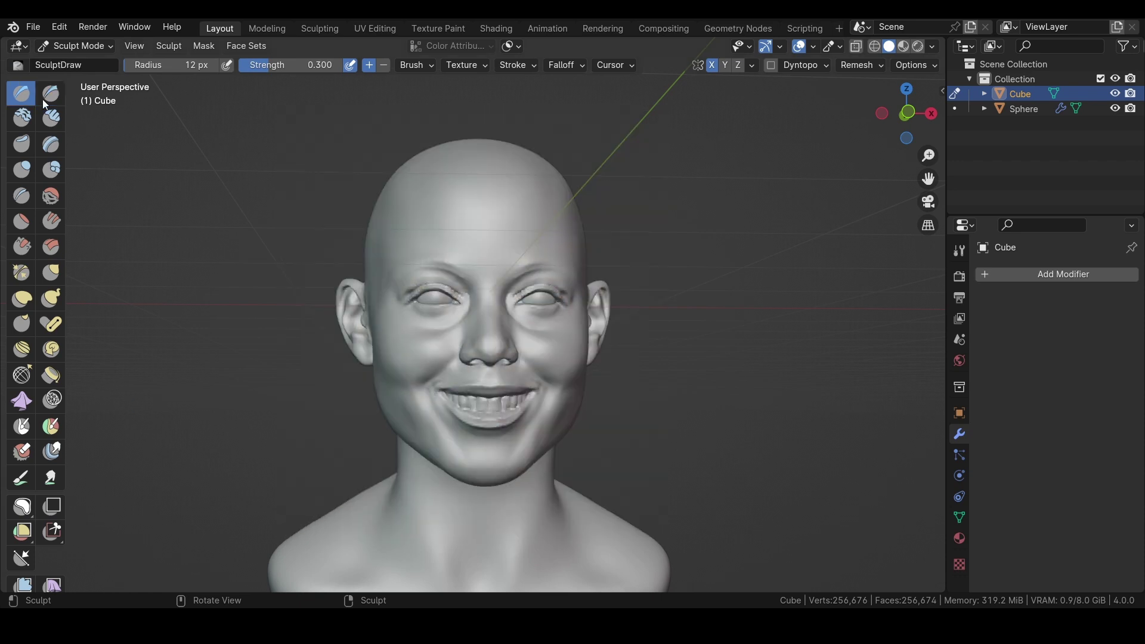
Carve the eye corner with a resized Draw Sharp brush, then orbit to a side view
scroll(396, 205, "up", 5)
key("f")
left_click(484, 300)
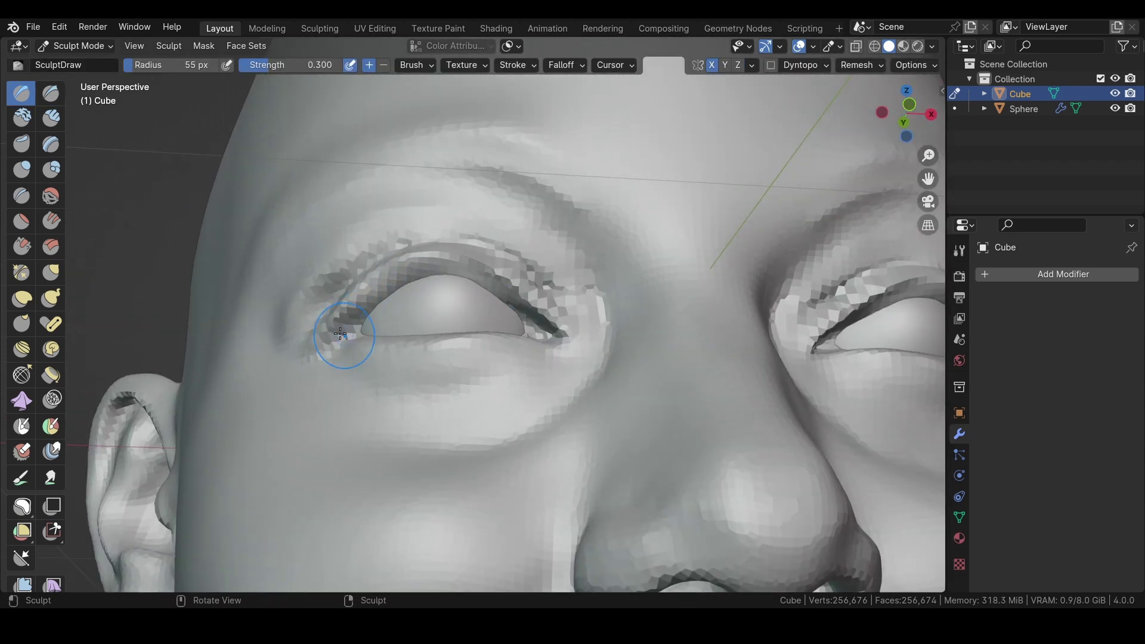
scroll(340, 334, "down", 4)
mouse_move(358, 332)
middle_mouse_down()
mouse_move(409, 312)
mouse_move(332, 320)
mouse_move(409, 352)
mouse_move(89, 131)
middle_mouse_up()
scroll(409, 311, "up", 4)
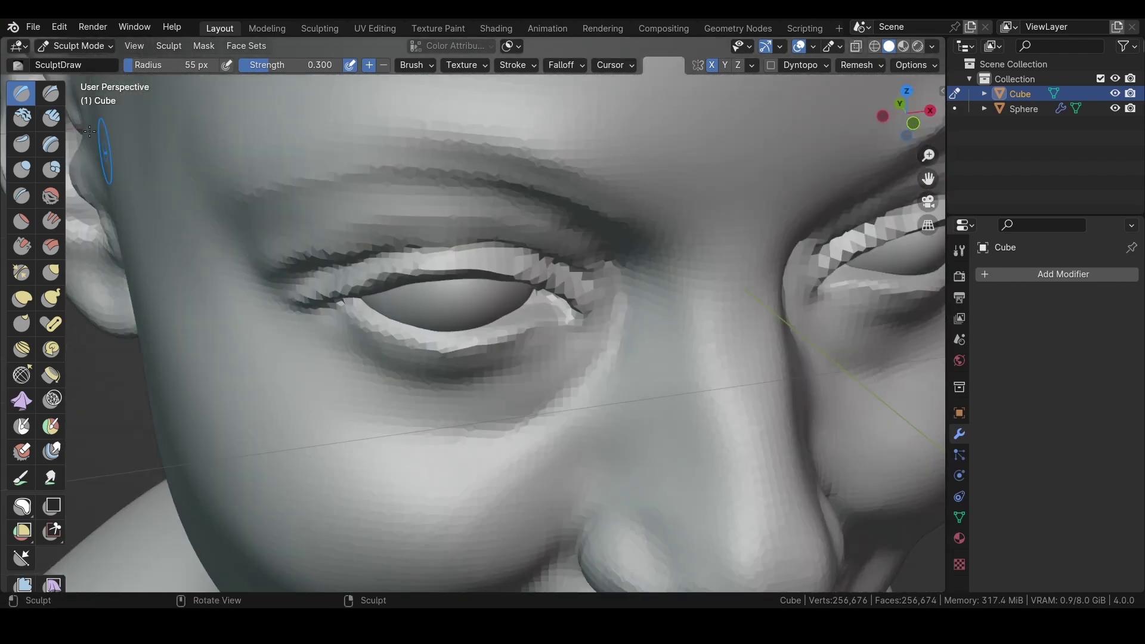
middle_click_drag(437, 350, 307, 302)
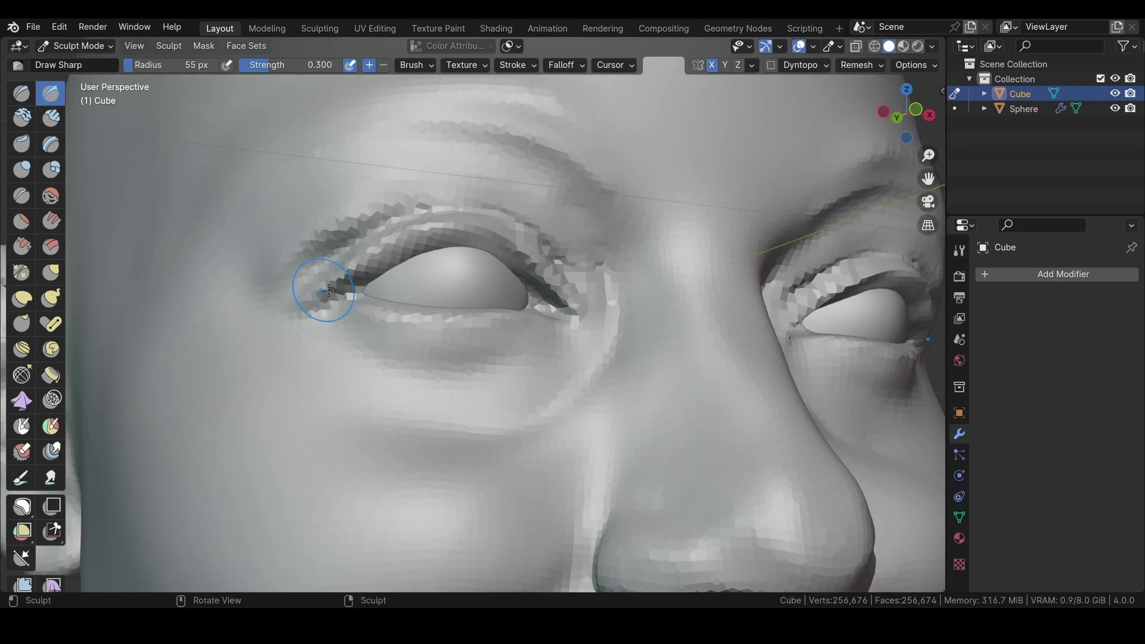
scroll(307, 301, "down", 5)
mouse_move(337, 358)
middle_mouse_down()
mouse_move(310, 456)
mouse_move(371, 320)
middle_mouse_up()
Lasso-mask the neck, inspect it from below, and clear the mask
key("b")
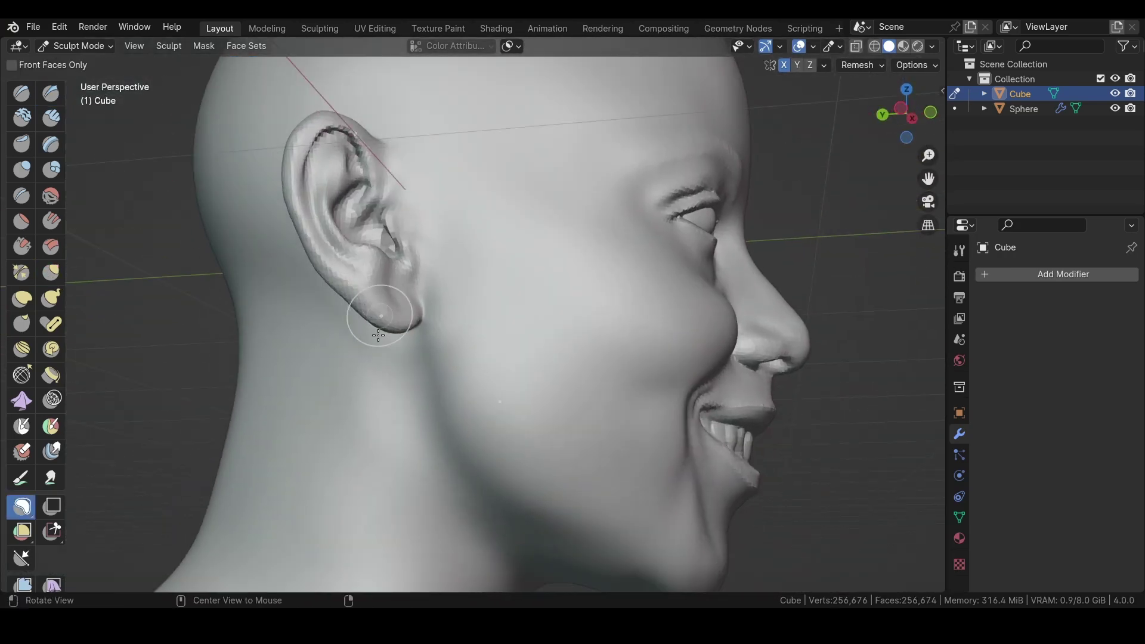
left_click_drag(493, 490, 542, 440)
middle_click_drag(541, 440, 277, 337)
left_click_drag(280, 337, 388, 471)
mouse_move(388, 471)
middle_mouse_down()
mouse_move(302, 275)
mouse_move(318, 245)
mouse_move(224, 353)
mouse_move(357, 365)
middle_mouse_up()
key("alt+m")
Refine the earlobe and jaw under the ear with Grab, SculptDraw and Draw Sharp brushes
key("g")
key("x")
key("f")
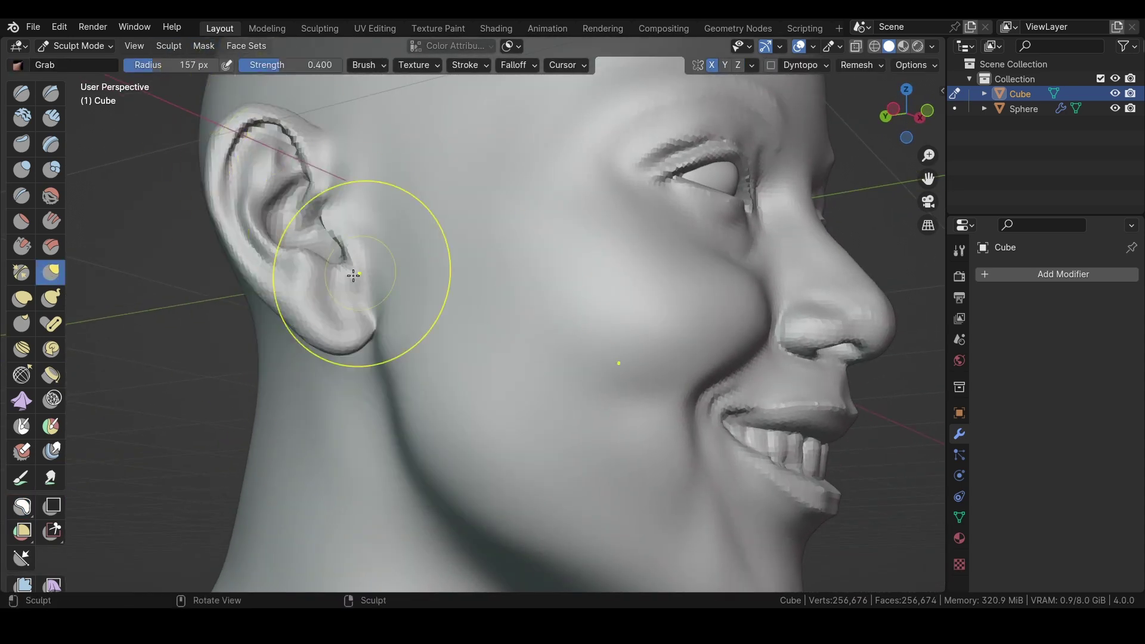
middle_click_drag(370, 257, 383, 379)
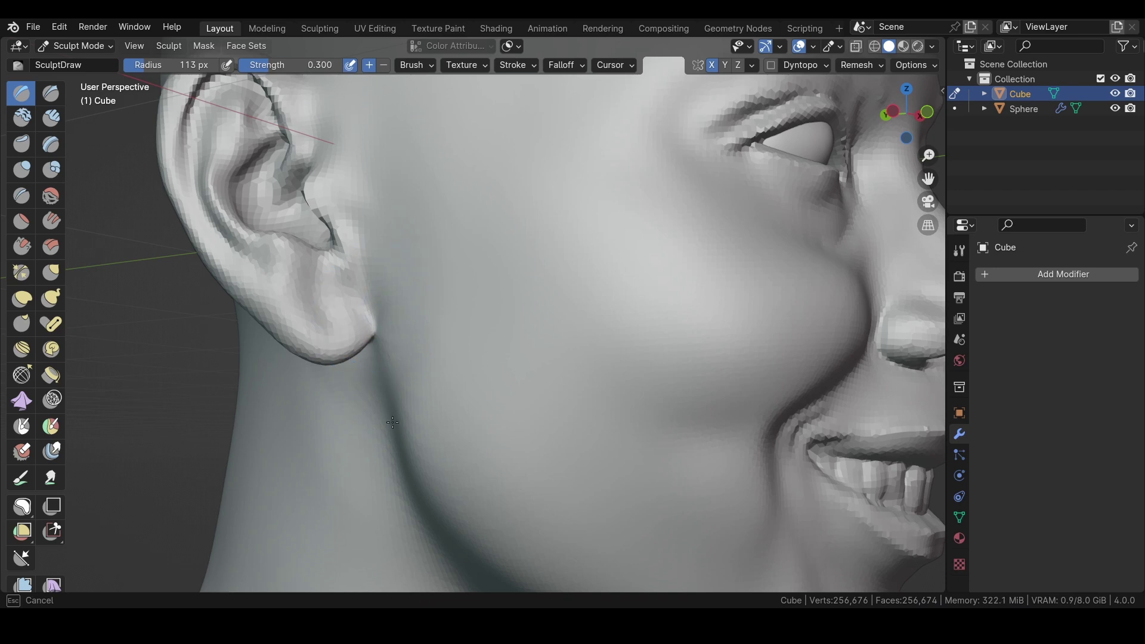
key("shift+x")
mouse_move(387, 421)
middle_mouse_down()
mouse_move(345, 383)
mouse_move(366, 257)
middle_mouse_up()
key("x")
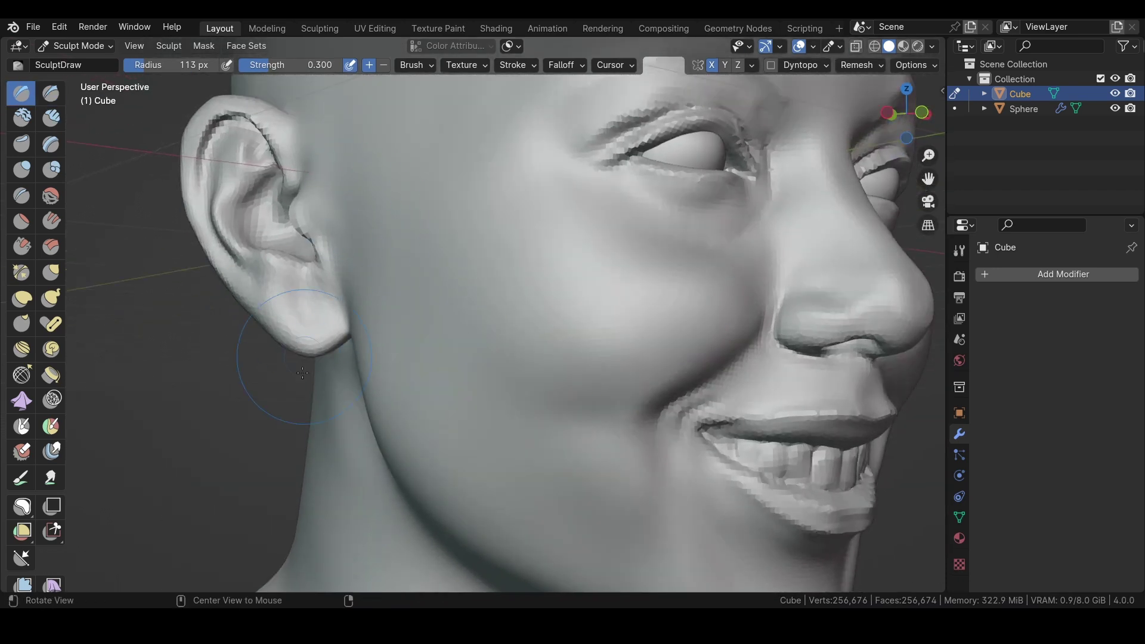
scroll(303, 373, "down", 5)
mouse_move(302, 373)
middle_mouse_down()
mouse_move(230, 363)
mouse_move(286, 364)
middle_mouse_up()
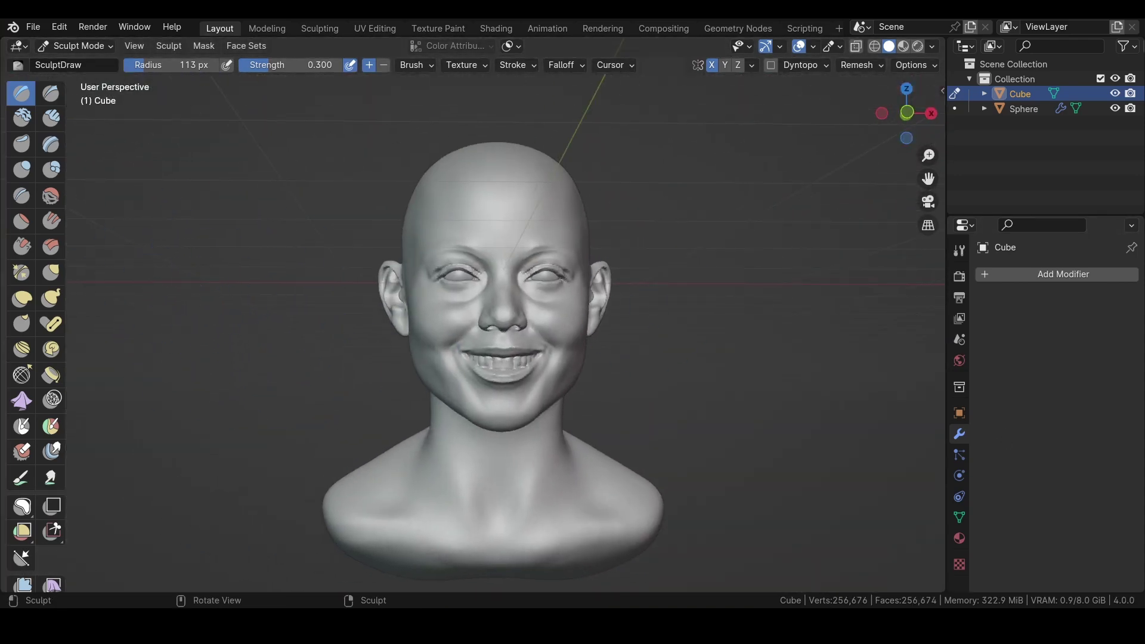
Recheck the head against the photo, move it aside, and remesh at 0.01 m voxel size
left_click(227, 531)
key("ctrl+t")
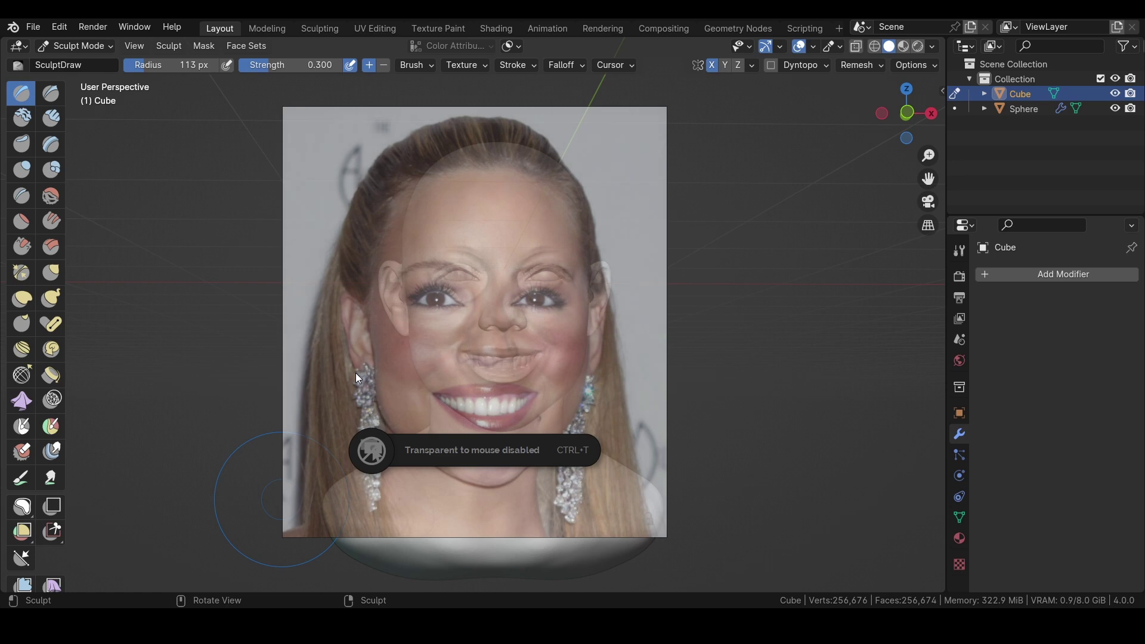
left_click_drag(481, 358, 922, 395)
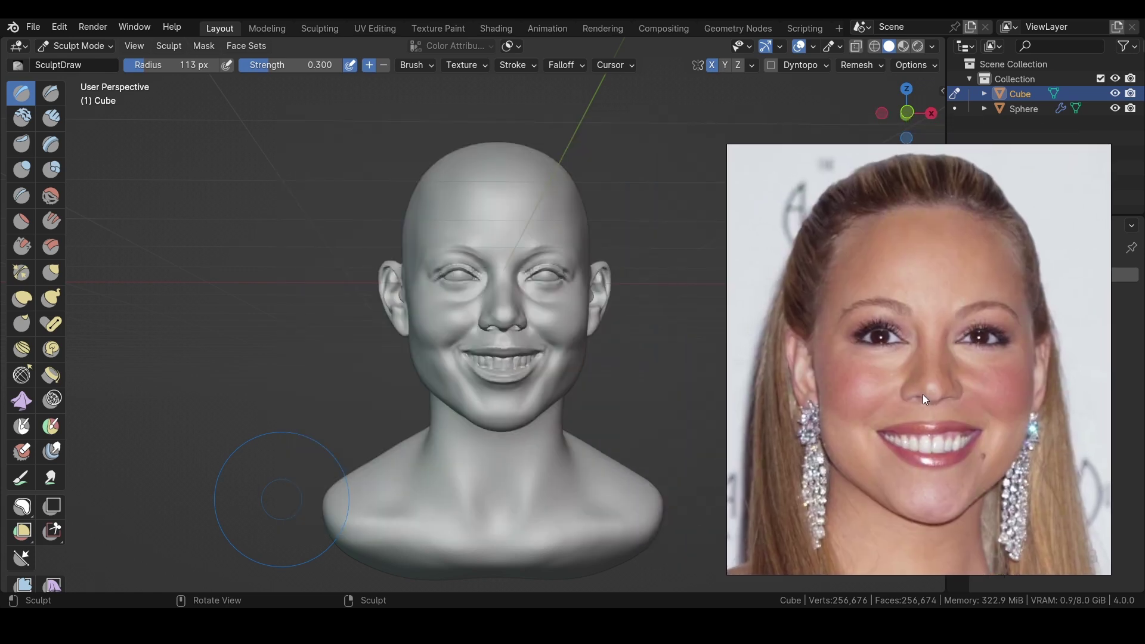
middle_click_drag(211, 313, 235, 381)
left_click(860, 65)
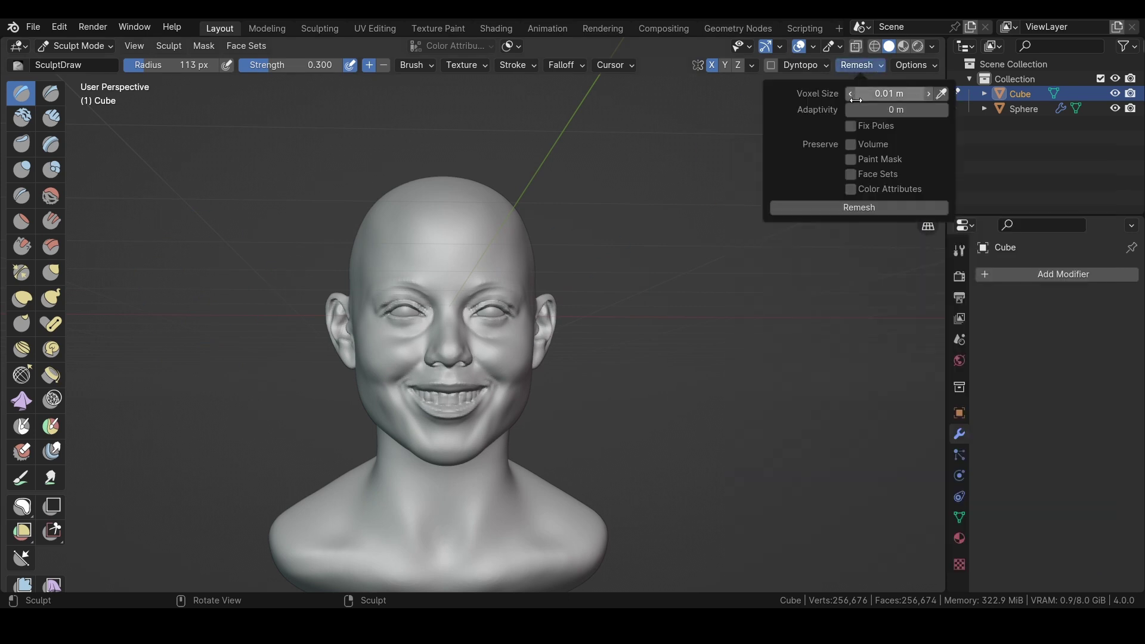
key("ctrl+r")
Select a small Draw Sharp brush and orbit to face the eye
scroll(239, 340, "up", 5)
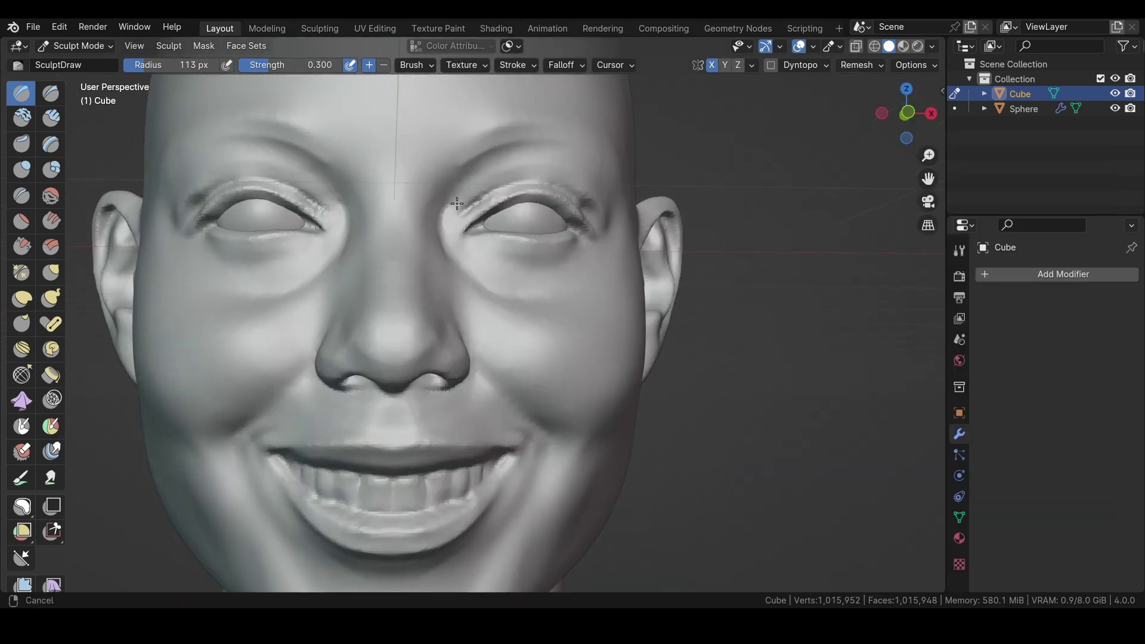
left_click(51, 93)
scroll(462, 274, "up", 3)
middle_click_drag(461, 273, 803, 322)
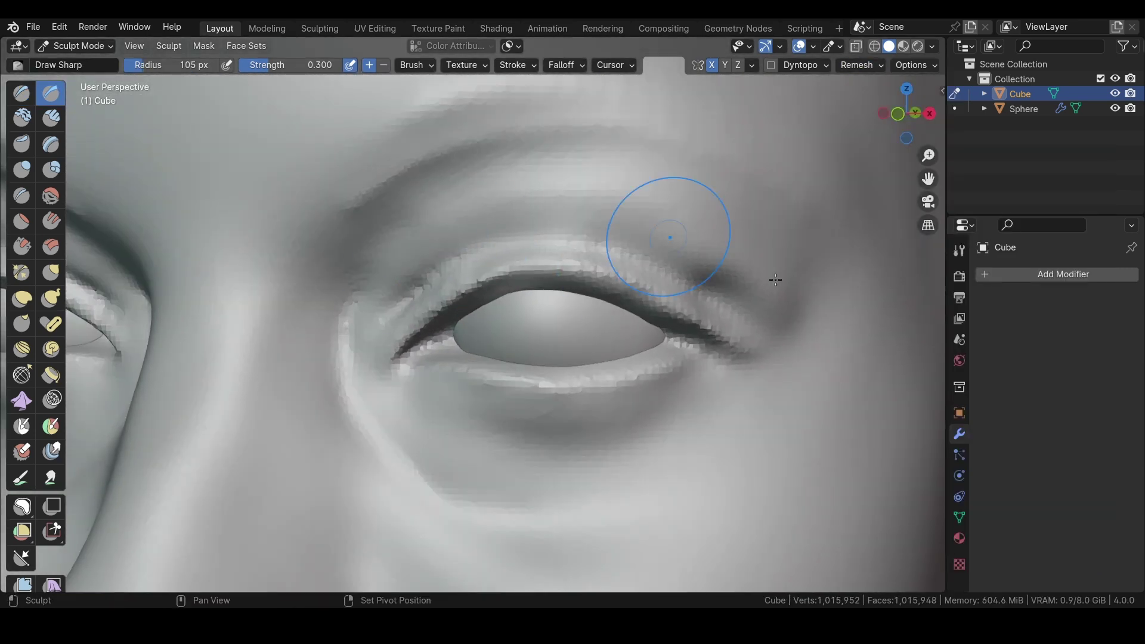
key("f")
left_click(373, 327)
middle_click_drag(388, 343, 517, 314)
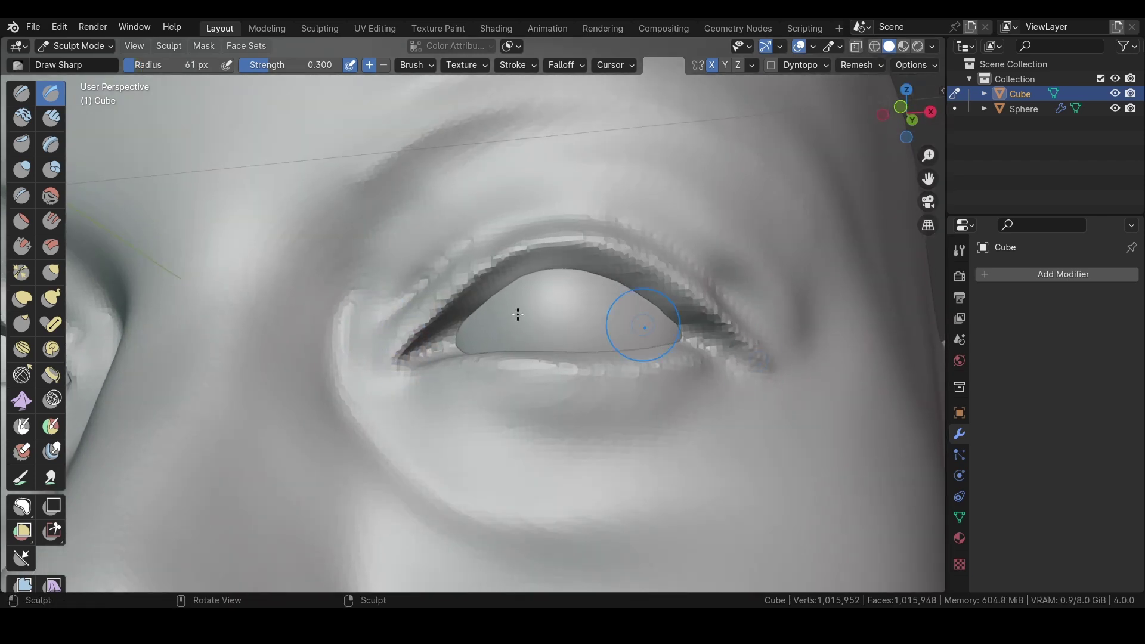
middle_click_drag(572, 245, 746, 349)
Alternate SculptDraw and Draw Sharp to lift and crisp the upper eyelid edge and corners
key("x")
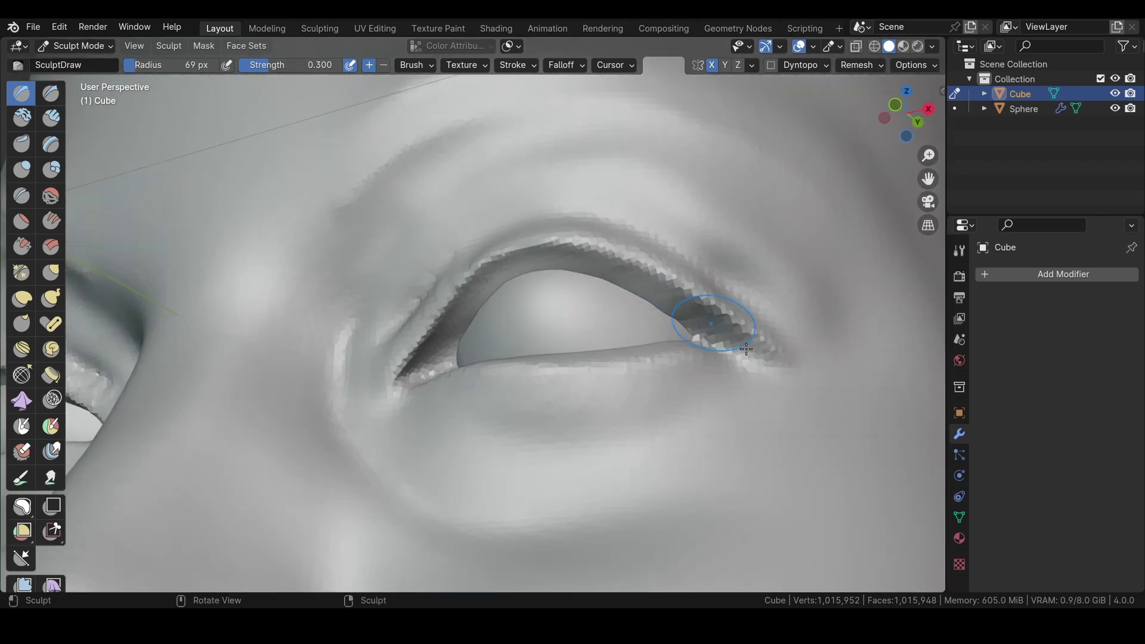
left_click_drag(491, 272, 593, 273, "shift")
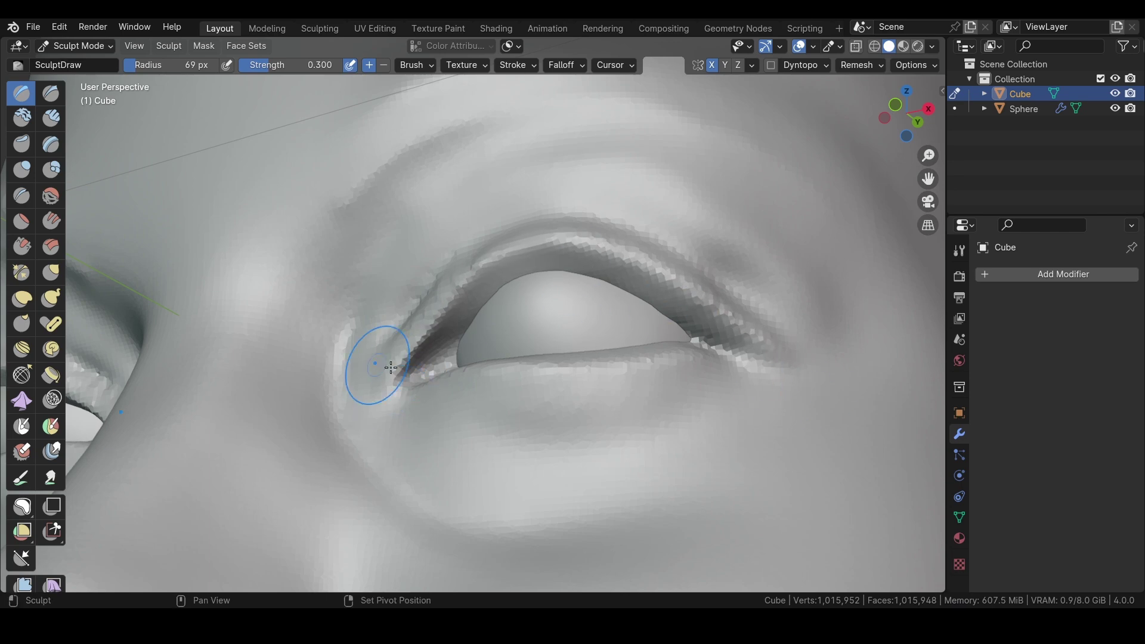
key("x")
mouse_move(390, 368)
middle_mouse_down()
mouse_move(227, 192)
mouse_move(455, 410)
middle_mouse_up()
key("x")
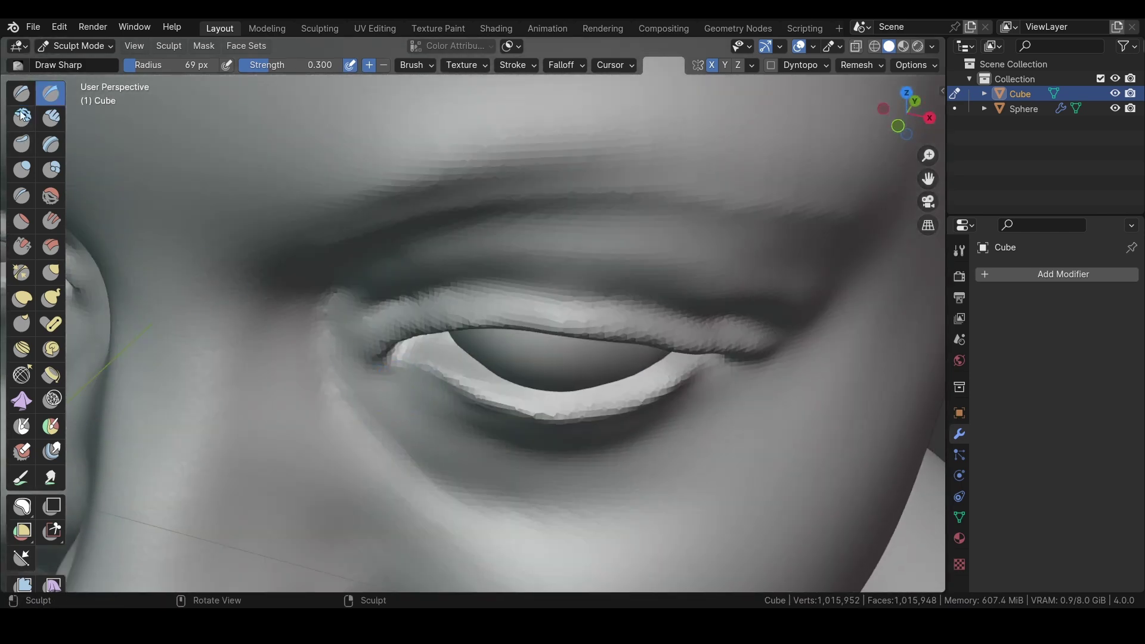
mouse_move(547, 368)
middle_mouse_down()
mouse_move(451, 393)
mouse_move(411, 361)
mouse_move(407, 338)
mouse_move(369, 342)
mouse_move(333, 291)
middle_mouse_up()
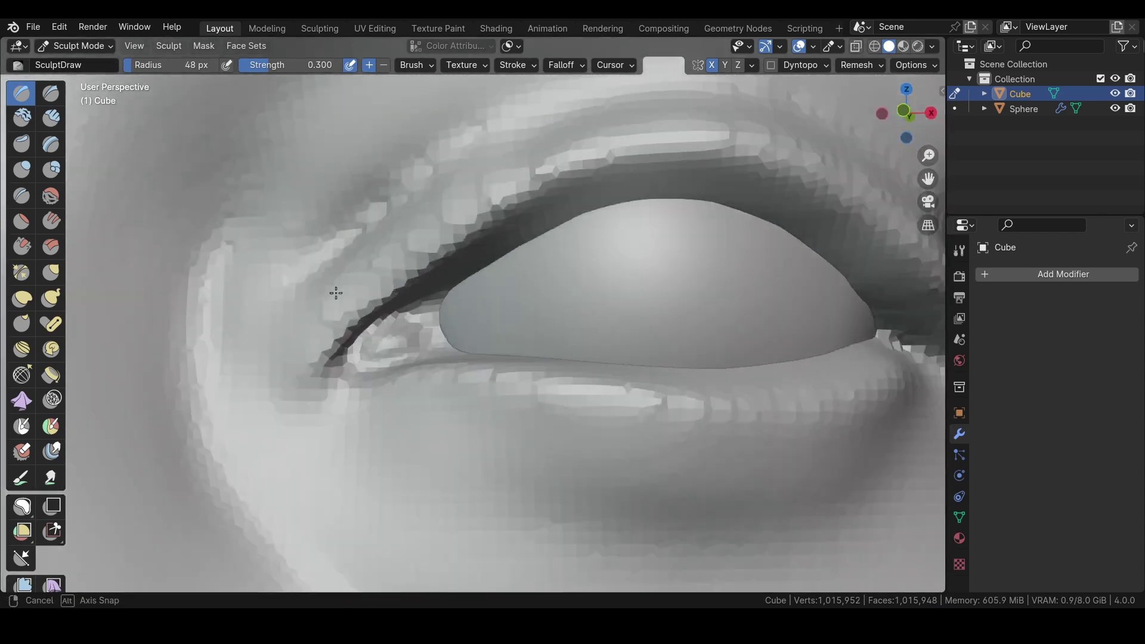
mouse_move(411, 313)
middle_mouse_down()
mouse_move(672, 320)
mouse_move(518, 279)
mouse_move(727, 352)
mouse_move(115, 154)
mouse_move(338, 246)
mouse_move(253, 389)
middle_mouse_up()
Deepen the fold around the nostril wing with the Crease brush
key("shift+c")
middle_click_drag(396, 383, 427, 322, "ctrl")
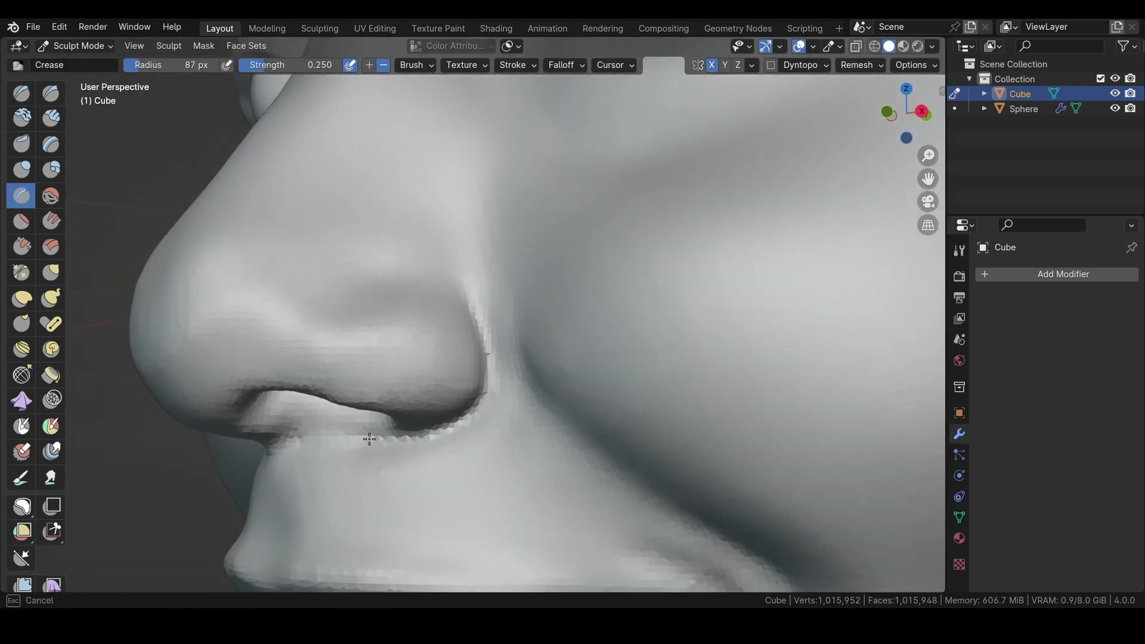
mouse_move(369, 440)
middle_mouse_down("ctrl")
mouse_move(396, 473)
mouse_move(446, 326)
middle_mouse_up("ctrl")
middle_click_drag(276, 432, 296, 439, "ctrl")
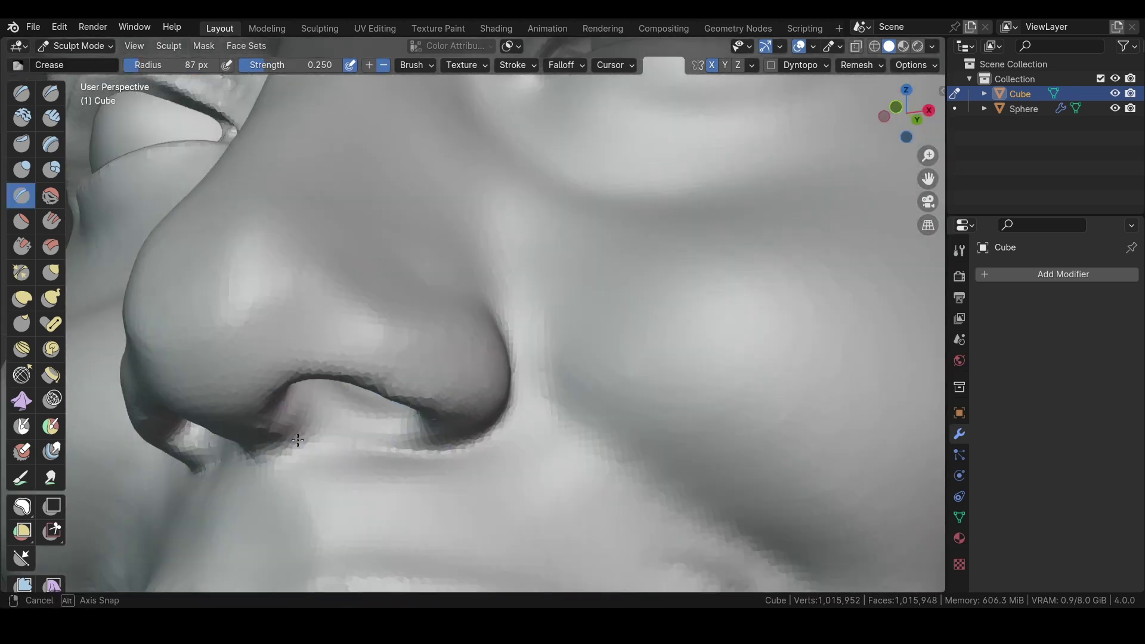
Reshape the nose base with a smaller Grab brush, checking from below and three-quarter
key("g")
middle_click_drag(286, 379, 393, 377, "ctrl")
mouse_move(455, 408)
middle_mouse_down("ctrl")
mouse_move(430, 418)
mouse_move(269, 313)
mouse_move(357, 334)
mouse_move(315, 302)
mouse_move(381, 397)
mouse_move(259, 383)
middle_mouse_up("ctrl")
key("f")
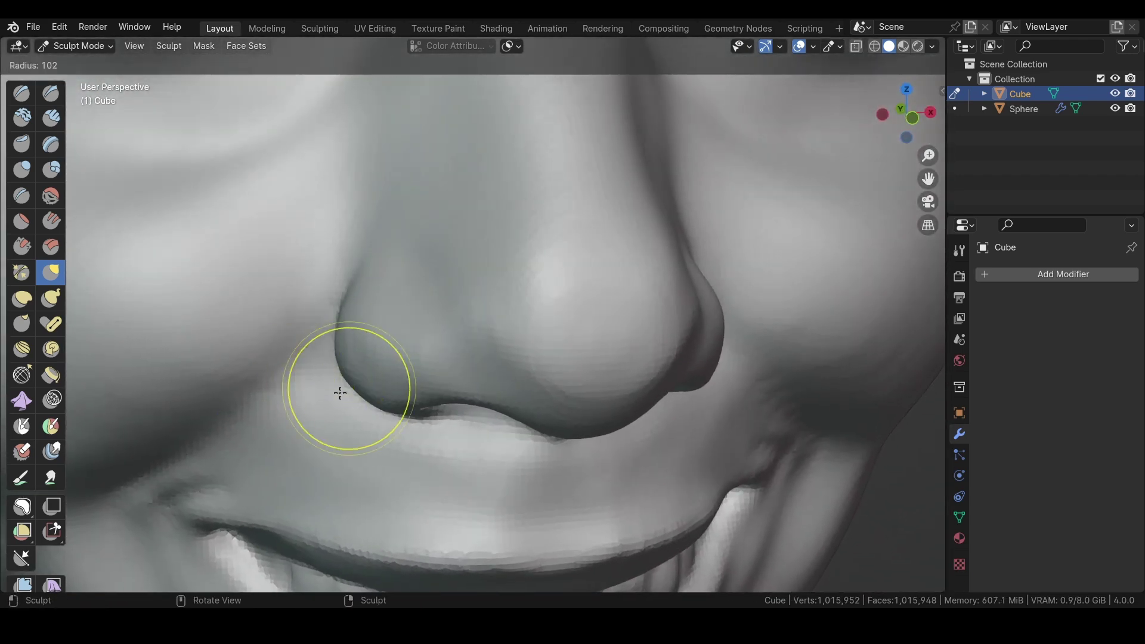
left_click(334, 387)
mouse_move(334, 387)
middle_mouse_down()
mouse_move(316, 307)
mouse_move(278, 355)
mouse_move(259, 360)
mouse_move(269, 447)
middle_mouse_up()
middle_click_drag(192, 473, 349, 425)
Work the eyelid edge in close view with Draw, Grab and Draw Sharp brushes
scroll(349, 425, "up", 2)
key("x")
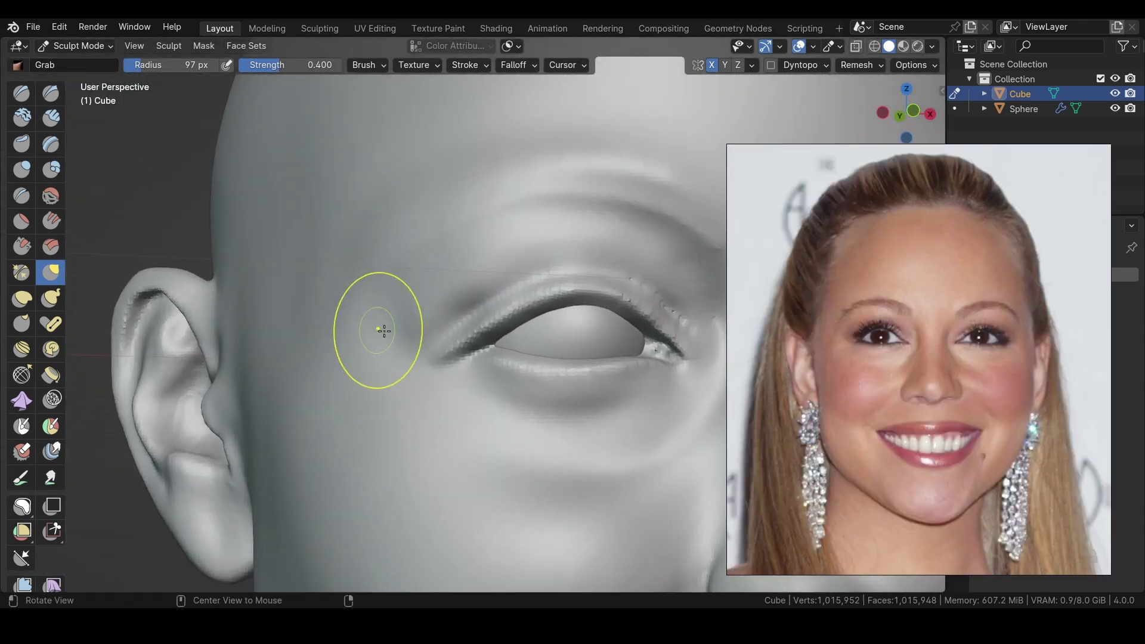
mouse_move(381, 329)
middle_mouse_down("ctrl")
mouse_move(457, 325)
mouse_move(458, 375)
mouse_move(397, 295)
middle_mouse_up("ctrl")
scroll(452, 338, "down", 3)
key("g")
left_click(51, 92)
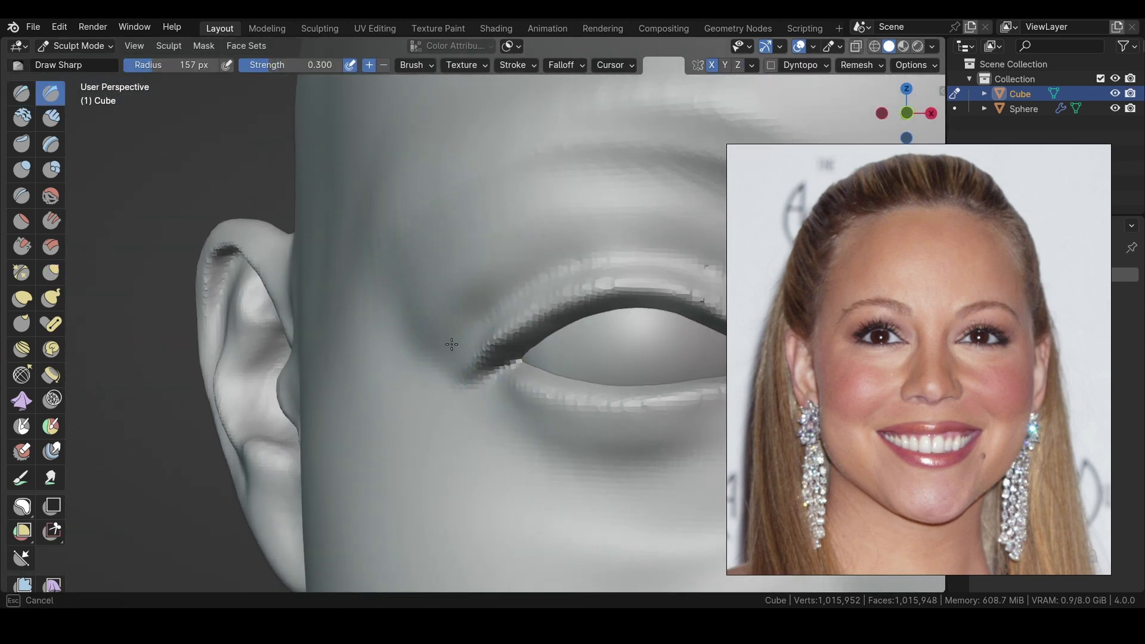
mouse_move(436, 355)
middle_mouse_down("shift")
mouse_move(285, 410)
mouse_move(256, 328)
middle_mouse_up("shift")
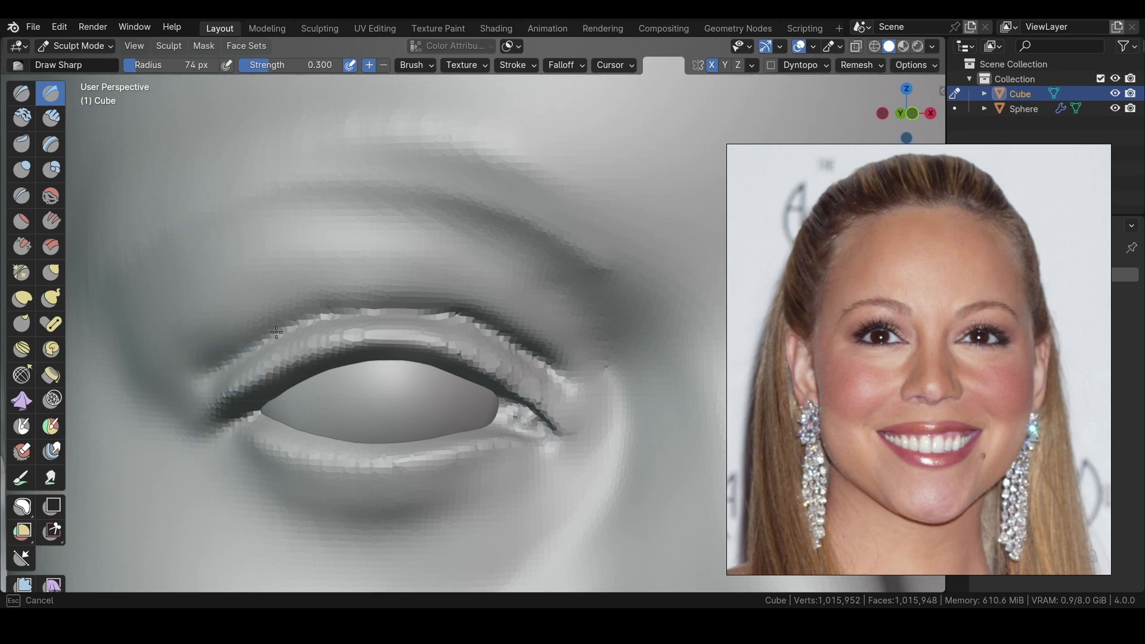
Crease the lower-lid fold toward the inner eye corner, then sharpen it with Draw Sharp
left_click(21, 196)
mouse_move(234, 381)
middle_mouse_down("ctrl")
mouse_move(232, 364)
mouse_move(225, 377)
middle_mouse_up("ctrl")
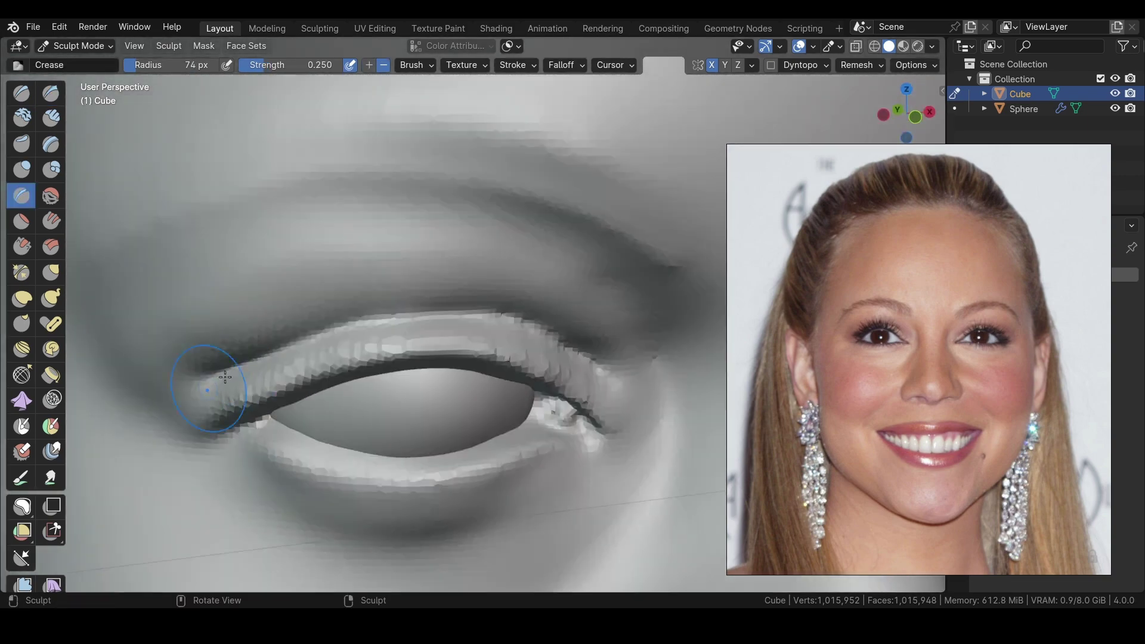
middle_click_drag(329, 354, 299, 340)
mouse_move(663, 420)
middle_mouse_down()
mouse_move(378, 297)
mouse_move(222, 365)
mouse_move(294, 327)
mouse_move(220, 380)
mouse_move(284, 340)
mouse_move(269, 370)
mouse_move(233, 376)
middle_mouse_up()
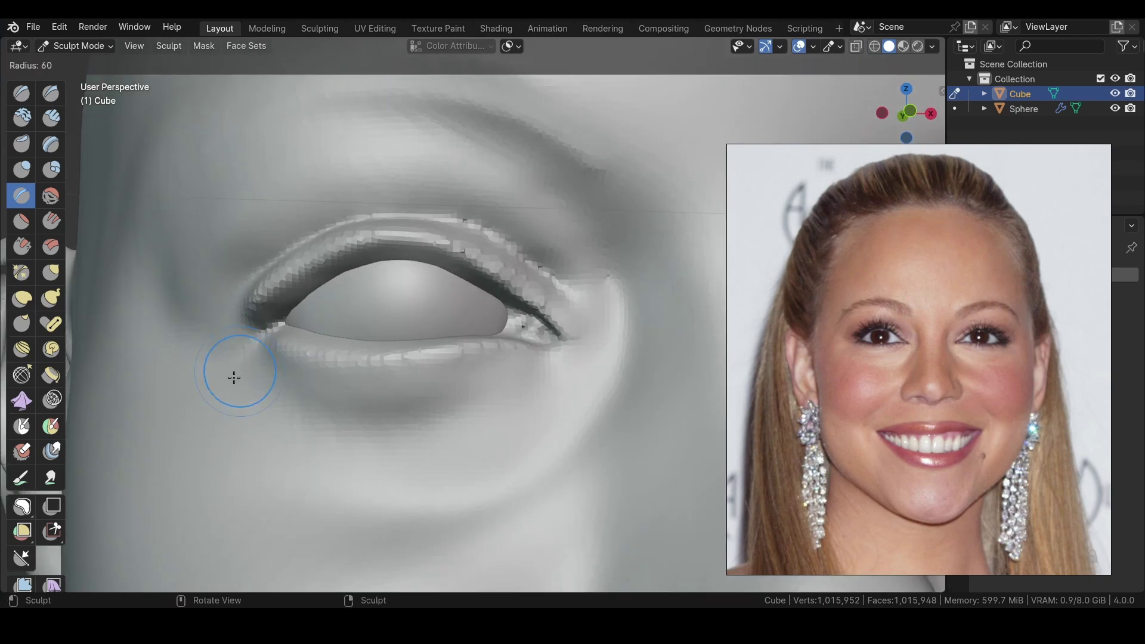
left_click(51, 93)
mouse_move(370, 387)
middle_mouse_down()
mouse_move(436, 394)
mouse_move(366, 413)
middle_mouse_up()
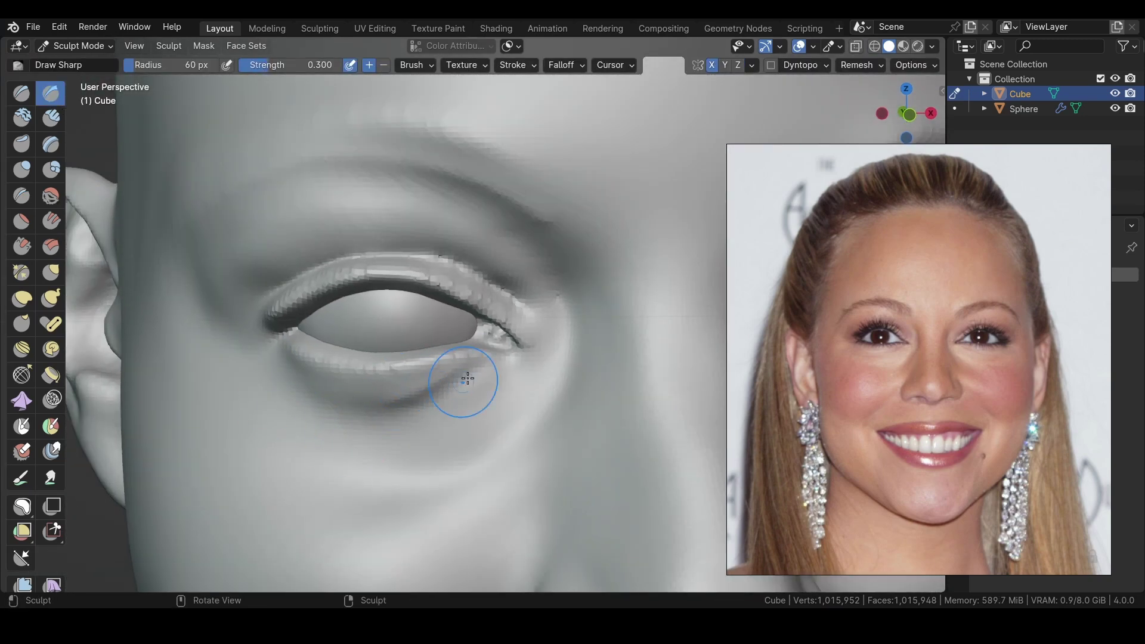
Adjust the outer eye corner with Grab and Draw brushes, ending on a frontal view
key("g")
middle_click_drag(459, 383, 507, 316)
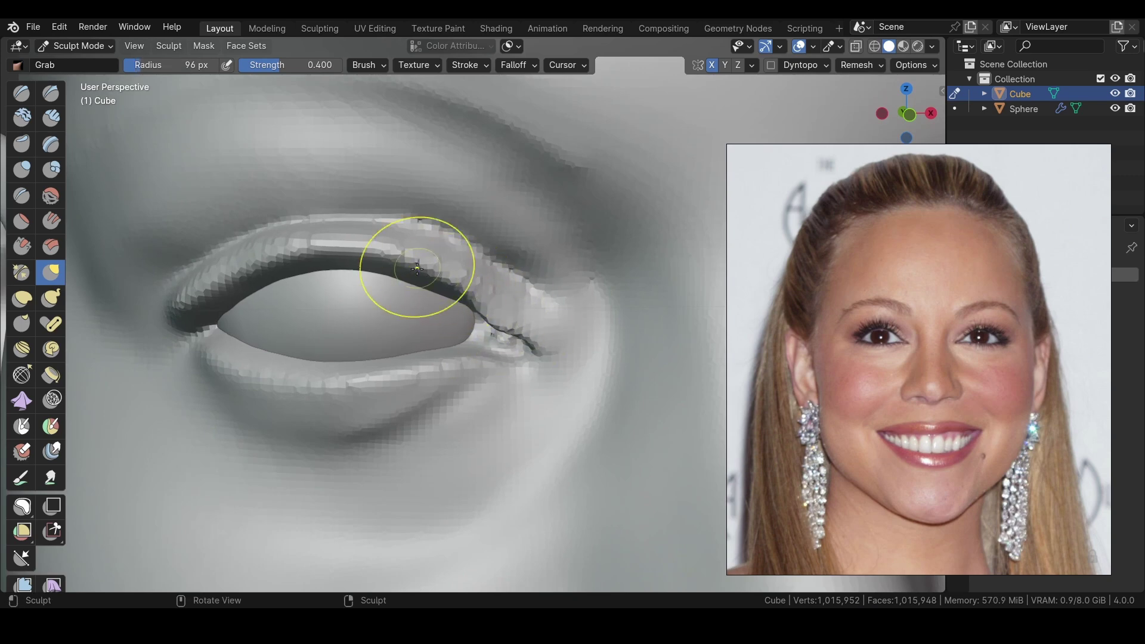
middle_click_drag(417, 268, 456, 332)
left_click(18, 95)
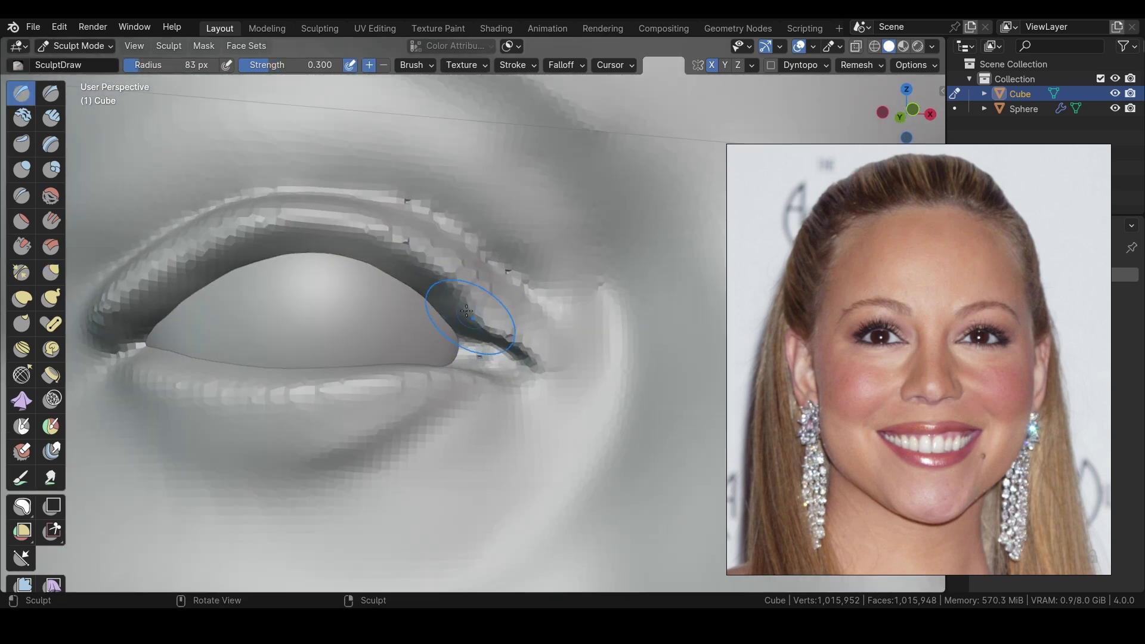
middle_click_drag(370, 286, 409, 332)
scroll(400, 358, "down", 5)
Bring the view close to the mouth and crease the lip edges, checking from several angles
middle_click_drag(392, 421, 350, 297, "shift")
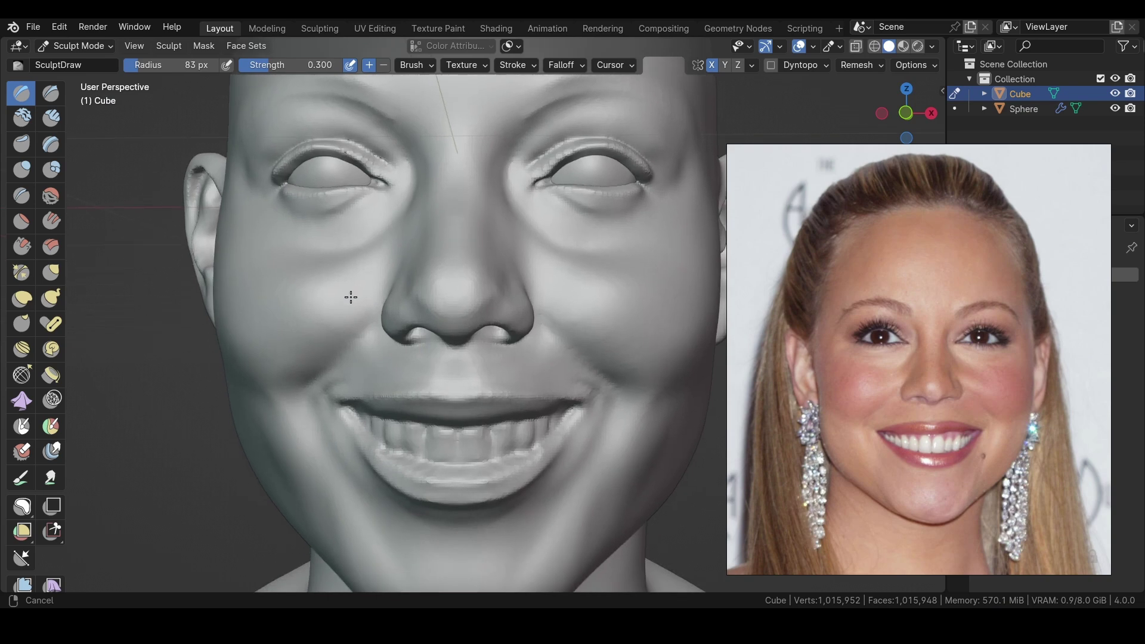
scroll(350, 297, "up", 2)
key("shift+c")
scroll(412, 322, "up", 4)
middle_click_drag(411, 322, 435, 297)
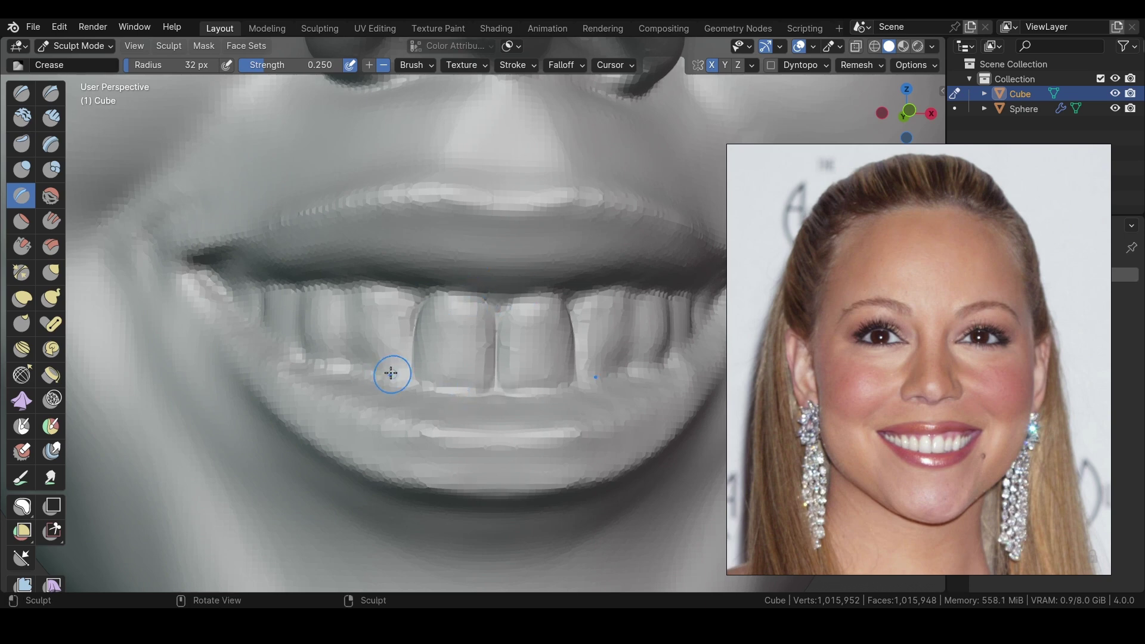
middle_click_drag(350, 316, 356, 322)
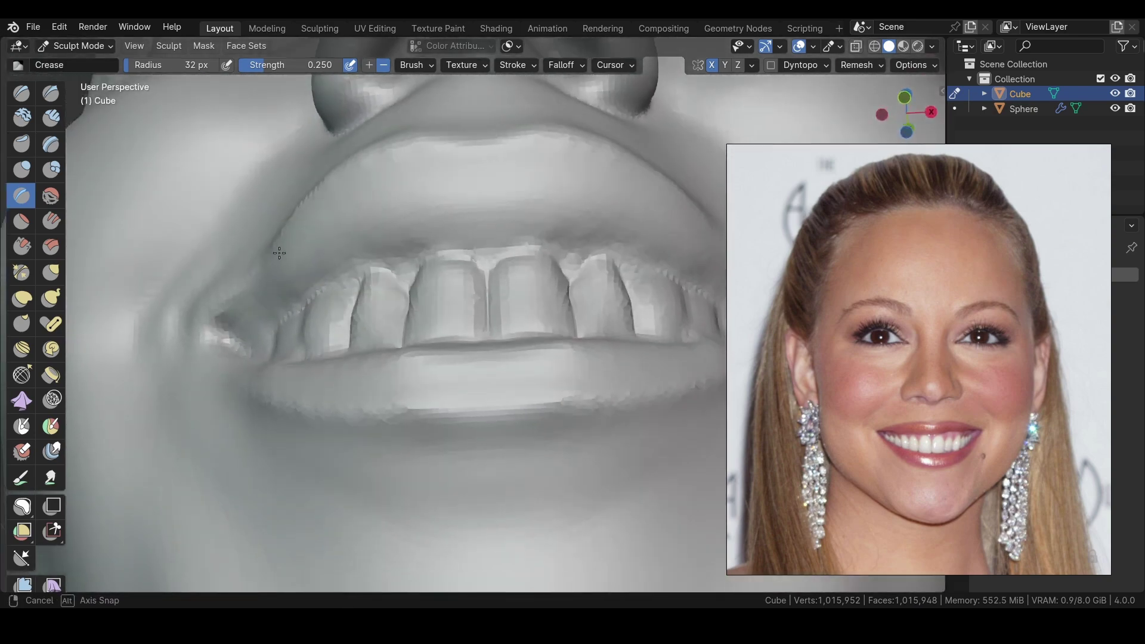
middle_click_drag(399, 373, 117, 192)
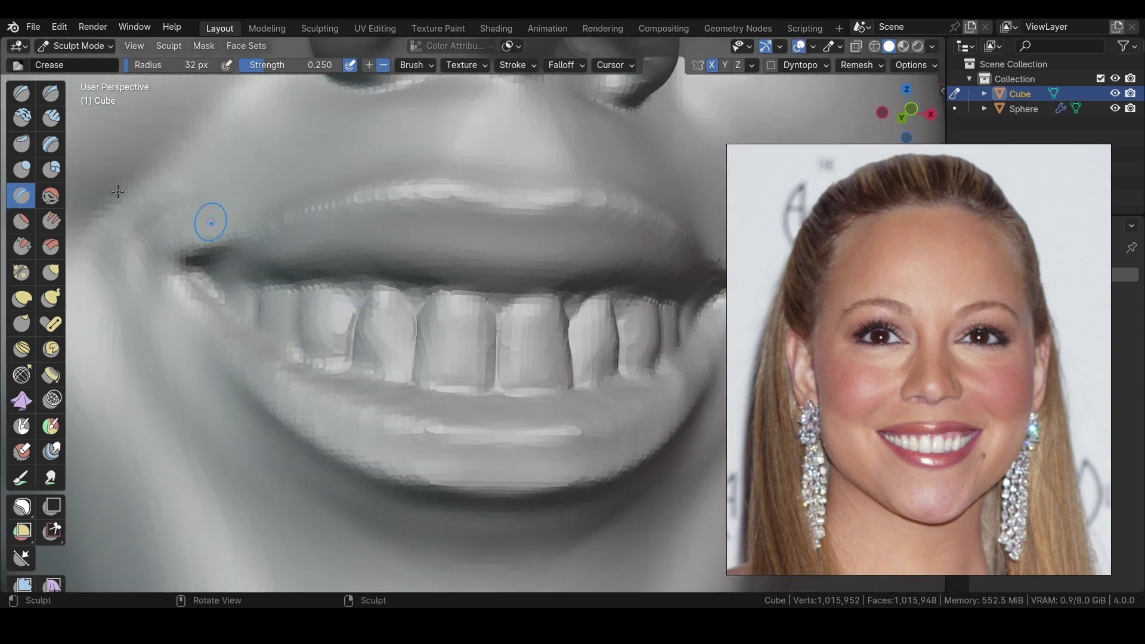
Grab-shape the lips around the teeth, then crease them with a slightly smaller brush
key("g")
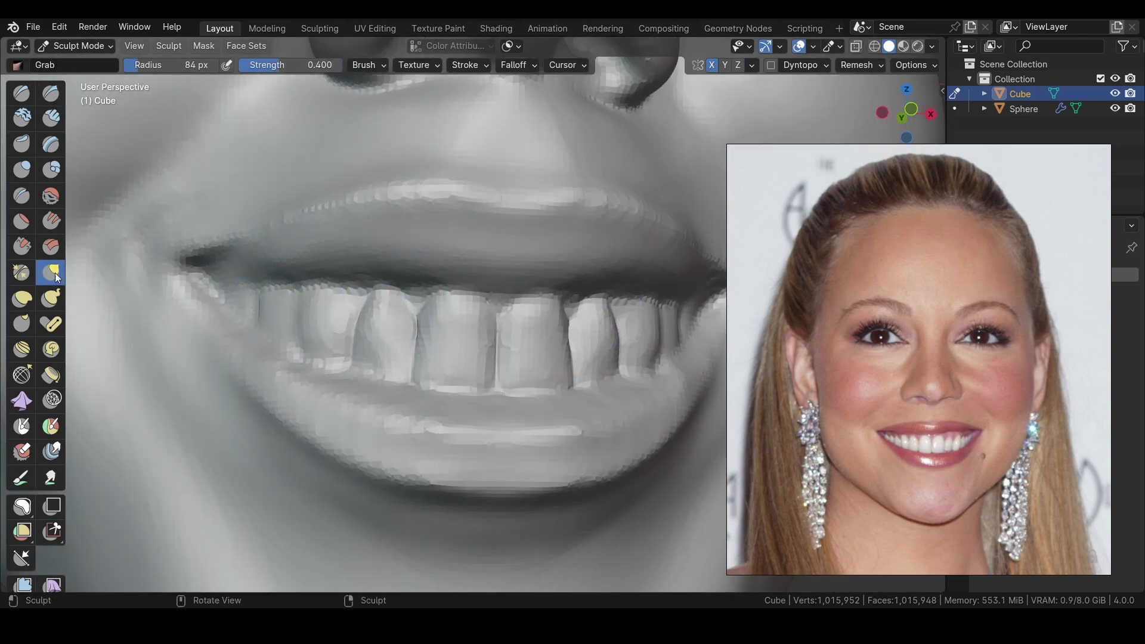
middle_click_drag(605, 339, 529, 323)
mouse_move(249, 279)
middle_mouse_down()
mouse_move(299, 320)
mouse_move(397, 294)
middle_mouse_up()
key("shift+c")
key("bracketleft")
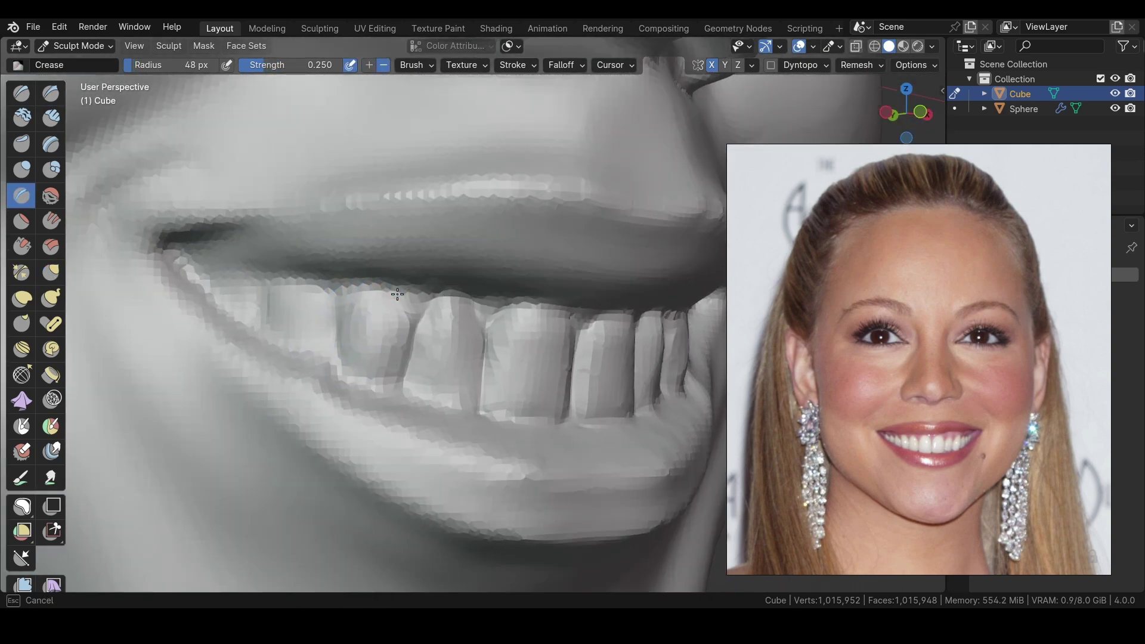
middle_click_drag(396, 378, 366, 280)
mouse_move(401, 353)
middle_mouse_down()
mouse_move(299, 340)
mouse_move(340, 332)
mouse_move(274, 331)
middle_mouse_up()
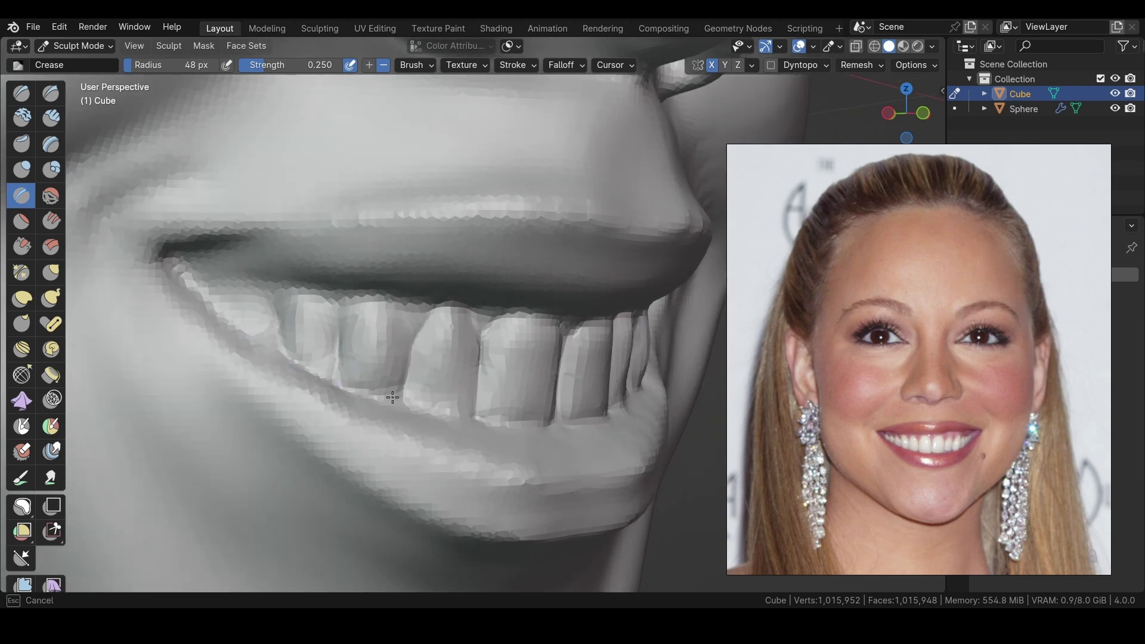
middle_click_drag(230, 308, 234, 284)
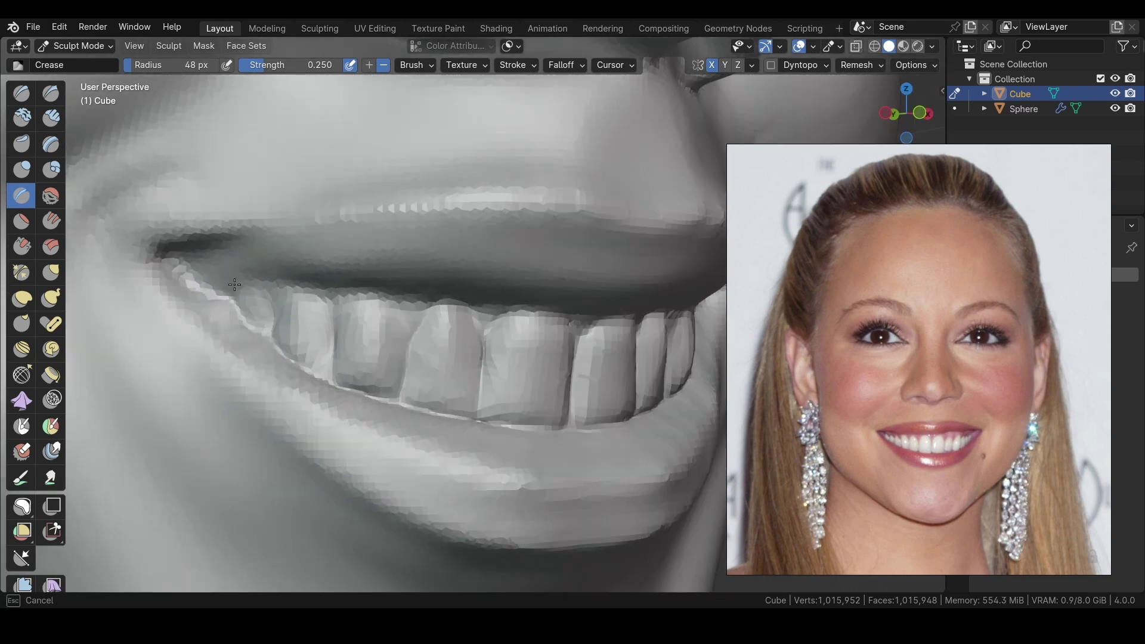
middle_click_drag(455, 318, 212, 268)
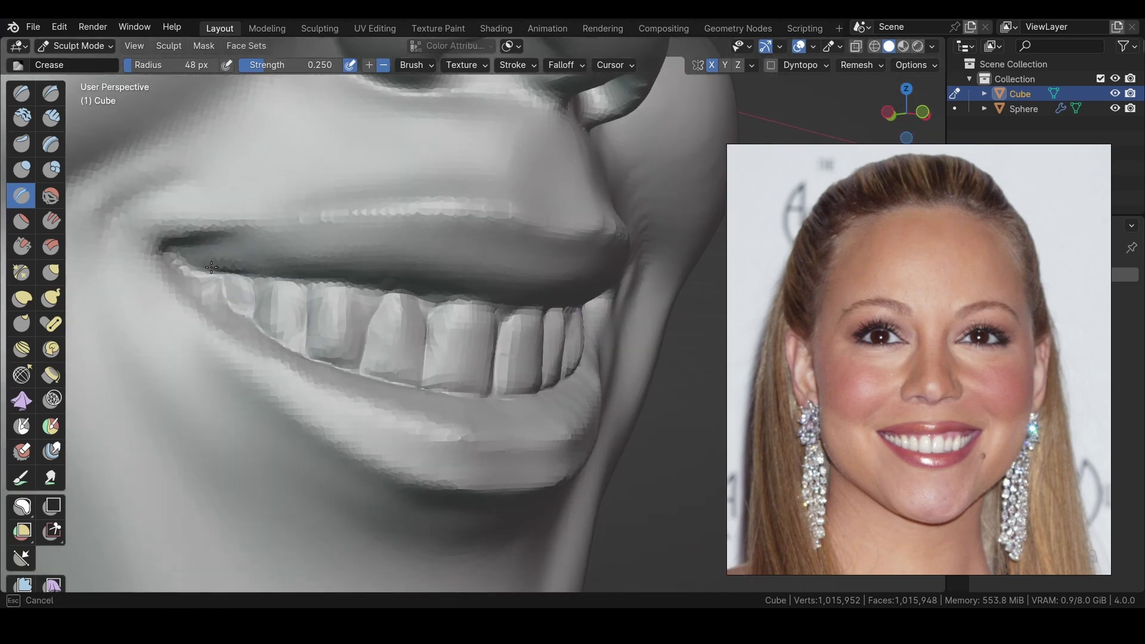
Sharpen the mouth with Draw Sharp, scrape down peaks, and return to a close frontal mouth view
key("shift+space")
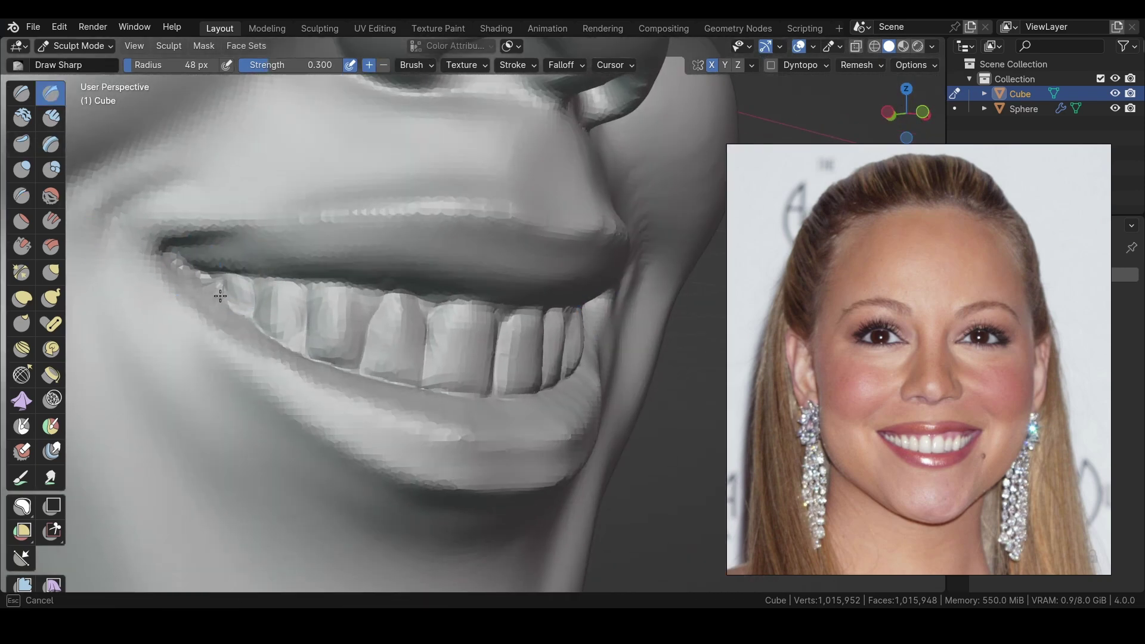
mouse_move(460, 310)
middle_mouse_down()
mouse_move(371, 302)
mouse_move(432, 308)
middle_mouse_up()
middle_click_drag(588, 322, 360, 337)
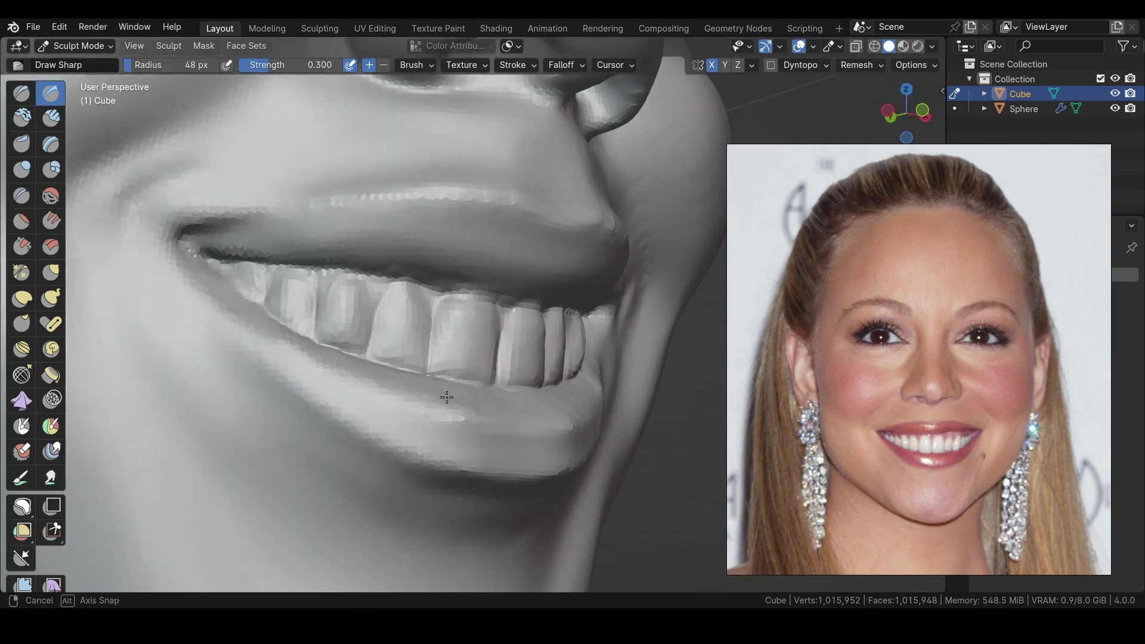
key("shift+space")
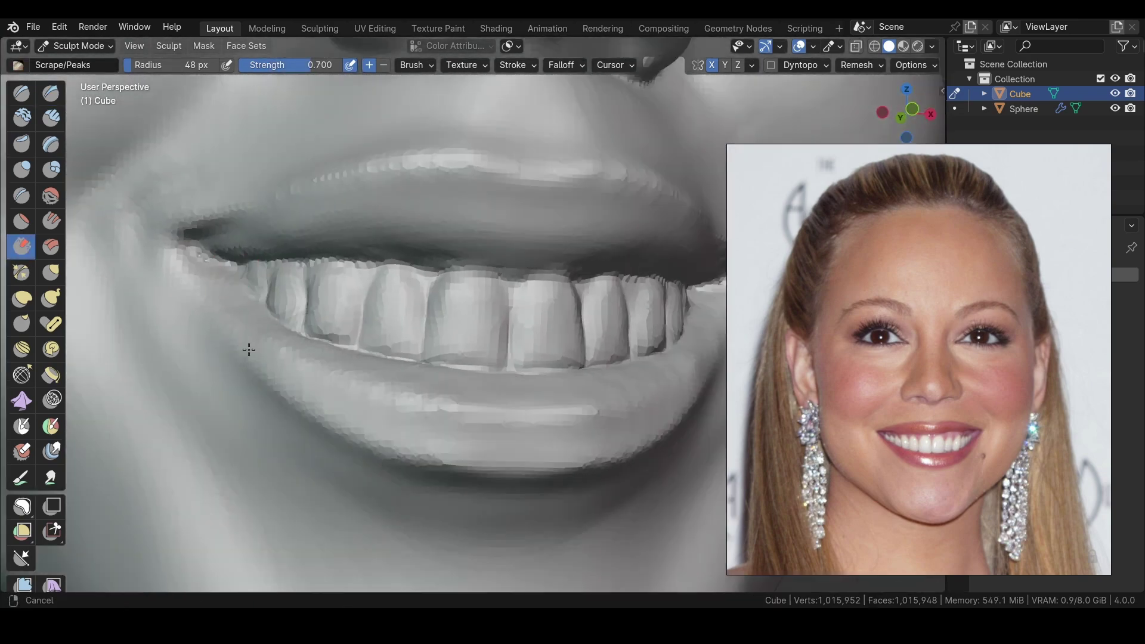
middle_click_drag(391, 292, 242, 350)
key("shift+space")
middle_click_drag(307, 328, 285, 298)
scroll(212, 304, "up", 2)
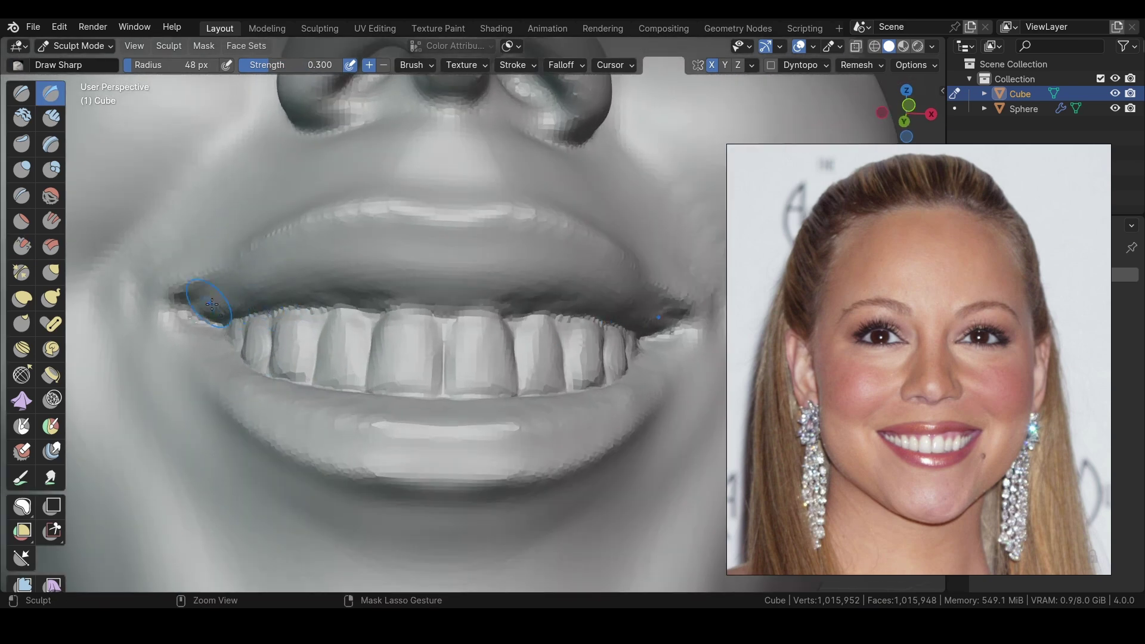
Deepen the upper lip edge above the teeth and fill out the lower lip
left_click_drag(383, 301, 572, 310)
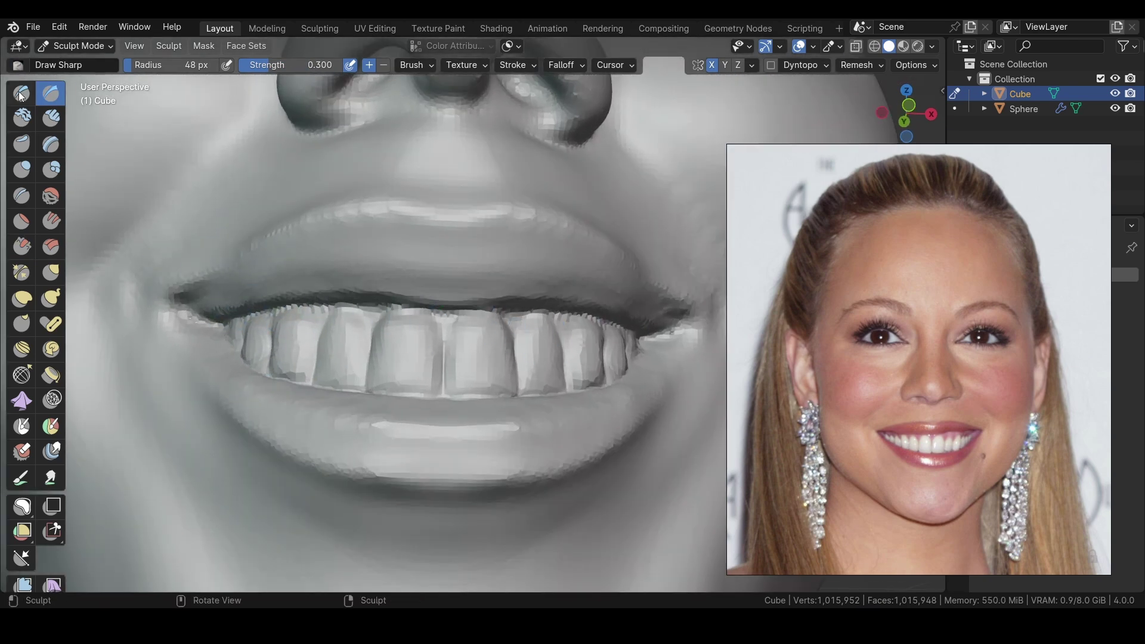
key("x")
left_click_drag(434, 287, 494, 266)
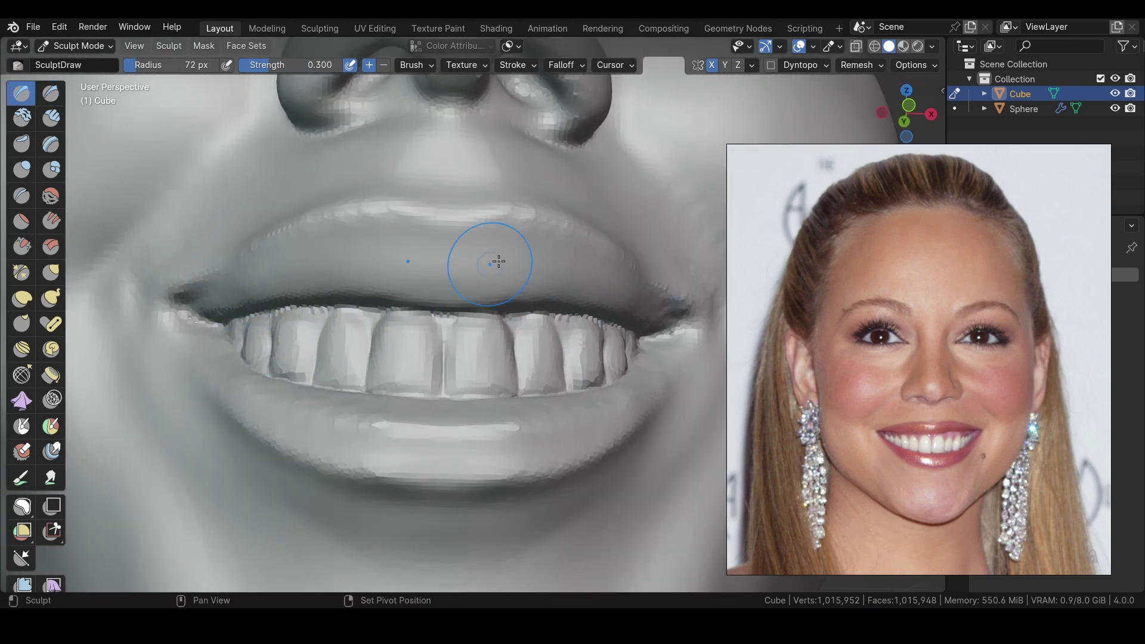
mouse_move(493, 266)
middle_mouse_down()
mouse_move(328, 453)
mouse_move(278, 406)
middle_mouse_up()
mouse_move(350, 417)
left_mouse_down()
mouse_move(493, 442)
mouse_move(285, 409)
left_mouse_up()
mouse_move(194, 299)
middle_mouse_down("shift")
mouse_move(225, 287)
mouse_move(292, 402)
middle_mouse_up("shift")
Scrape the lips with an enlarged brush, then Grab-adjust the mouth from below and the front
key("f")
key("shift+c")
middle_click_drag(230, 320, 278, 363)
left_click(261, 328)
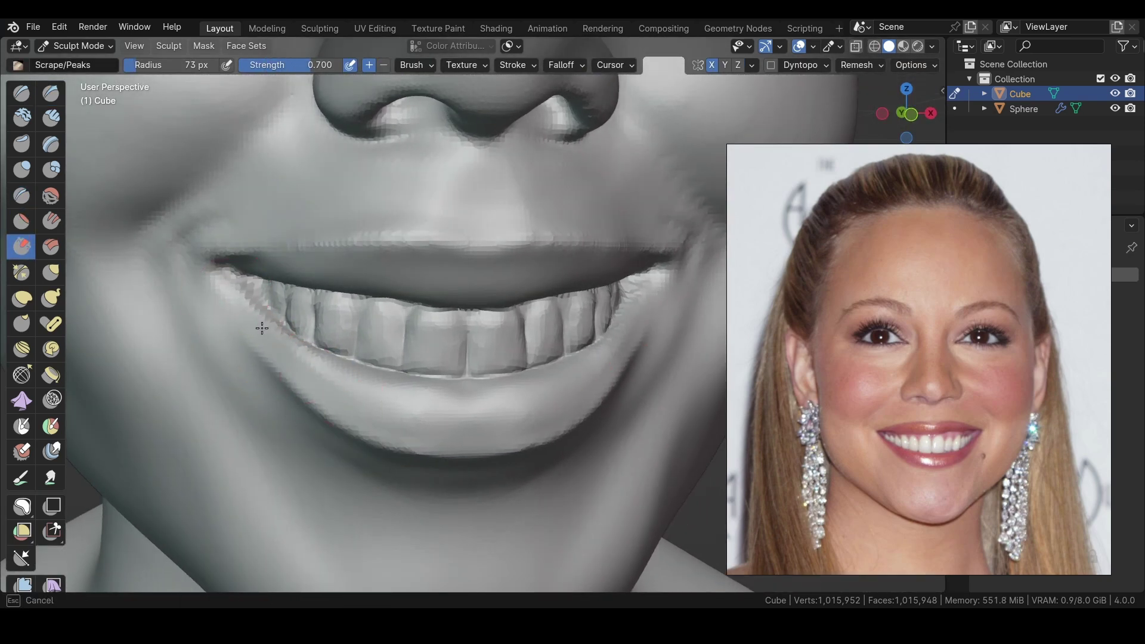
middle_click_drag(257, 408, 264, 261)
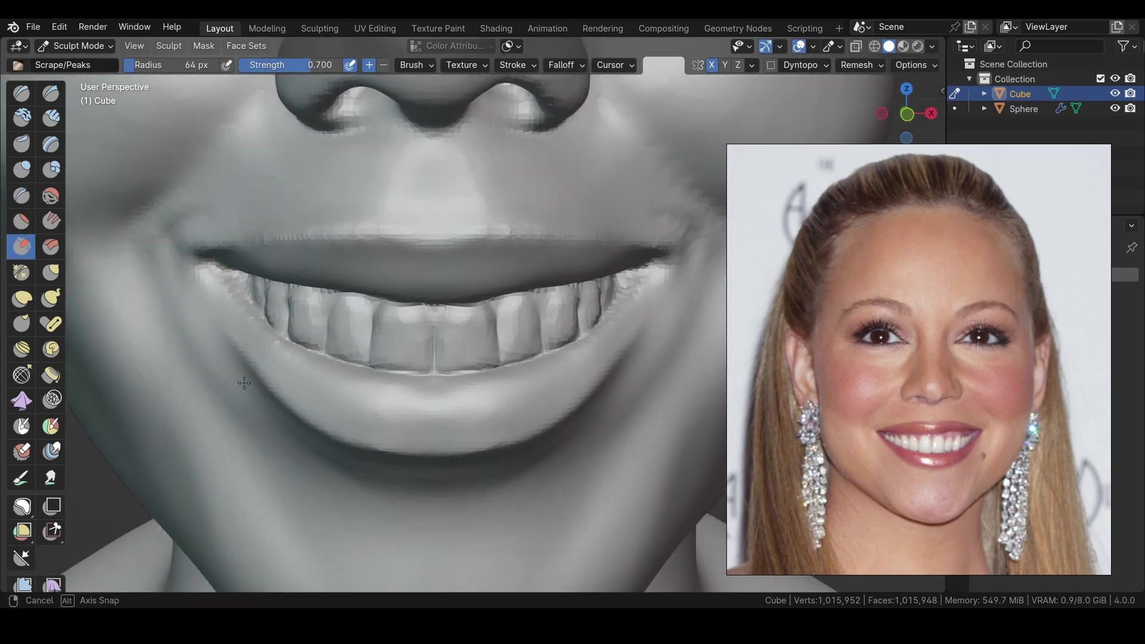
key("g")
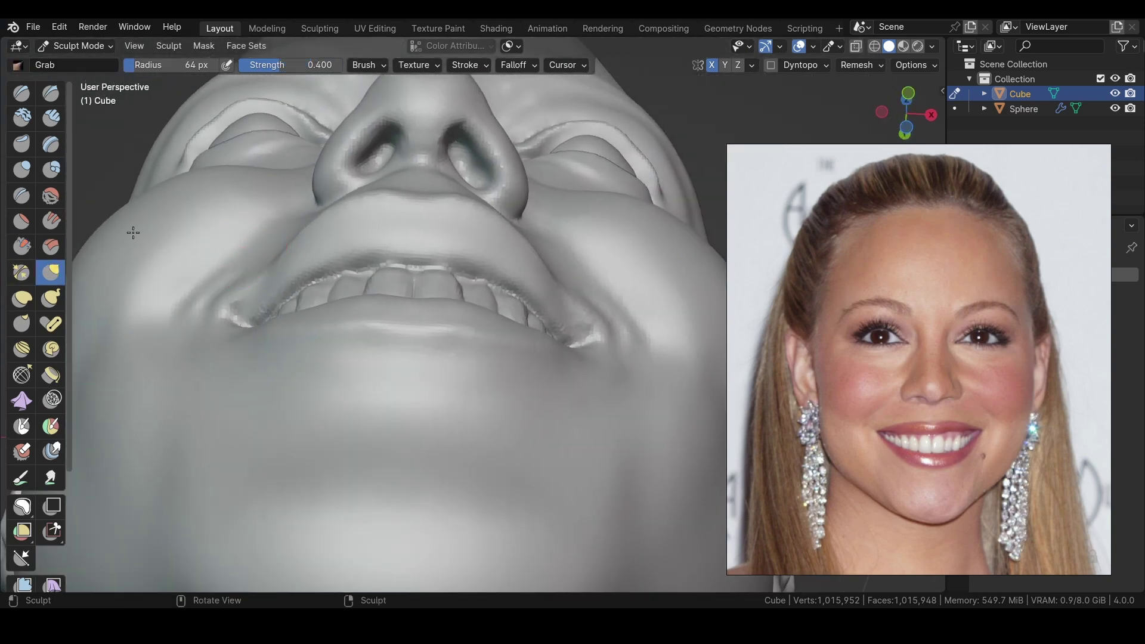
middle_click_drag(561, 267, 174, 282)
Sharpen the mouth corners with a smaller Draw Sharp brush, then zoom back out
key("shift+d")
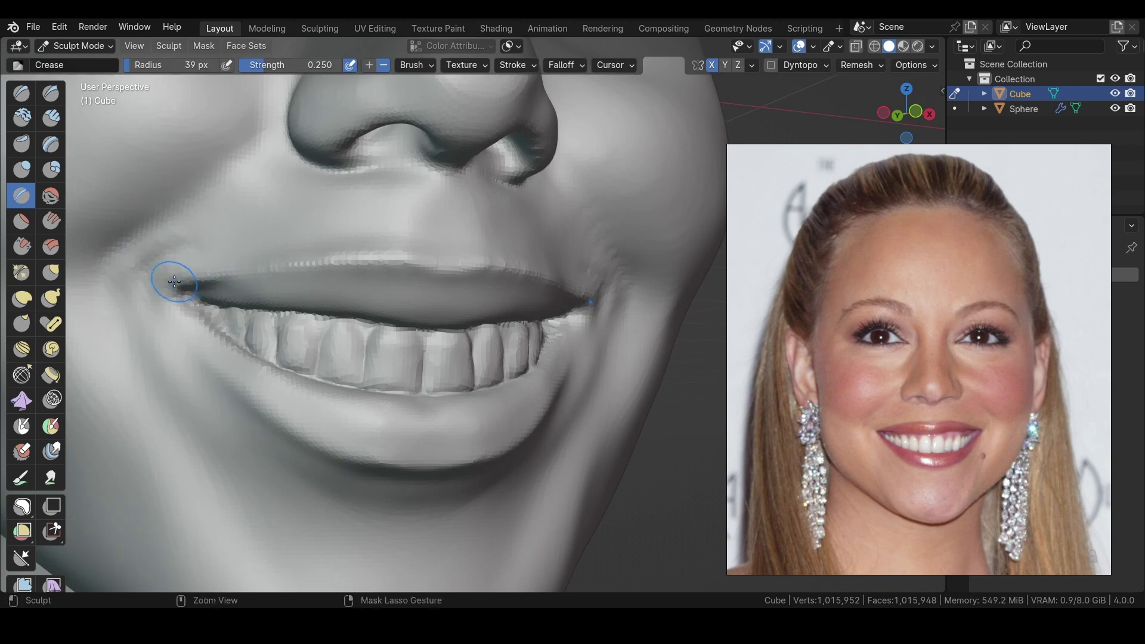
key("shift+d")
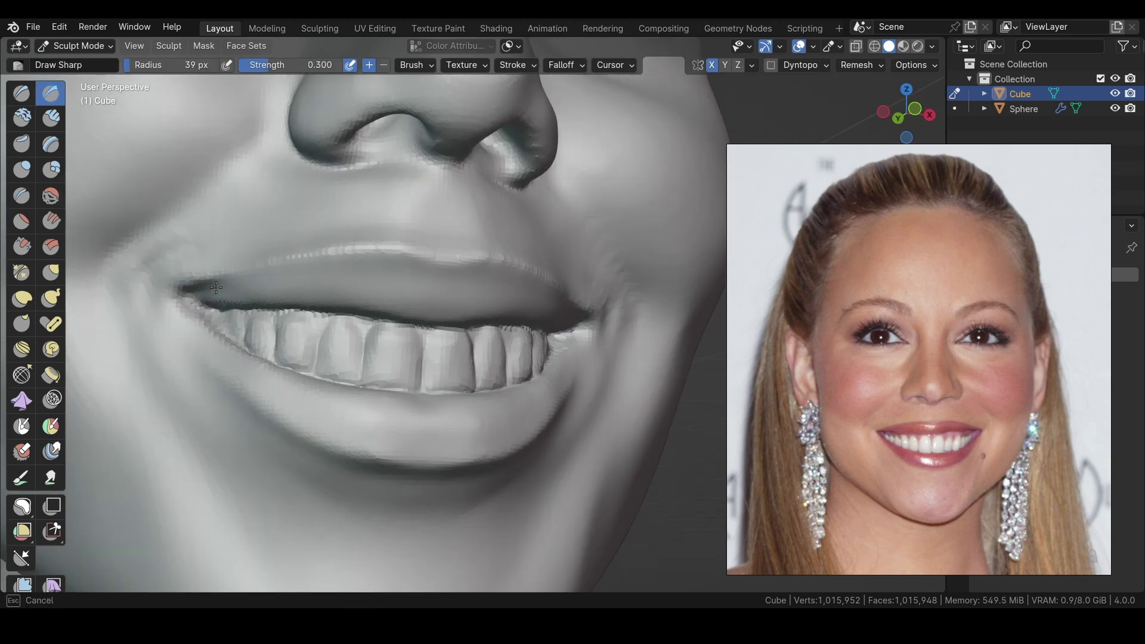
middle_click_drag(397, 266, 407, 221)
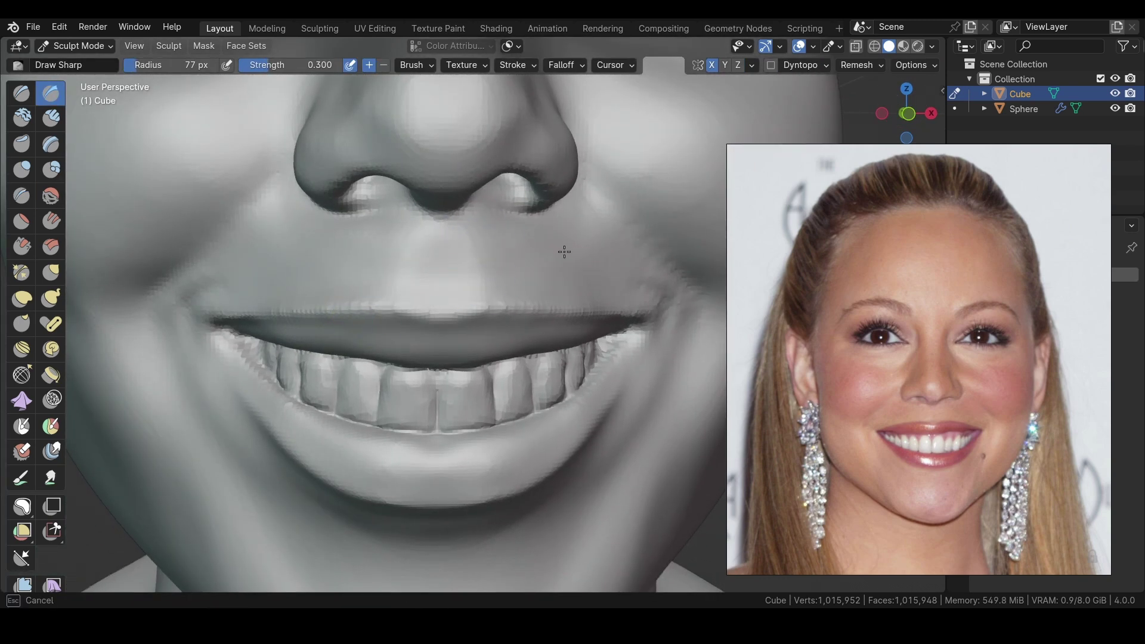
key("f")
mouse_move(564, 252)
middle_mouse_down()
mouse_move(481, 260)
mouse_move(510, 351)
middle_mouse_up()
left_click(471, 263)
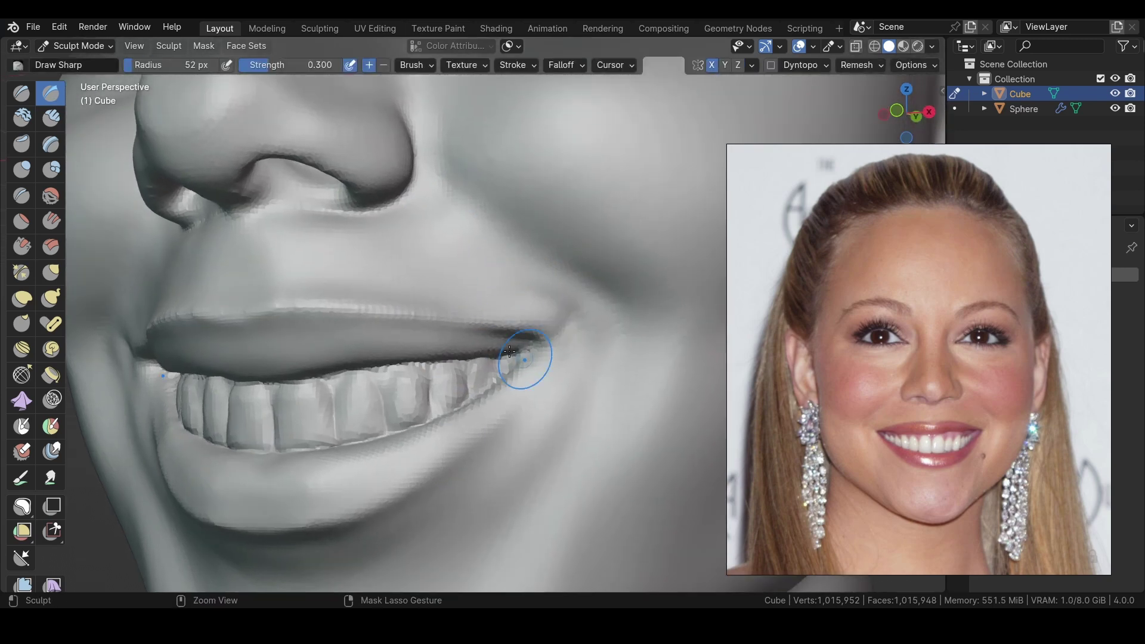
mouse_move(514, 267)
middle_mouse_down()
mouse_move(547, 274)
mouse_move(537, 396)
middle_mouse_up()
scroll(586, 301, "down", 5)
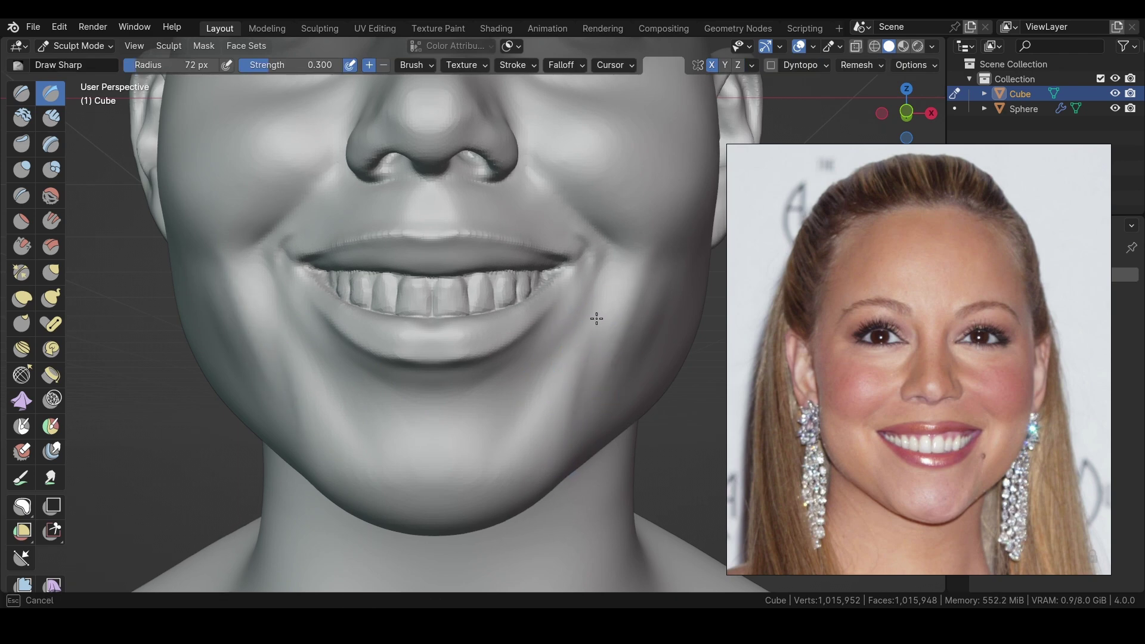
scroll(596, 319, "down", 5)
Orbit and zoom around the head to frame the eye closely
middle_click_drag(596, 318, 307, 409)
scroll(315, 276, "up", 5)
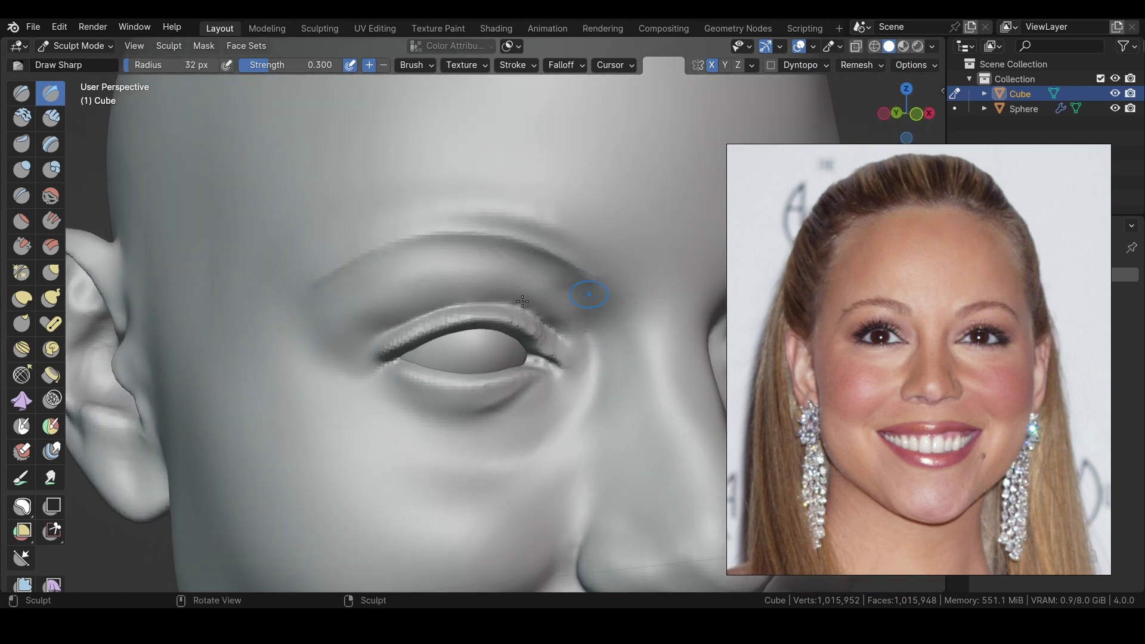
mouse_move(450, 241)
middle_mouse_down()
mouse_move(307, 255)
mouse_move(298, 245)
middle_mouse_up()
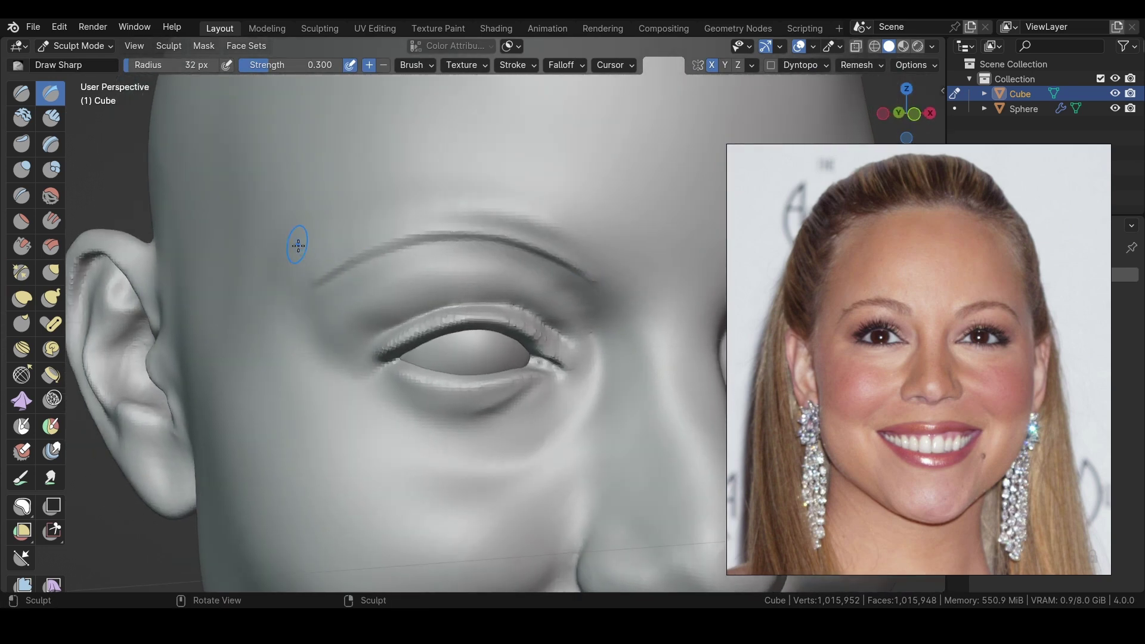
middle_click_drag(385, 279, 558, 225)
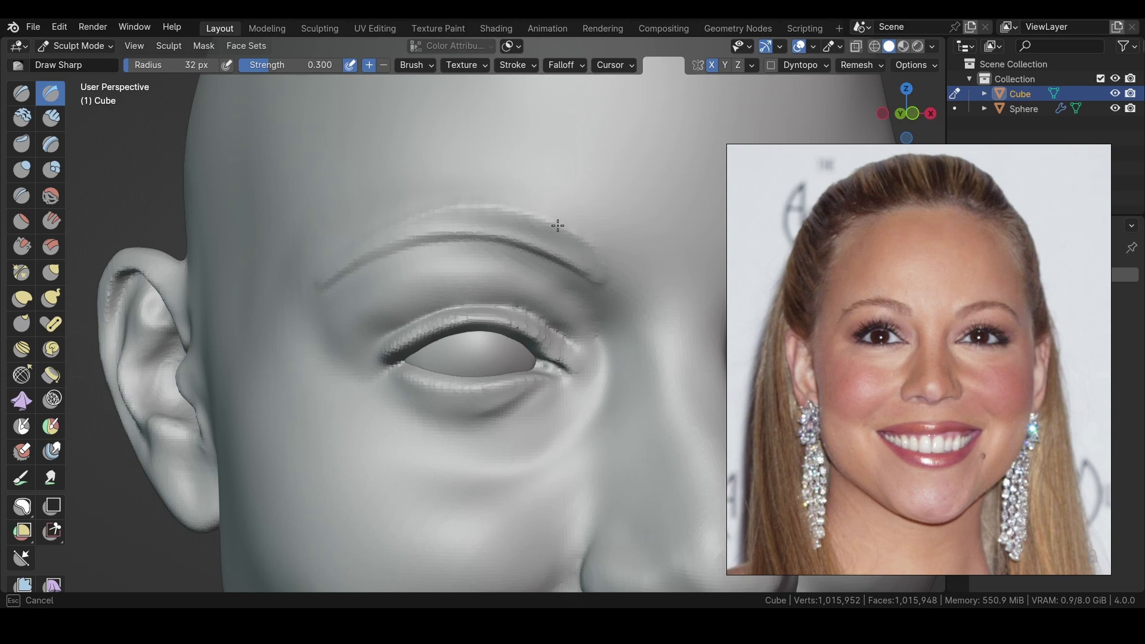
scroll(259, 274, "down", 6)
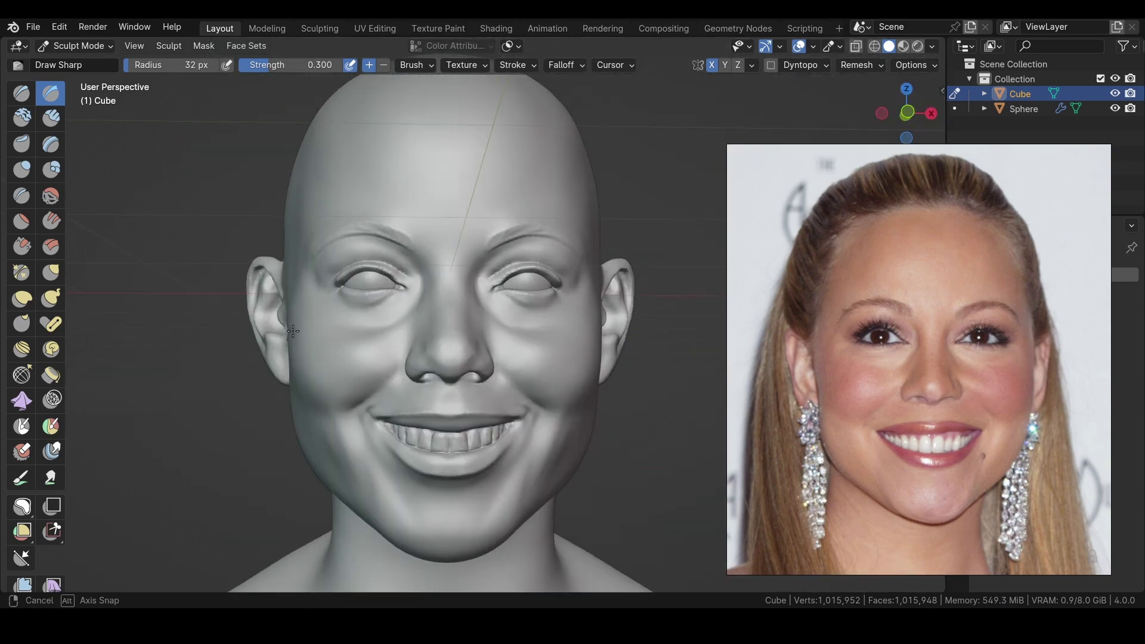
scroll(298, 280, "up", 6)
mouse_move(334, 298)
middle_mouse_down()
mouse_move(377, 325)
mouse_move(476, 318)
mouse_move(373, 266)
mouse_move(416, 356)
middle_mouse_up()
Shape the eyelids and brow line with the Grab brush, then the Draw brush
key("g")
middle_click_drag(481, 370, 401, 305)
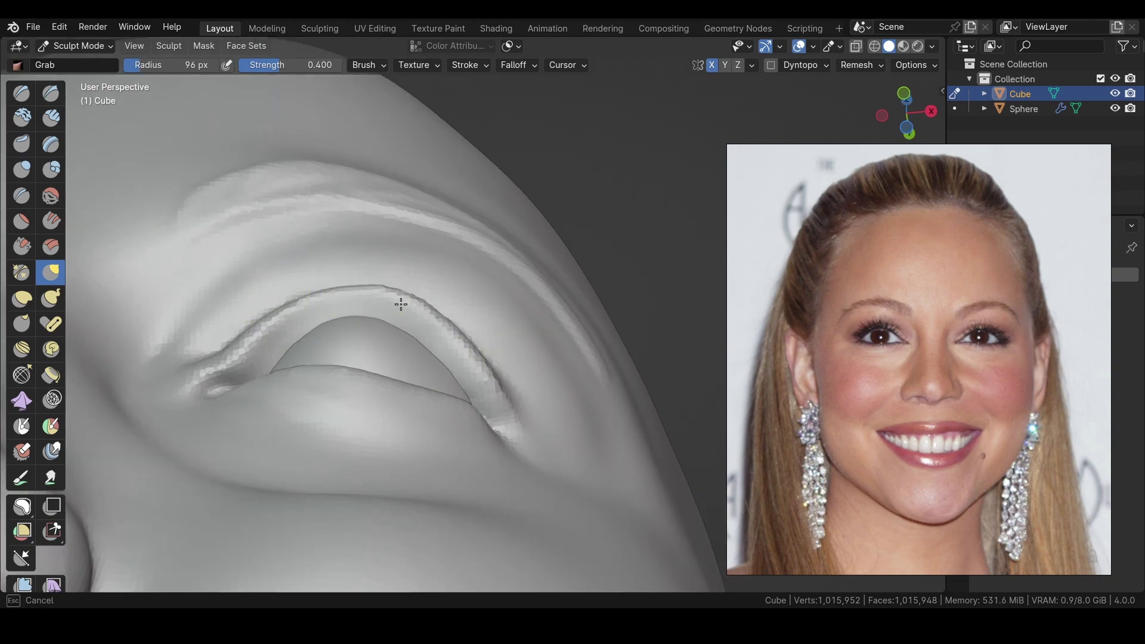
middle_click_drag(238, 341, 250, 453)
scroll(251, 477, "down", 3)
scroll(250, 399, "down", 2)
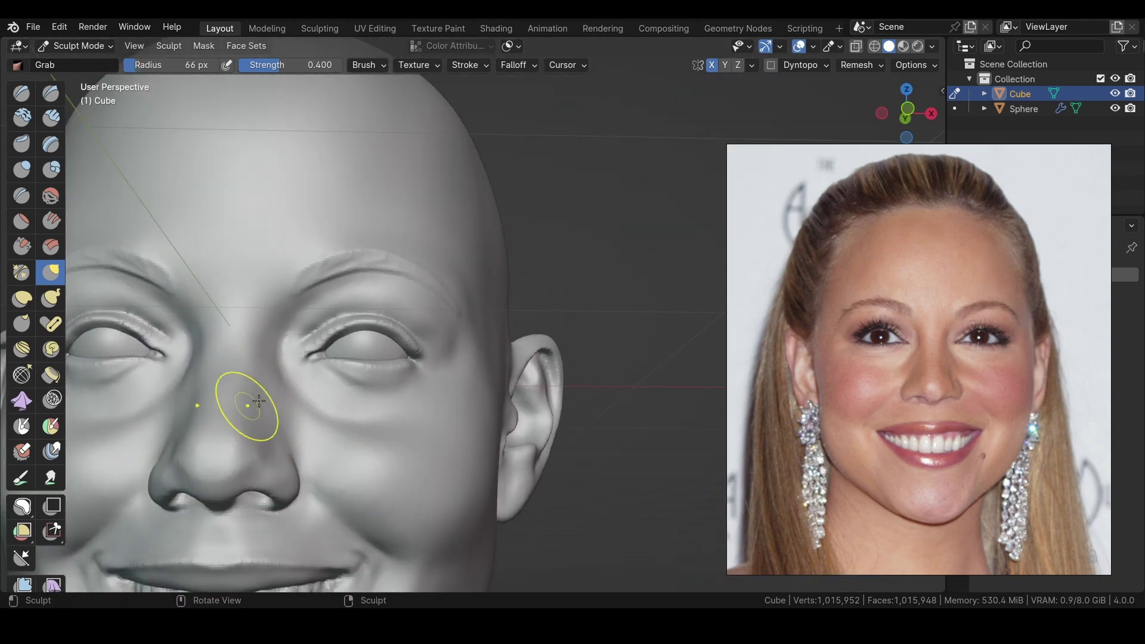
key("x")
scroll(397, 285, "up", 5)
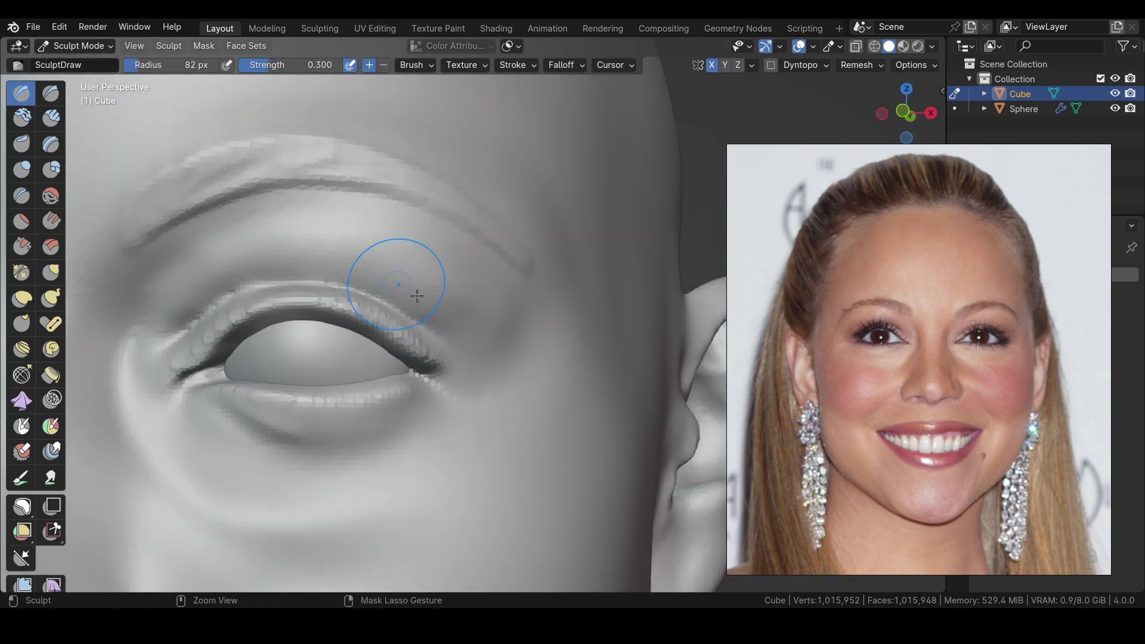
Refine the right eye, then zoom out to show all the reference photos
mouse_move(417, 296)
middle_mouse_down()
mouse_move(422, 308)
mouse_move(414, 270)
middle_mouse_up()
scroll(391, 414, "down", 4)
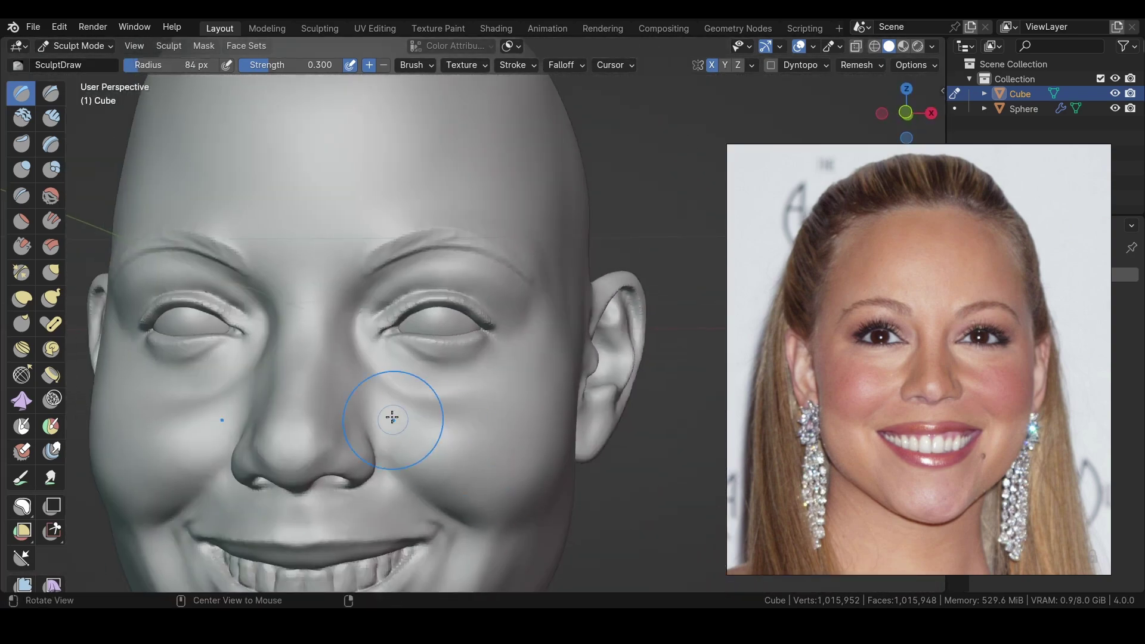
mouse_move(391, 414)
middle_mouse_down()
mouse_move(359, 367)
mouse_move(382, 357)
middle_mouse_up()
scroll(358, 366, "down", 3)
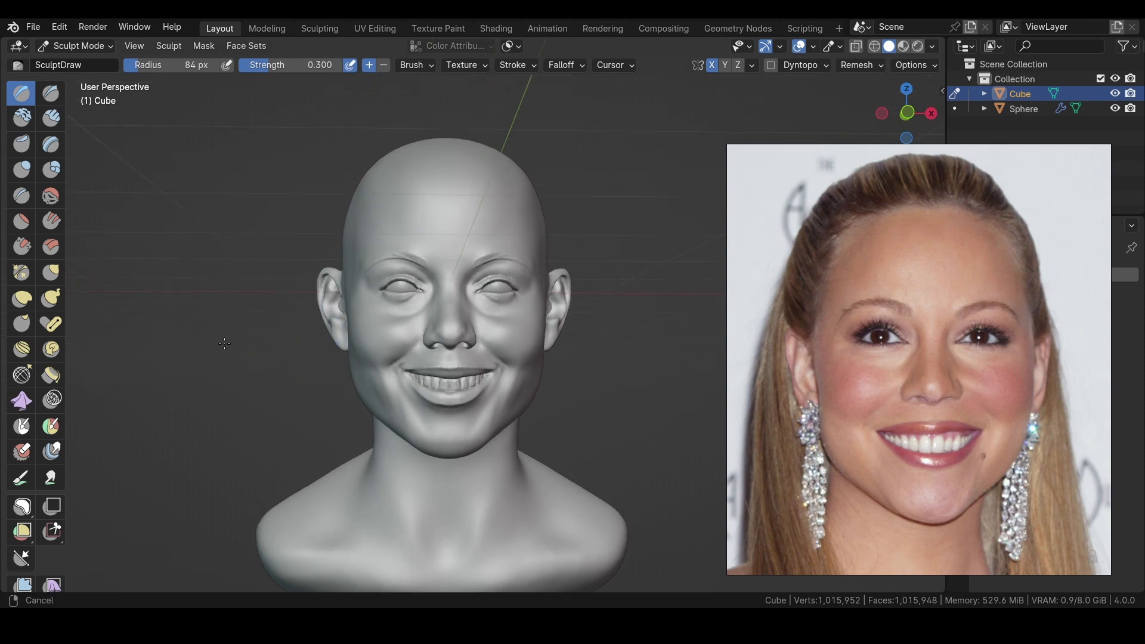
scroll(743, 356, "down", 3)
scroll(743, 356, "down", 3)
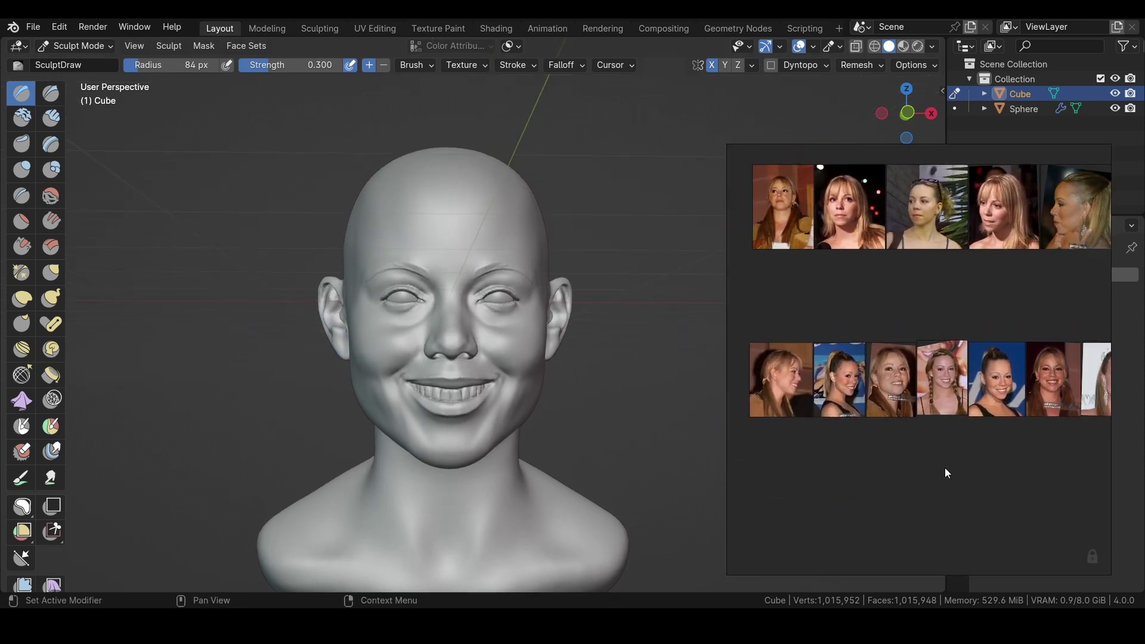
Choose a new reference photo and Grab-pull the teeth and chin into shape
scroll(944, 467, "up", 1)
scroll(816, 466, "up", 5)
mouse_move(454, 370)
middle_mouse_down()
mouse_move(219, 327)
mouse_move(223, 338)
middle_mouse_up()
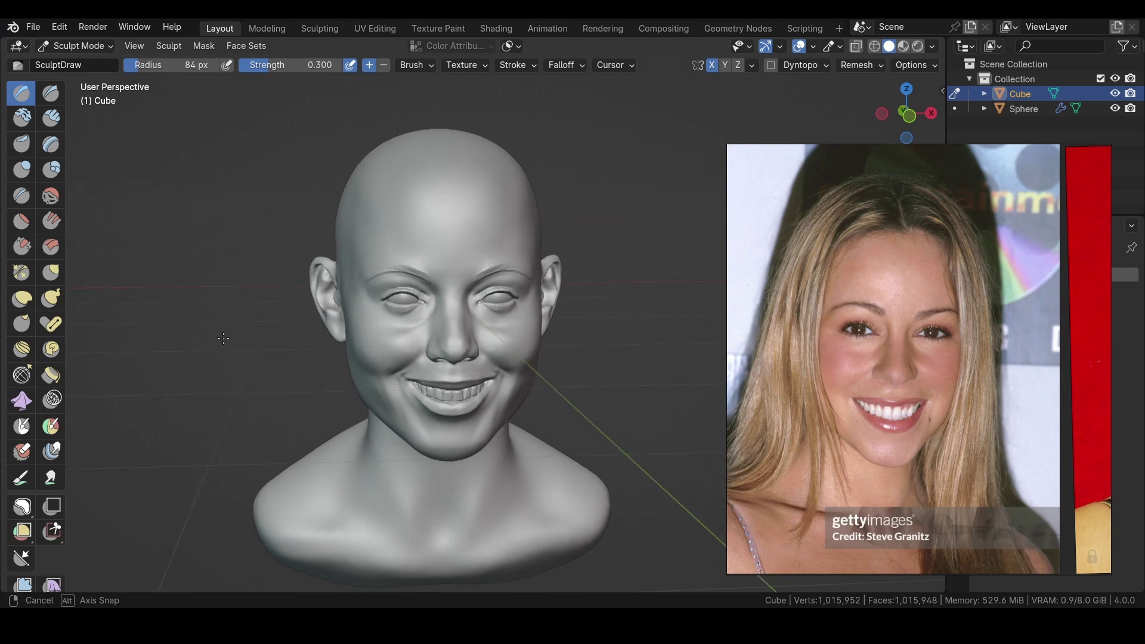
key("g")
scroll(472, 364, "up", 3)
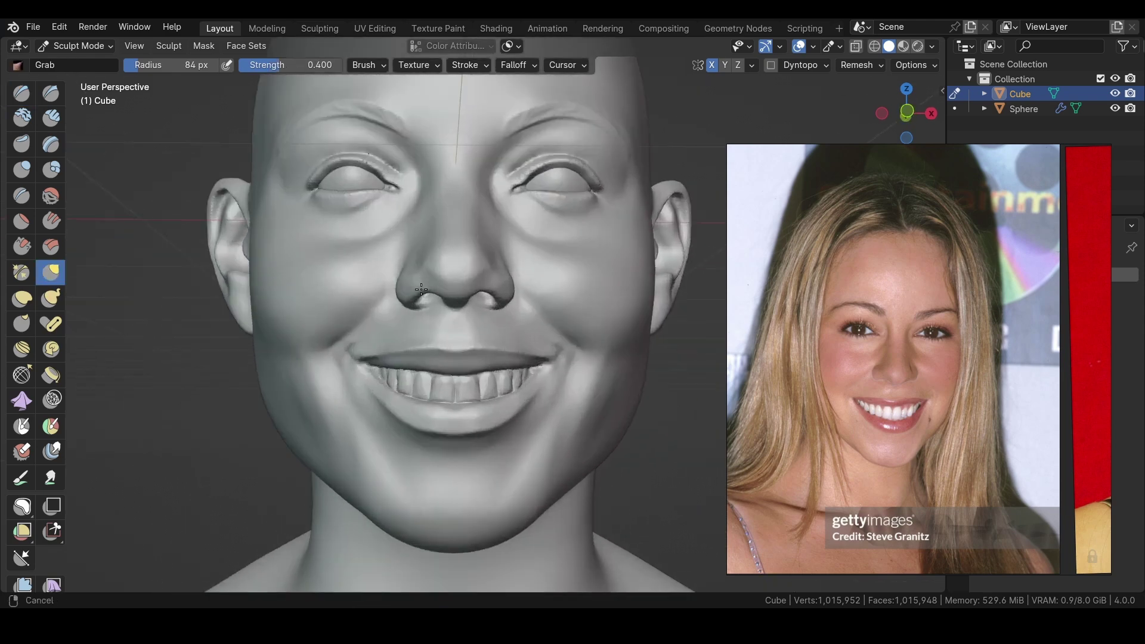
scroll(474, 361, "up", 2)
scroll(479, 369, "up", 1)
middle_click_drag(479, 370, 421, 373)
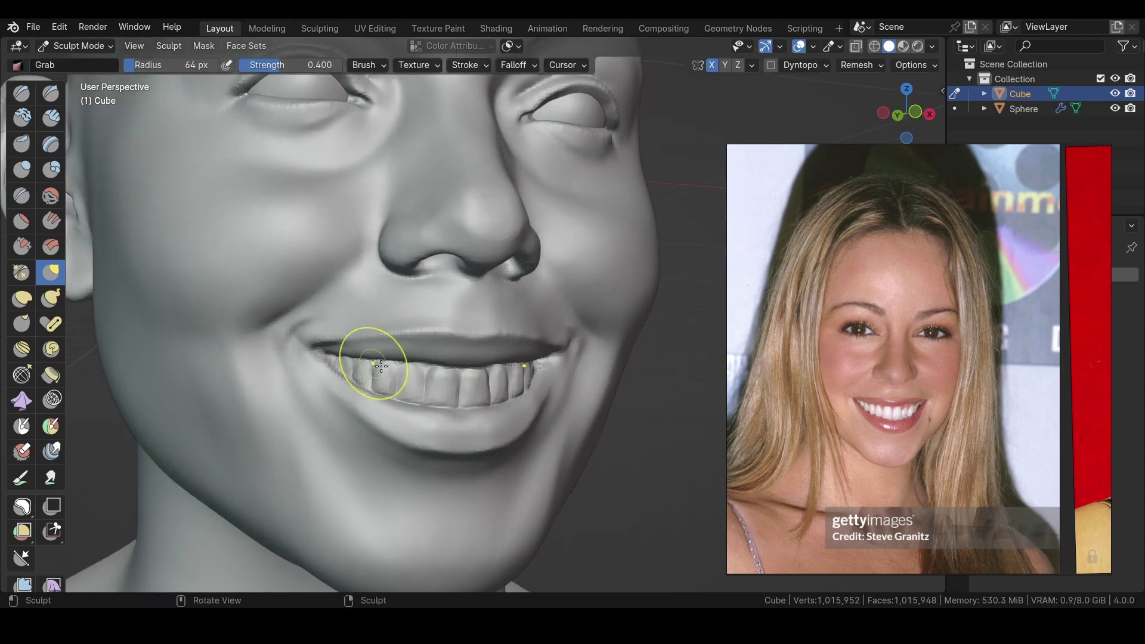
Grab-adjust the upper eyelid from top and three-quarter views, then frame the whole head
scroll(381, 366, "down", 4)
mouse_move(371, 440)
middle_mouse_down()
mouse_move(332, 468)
mouse_move(329, 280)
middle_mouse_up()
scroll(358, 242, "up", 4)
middle_click_drag(358, 243, 450, 303)
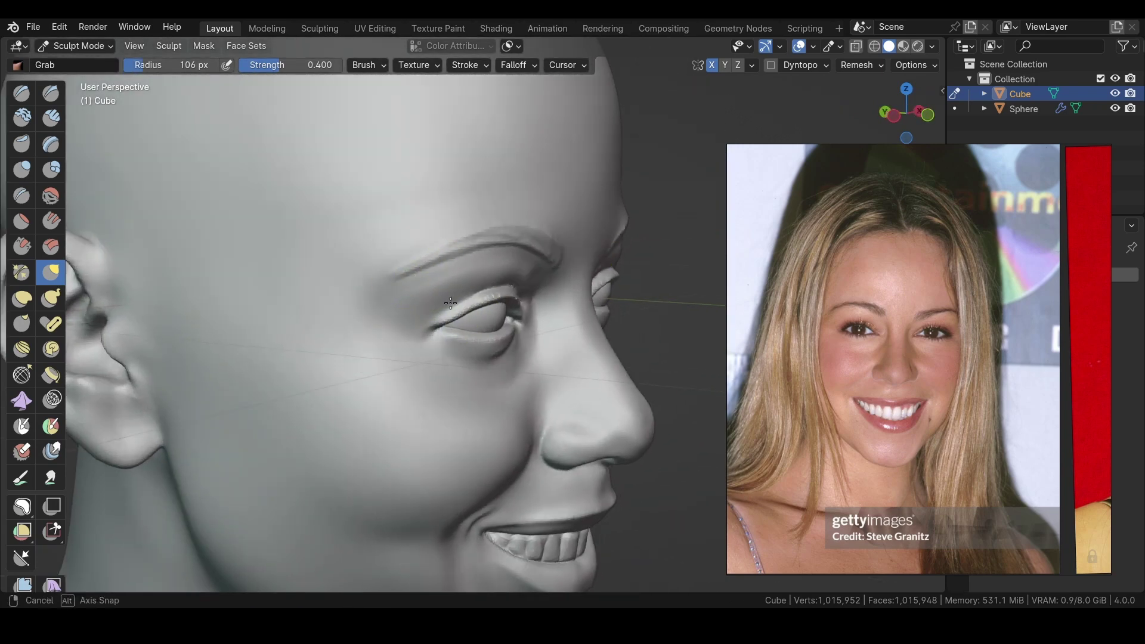
scroll(450, 303, "up", 2)
scroll(441, 301, "up", 2)
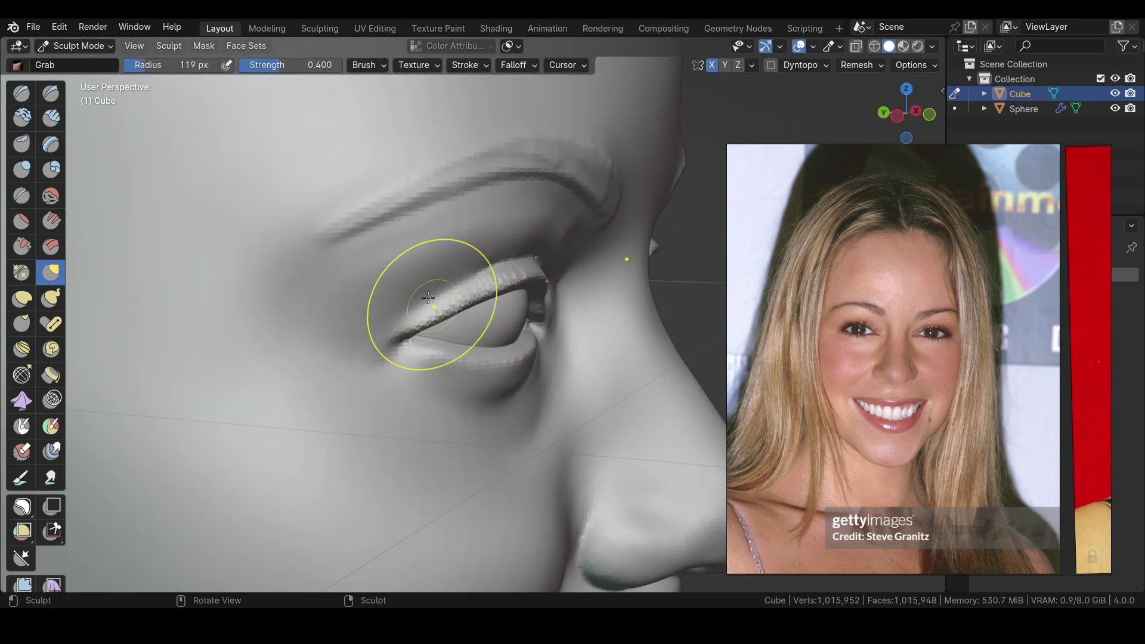
scroll(384, 320, "down", 6)
mouse_move(384, 319)
middle_mouse_down()
mouse_move(320, 402)
mouse_move(283, 362)
mouse_move(614, 416)
middle_mouse_up()
Zoom the reference to the red-background smiling portrait and enlarge the brush radius
scroll(764, 421, "down", 5)
scroll(996, 516, "up", 3)
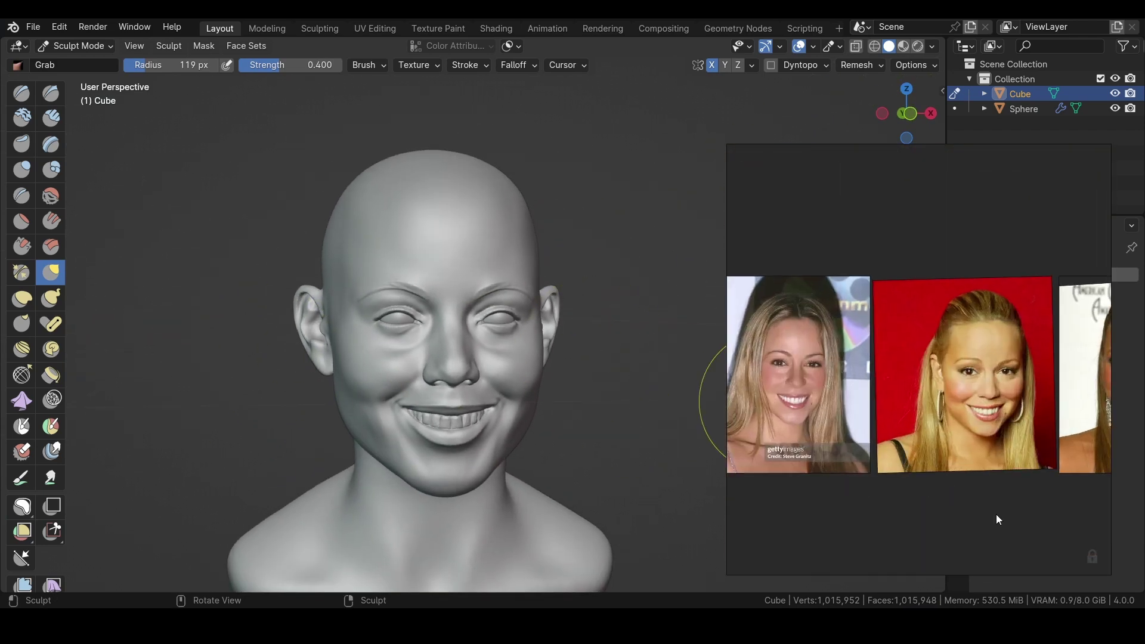
scroll(908, 523, "up", 3)
middle_click_drag(281, 358, 201, 356)
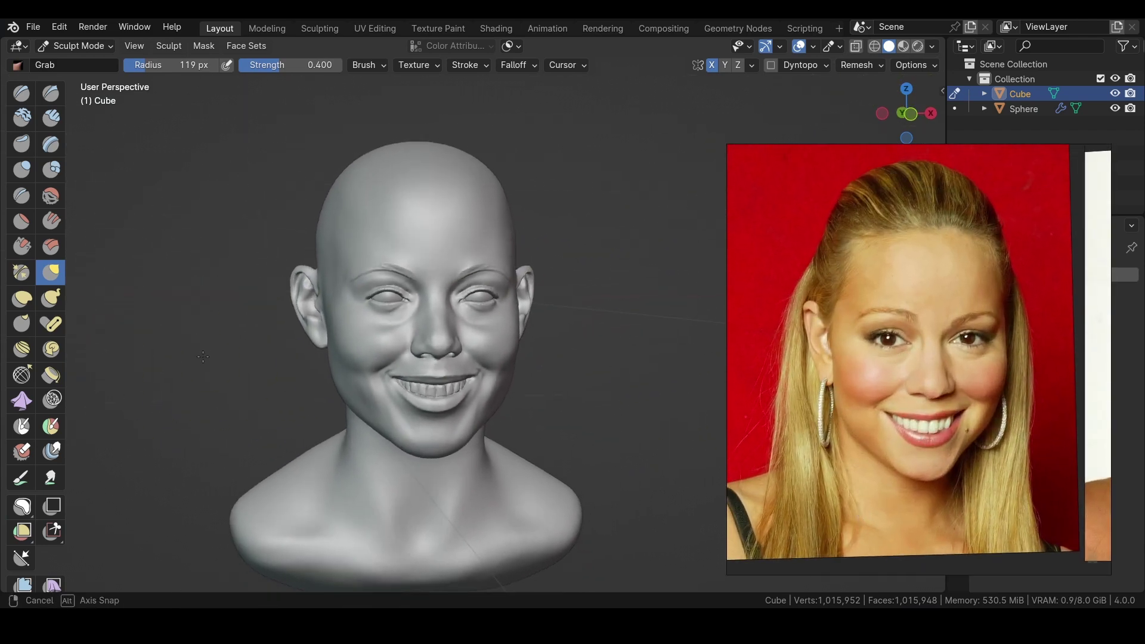
middle_click_drag(166, 294, 181, 317)
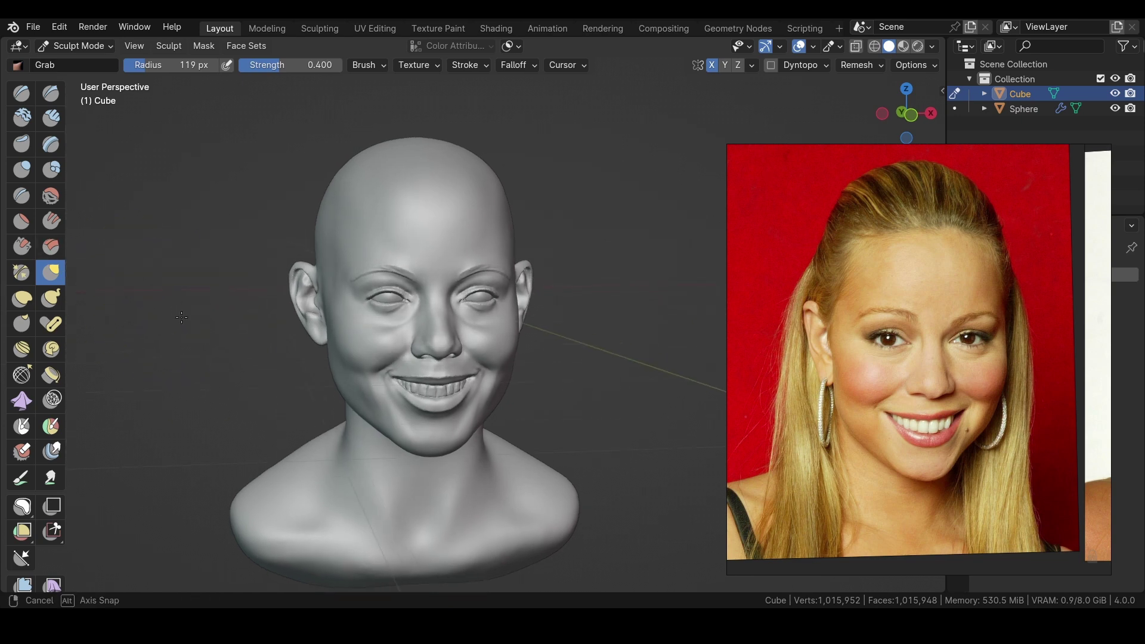
key("f")
left_click(288, 313)
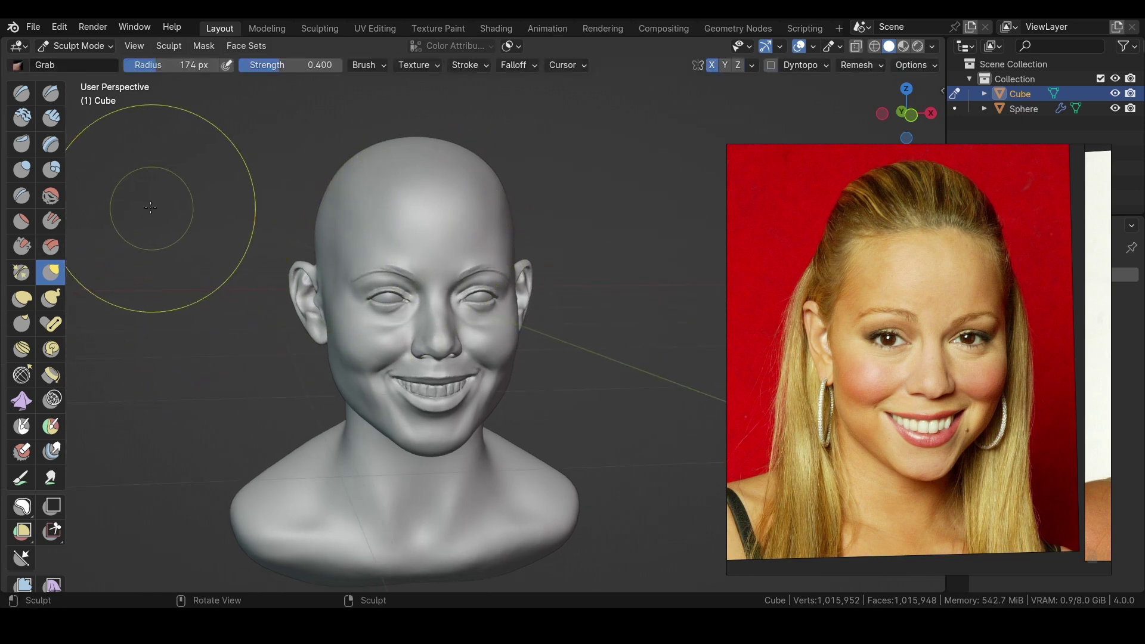